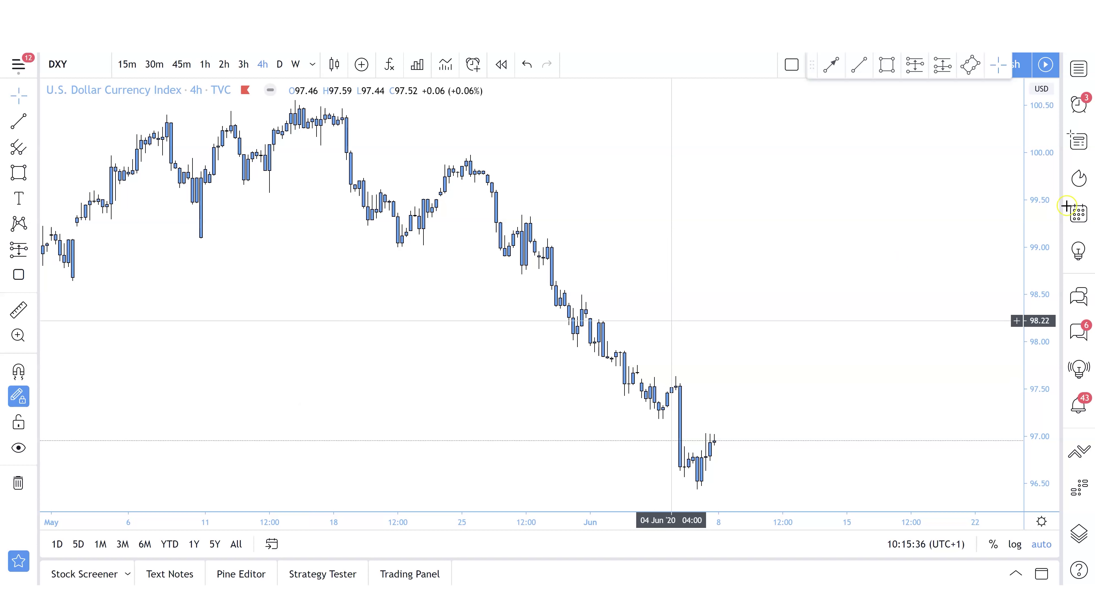
pyautogui.click(1080, 68)
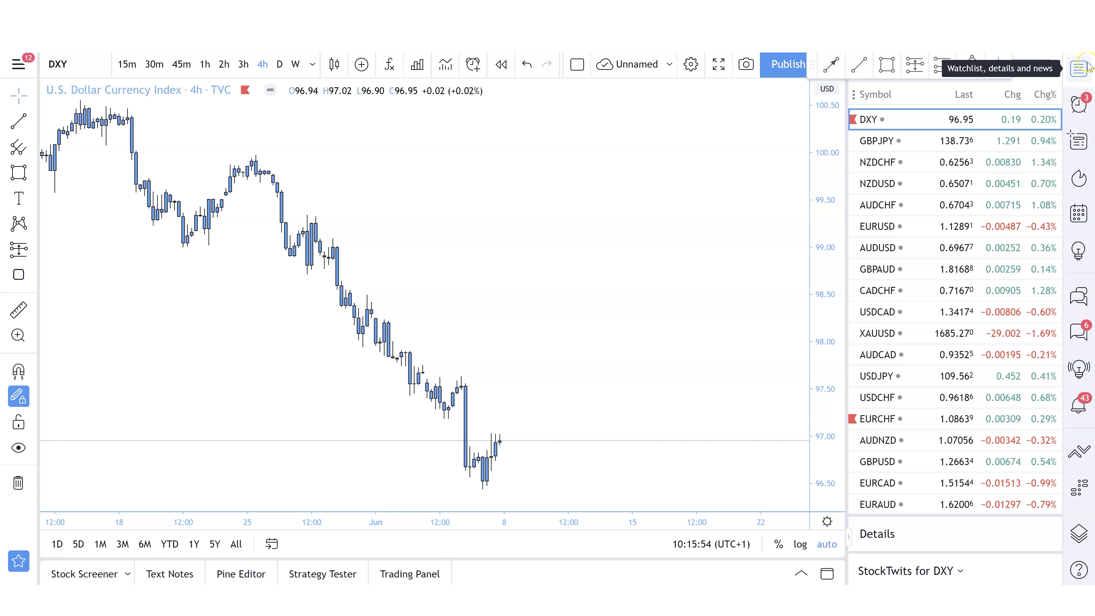
pyautogui.click(1086, 66)
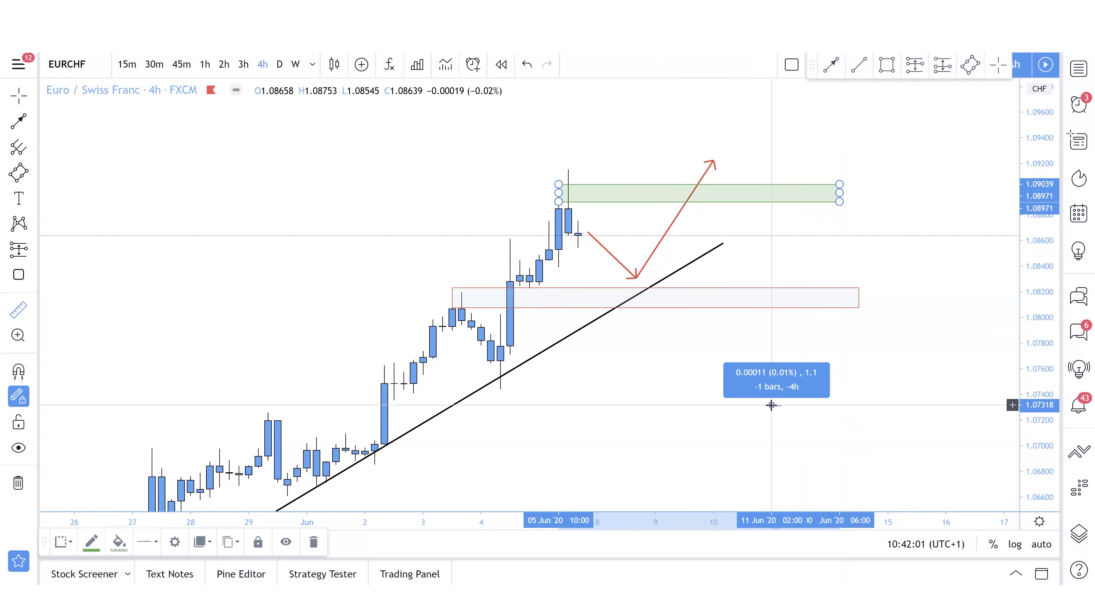
pyautogui.moveTo(770, 402); pyautogui.dragTo(748, 406)
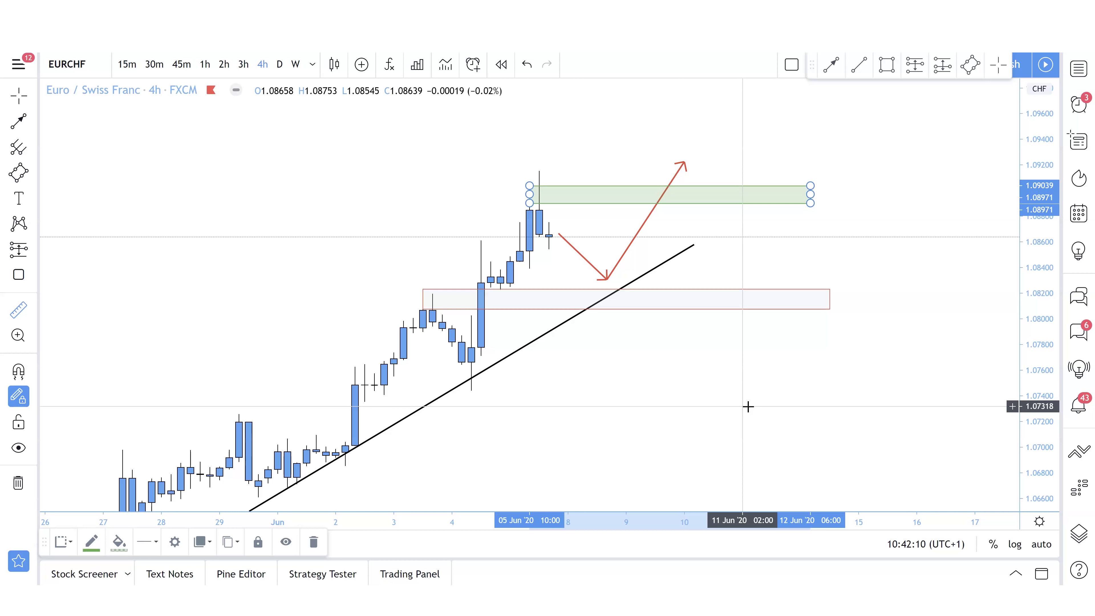
pyautogui.click(748, 406)
pyautogui.click(748, 406)
pyautogui.click(736, 390)
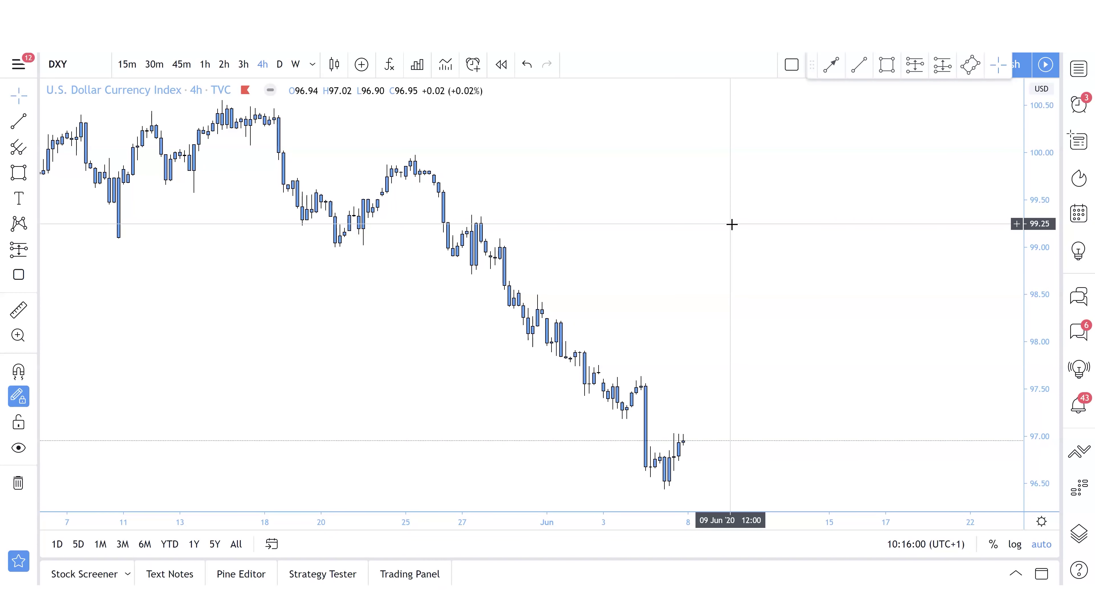
pyautogui.moveTo(732, 225); pyautogui.dragTo(701, 223)
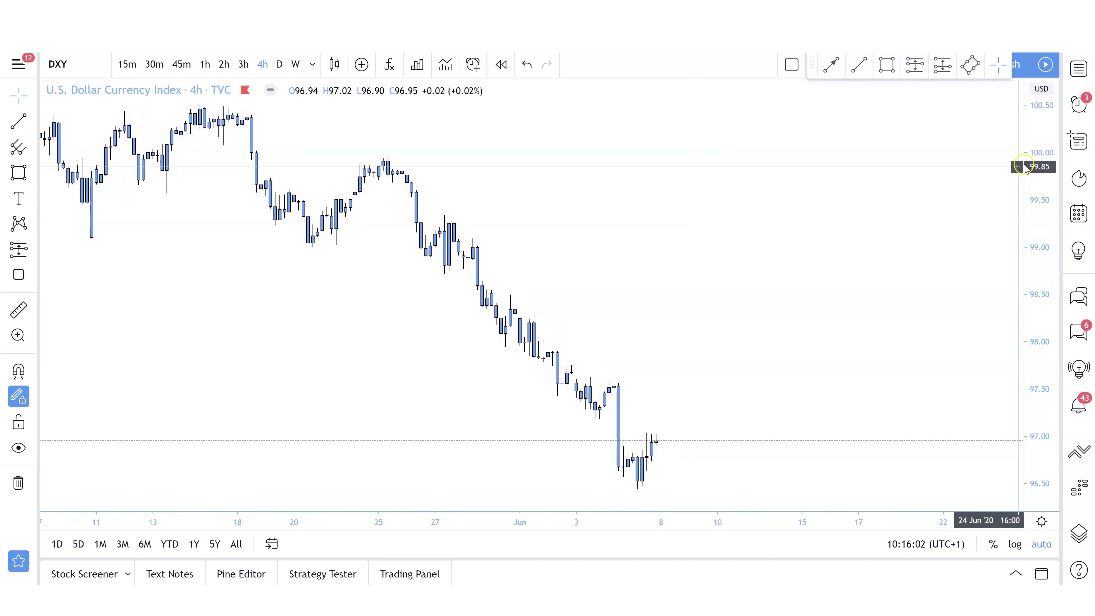
pyautogui.moveTo(973, 209); pyautogui.dragTo(960, 196)
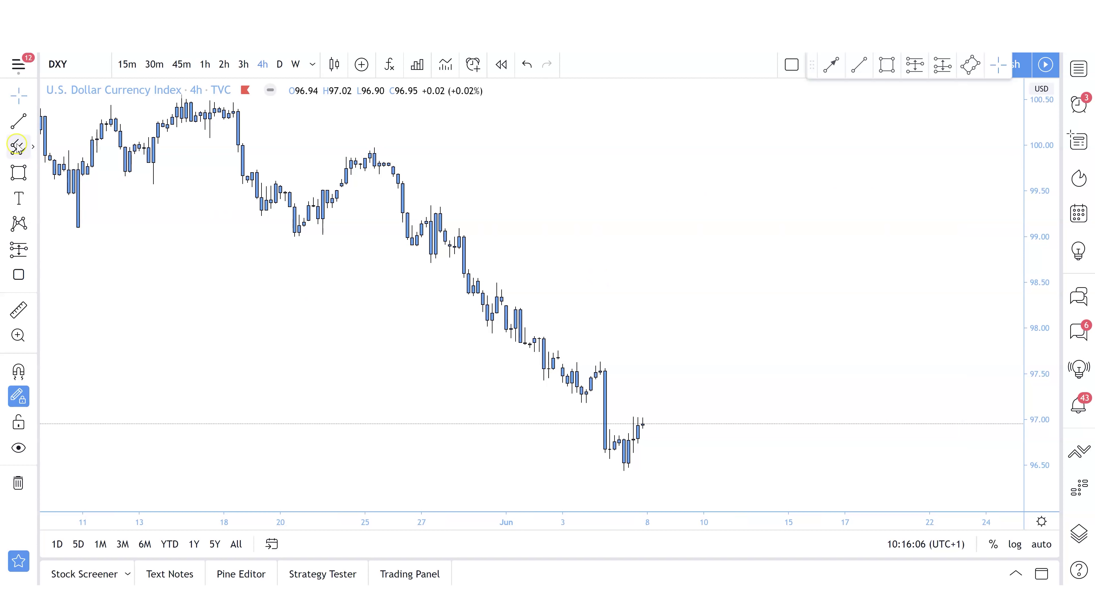
# Step: Draw a descending trend line above the falling candles, from about 100.19 on 26 May to about 96.80
pyautogui.click(16, 123)
pyautogui.click(404, 128)
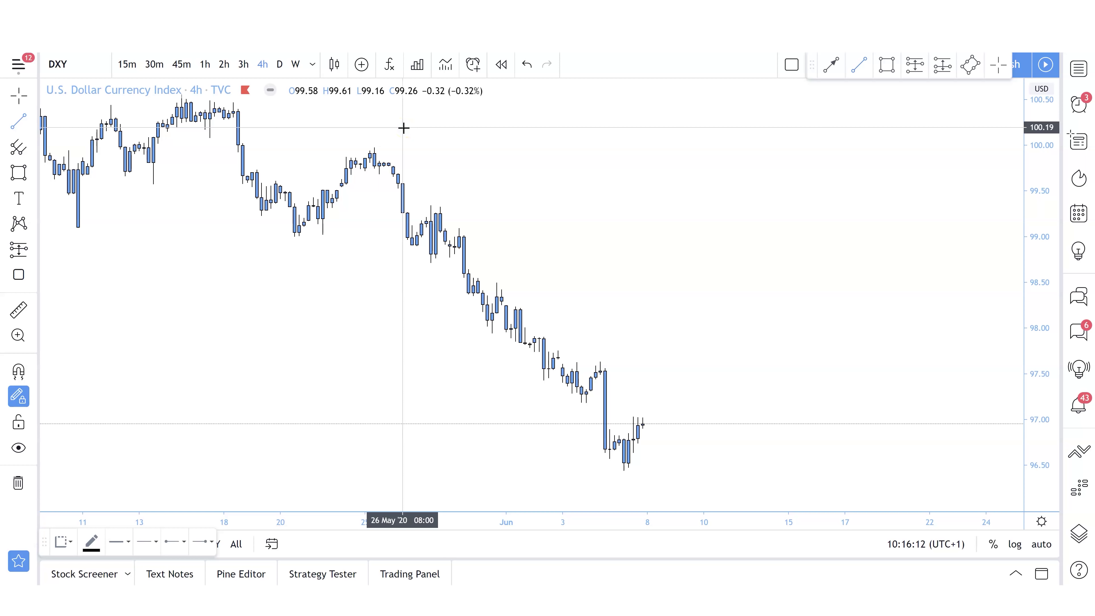
pyautogui.moveTo(403, 128); pyautogui.dragTo(696, 439)
pyautogui.click(696, 438)
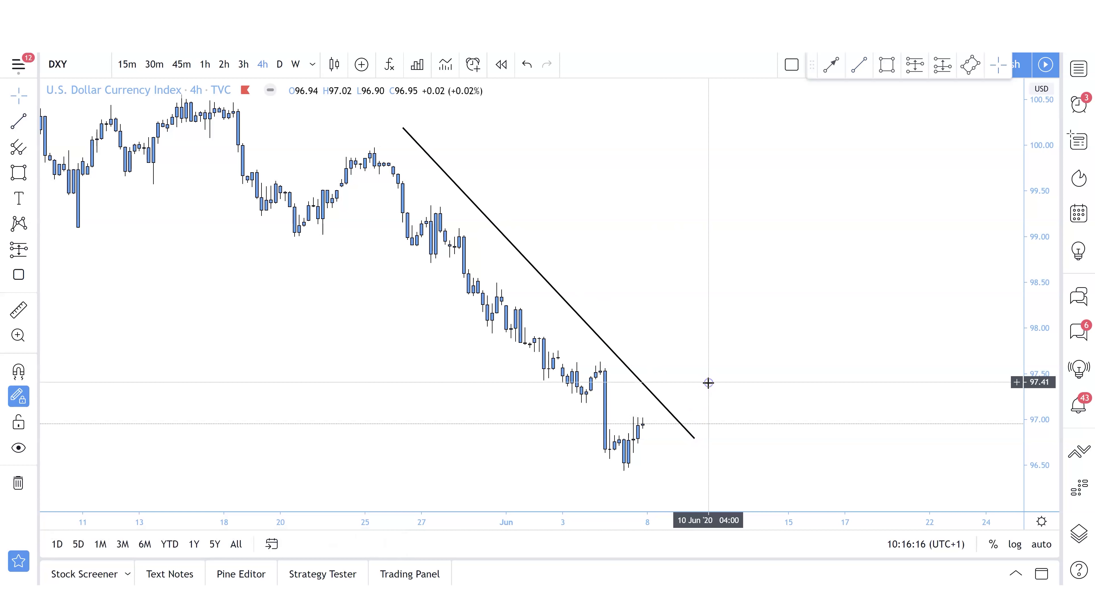
# Step: Draw two rectangle zones along the downtrend, at about 99.33–99.24 from 27 May and 98.60–98.52 from 28 May
pyautogui.click(12, 174)
pyautogui.click(421, 207)
pyautogui.click(548, 214)
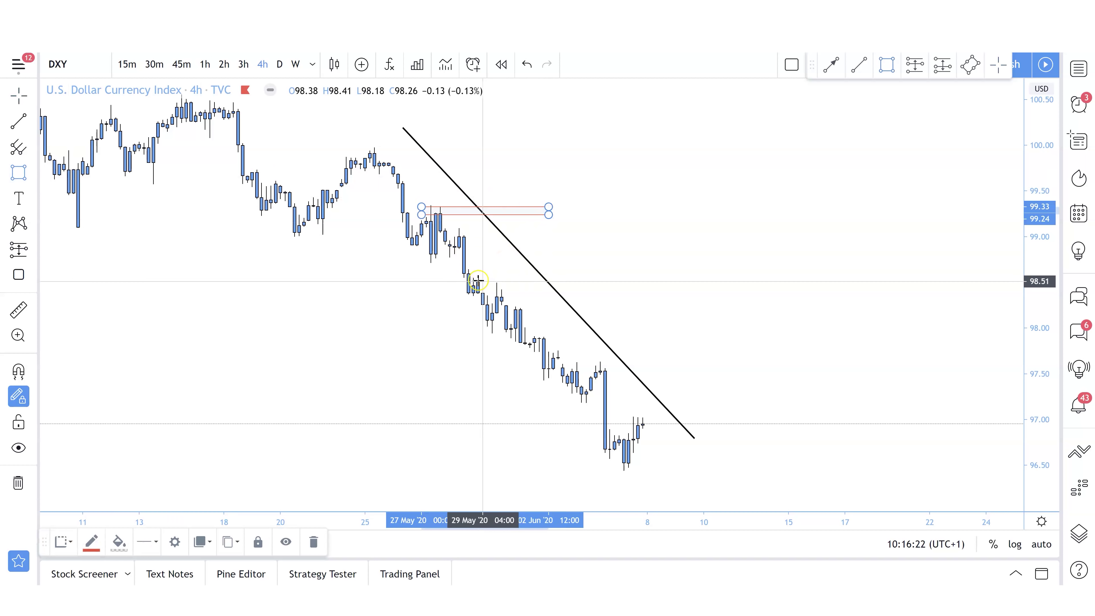
pyautogui.click(468, 273)
pyautogui.click(591, 281)
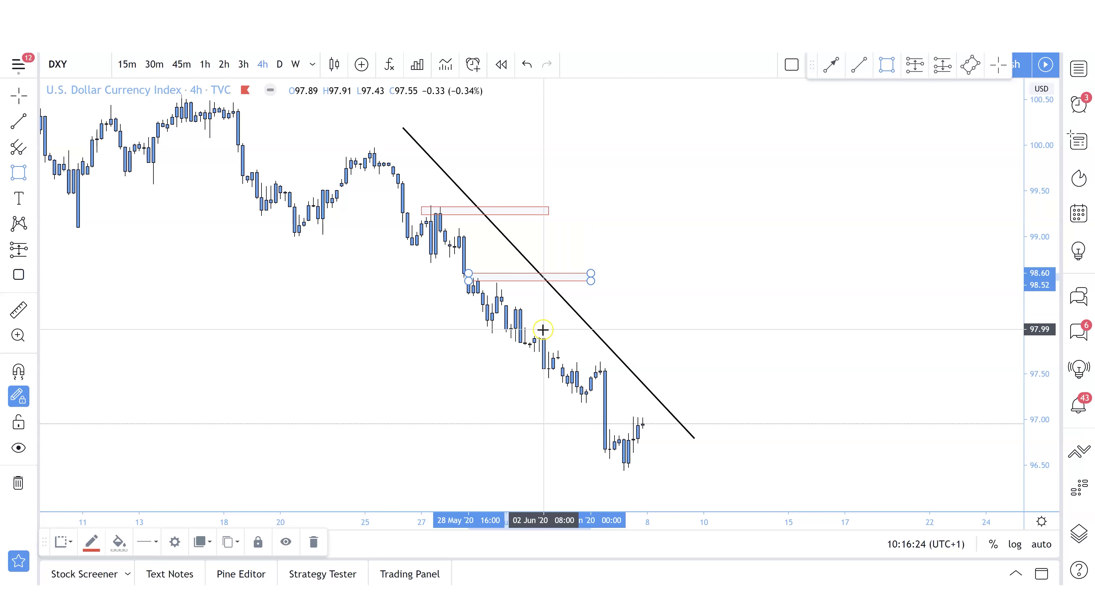
# Step: Draw two more rectangle zones further down the trend, starting at about 97.96 on 1 June and 97.66 on 3 June
pyautogui.click(530, 331)
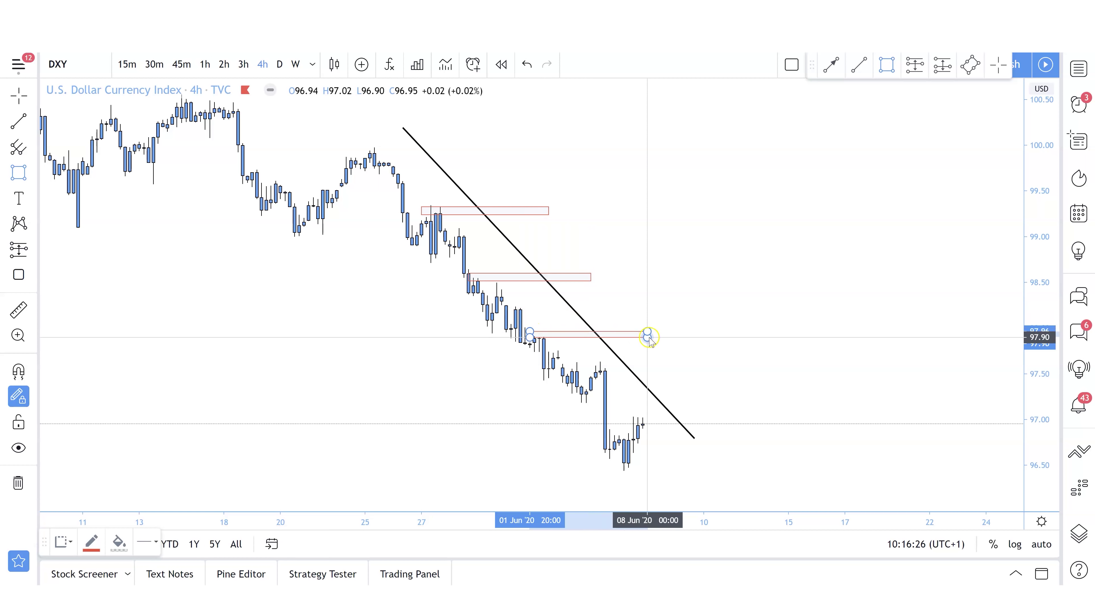
pyautogui.click(648, 337)
pyautogui.click(563, 359)
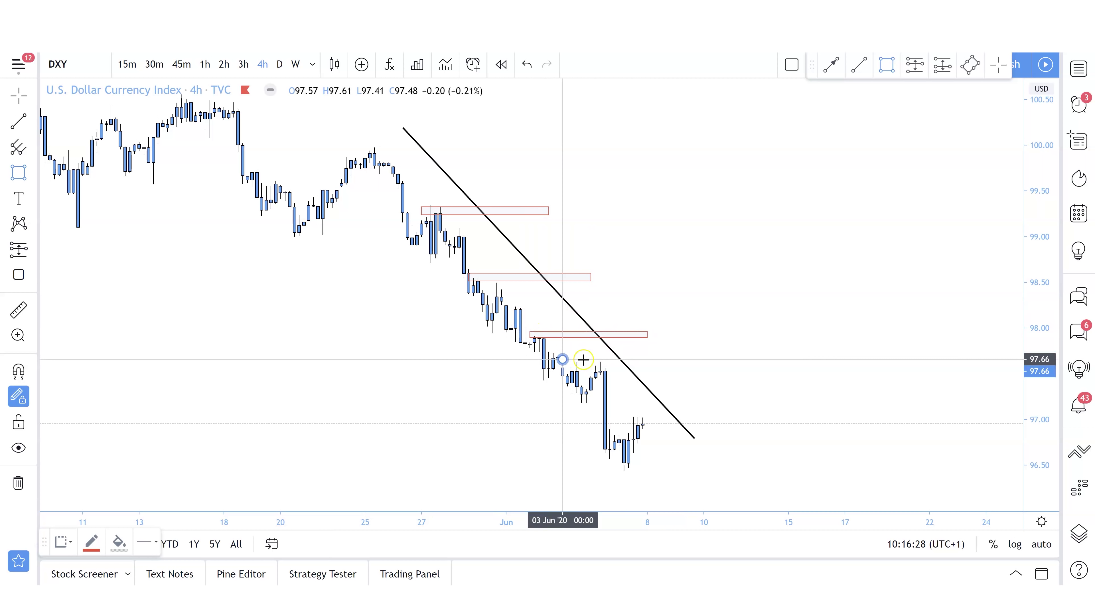
pyautogui.click(703, 366)
pyautogui.click(746, 372)
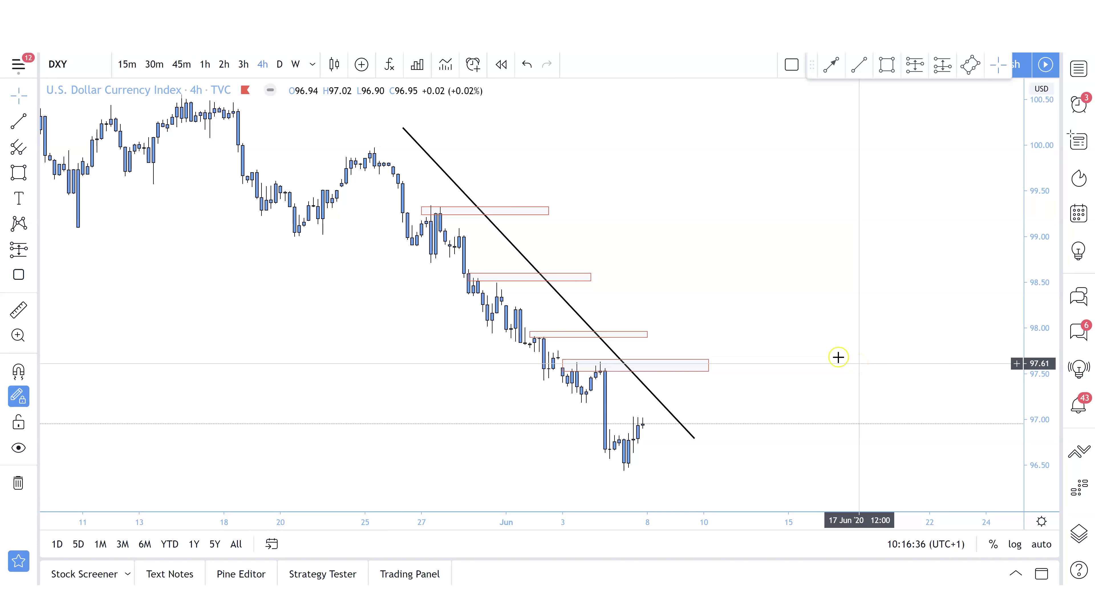
# Step: Draw a rectangle zone from 4 June to 12 June at about 96.89–96.82, across the most recent candles
pyautogui.click(18, 173)
pyautogui.moveTo(610, 430); pyautogui.dragTo(769, 436)
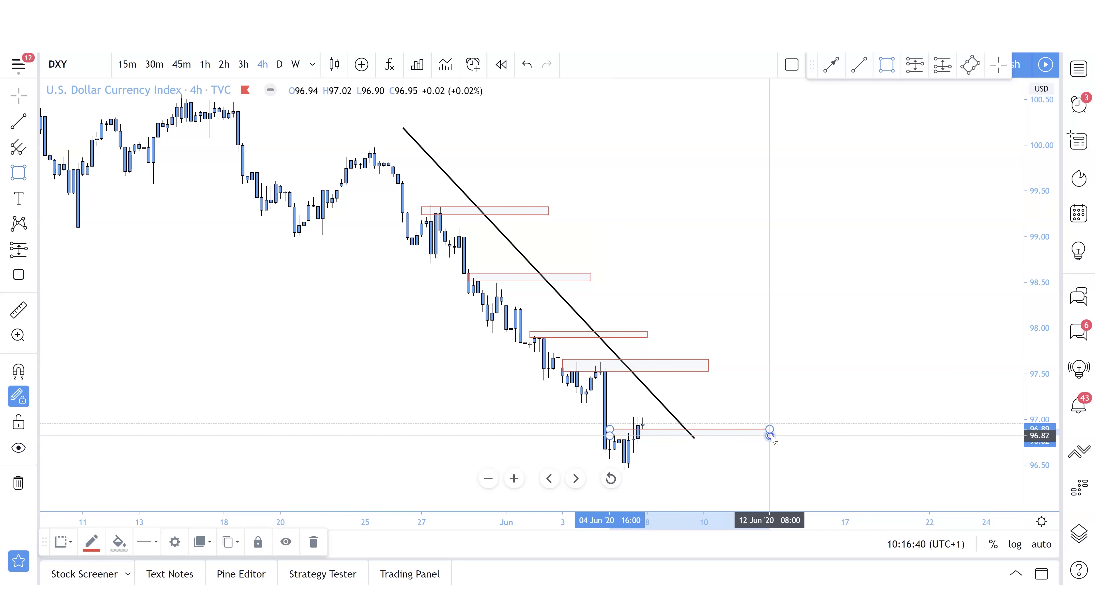
pyautogui.click(792, 413)
# Step: Examine the most recent candles against the lowest zone and the descending trend line
pyautogui.scroll(3, 792, 413)
pyautogui.moveTo(943, 410); pyautogui.dragTo(848, 351)
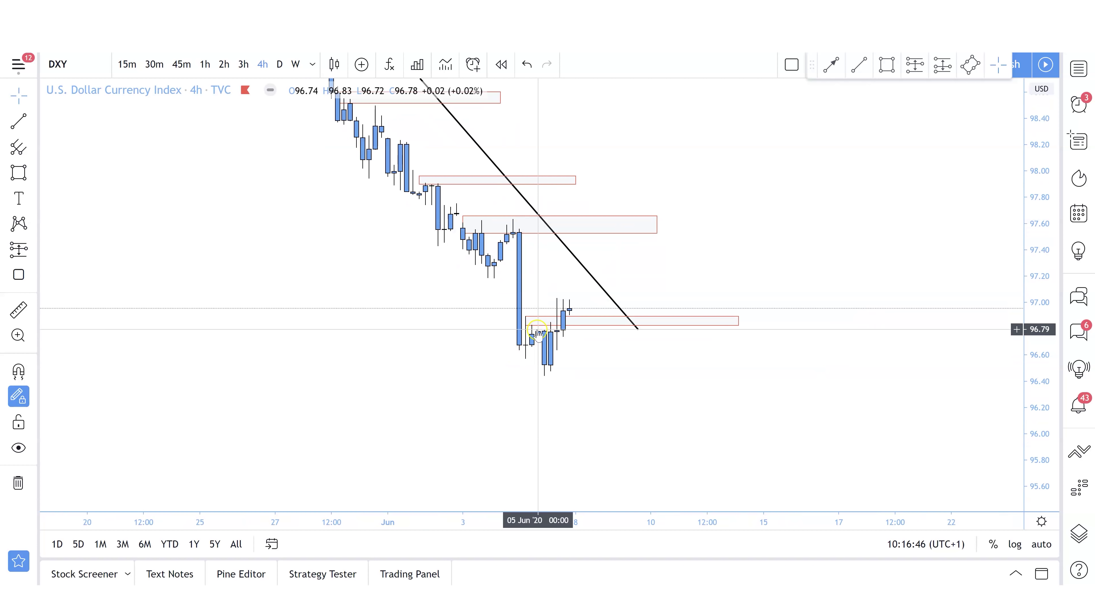
pyautogui.moveTo(618, 367); pyautogui.dragTo(643, 369)
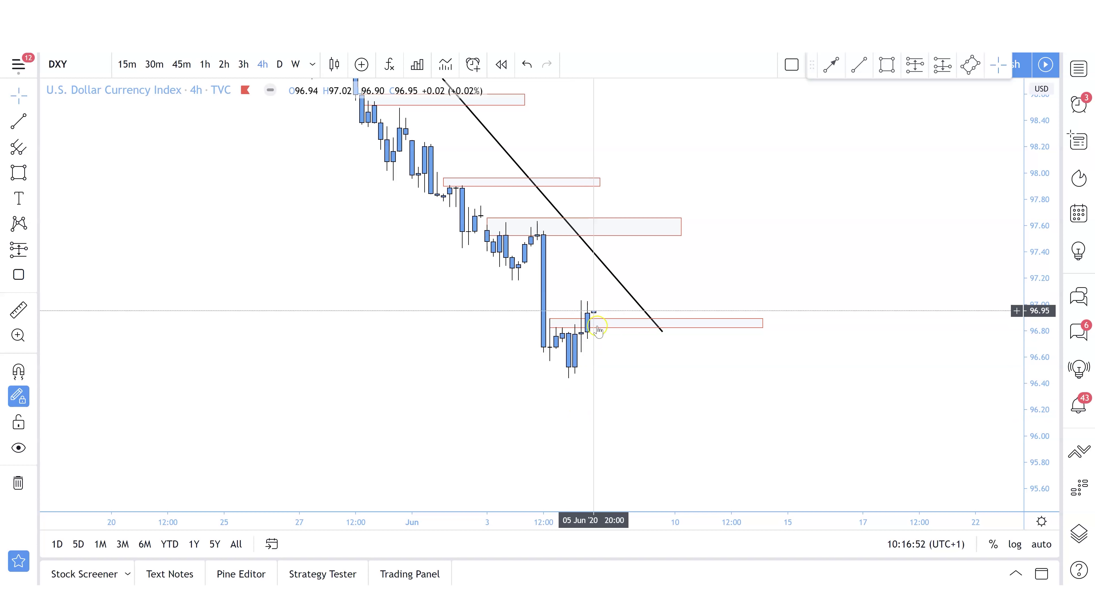
pyautogui.moveTo(633, 392); pyautogui.dragTo(633, 401)
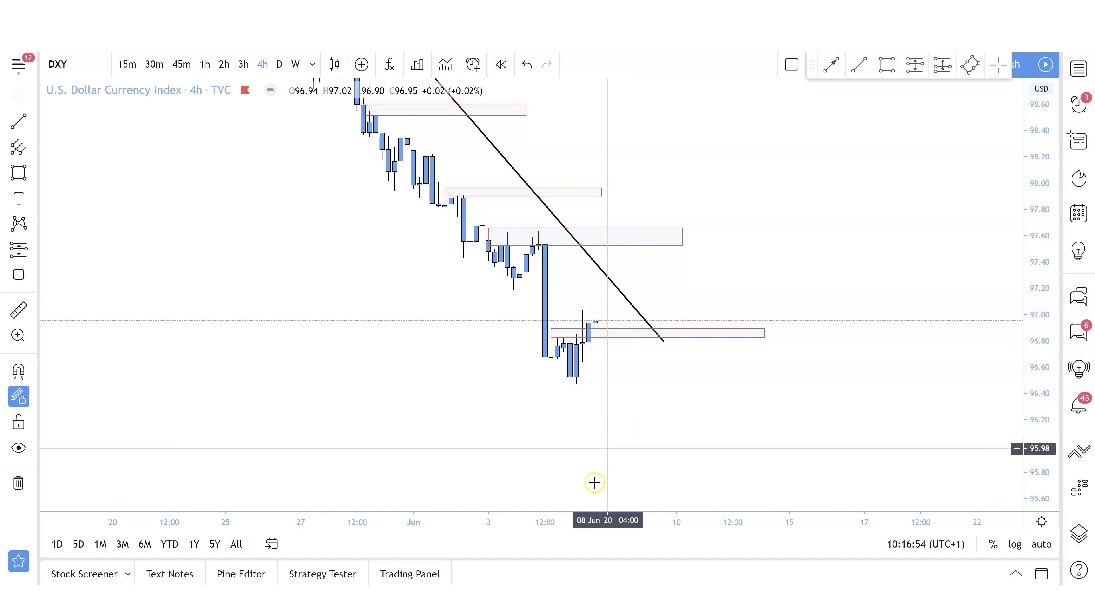
pyautogui.click(612, 480)
pyautogui.moveTo(703, 425); pyautogui.dragTo(430, 367)
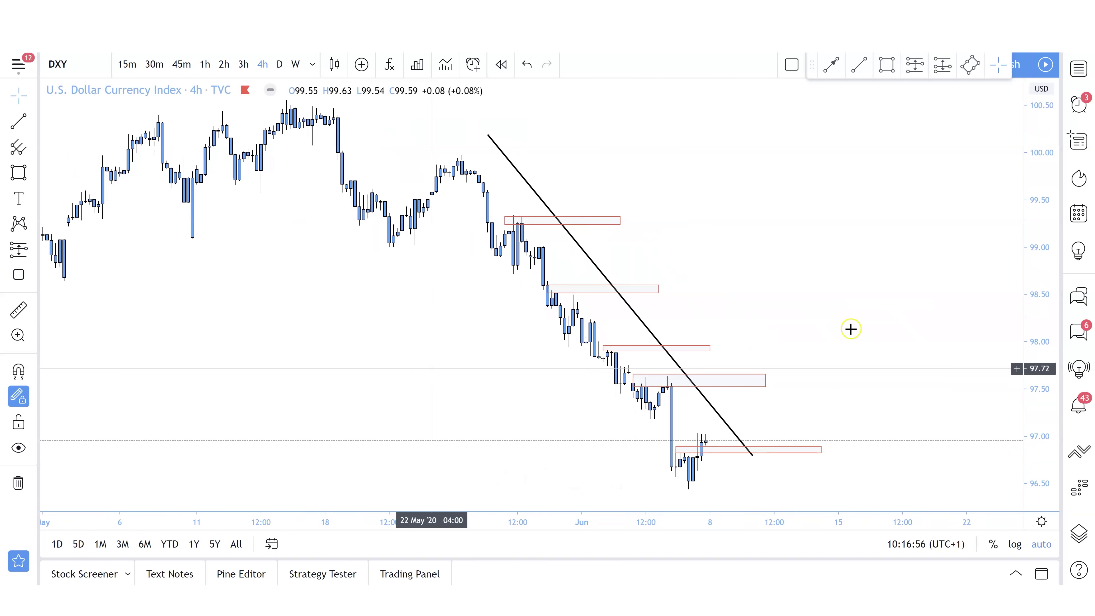
pyautogui.scroll(5, 879, 317)
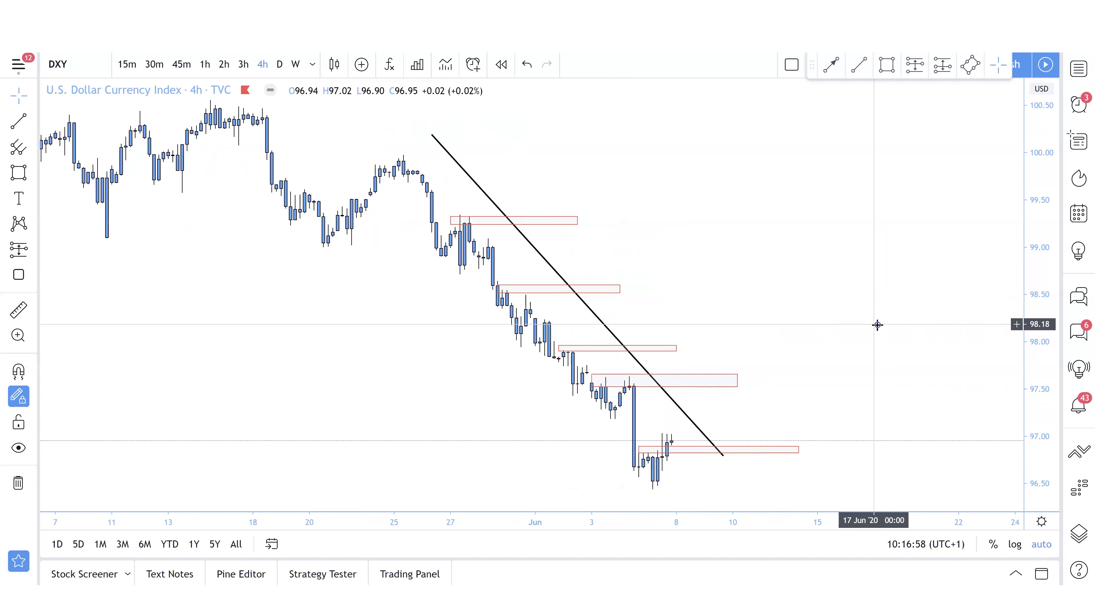
pyautogui.moveTo(844, 299); pyautogui.dragTo(871, 209)
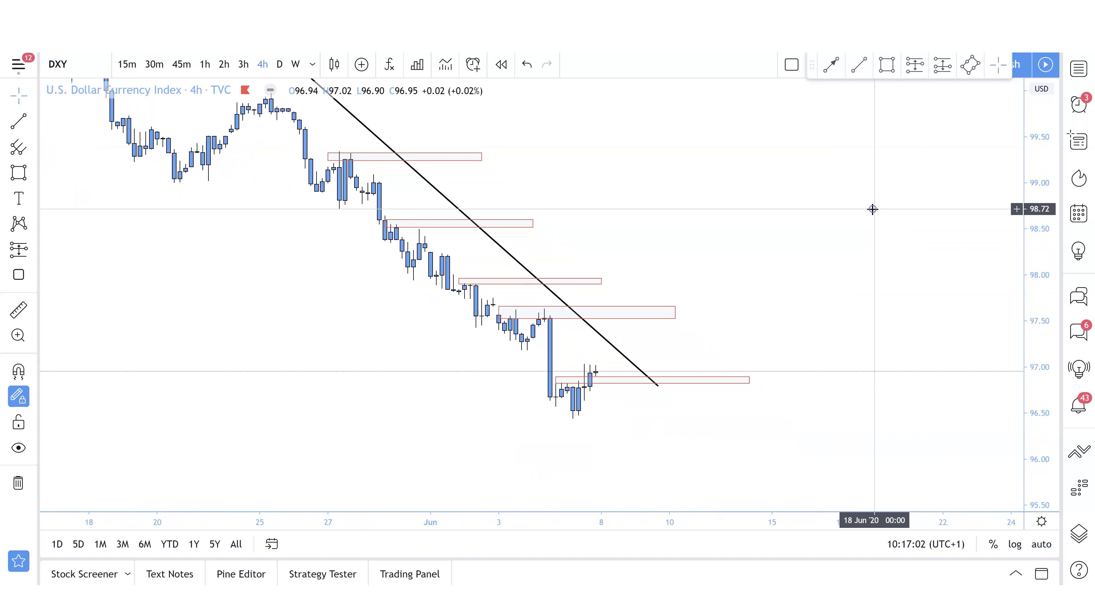
# Step: Remove all drawings from the DXY chart
pyautogui.rightClick(815, 273)
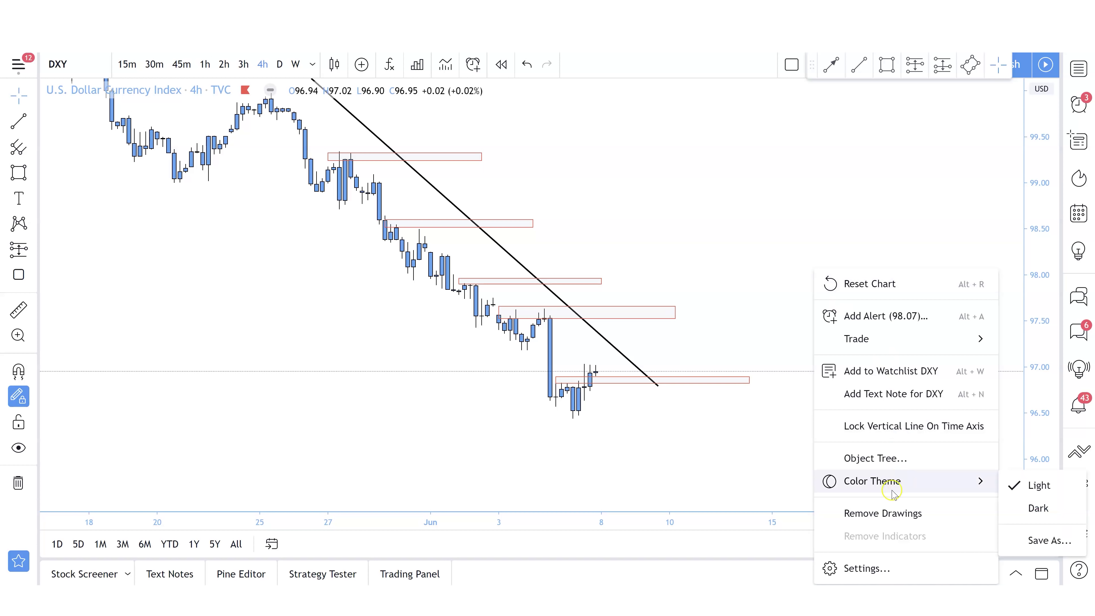
pyautogui.click(887, 510)
pyautogui.moveTo(778, 359); pyautogui.dragTo(772, 354)
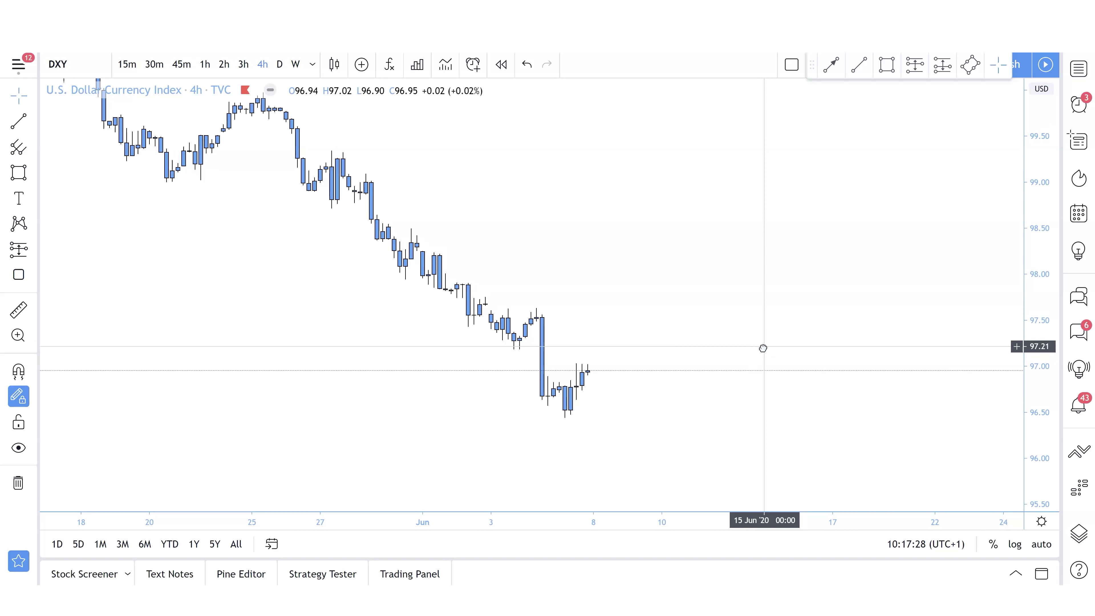
# Step: Draw a vertical downward arrow in the empty area after the latest candles, from about 99.10 to 98.25
pyautogui.click(18, 122)
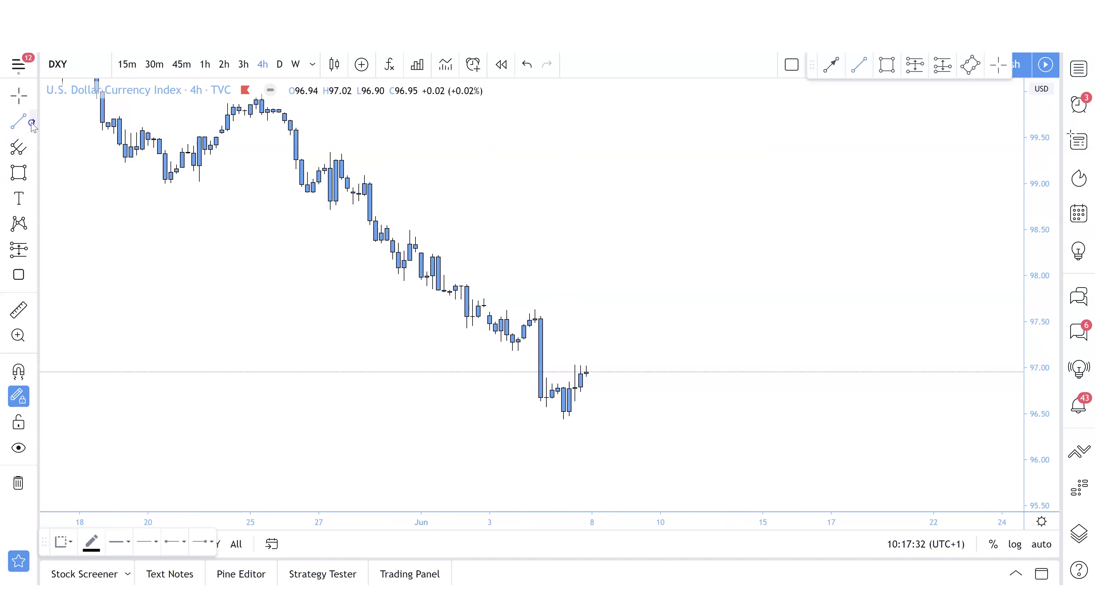
pyautogui.click(33, 124)
pyautogui.click(130, 350)
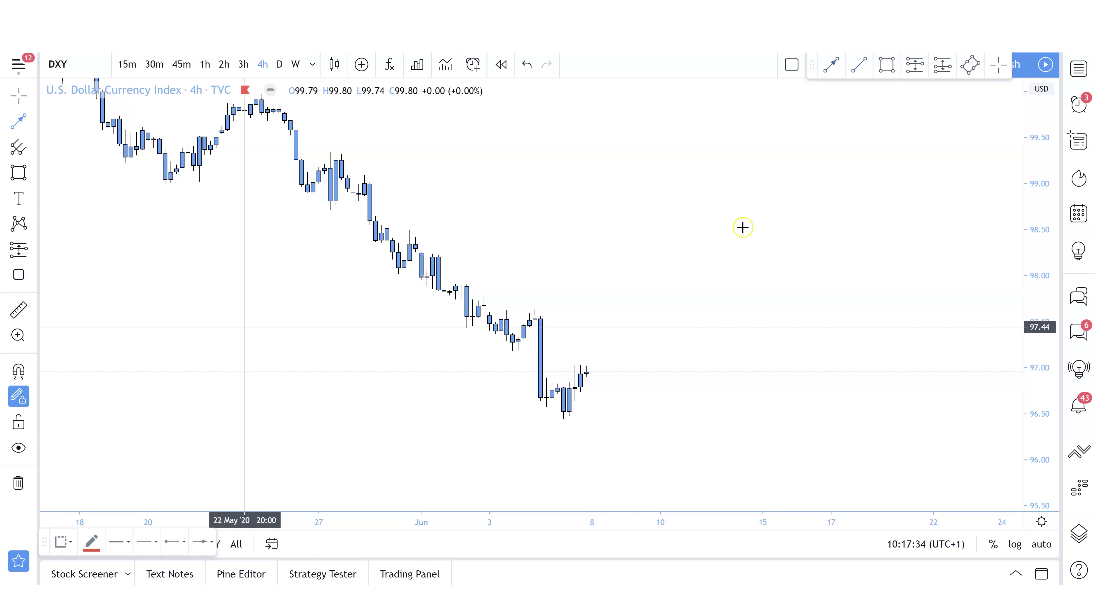
pyautogui.click(809, 173)
pyautogui.click(807, 252)
pyautogui.moveTo(860, 237)
pyautogui.mouseDown()
pyautogui.moveTo(859, 254)
pyautogui.moveTo(873, 256)
pyautogui.mouseUp()
# Step: Draw a rectangle zone over the latest candles from 4 June to about 11 June, at about 96.90–96.81
pyautogui.click(16, 174)
pyautogui.click(559, 397)
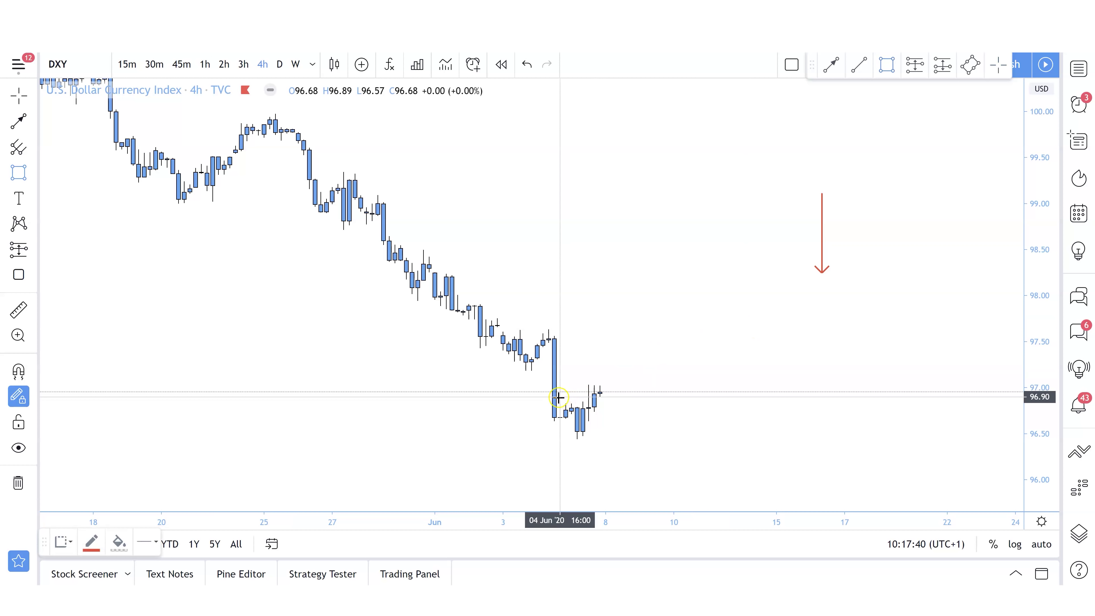
pyautogui.click(719, 404)
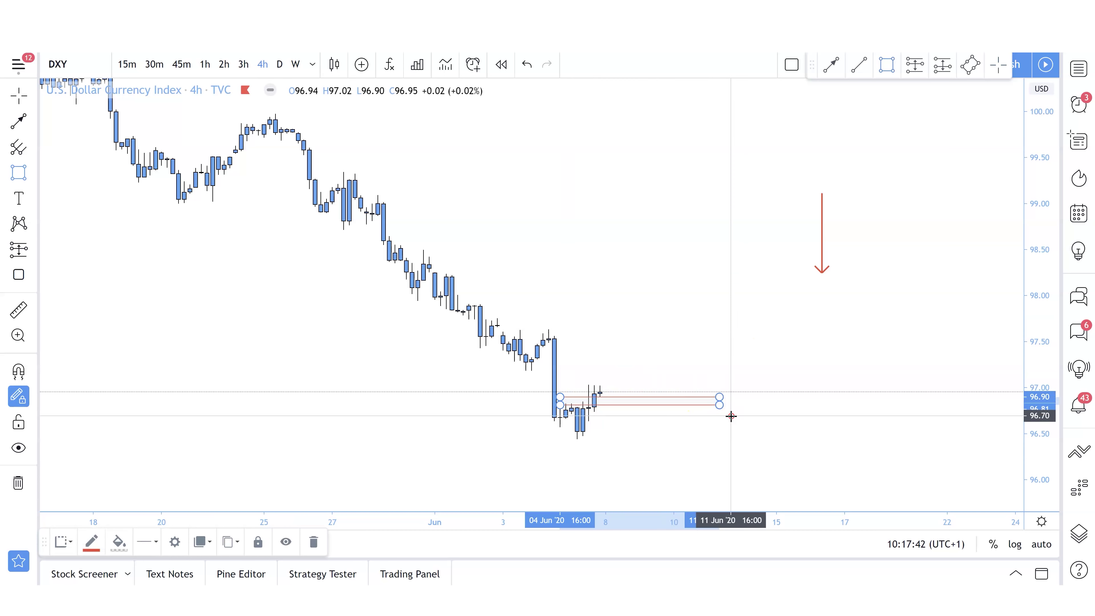
pyautogui.press('Escape')
# Step: Adjust the rectangle's corners so the zone spans about 96.84 to 96.78 and extends slightly later in time
pyautogui.click(560, 406)
pyautogui.moveTo(559, 406); pyautogui.dragTo(560, 408)
pyautogui.moveTo(719, 397); pyautogui.dragTo(726, 402)
pyautogui.click(753, 431)
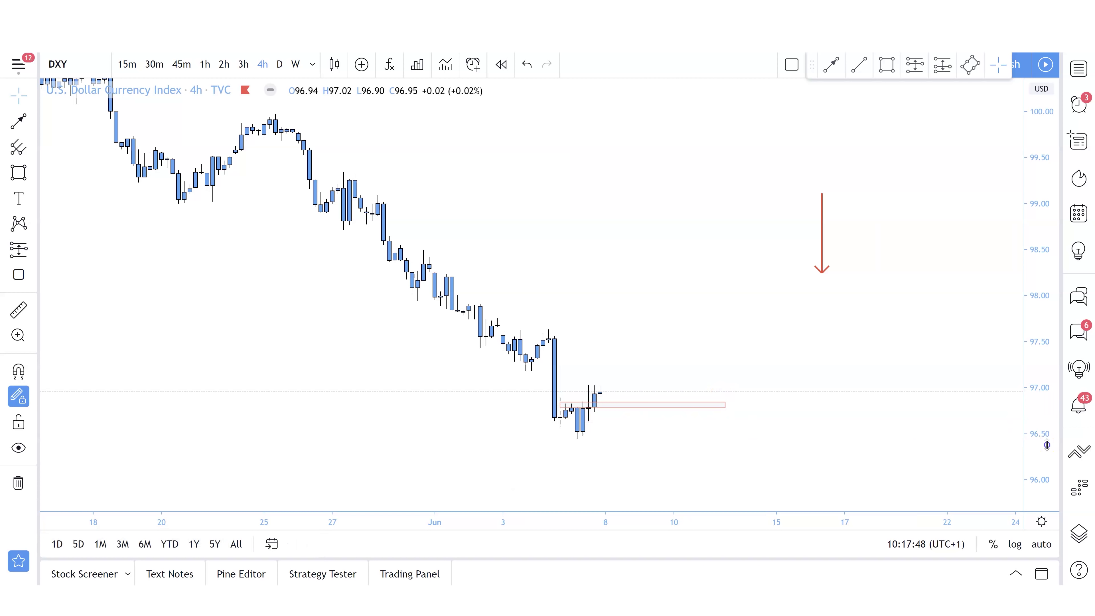
# Step: Draw a zigzag of three arrows from the latest candle: up to about 97.32, down to the zone near 96.88, then up to about 97.83
pyautogui.moveTo(1046, 444); pyautogui.dragTo(1047, 373)
pyautogui.scroll(4, 836, 394)
pyautogui.moveTo(835, 393); pyautogui.dragTo(1003, 223)
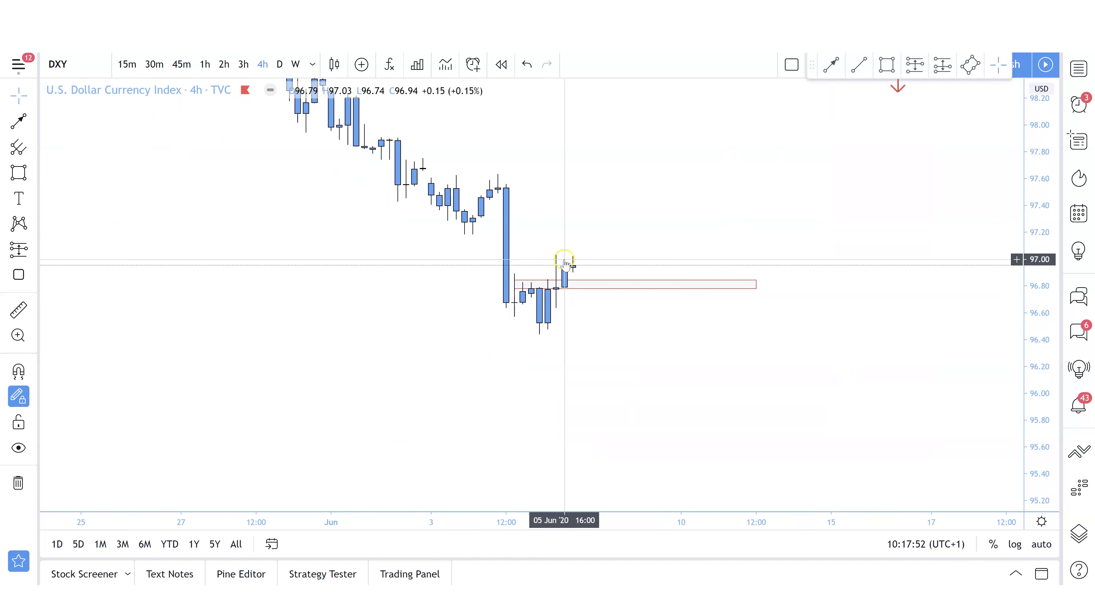
pyautogui.moveTo(626, 328); pyautogui.dragTo(629, 409)
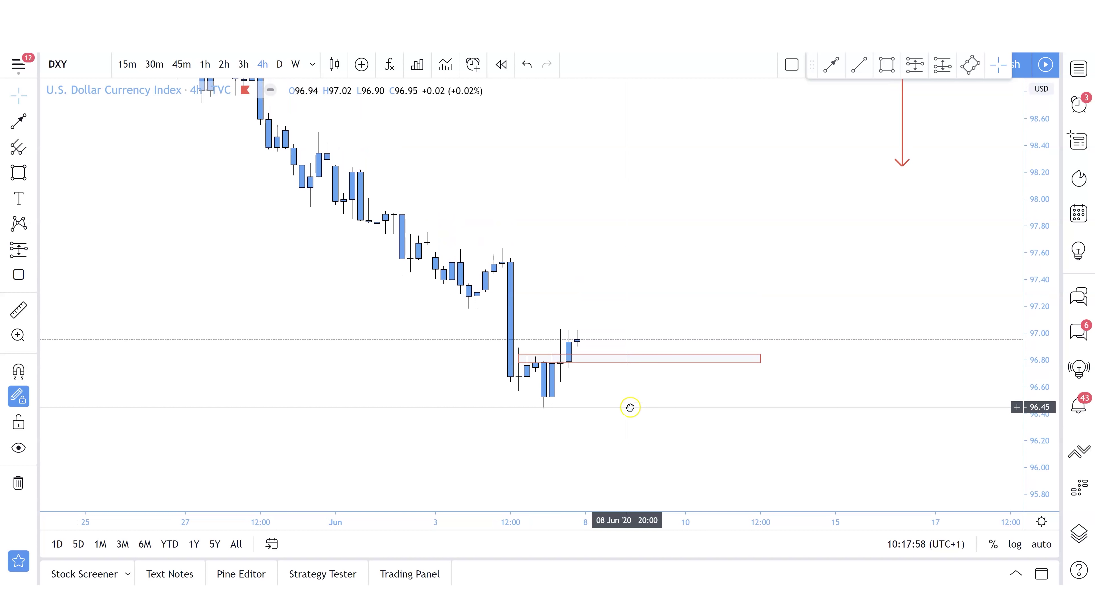
pyautogui.click(11, 125)
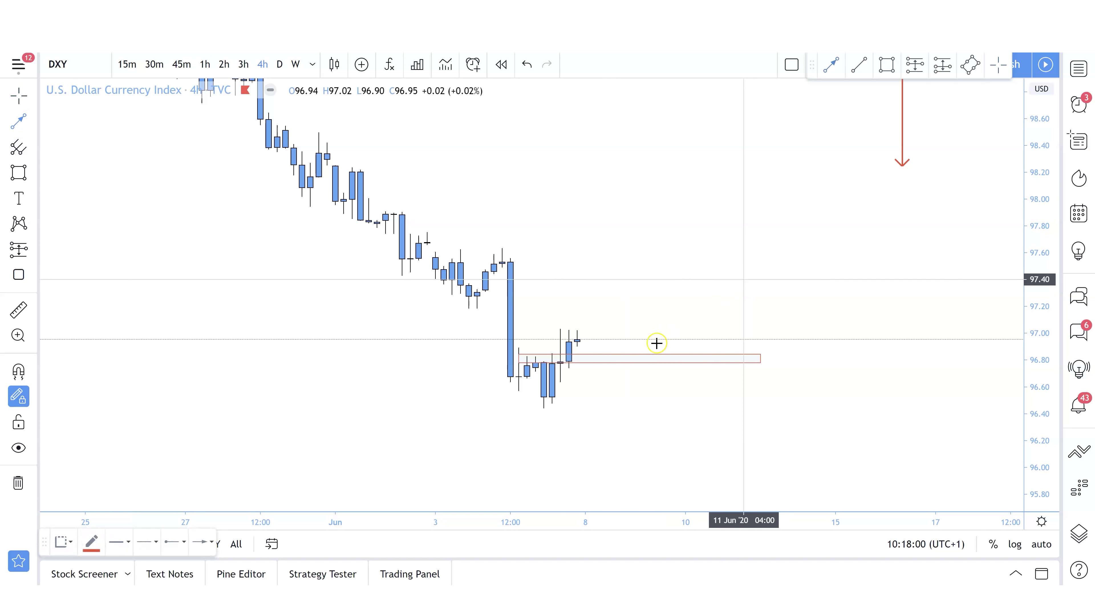
pyautogui.click(587, 337)
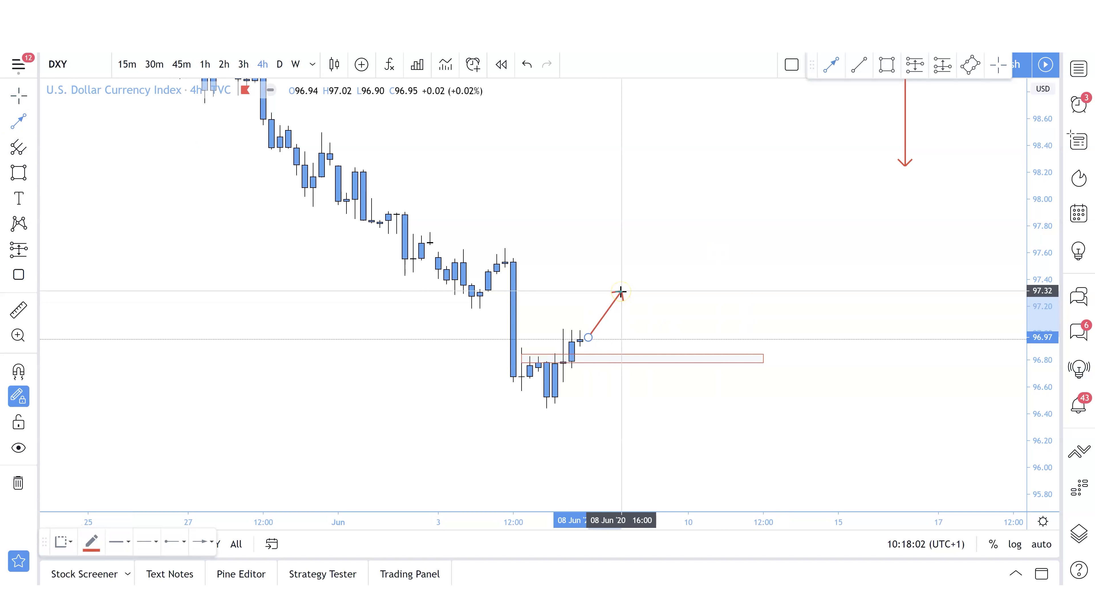
pyautogui.click(621, 291)
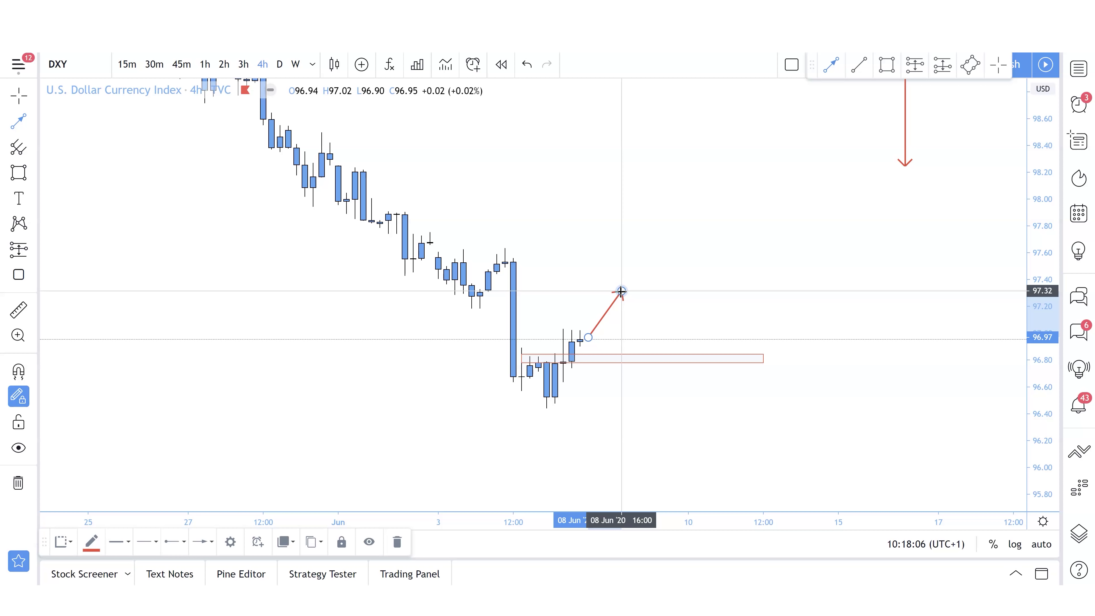
pyautogui.click(621, 292)
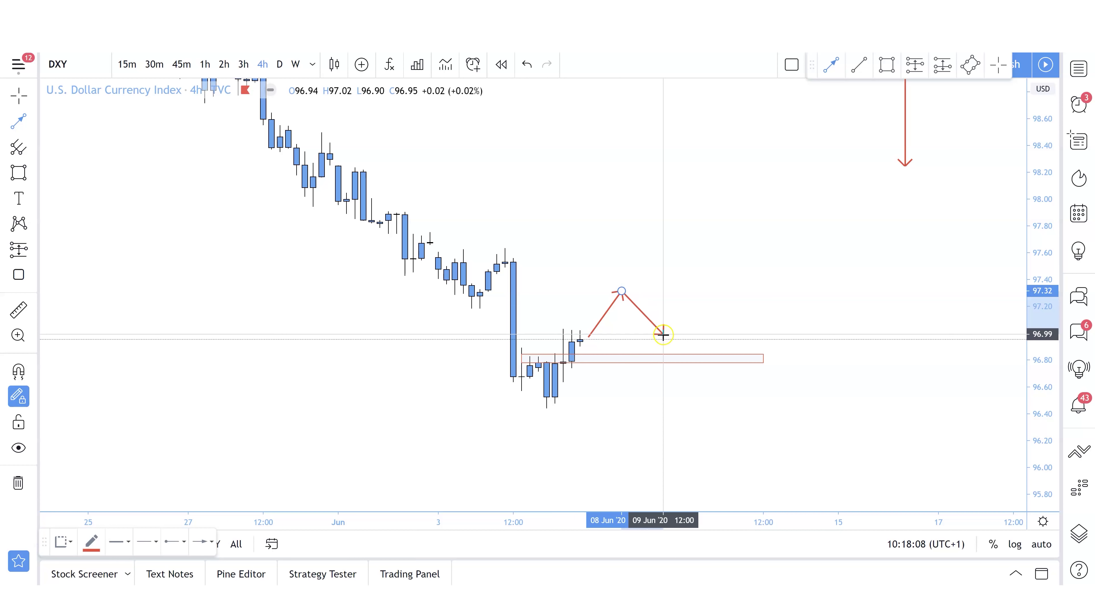
pyautogui.click(679, 349)
pyautogui.click(763, 221)
# Step: Draw a green rotated-rectangle zone from 3 June to 16 June around 97.60, then narrow it to about 97.64–97.56
pyautogui.click(18, 172)
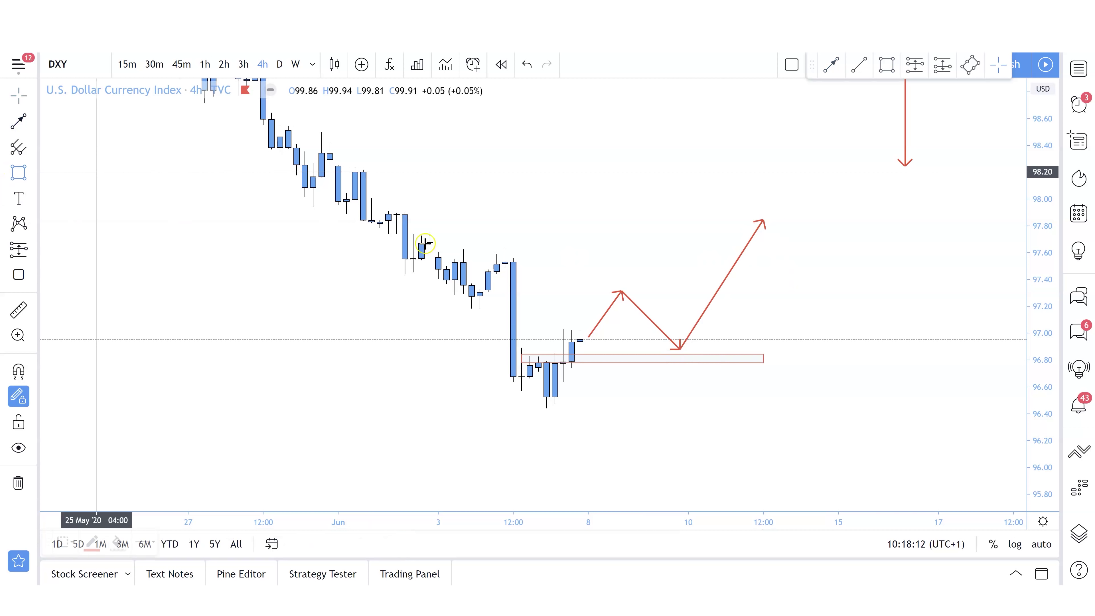
pyautogui.click(33, 173)
pyautogui.click(113, 226)
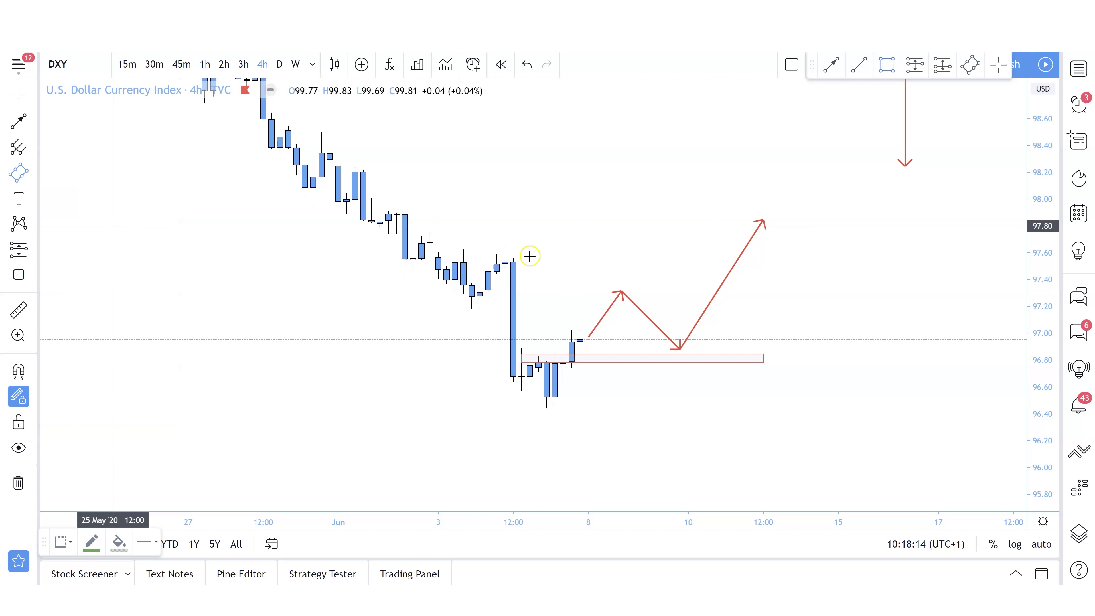
pyautogui.click(455, 252)
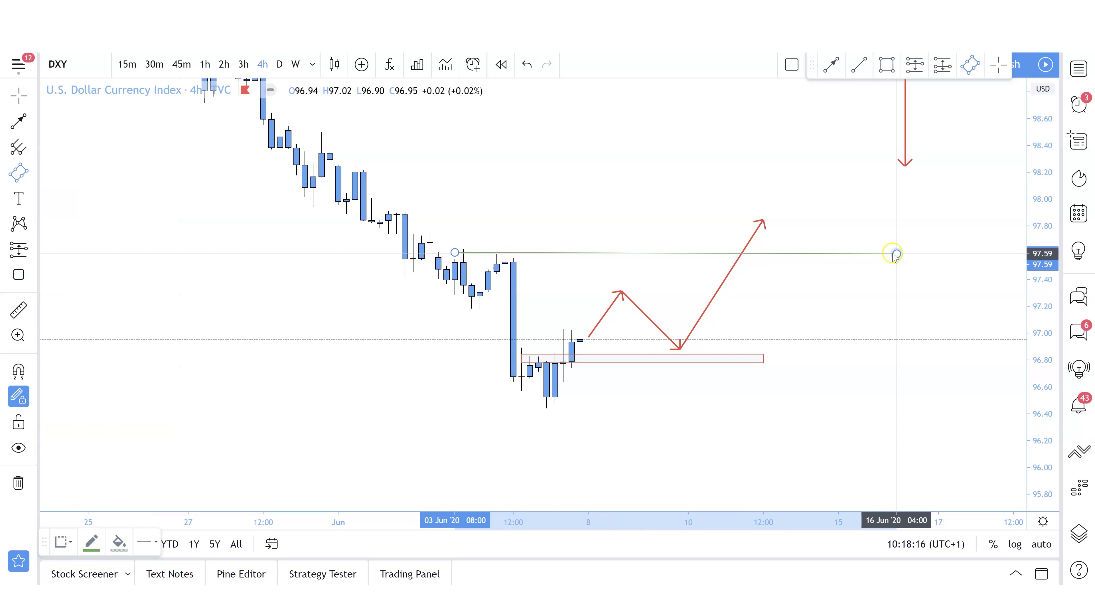
pyautogui.click(887, 252)
pyautogui.click(889, 261)
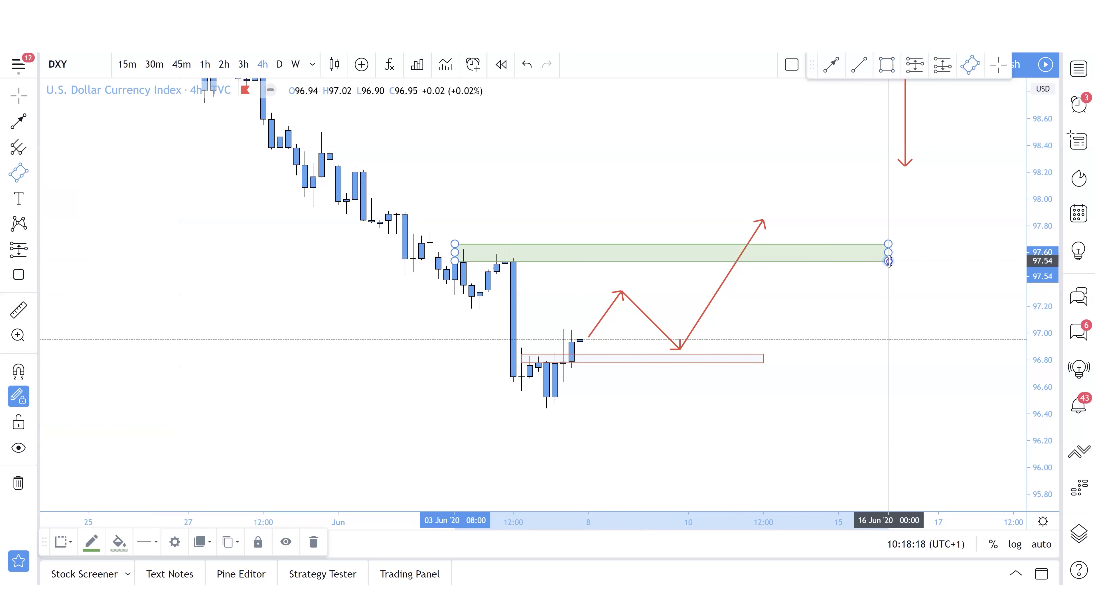
pyautogui.moveTo(888, 243); pyautogui.dragTo(887, 246)
pyautogui.click(868, 274)
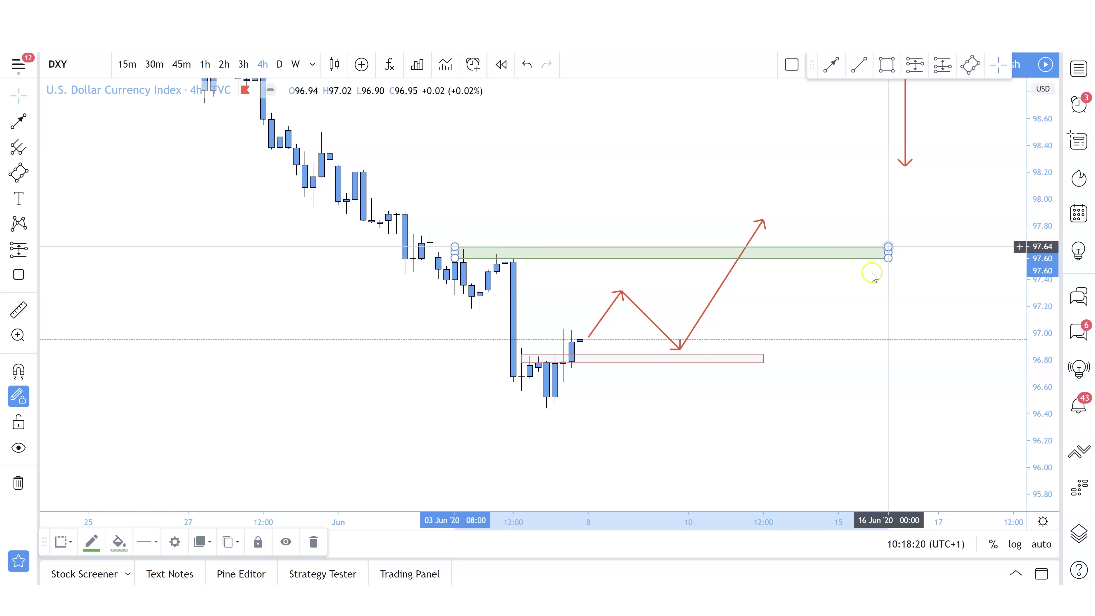
pyautogui.click(583, 284)
# Step: Draw a downward arrow below the latest candle from about 96.73 to 96.23 and a short upward arrow to the red zone's lower edge
pyautogui.click(18, 172)
pyautogui.click(597, 330)
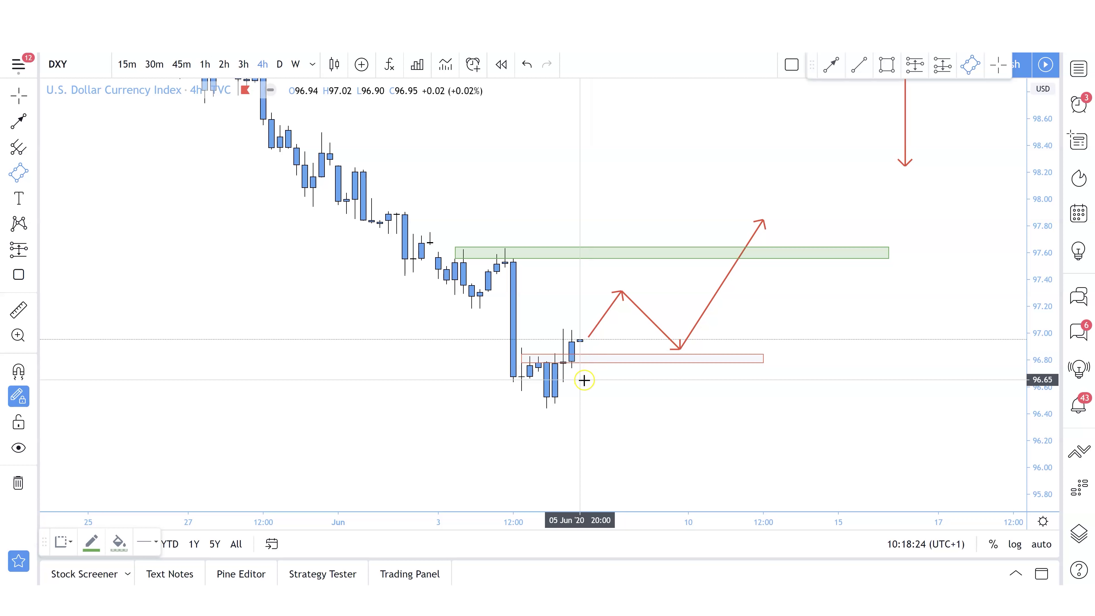
pyautogui.click(19, 121)
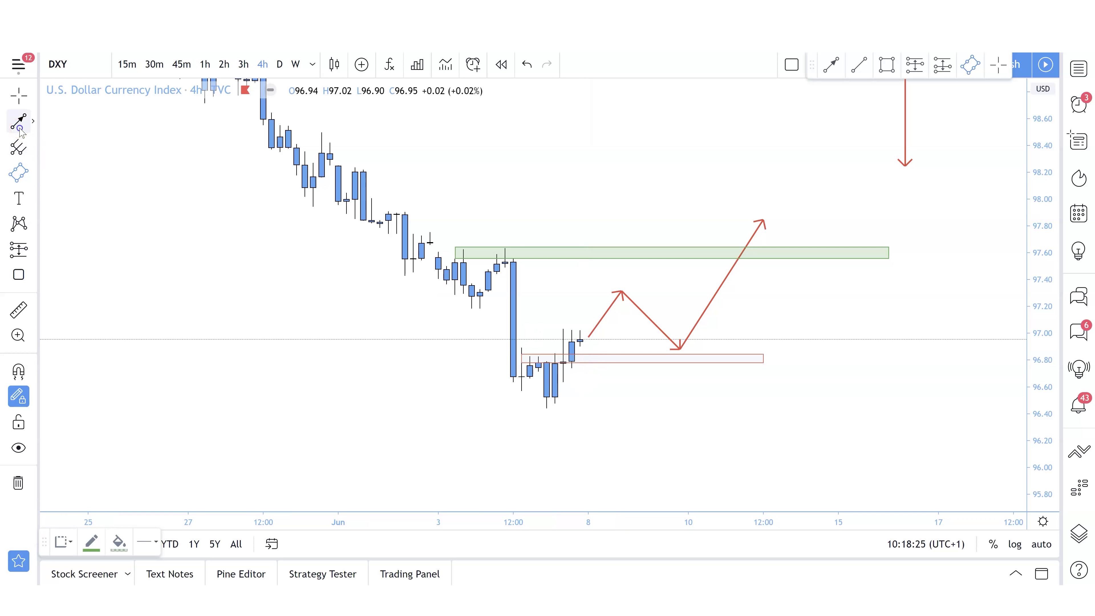
pyautogui.click(579, 370)
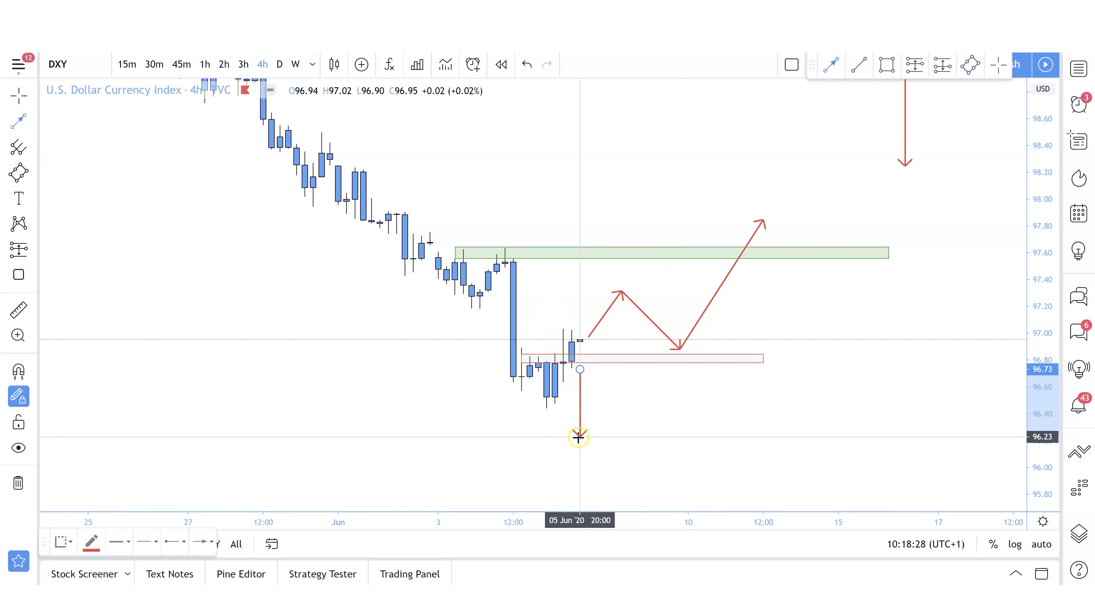
pyautogui.click(580, 437)
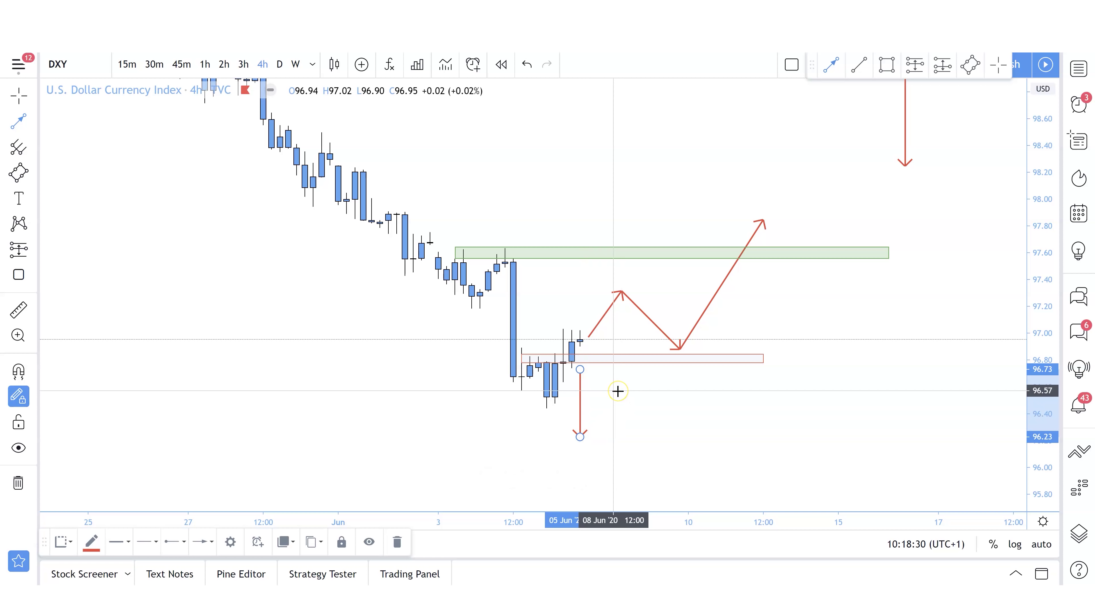
pyautogui.moveTo(621, 394); pyautogui.dragTo(623, 362)
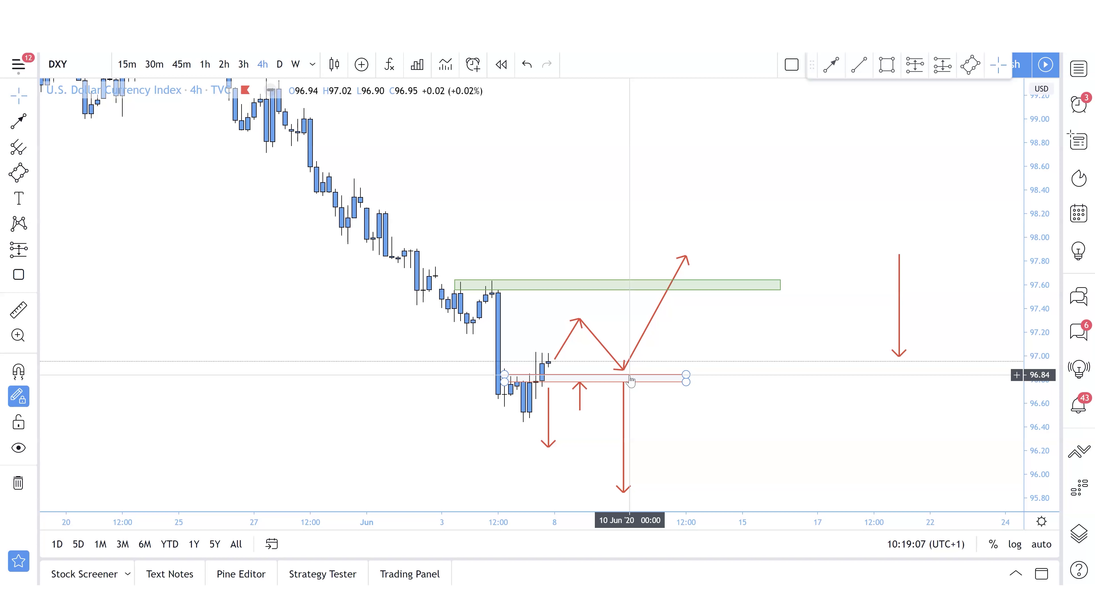
# Step: Examine the DXY price history since late April and the projected path around the red and green zones
pyautogui.click(685, 287)
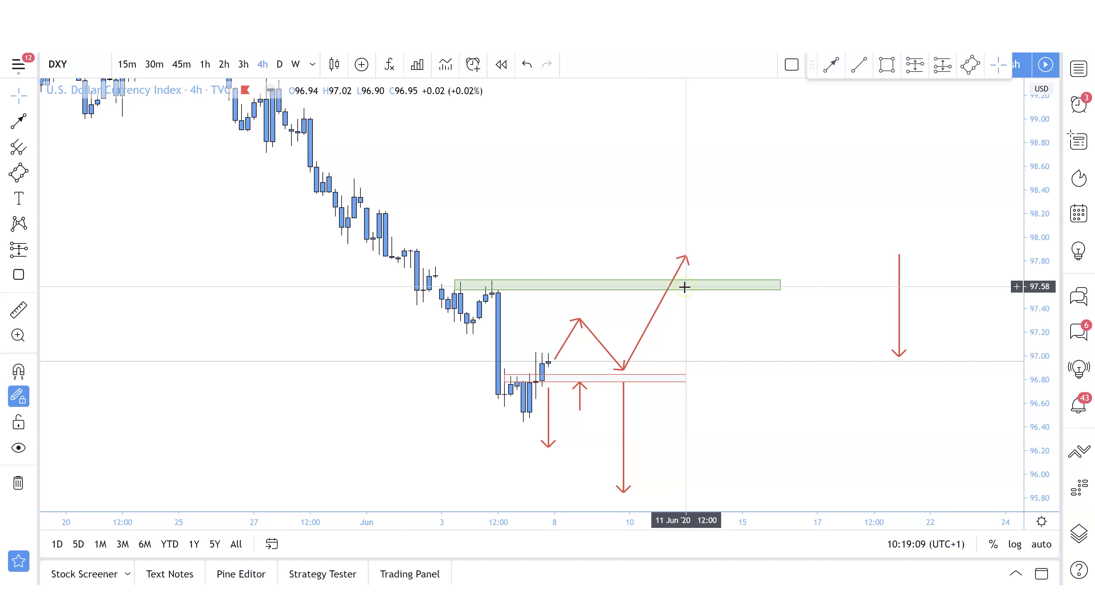
pyautogui.click(539, 450)
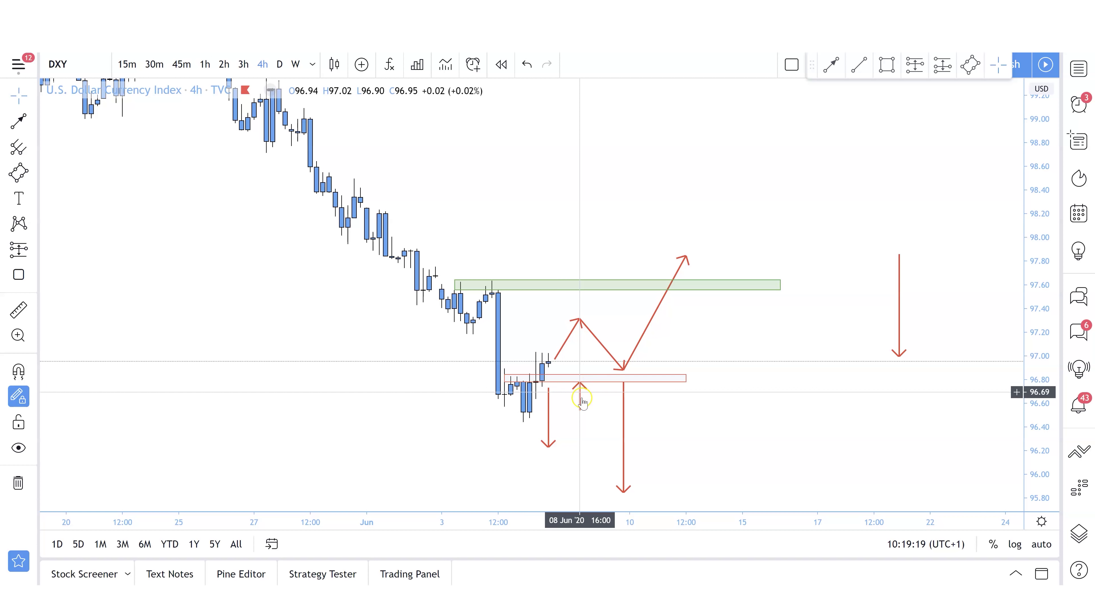
pyautogui.moveTo(684, 429); pyautogui.dragTo(675, 416)
pyautogui.click(607, 481)
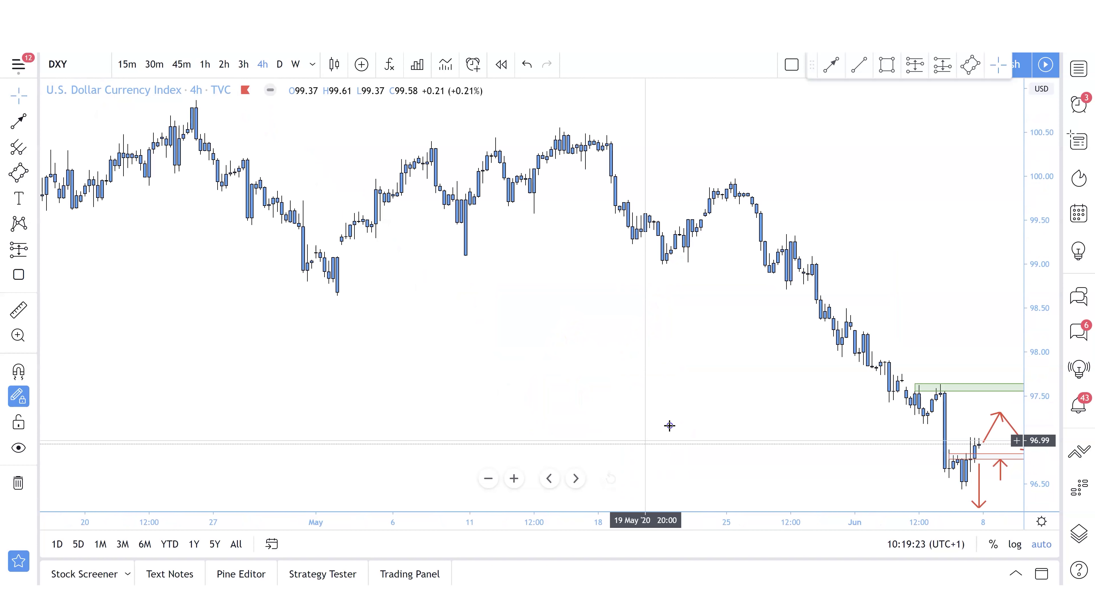
pyautogui.moveTo(467, 407); pyautogui.dragTo(266, 391)
pyautogui.scroll(5, 467, 399)
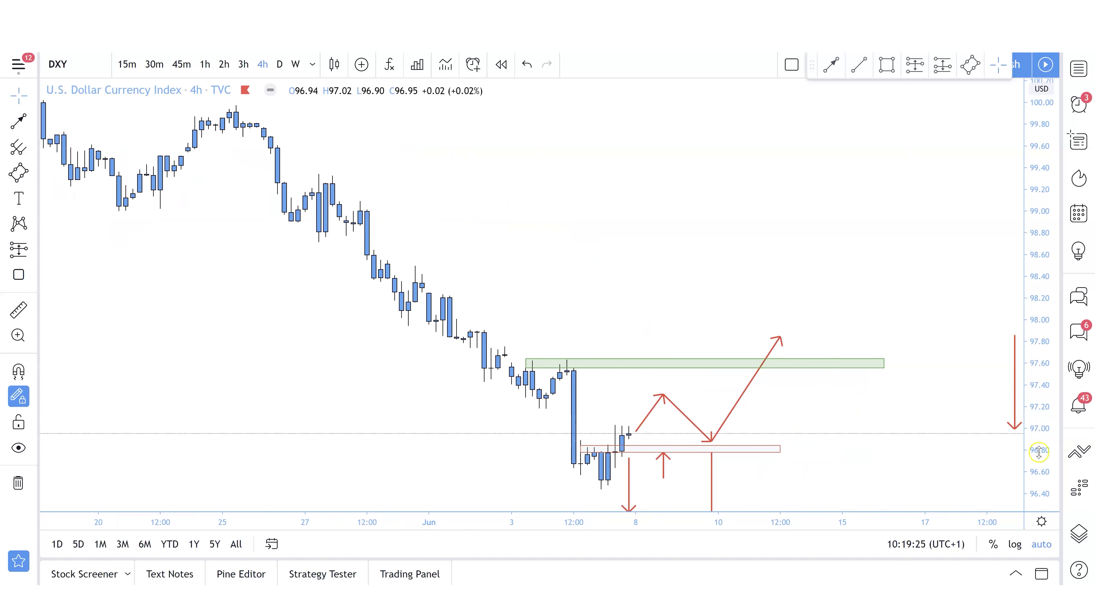
pyautogui.moveTo(921, 448); pyautogui.dragTo(812, 337)
pyautogui.moveTo(1051, 476); pyautogui.dragTo(1008, 443)
pyautogui.moveTo(844, 447); pyautogui.dragTo(817, 392)
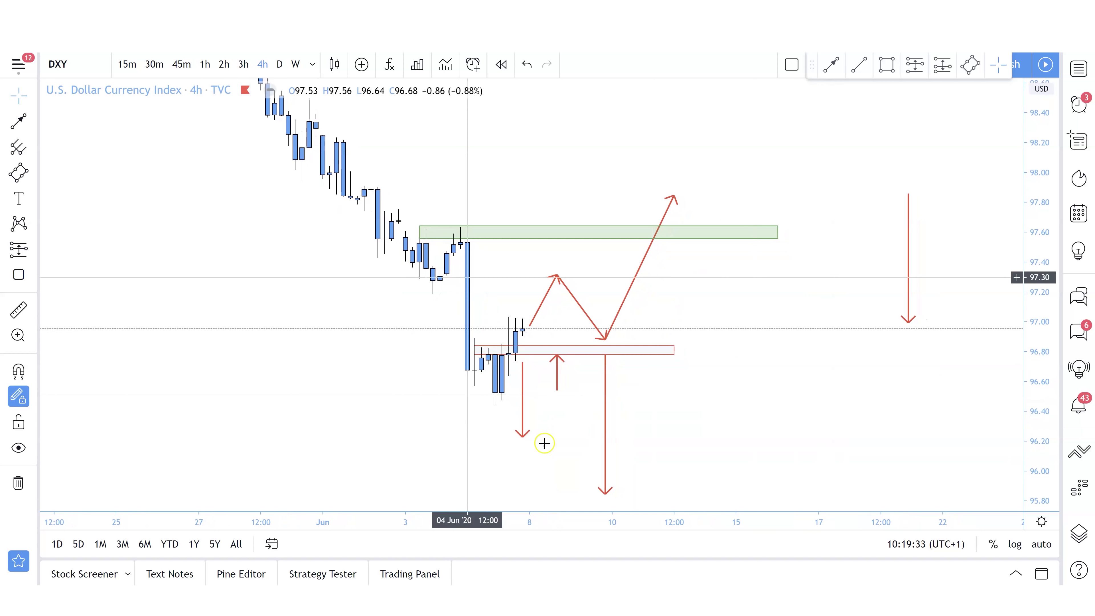
pyautogui.click(550, 293)
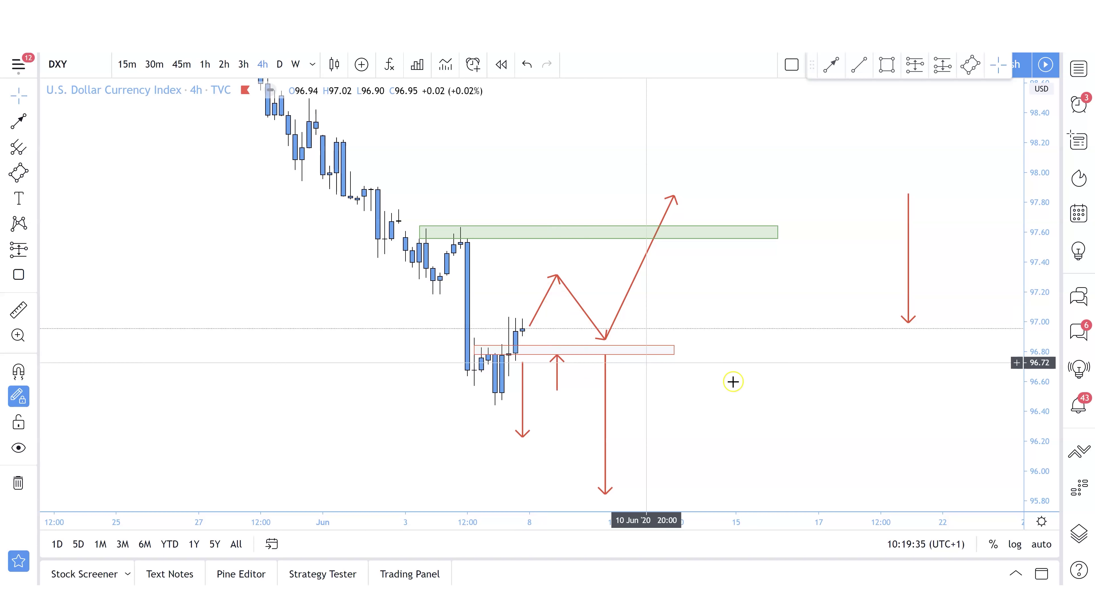
pyautogui.click(732, 381)
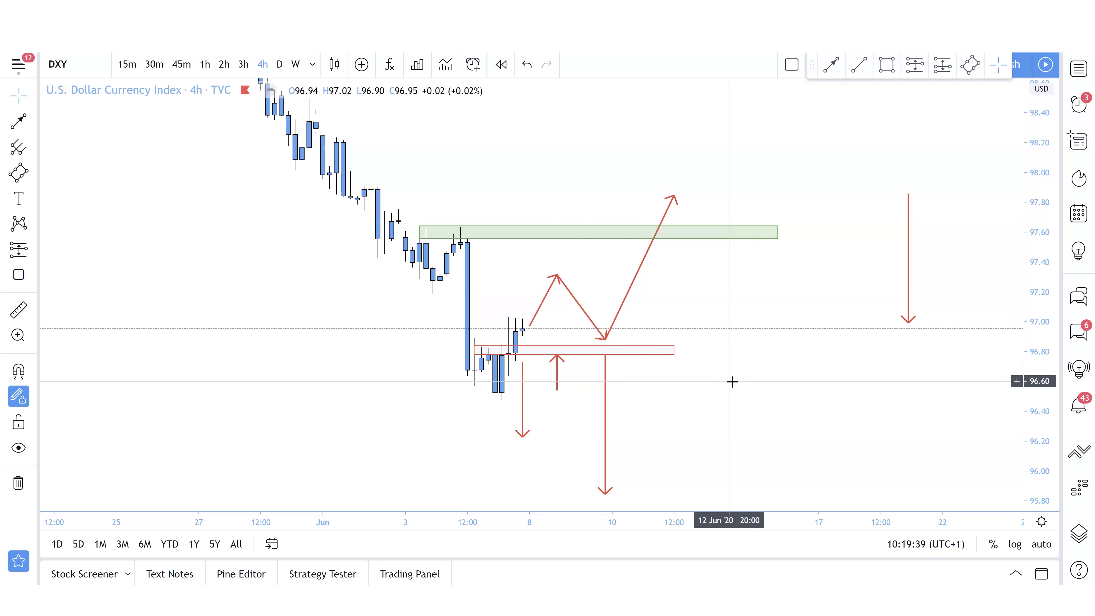
# Step: Switch the chart to GBPJPY on the same 4-hour timeframe
pyautogui.press('Down')
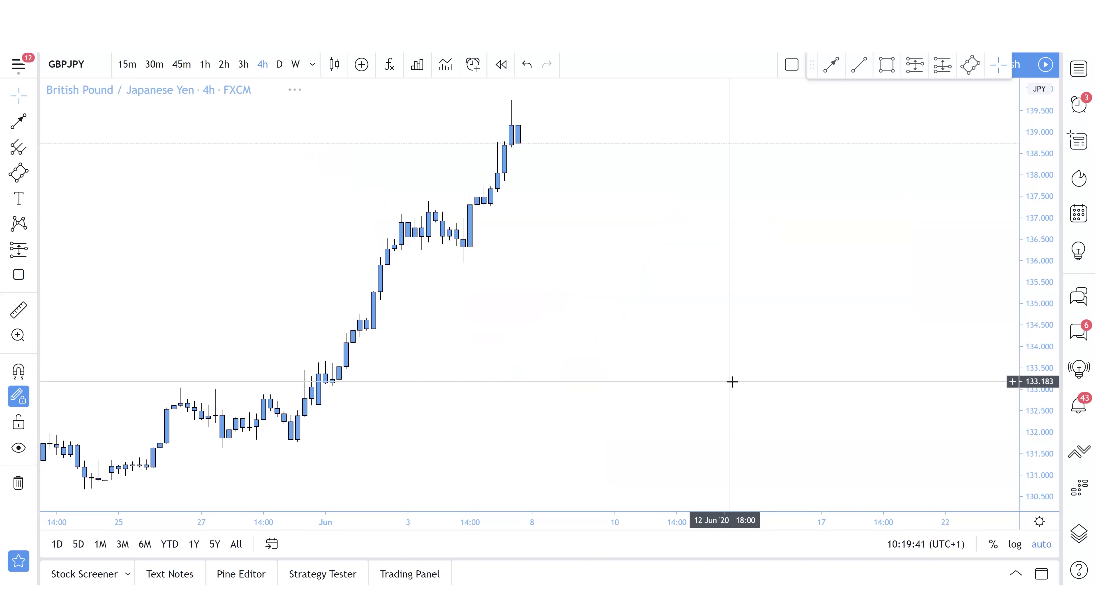
pyautogui.moveTo(560, 388); pyautogui.dragTo(759, 387)
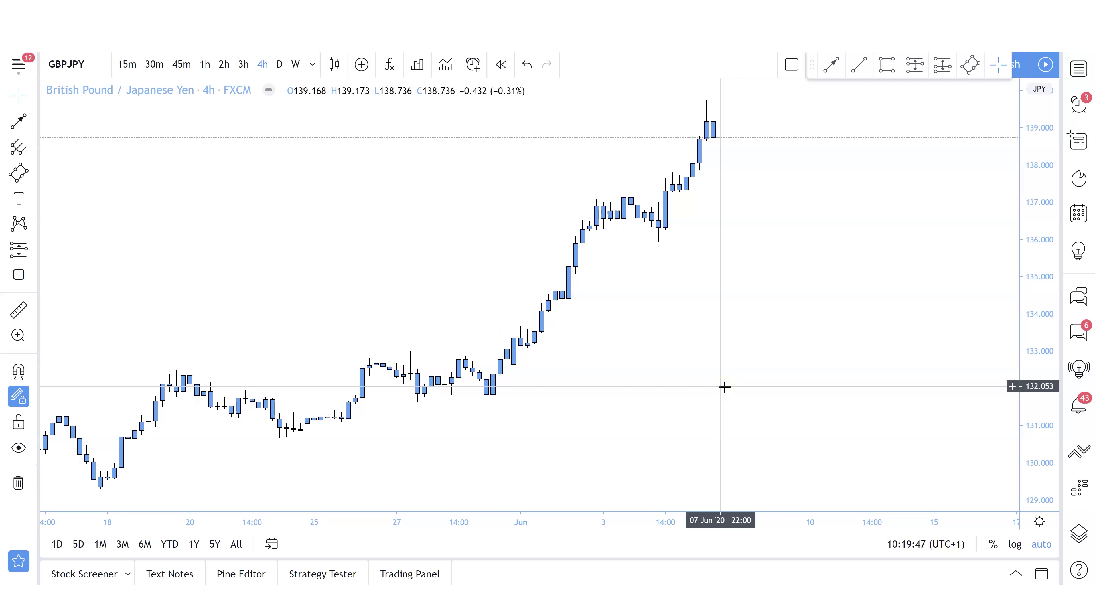
pyautogui.scroll(-1, 724, 387)
pyautogui.scroll(1, 725, 387)
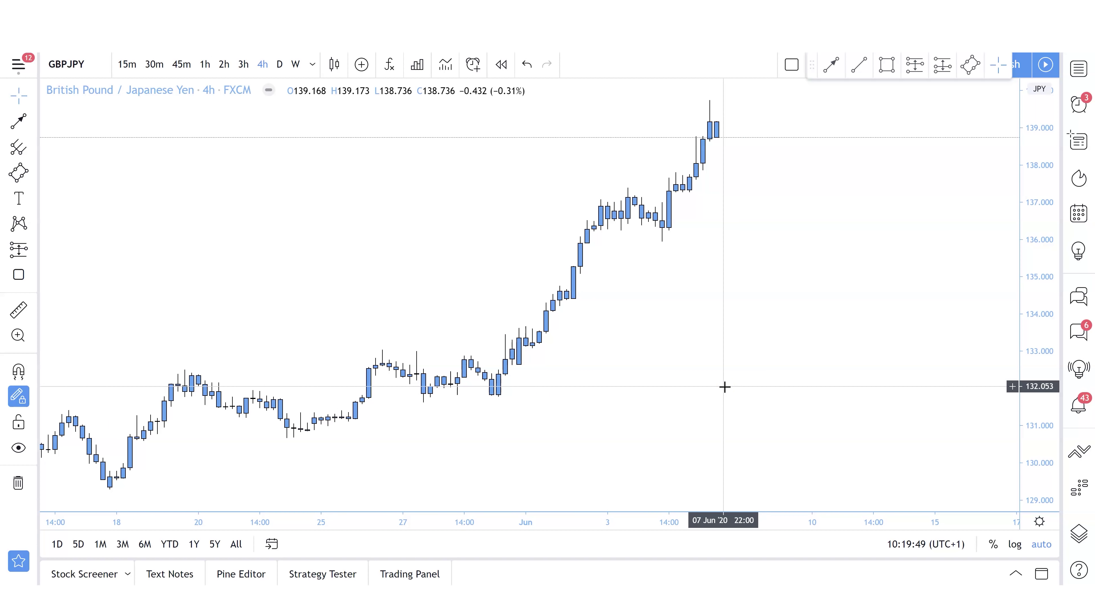
pyautogui.moveTo(751, 381); pyautogui.dragTo(805, 381)
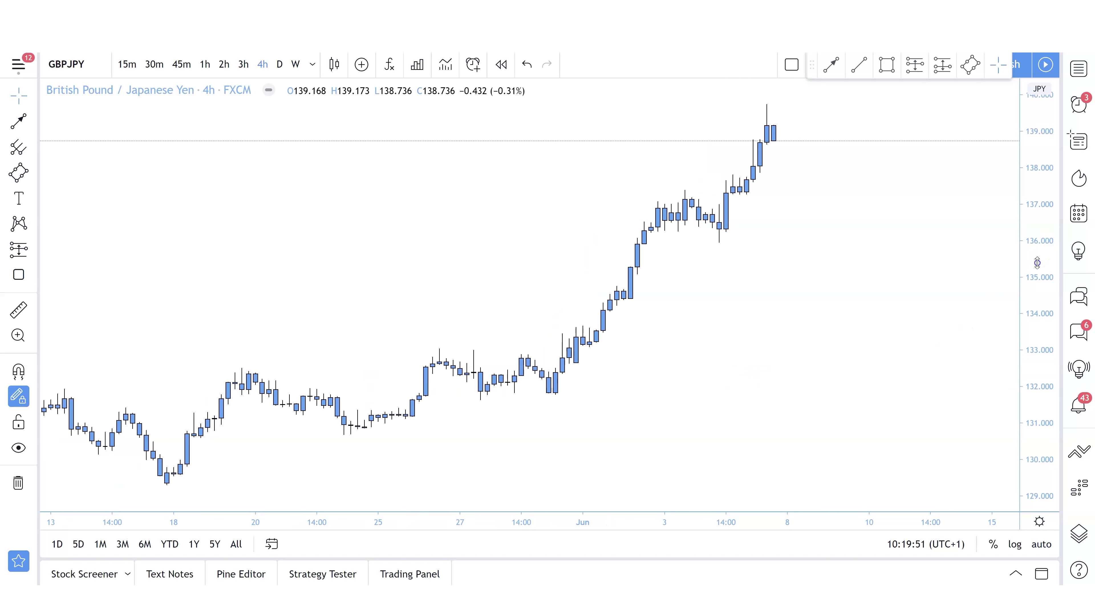
pyautogui.moveTo(855, 310); pyautogui.dragTo(823, 317)
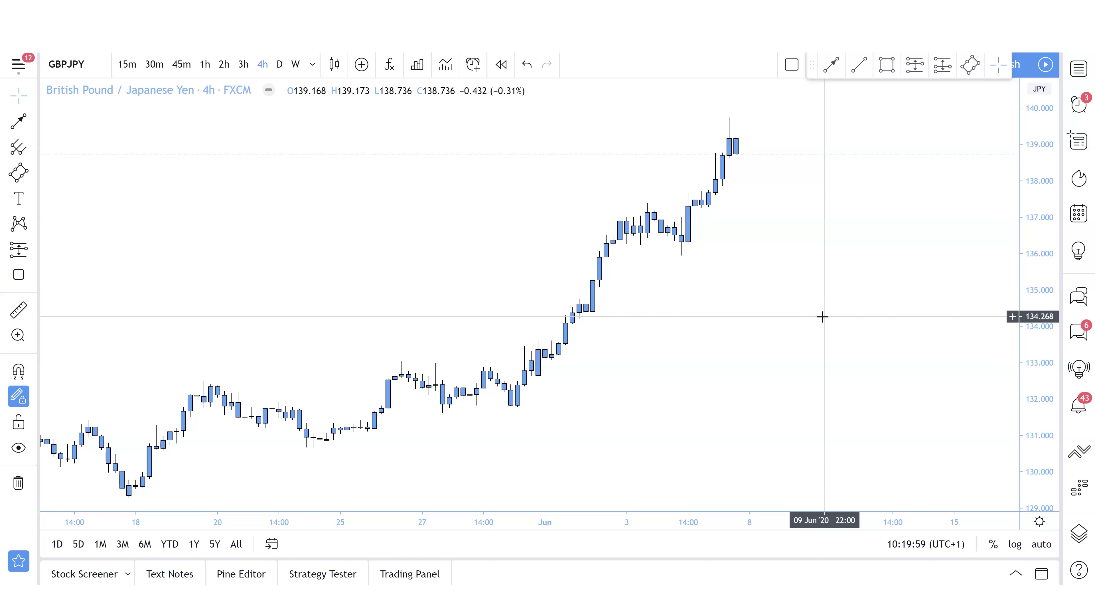
# Step: Draw a vertical upward trend arrow in the empty area after the latest candles, from about 132.1 to 134.4
pyautogui.click(18, 121)
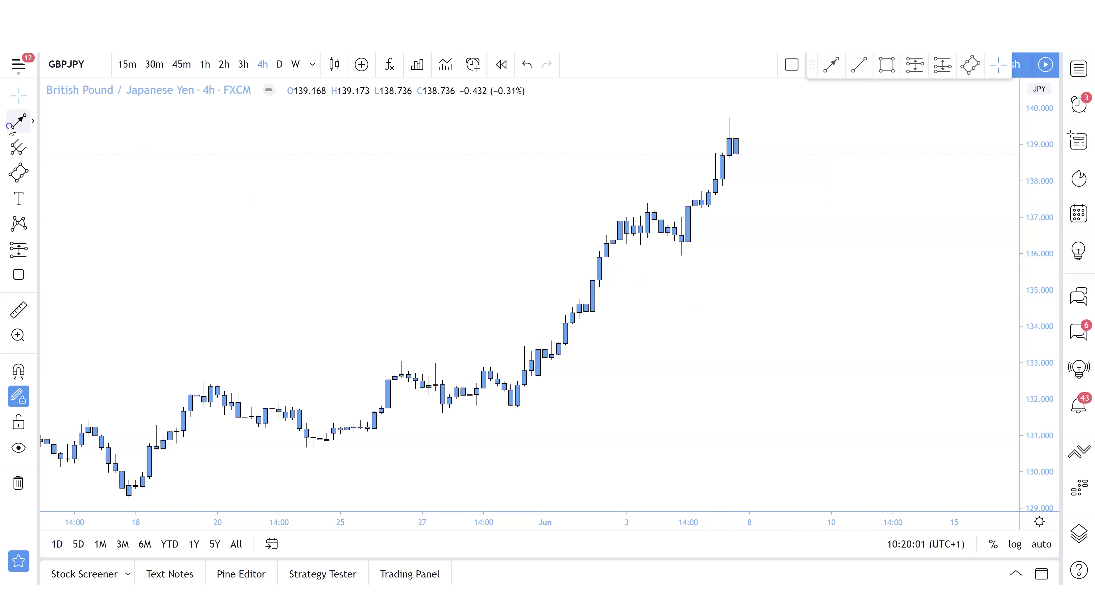
pyautogui.moveTo(900, 394); pyautogui.dragTo(900, 311)
pyautogui.click(820, 345)
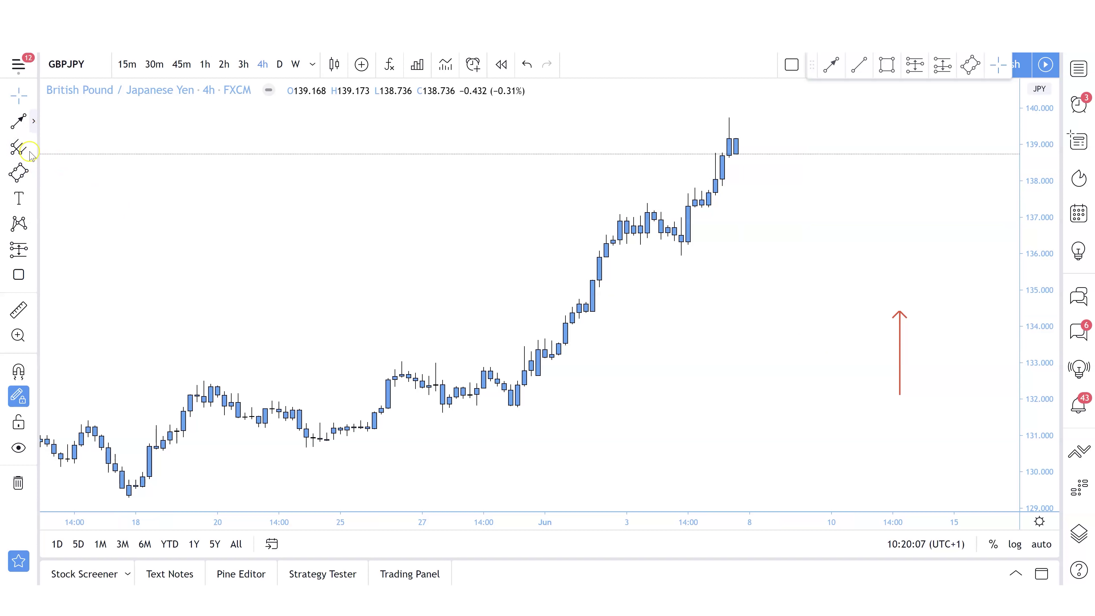
# Step: Draw a rectangle over the early-June consolidation extending to 10 June, about 137.25 to 136.07, and a short upward arrow below the 4 June retest
pyautogui.click(33, 172)
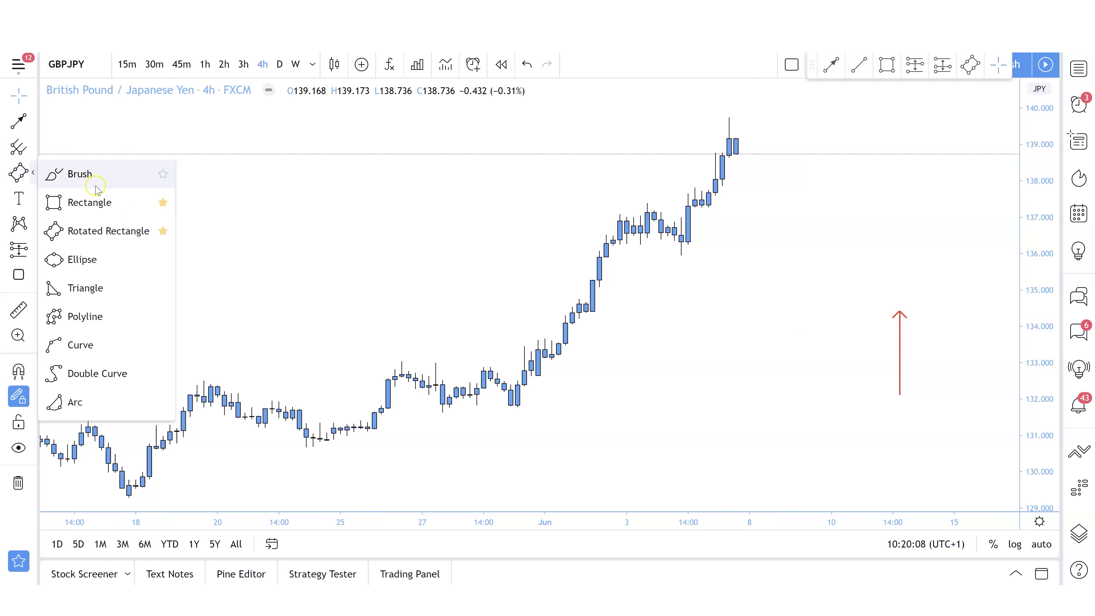
pyautogui.click(99, 211)
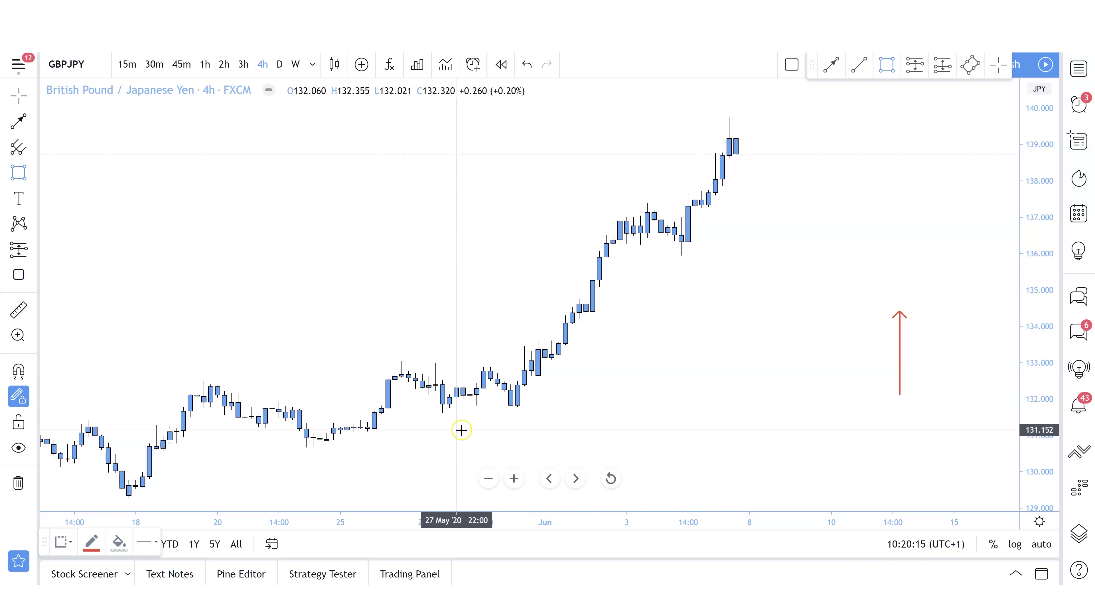
pyautogui.moveTo(612, 215)
pyautogui.mouseDown()
pyautogui.moveTo(712, 228)
pyautogui.moveTo(721, 239)
pyautogui.moveTo(689, 249)
pyautogui.moveTo(841, 251)
pyautogui.mouseUp()
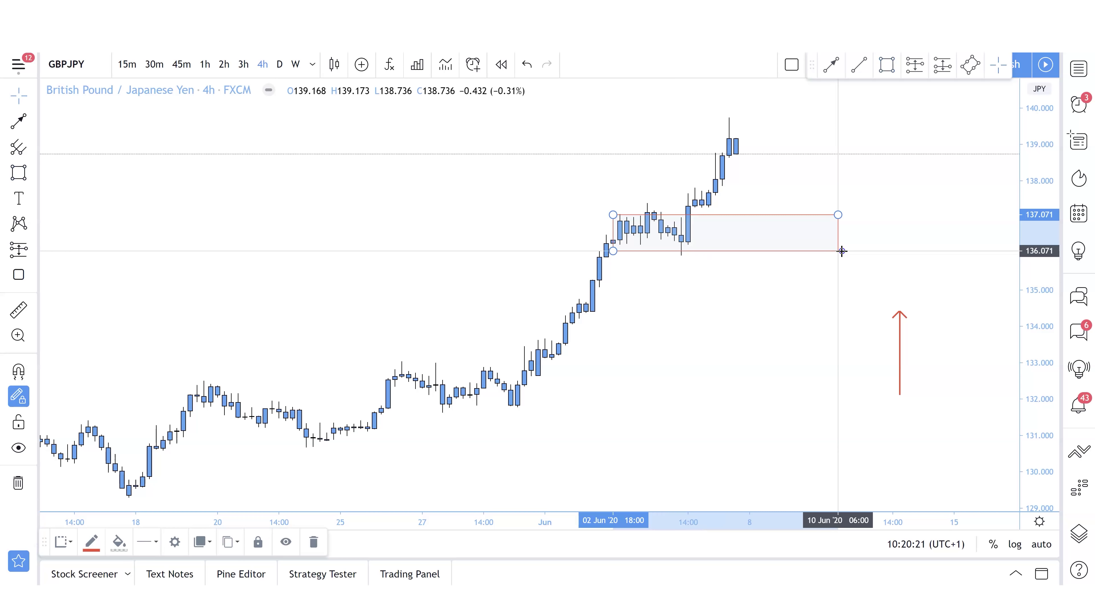
pyautogui.moveTo(613, 214); pyautogui.dragTo(619, 208)
pyautogui.click(18, 121)
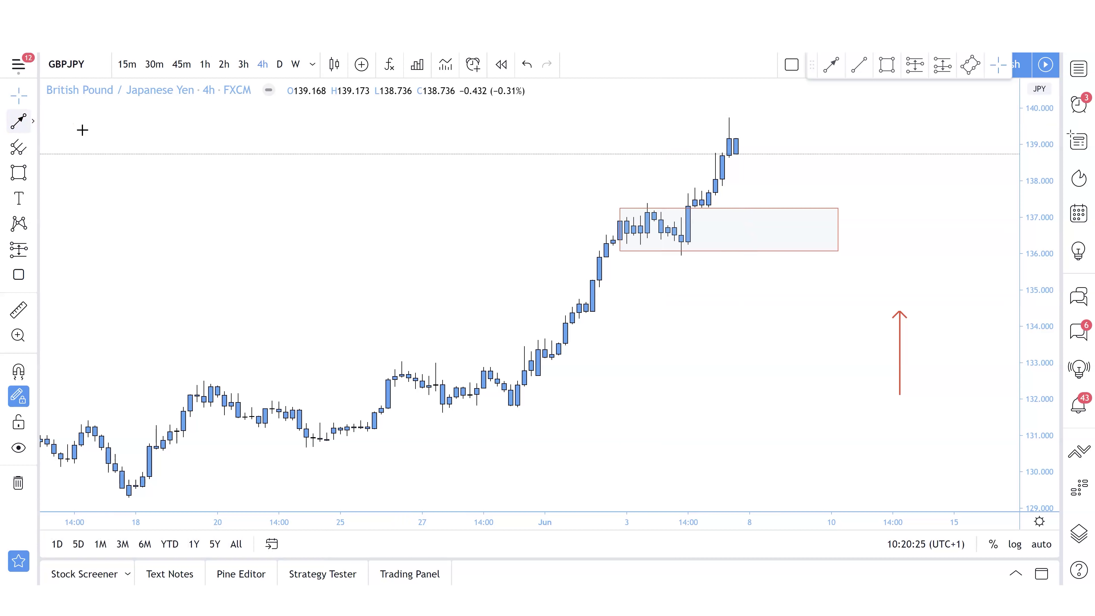
pyautogui.moveTo(701, 235); pyautogui.dragTo(702, 213)
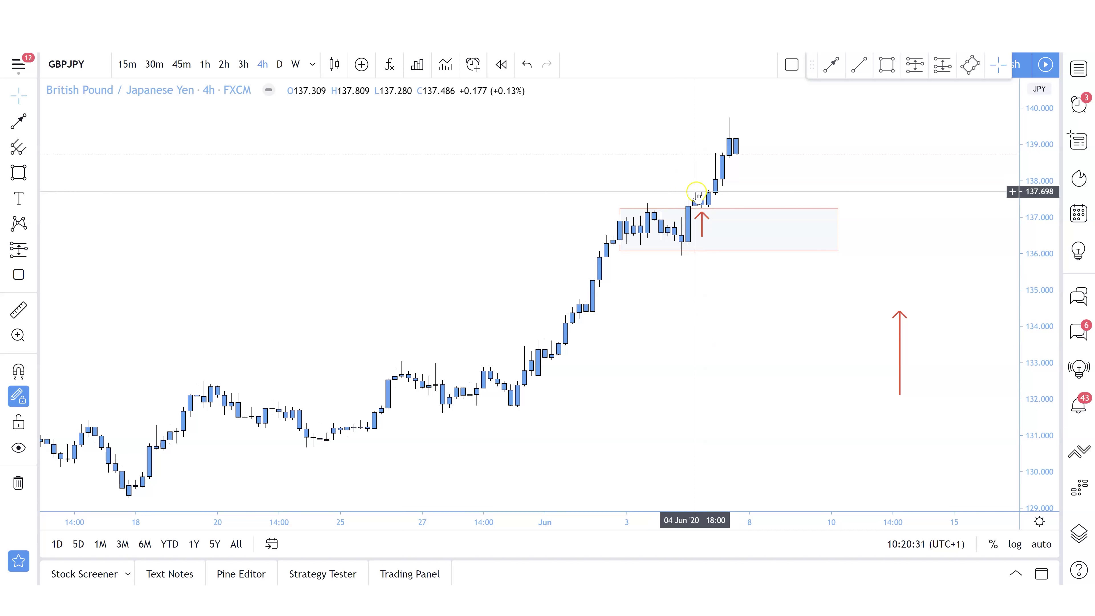
# Step: Move the long upward trend arrow higher, so it runs from about 132.9 to 135.2
pyautogui.scroll(2, 692, 342)
pyautogui.moveTo(1025, 440); pyautogui.dragTo(1023, 374)
pyautogui.moveTo(983, 373); pyautogui.dragTo(947, 417)
pyautogui.moveTo(840, 415); pyautogui.dragTo(839, 384)
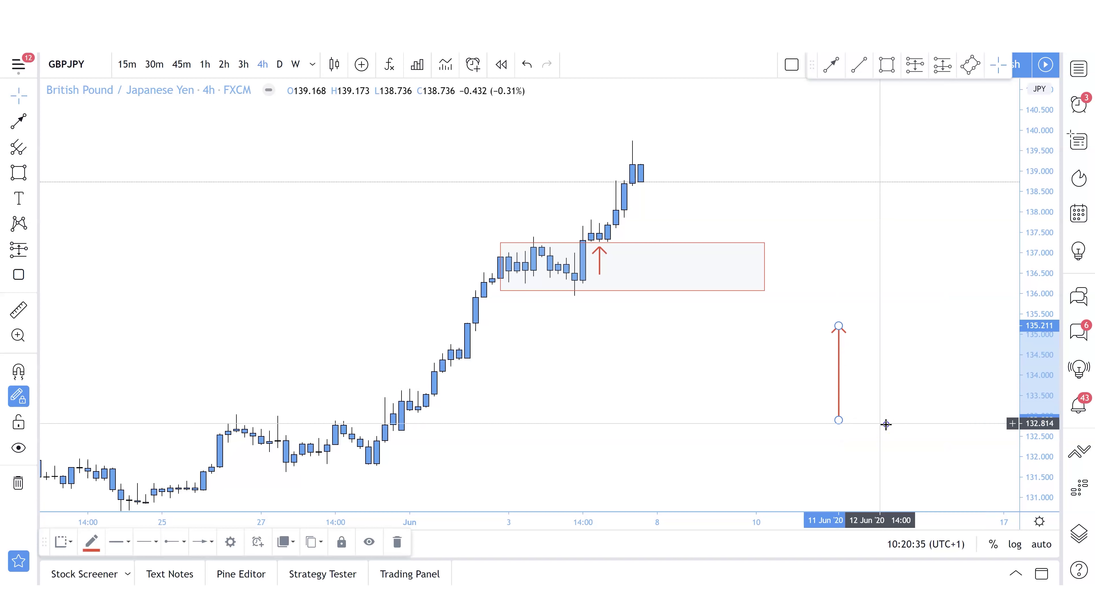
pyautogui.click(885, 424)
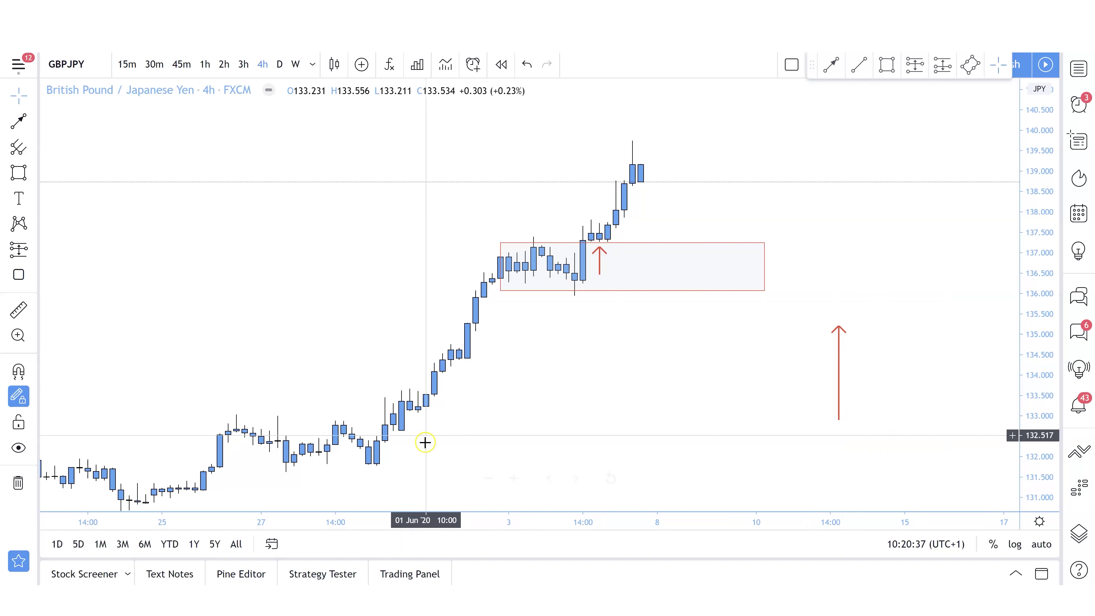
pyautogui.click(643, 252)
pyautogui.click(631, 376)
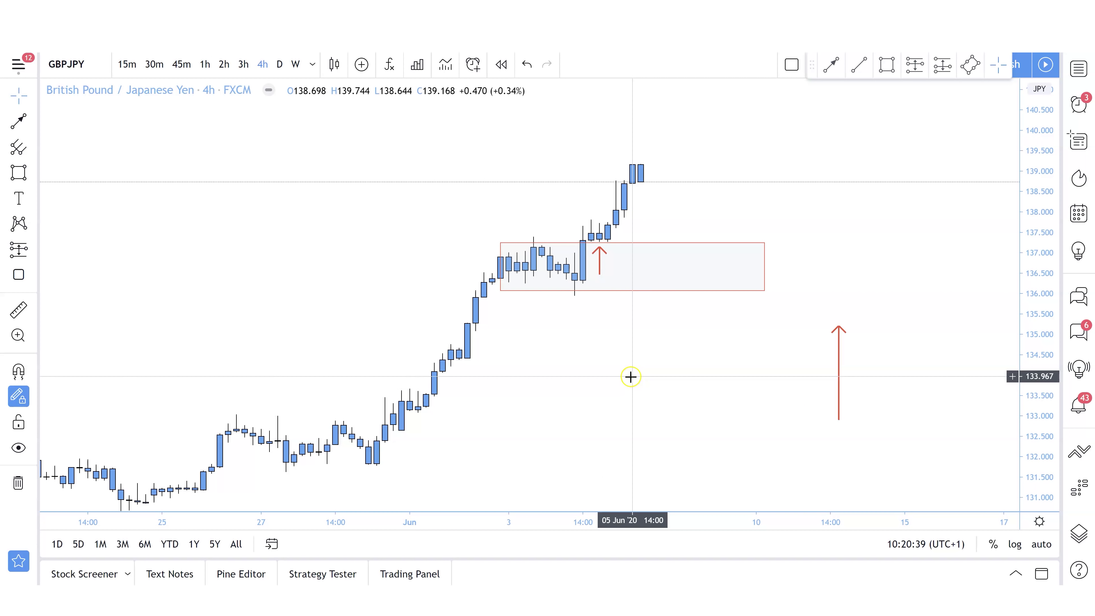
pyautogui.click(608, 245)
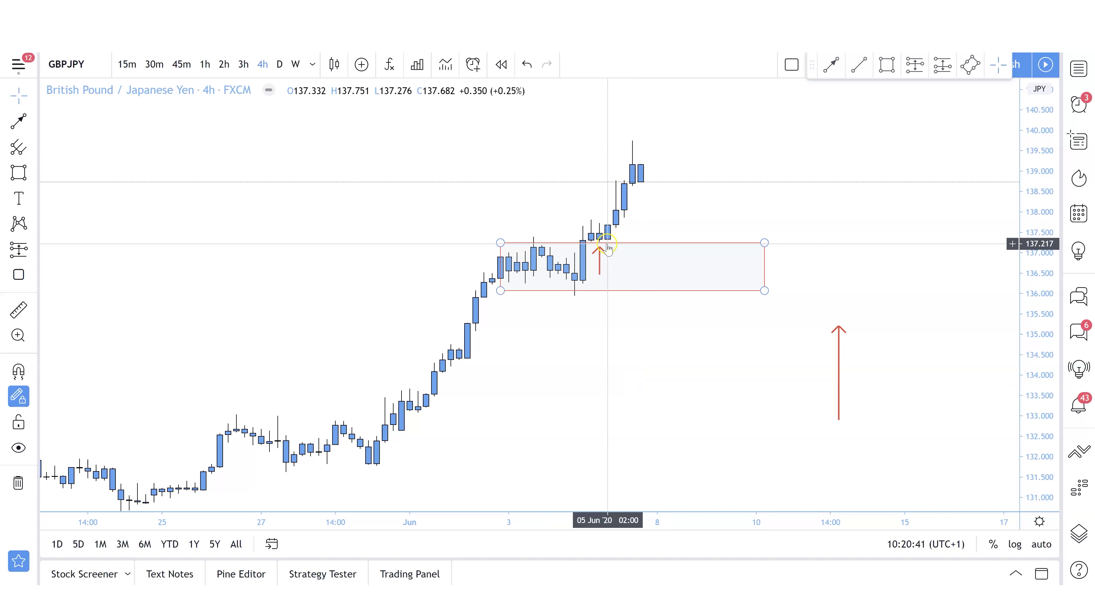
# Step: Draw the projected path with two arrows: from about 138.65 down to the zone's upper edge near 137.25, and up to about 139.8
pyautogui.moveTo(642, 338); pyautogui.dragTo(620, 345)
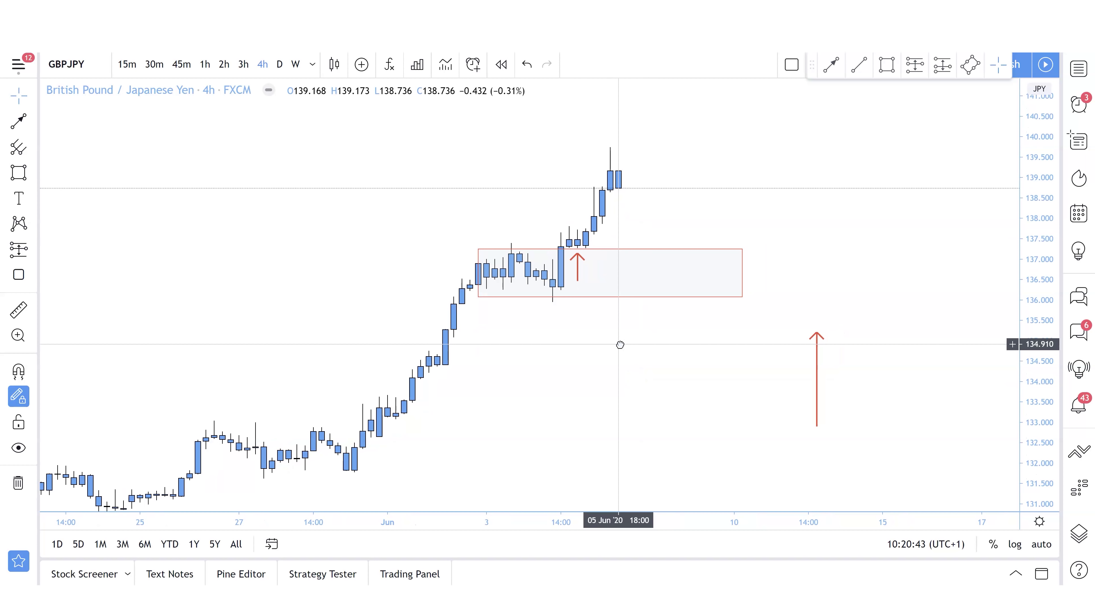
pyautogui.click(18, 121)
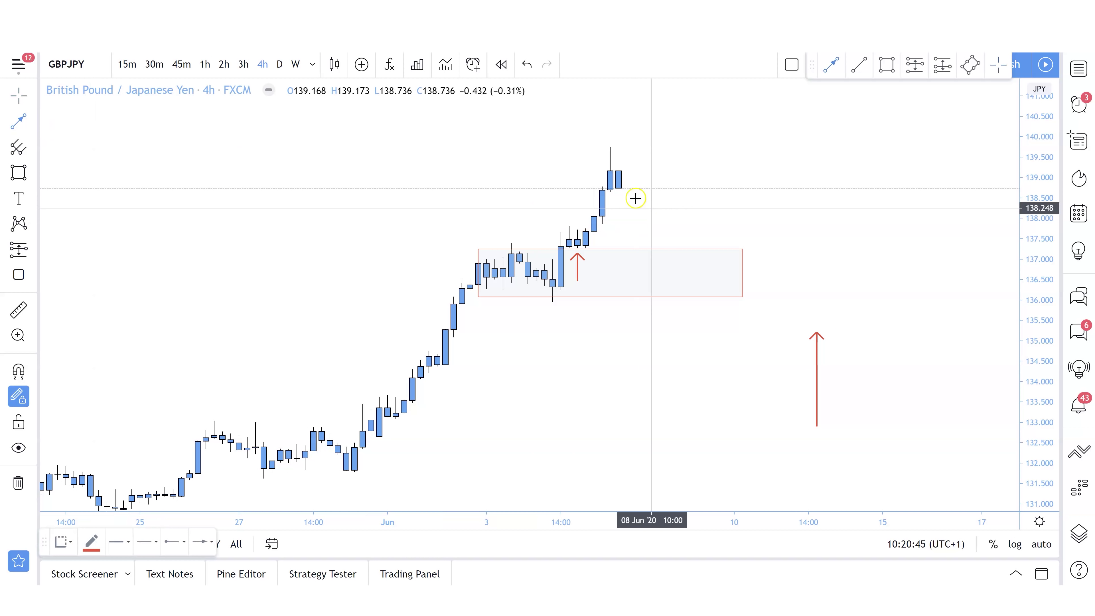
pyautogui.click(626, 192)
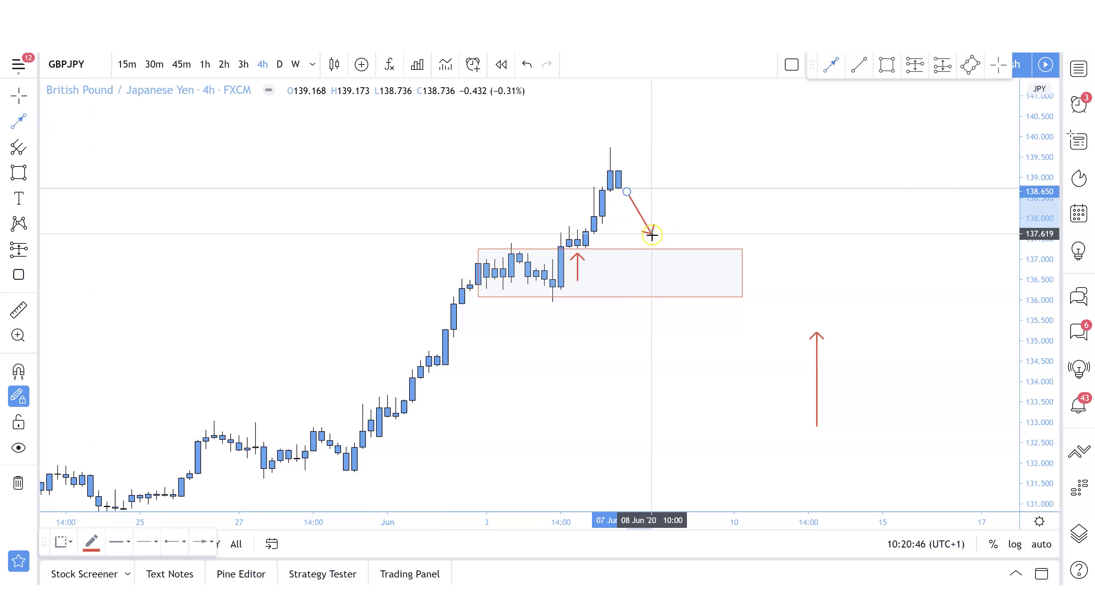
pyautogui.click(674, 248)
pyautogui.click(673, 248)
pyautogui.click(759, 147)
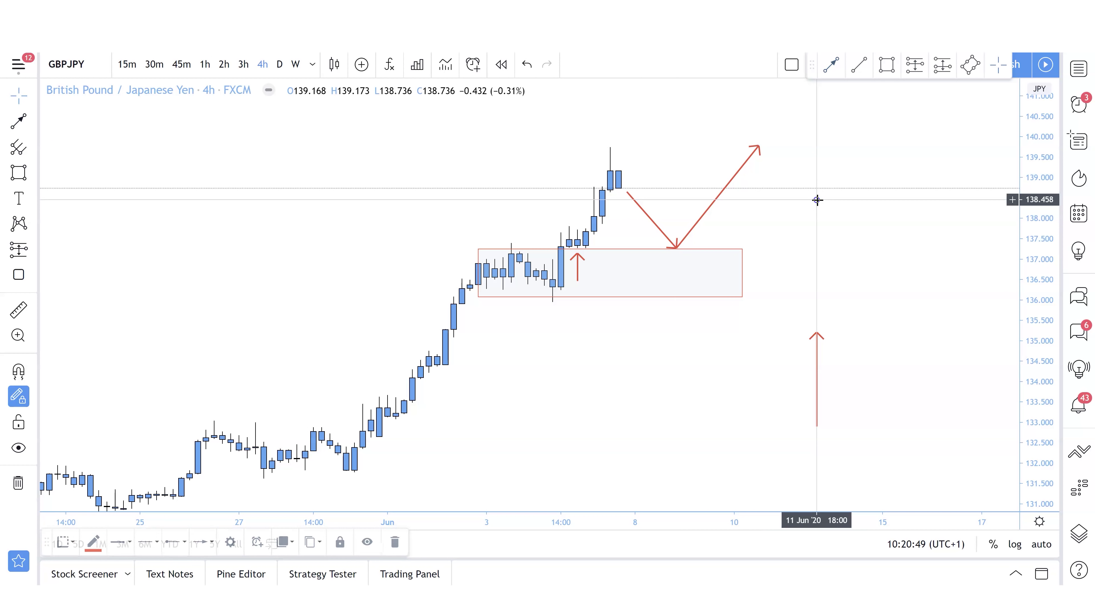
pyautogui.click(817, 195)
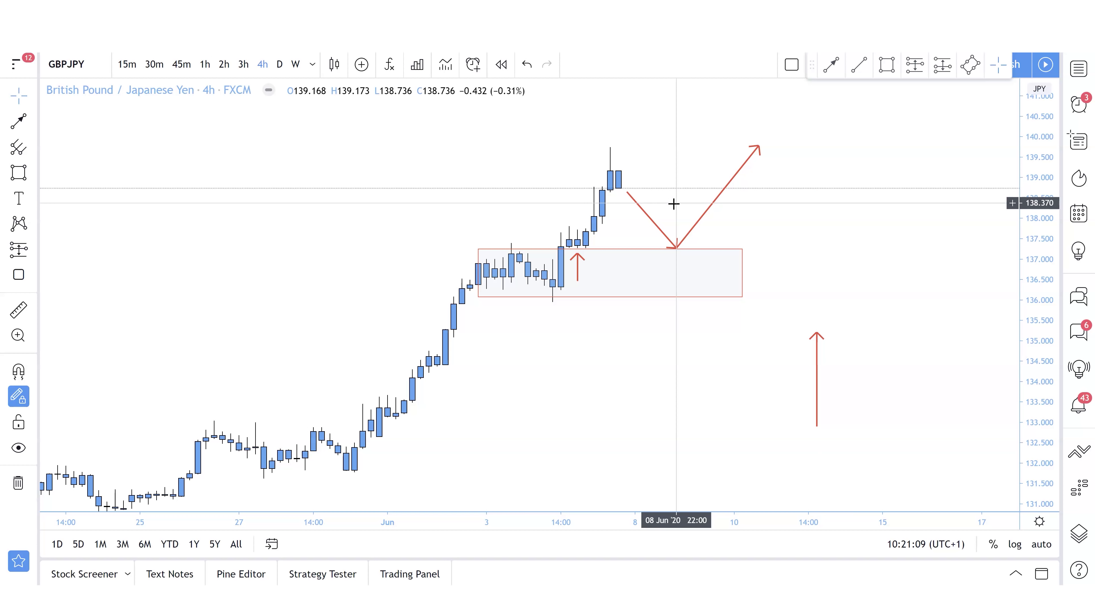
pyautogui.click(576, 253)
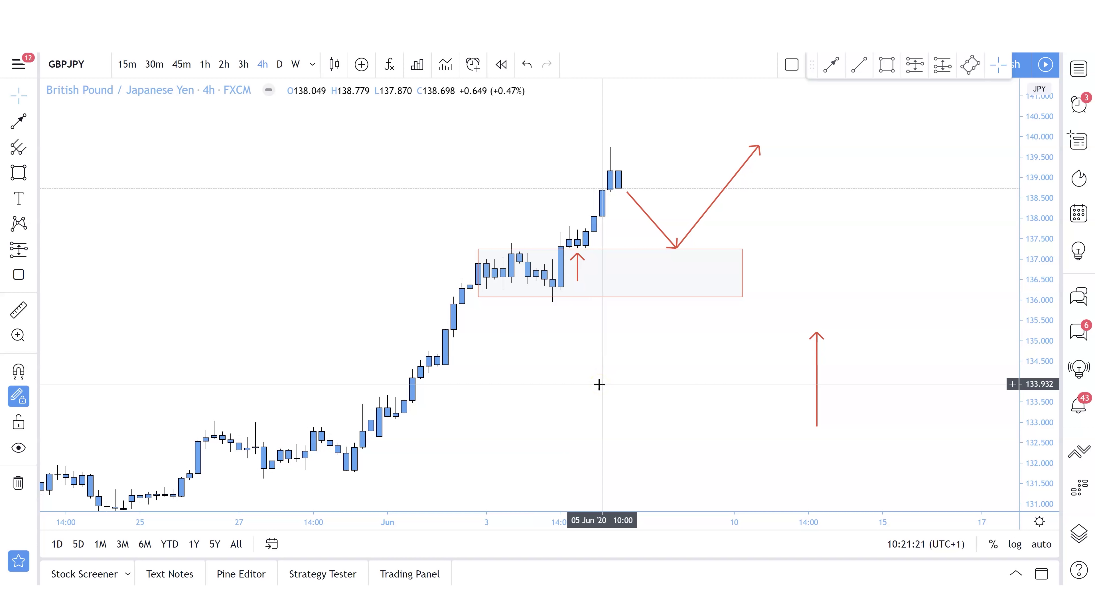
# Step: Draw a thin rotated rectangle from the 5 June high across to 12 June and position it at about 139.5 to 139.2
pyautogui.click(33, 172)
pyautogui.click(138, 231)
pyautogui.click(610, 152)
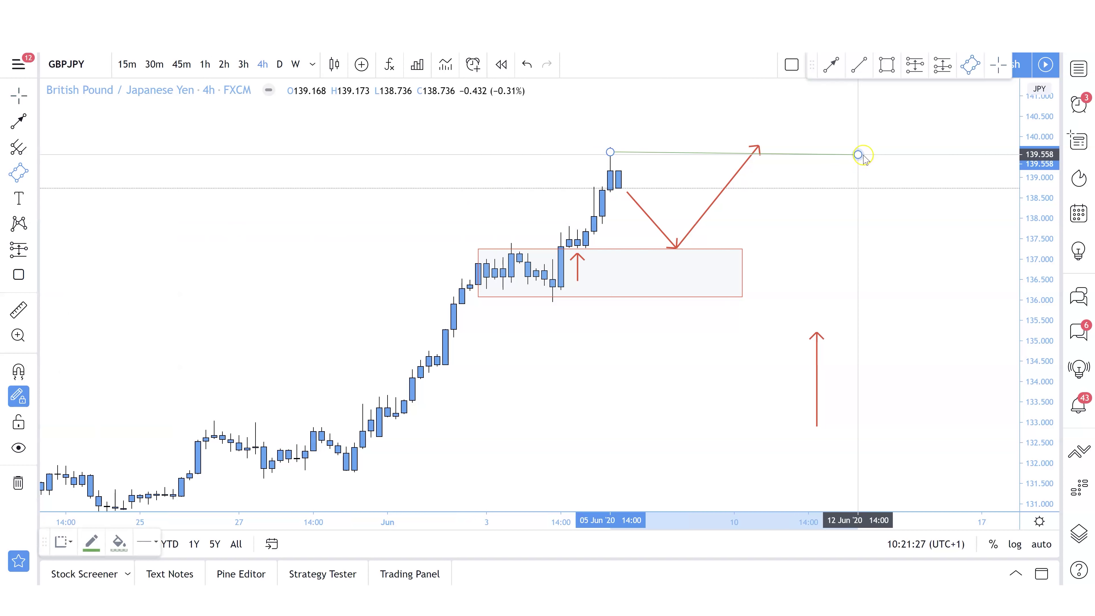
pyautogui.click(865, 152)
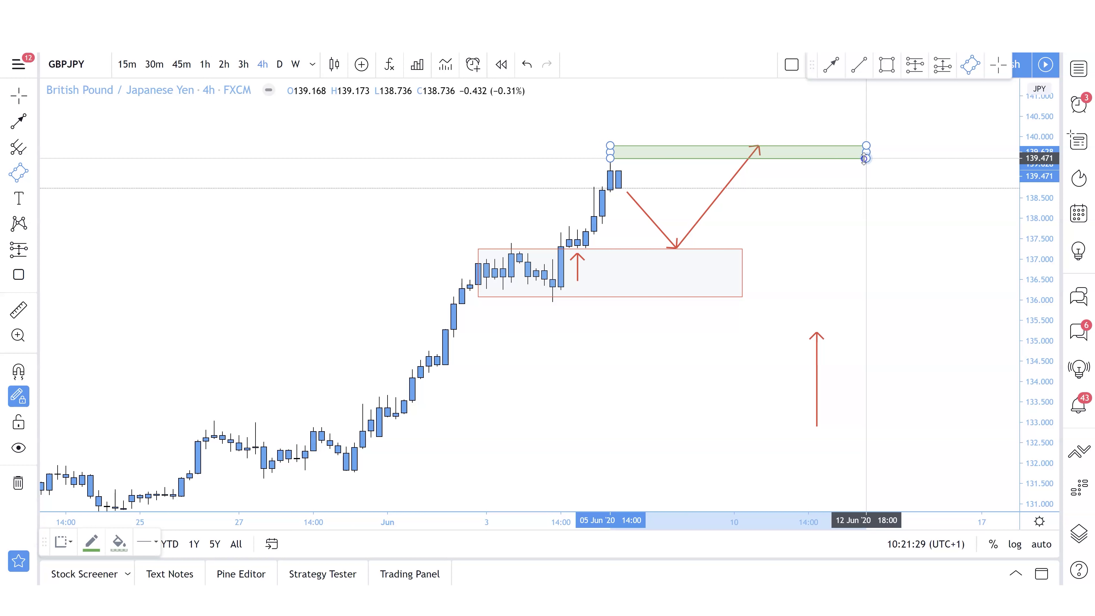
pyautogui.click(839, 167)
pyautogui.moveTo(839, 169); pyautogui.dragTo(832, 168)
pyautogui.click(832, 202)
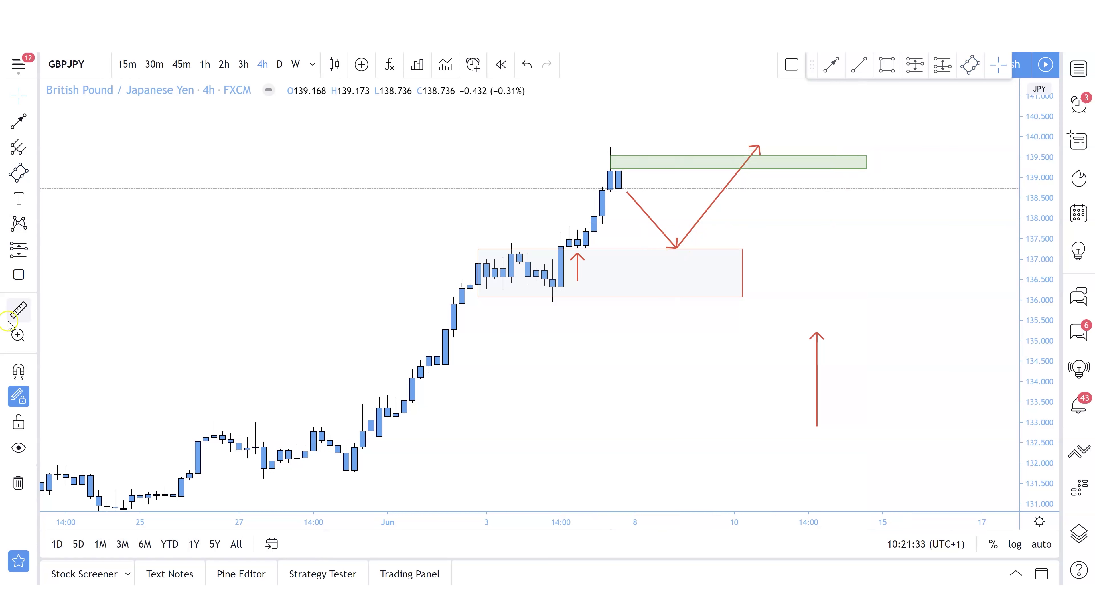
# Step: Measure the vertical distance from the upper edge of the red zone to the lower edge of the green zone, and clear the measurement
pyautogui.keyDown('shift'); pyautogui.click(784, 248); pyautogui.keyUp('shift')
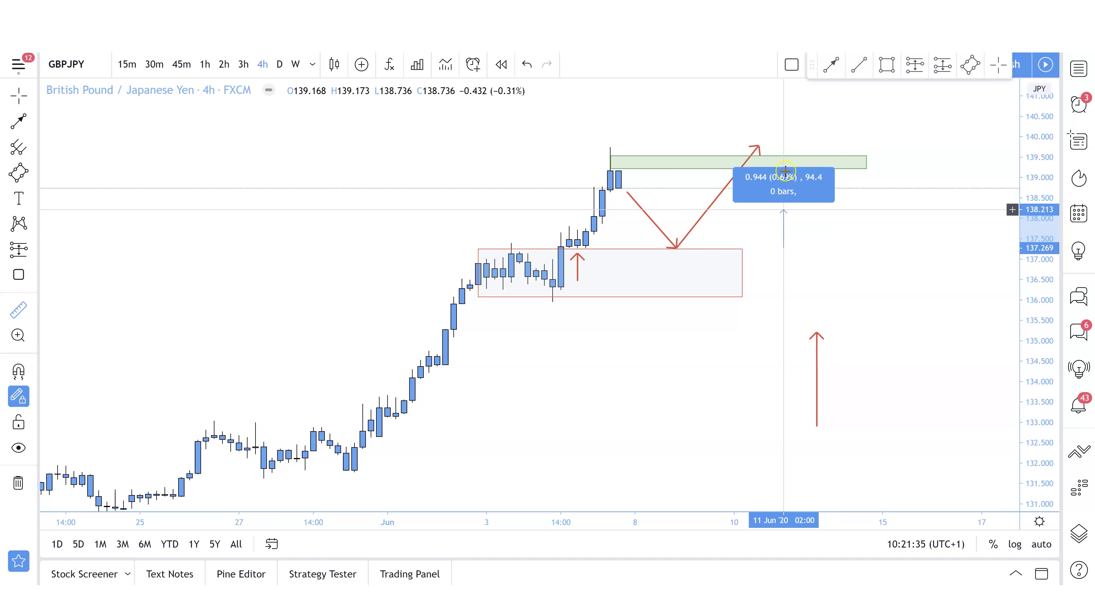
pyautogui.click(785, 167)
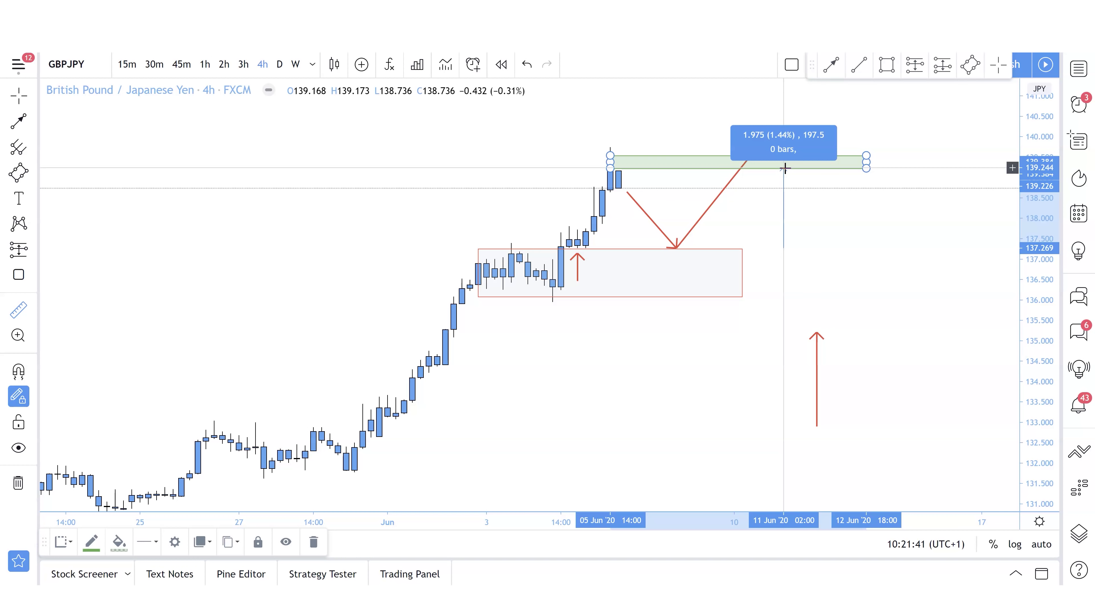
pyautogui.click(790, 248)
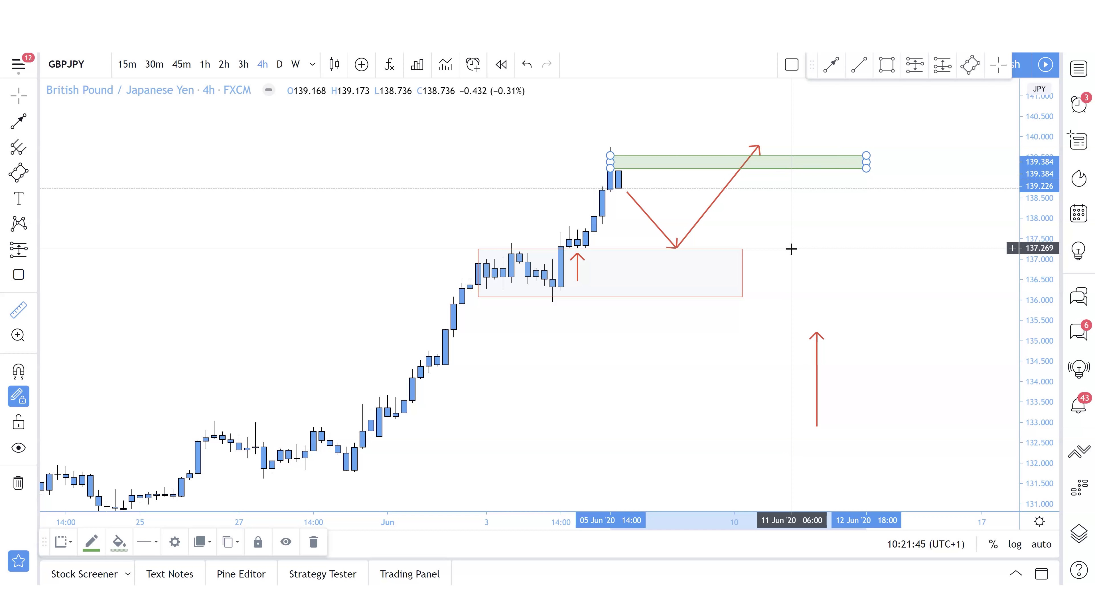
pyautogui.click(792, 249)
pyautogui.click(753, 246)
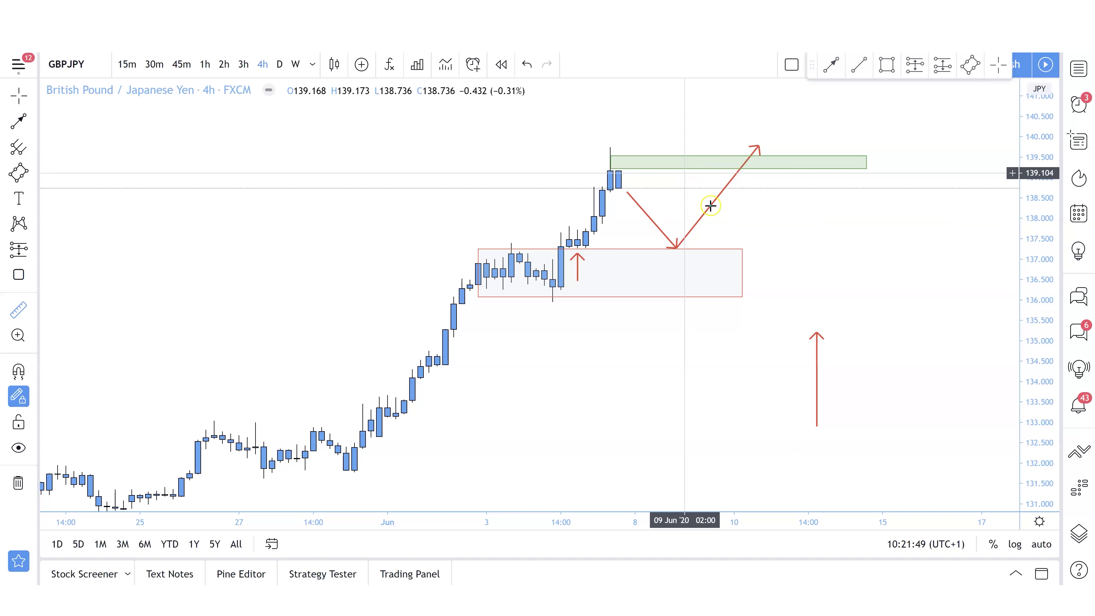
pyautogui.click(789, 277)
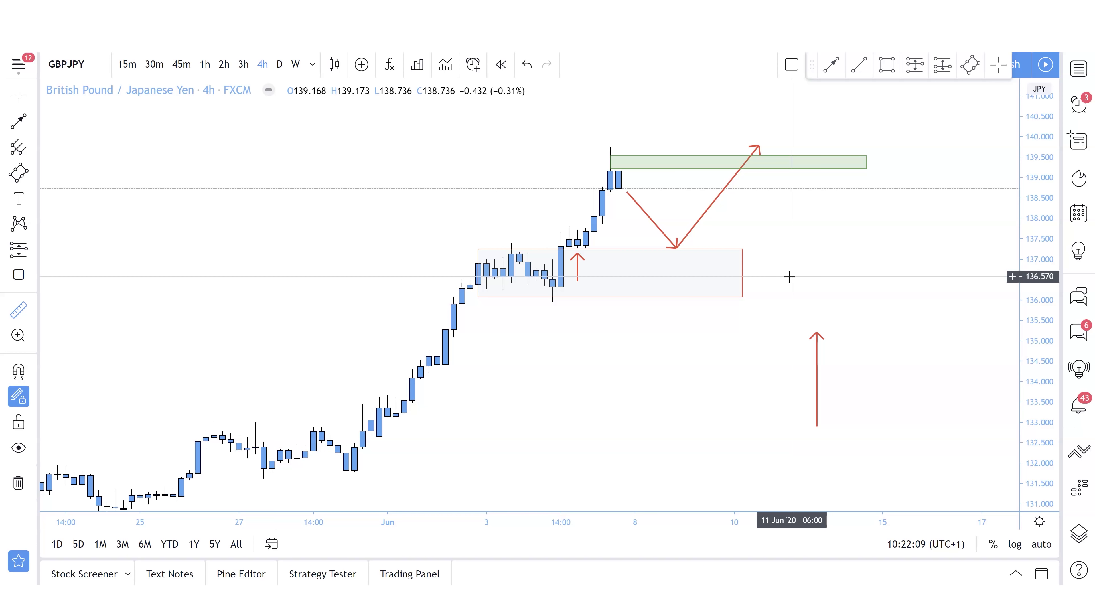
# Step: Switch the chart to NZDCHF on the same 4-hour timeframe, briefly comparing it with GBPJPY
pyautogui.press('Down')
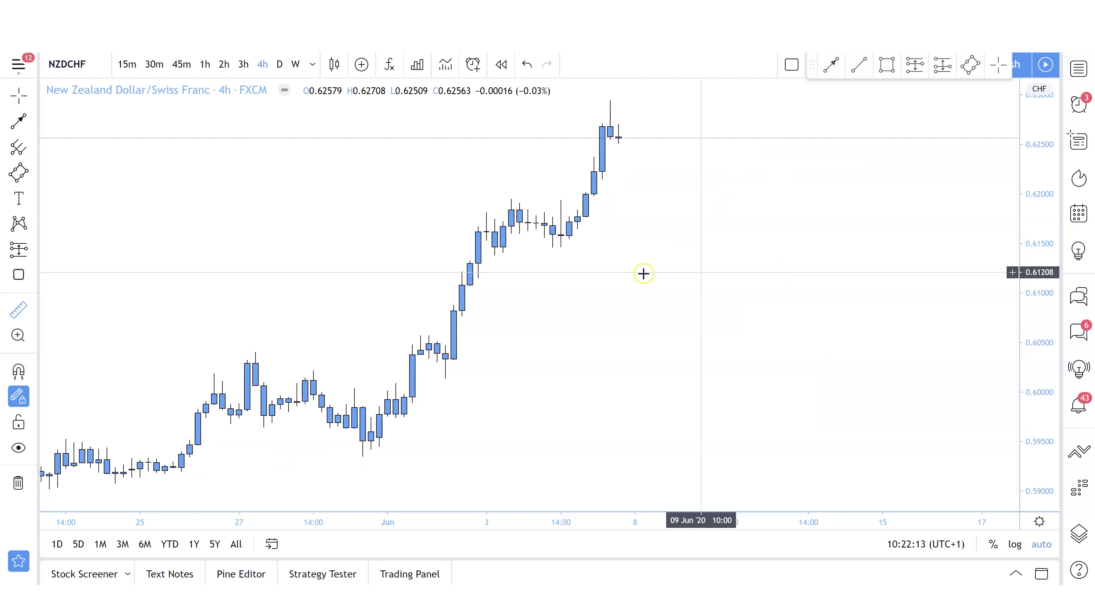
pyautogui.scroll(1, 670, 328)
pyautogui.moveTo(622, 342); pyautogui.dragTo(752, 332)
pyautogui.click(928, 308)
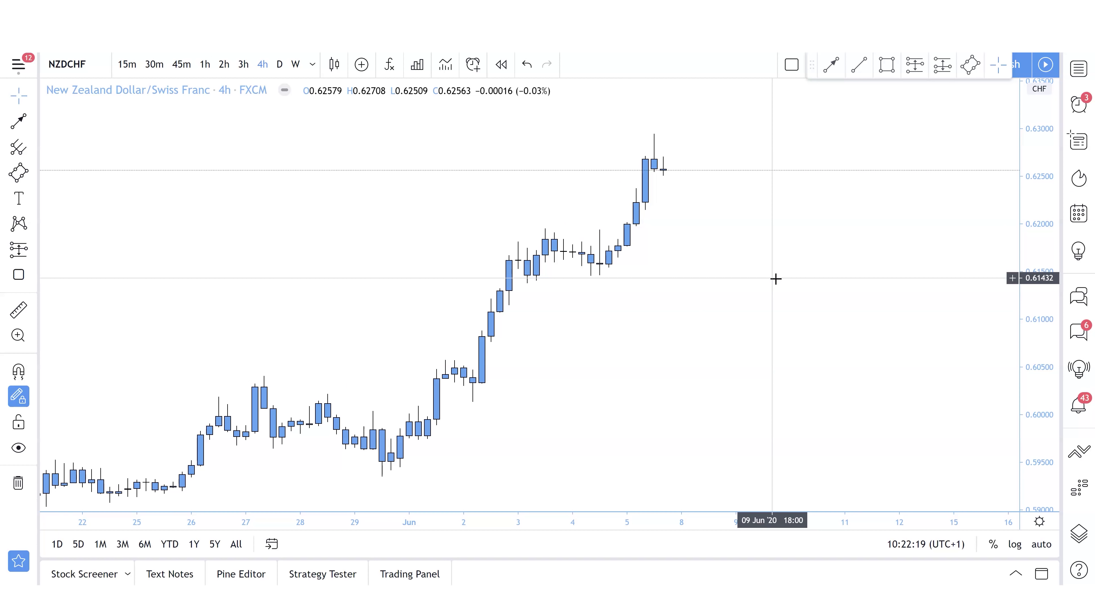
pyautogui.moveTo(775, 279); pyautogui.dragTo(755, 268)
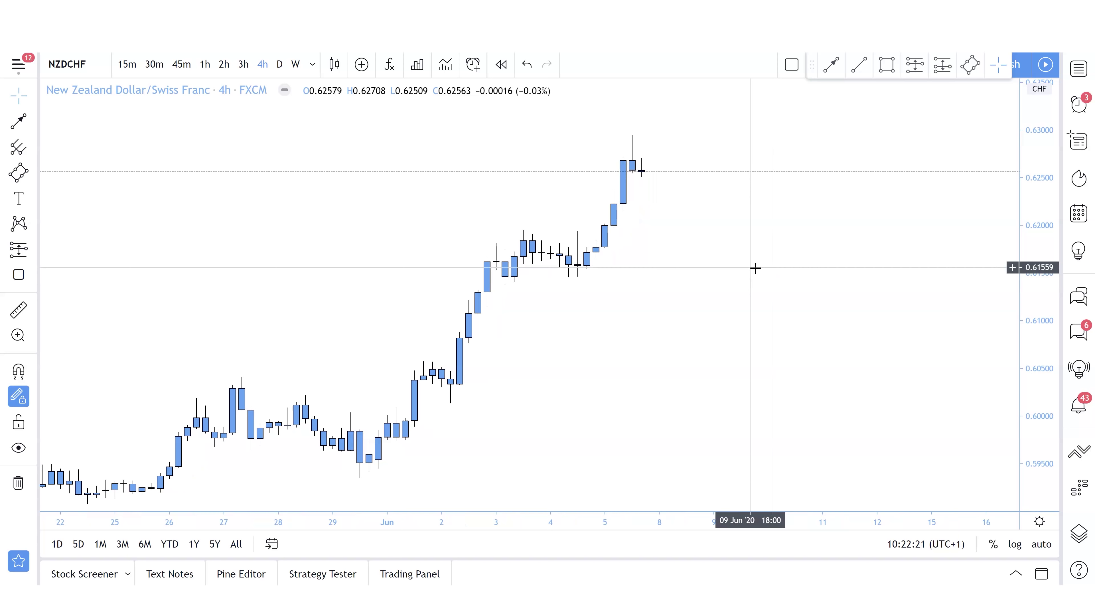
pyautogui.press('Down')
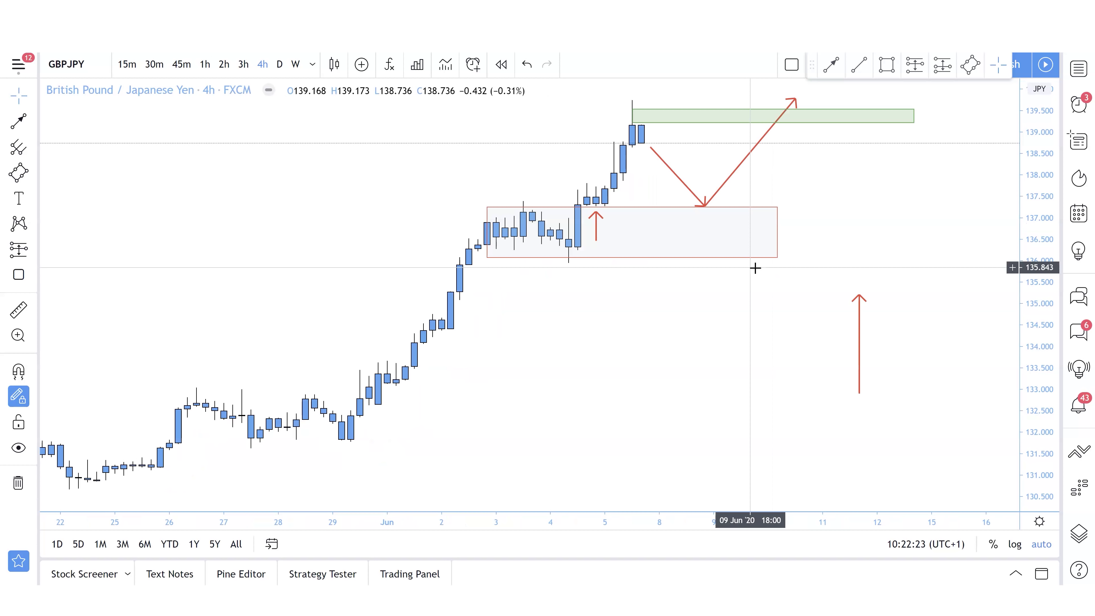
pyautogui.press('Up')
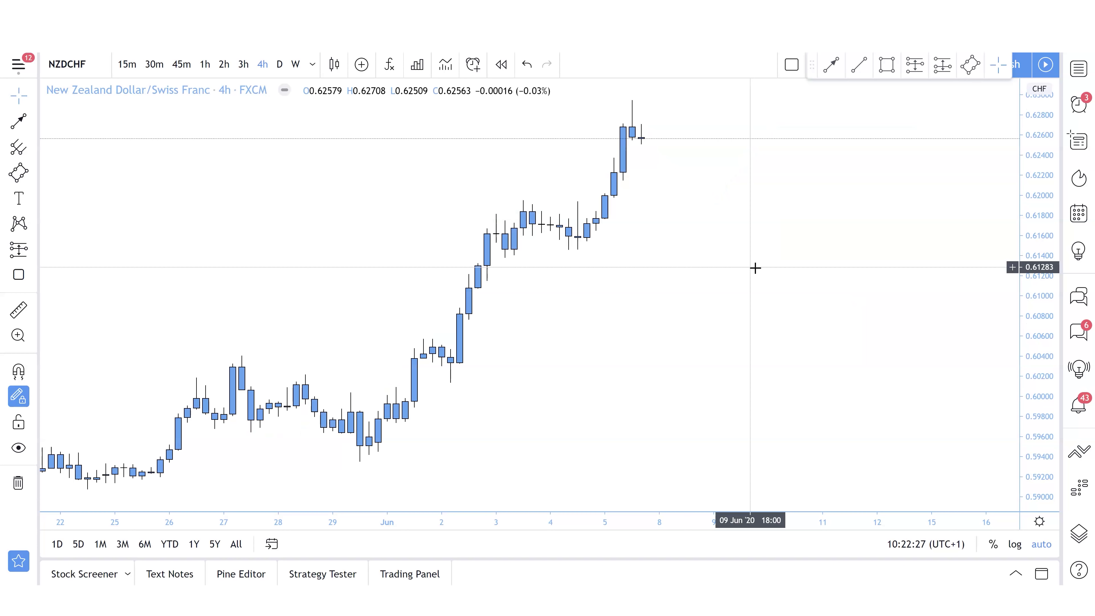
# Step: Draw a rectangle over the early-June consolidation, from 2 June to 5 June at about 0.6186 to 0.6147
pyautogui.click(33, 173)
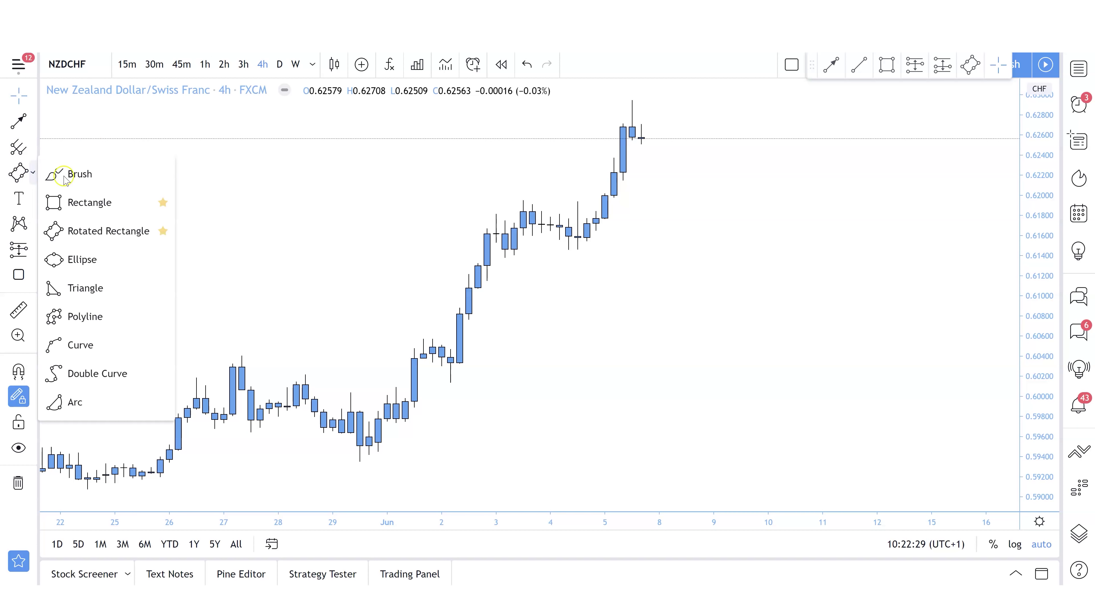
pyautogui.click(89, 202)
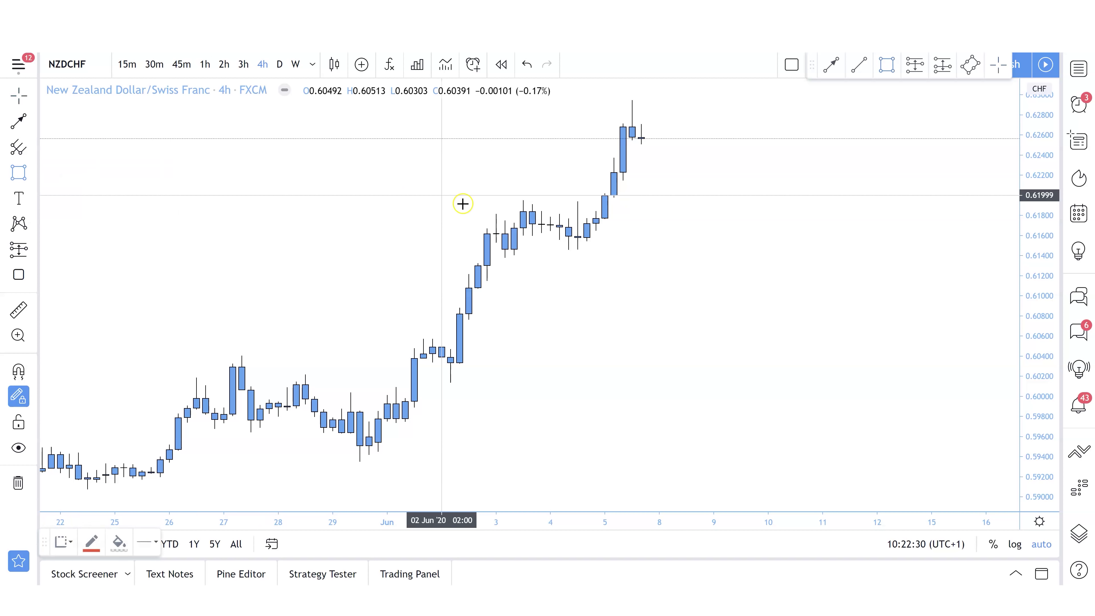
pyautogui.click(478, 210)
pyautogui.click(631, 254)
pyautogui.click(623, 249)
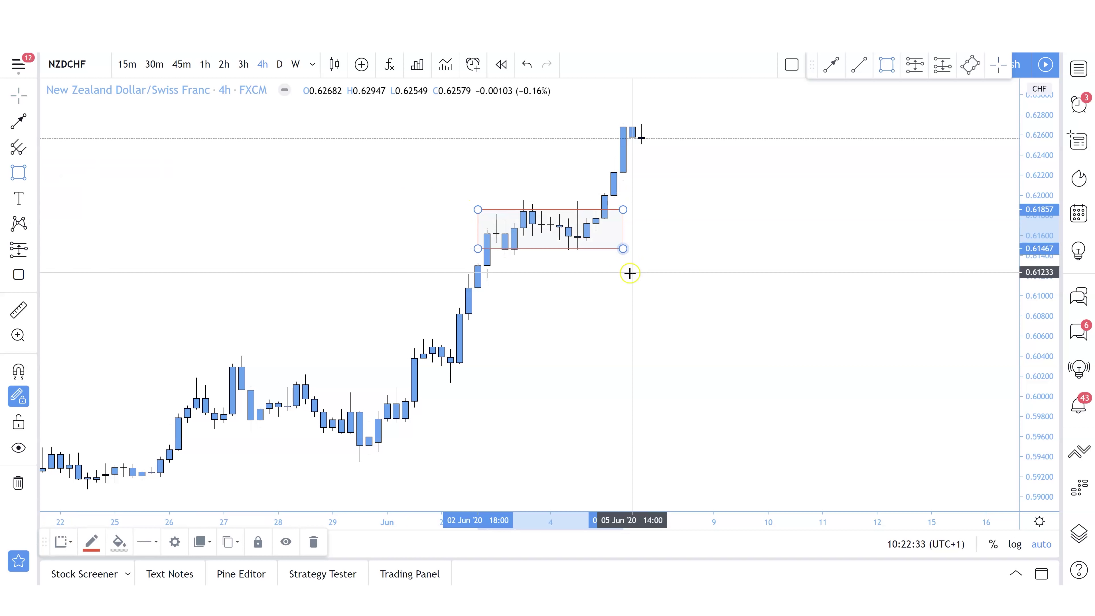
pyautogui.click(630, 273)
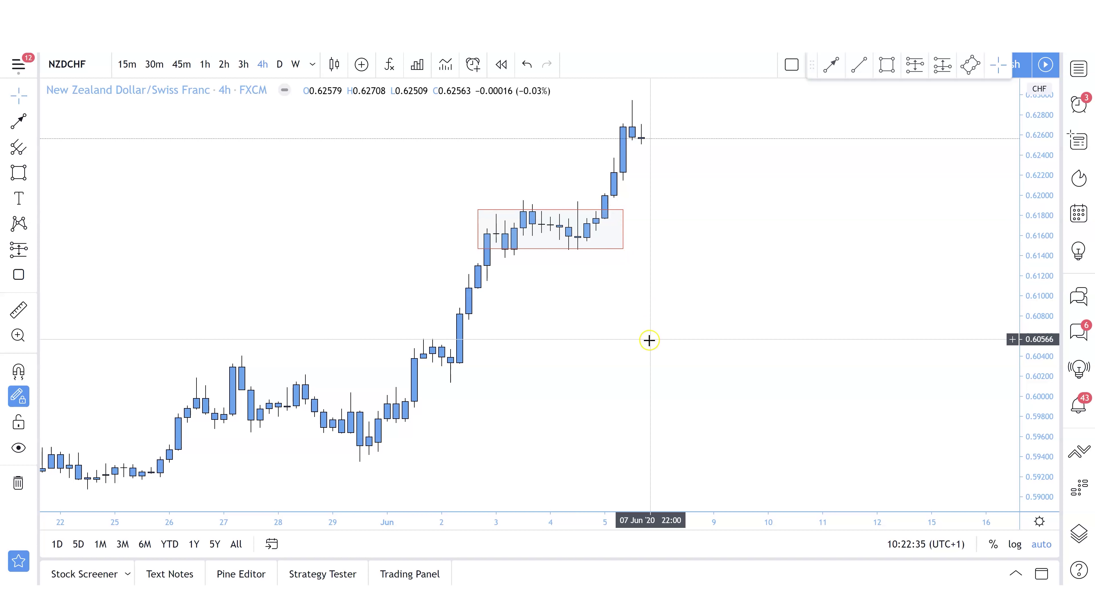
# Step: Examine the highs and lows of the boxed early-June consolidation and the breakout candles above it
pyautogui.scroll(1, 648, 341)
pyautogui.moveTo(647, 343); pyautogui.dragTo(803, 359)
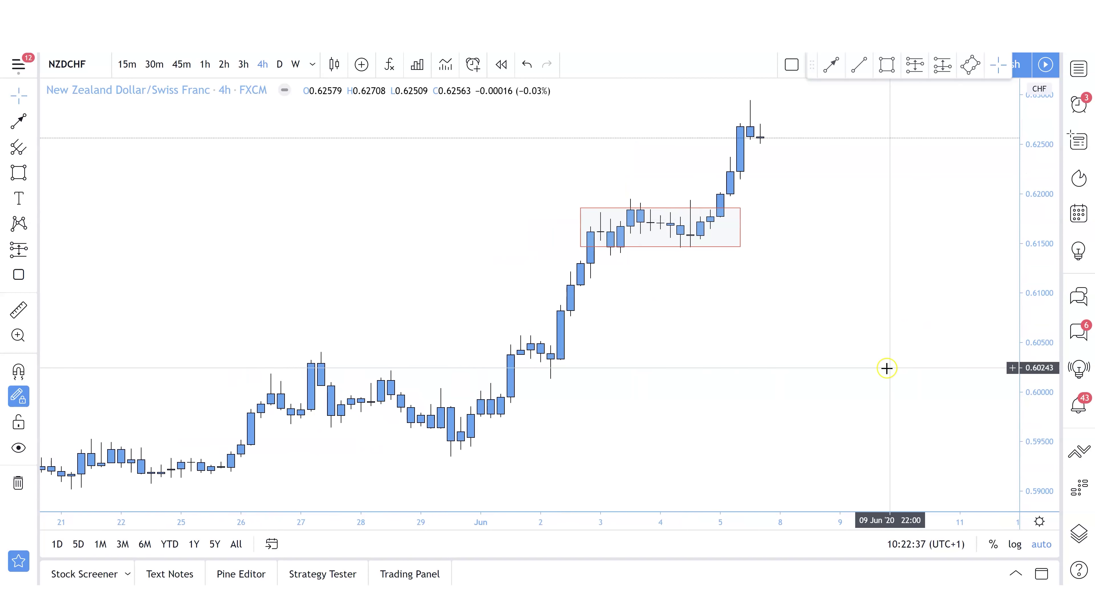
pyautogui.scroll(1, 884, 365)
pyautogui.moveTo(886, 365); pyautogui.dragTo(851, 381)
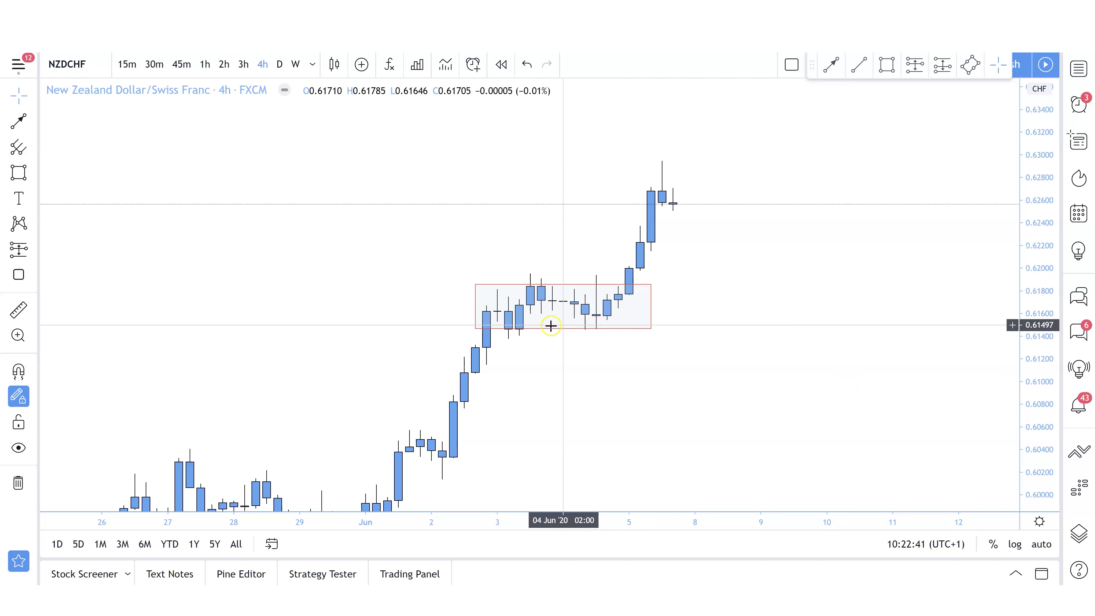
pyautogui.click(636, 341)
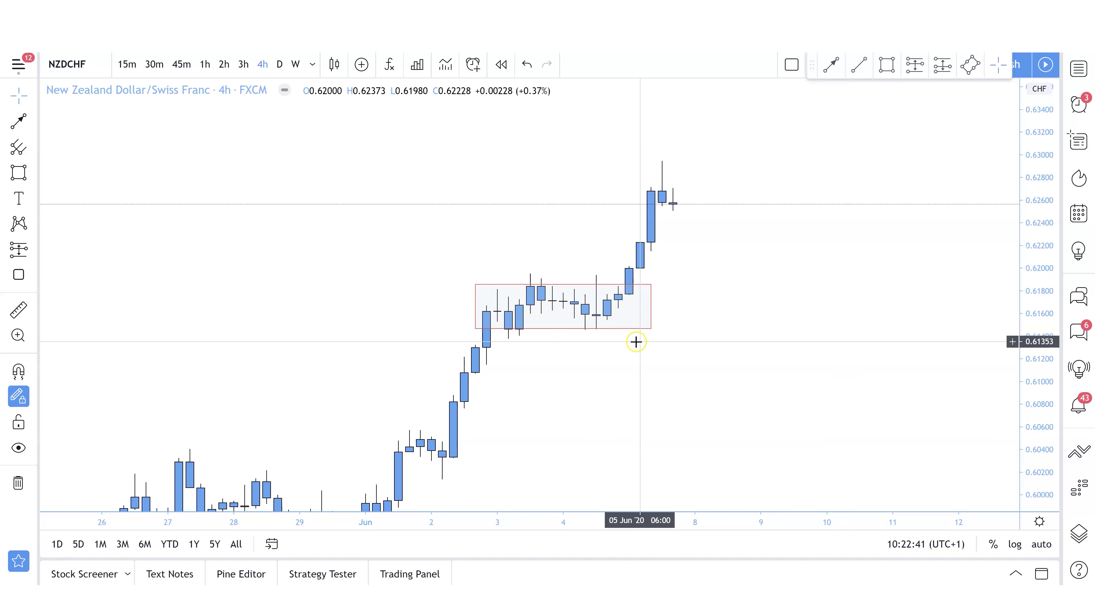
pyautogui.click(539, 286)
pyautogui.click(587, 324)
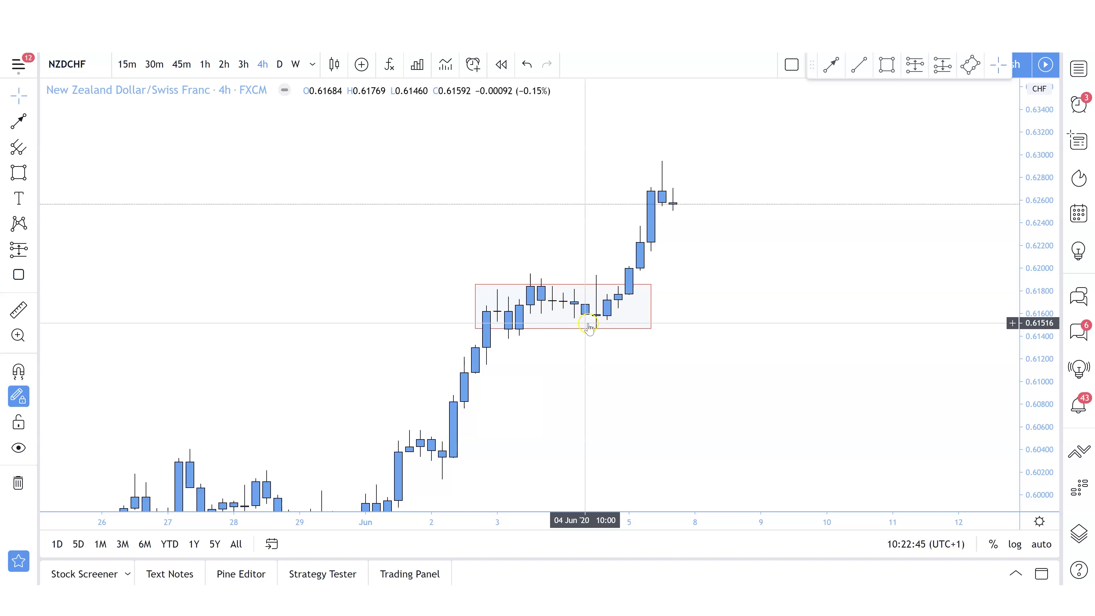
pyautogui.click(662, 209)
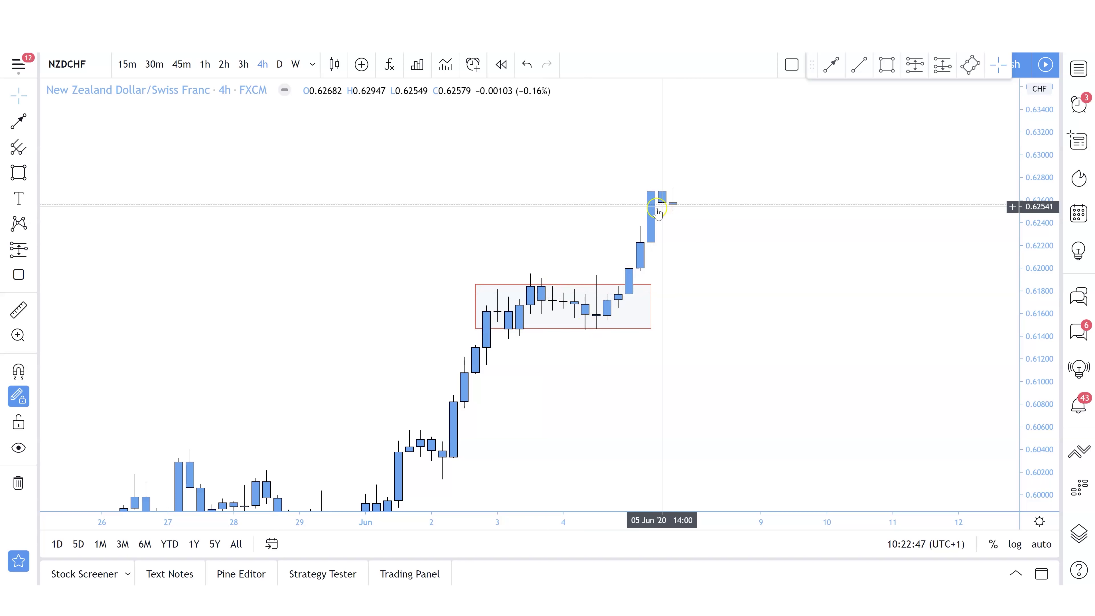
pyautogui.click(487, 288)
pyautogui.click(617, 276)
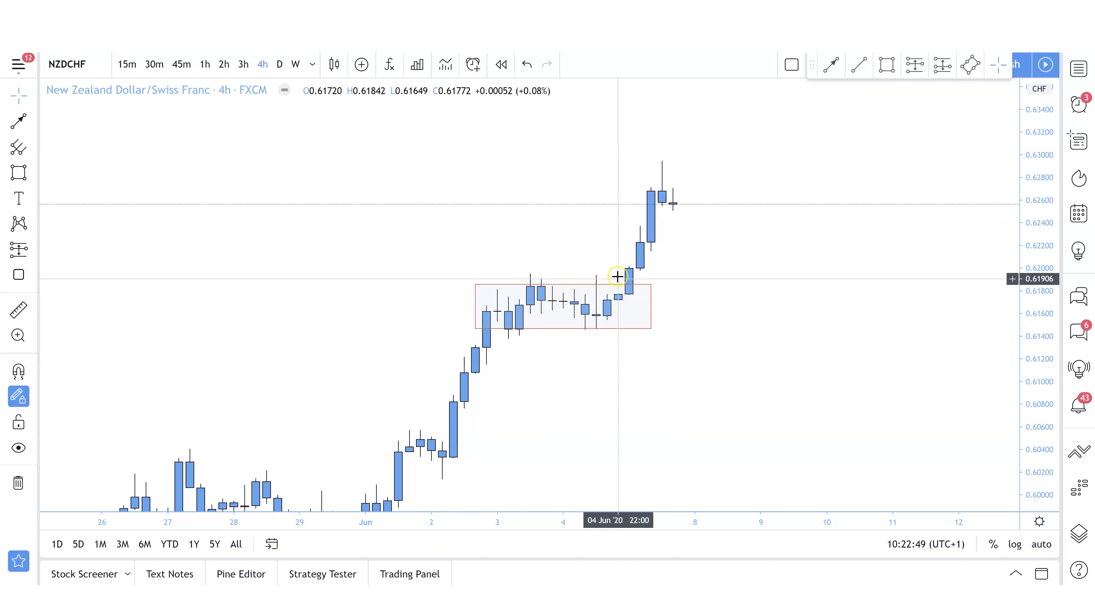
pyautogui.click(567, 309)
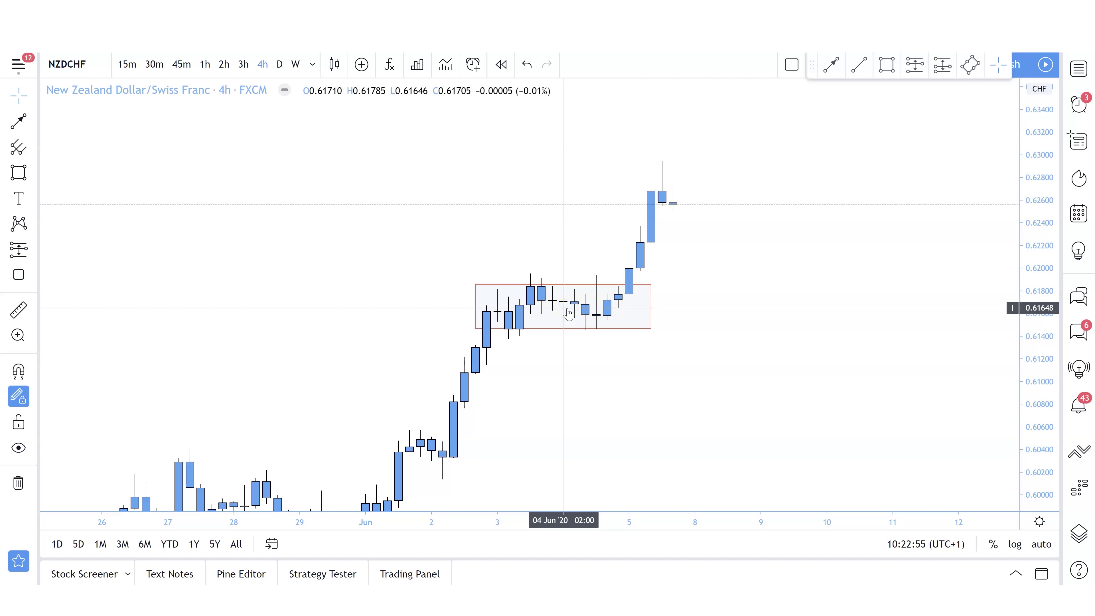
# Step: Reshape the rectangle into a thin support zone at the 4 June low, about 0.6156 to 0.6146, extending to 11 June
pyautogui.click(649, 285)
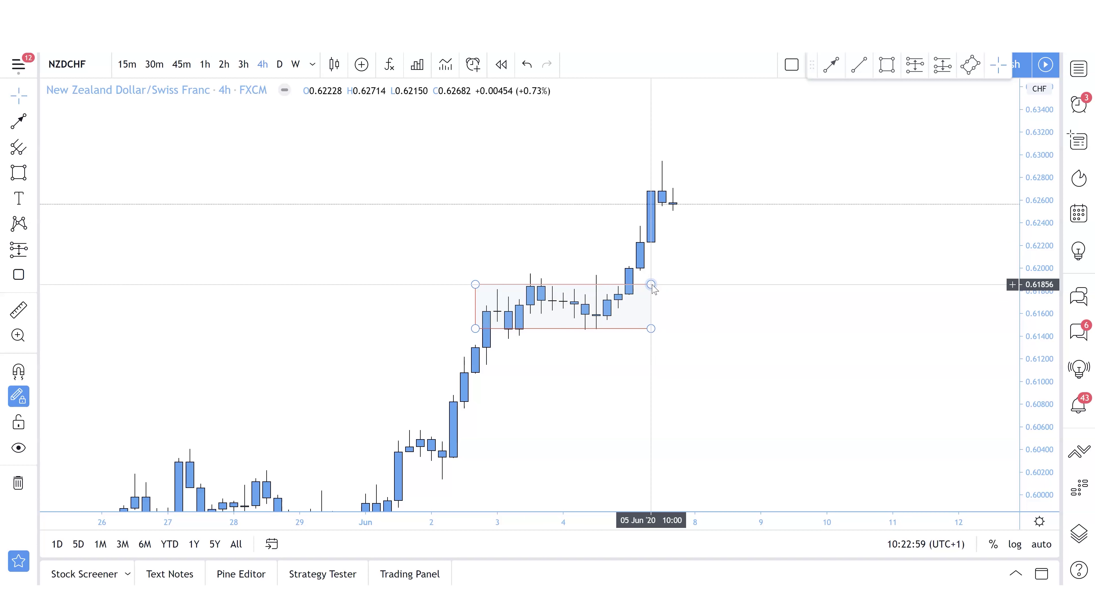
pyautogui.moveTo(651, 285); pyautogui.dragTo(652, 310)
pyautogui.click(578, 313)
pyautogui.moveTo(576, 309); pyautogui.dragTo(670, 271)
pyautogui.click(556, 265)
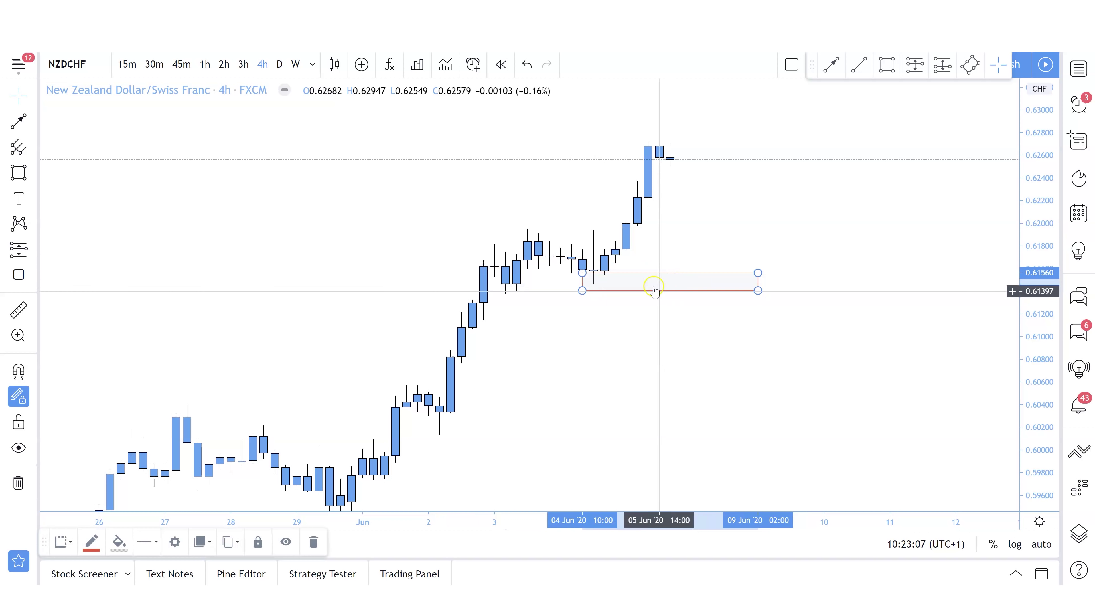
pyautogui.moveTo(757, 290); pyautogui.dragTo(906, 285)
pyautogui.click(855, 332)
pyautogui.moveTo(855, 333)
pyautogui.mouseDown()
pyautogui.moveTo(845, 372)
pyautogui.moveTo(830, 373)
pyautogui.mouseUp()
pyautogui.click(702, 317)
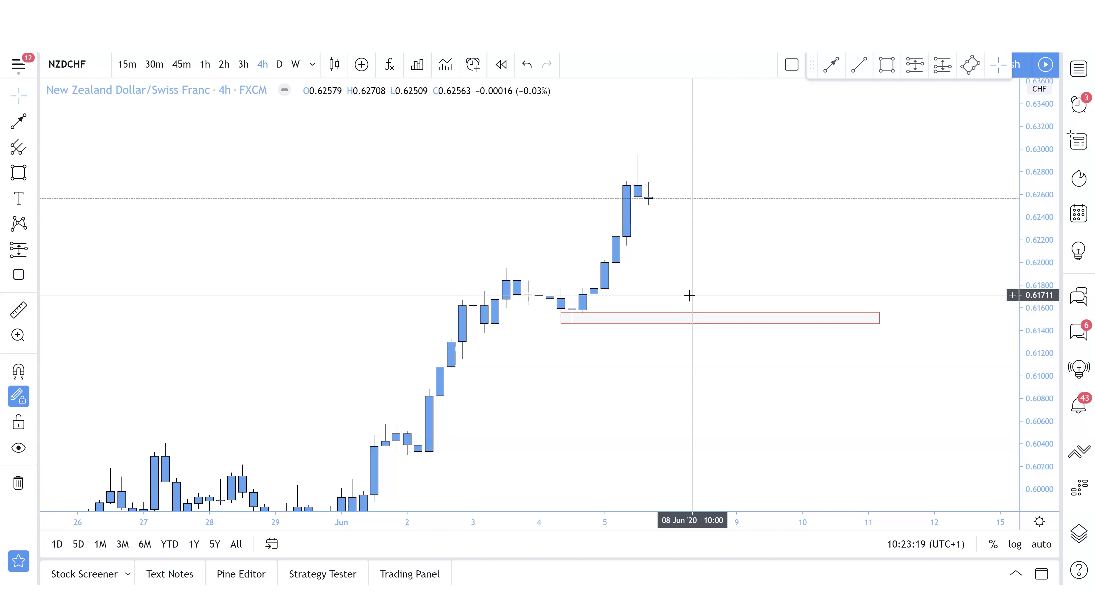
# Step: Draw a projected path of two arrows, falling from 7 June at about 0.6254 to 8 June at 0.6193, then rising to 10 June at 0.6316
pyautogui.click(19, 122)
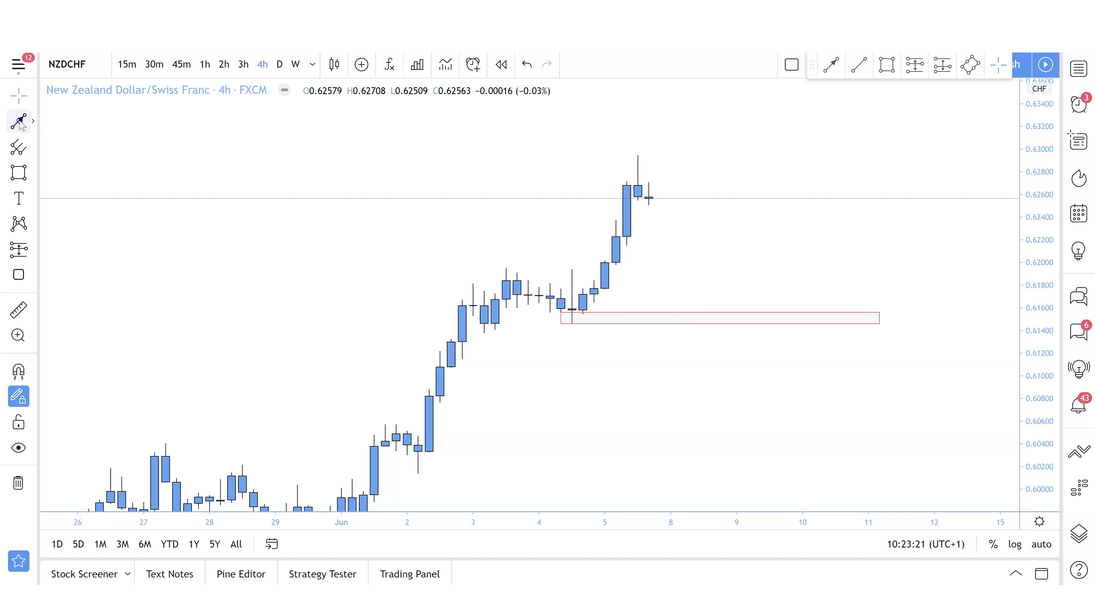
pyautogui.click(659, 202)
pyautogui.click(682, 250)
pyautogui.moveTo(692, 257); pyautogui.dragTo(709, 271)
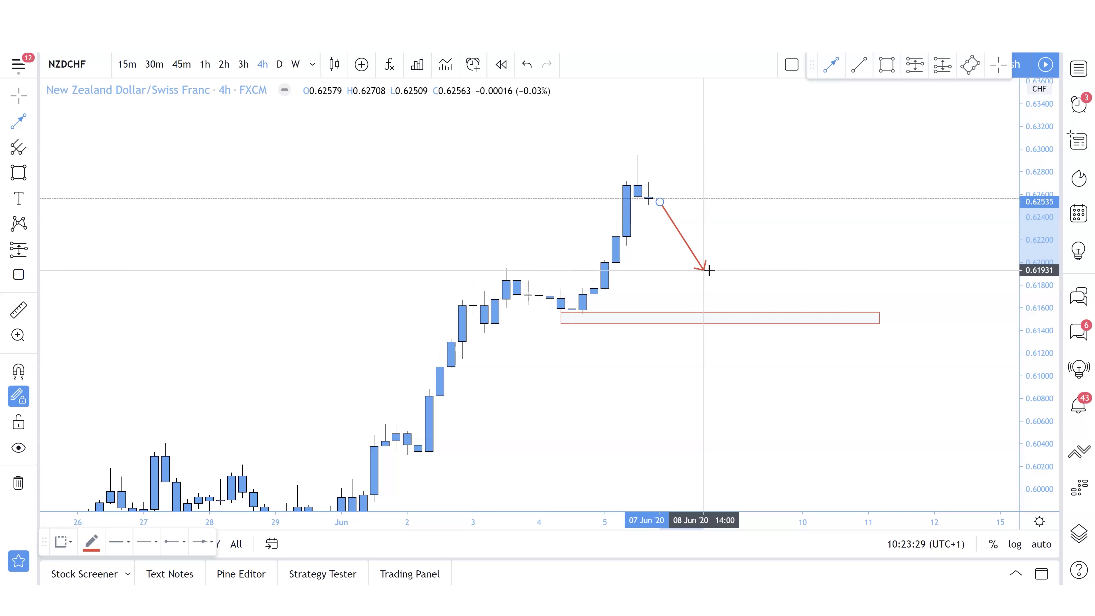
pyautogui.moveTo(709, 270); pyautogui.dragTo(703, 270)
pyautogui.doubleClick(824, 131)
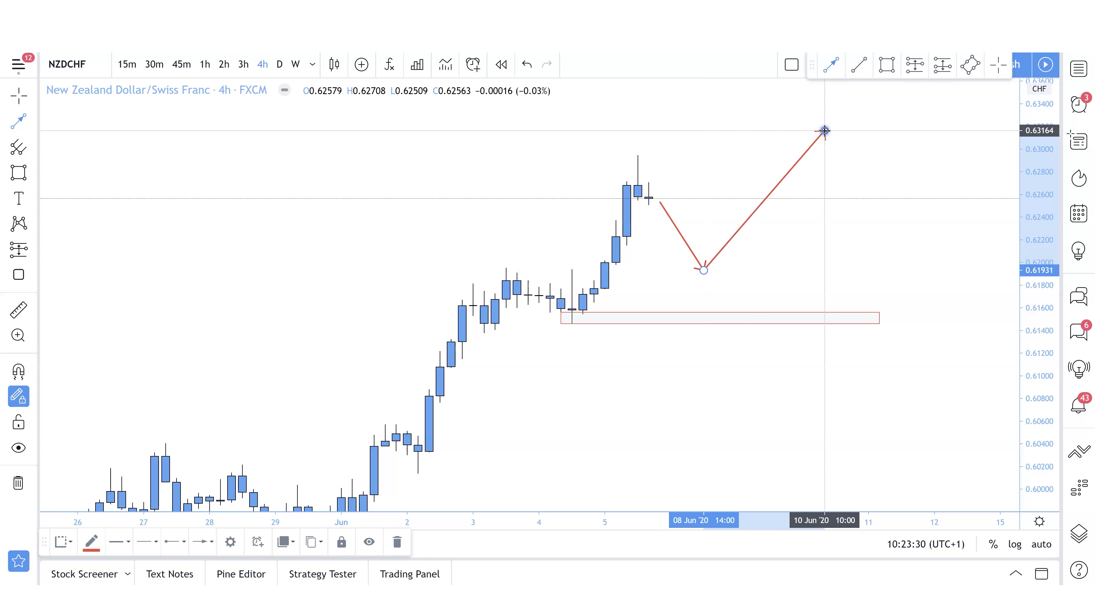
pyautogui.click(767, 254)
pyautogui.click(754, 251)
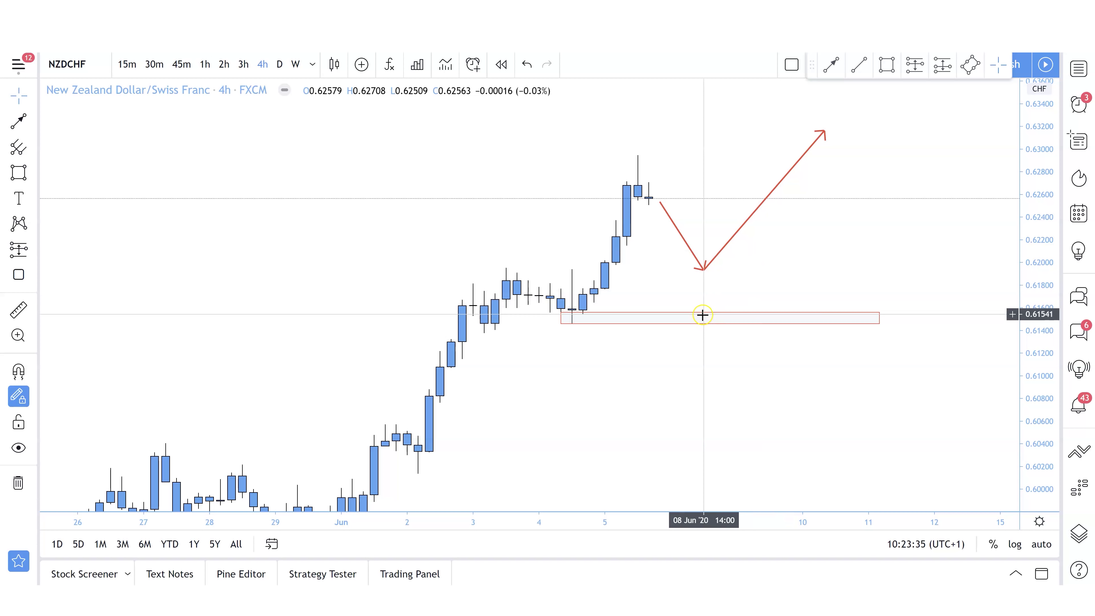
pyautogui.click(708, 269)
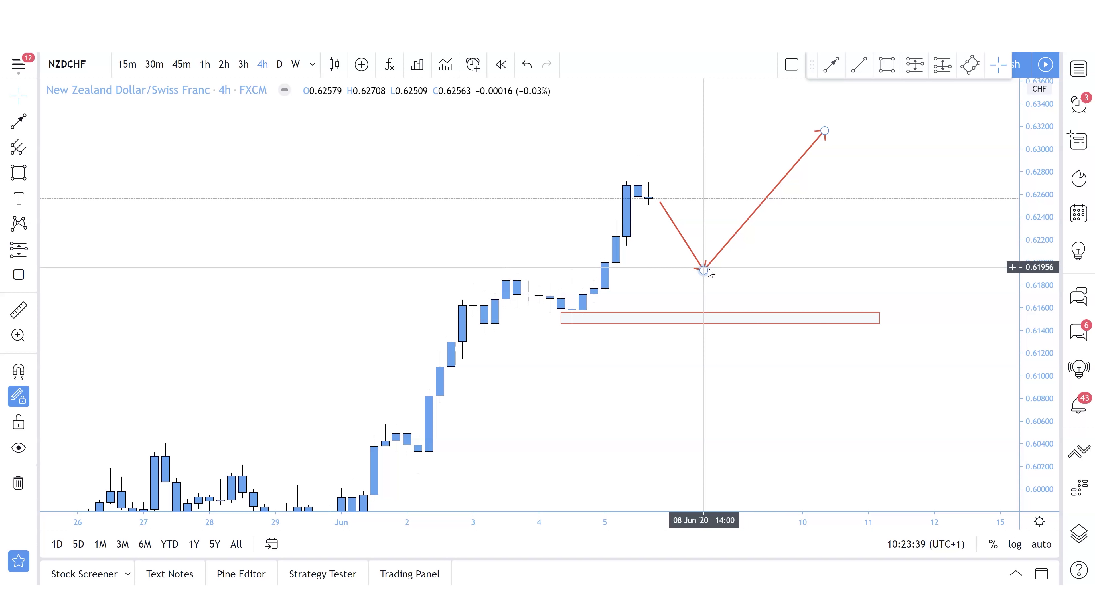
# Step: Draw a short upward trend arrow at about 12 June, from roughly 0.6189 to 0.6240, beside the projected path
pyautogui.click(19, 122)
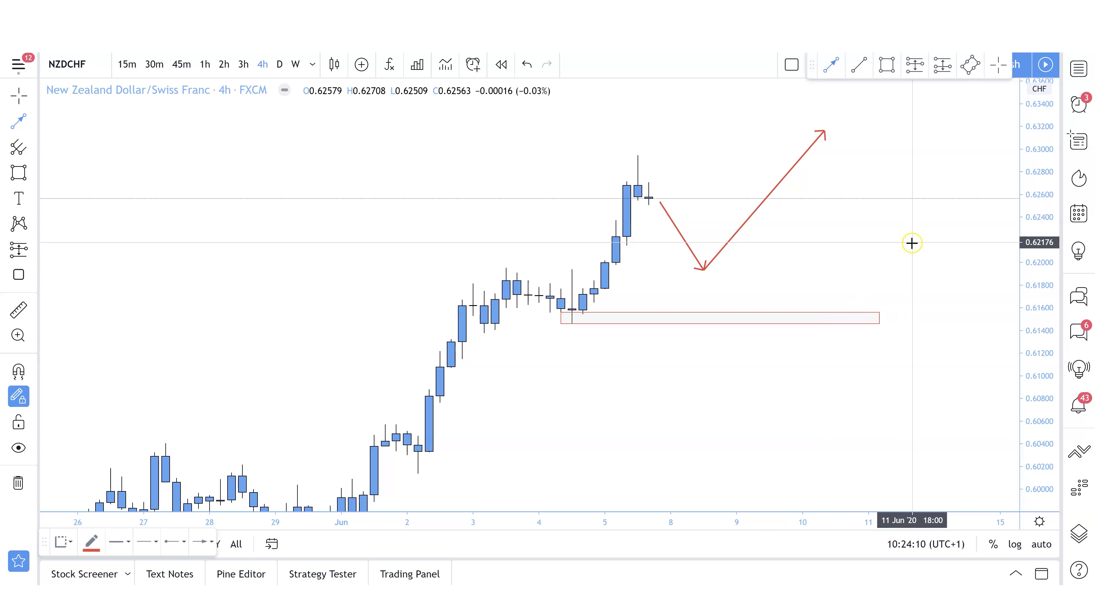
pyautogui.moveTo(934, 274); pyautogui.dragTo(936, 217)
pyautogui.moveTo(923, 379); pyautogui.dragTo(880, 376)
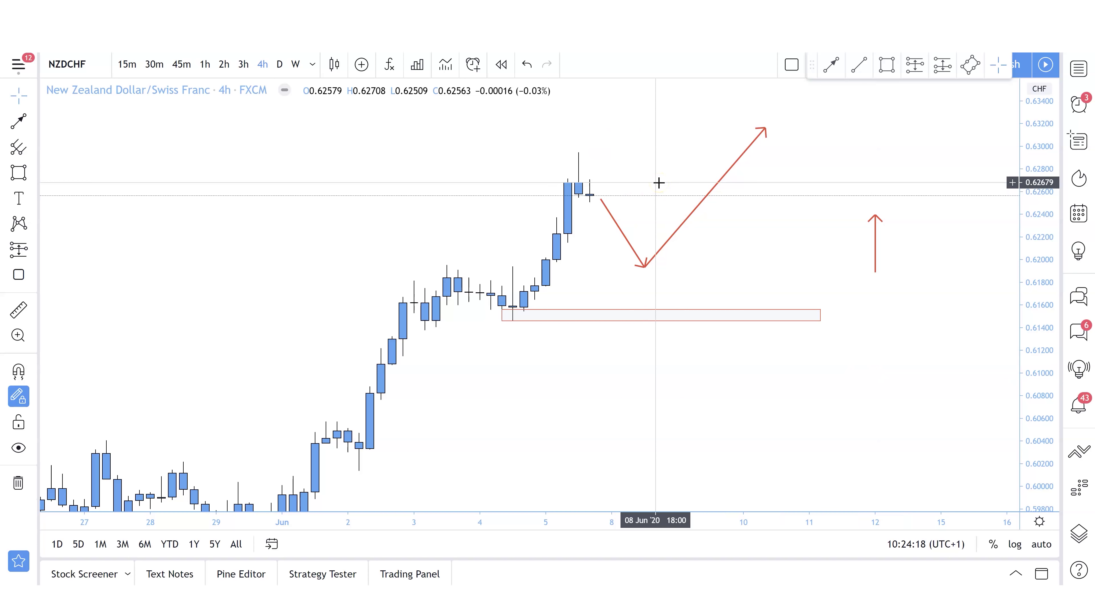
pyautogui.click(580, 179)
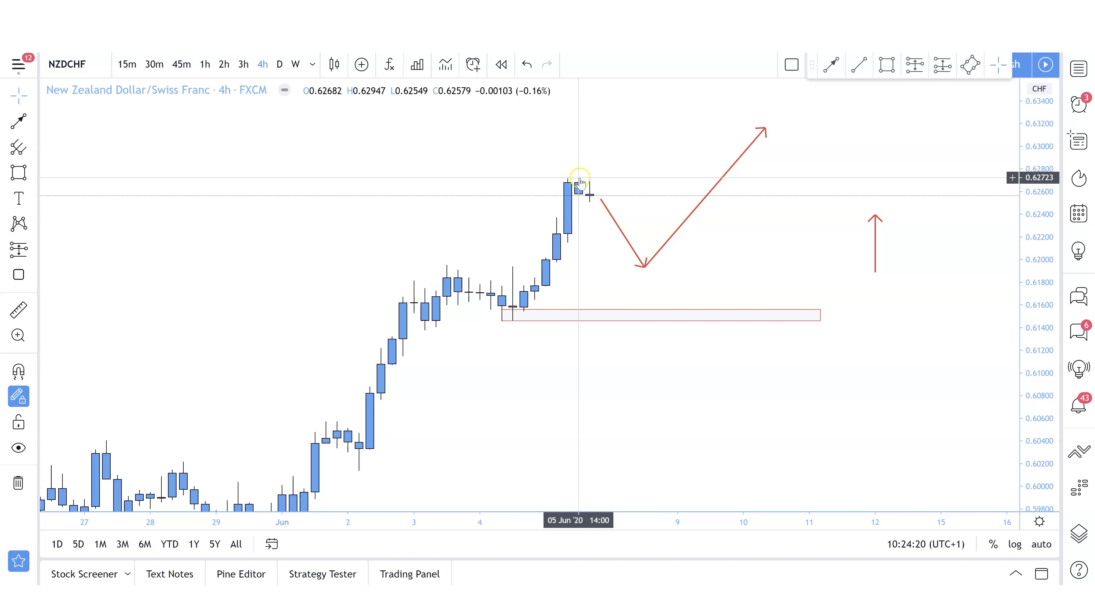
pyautogui.click(737, 258)
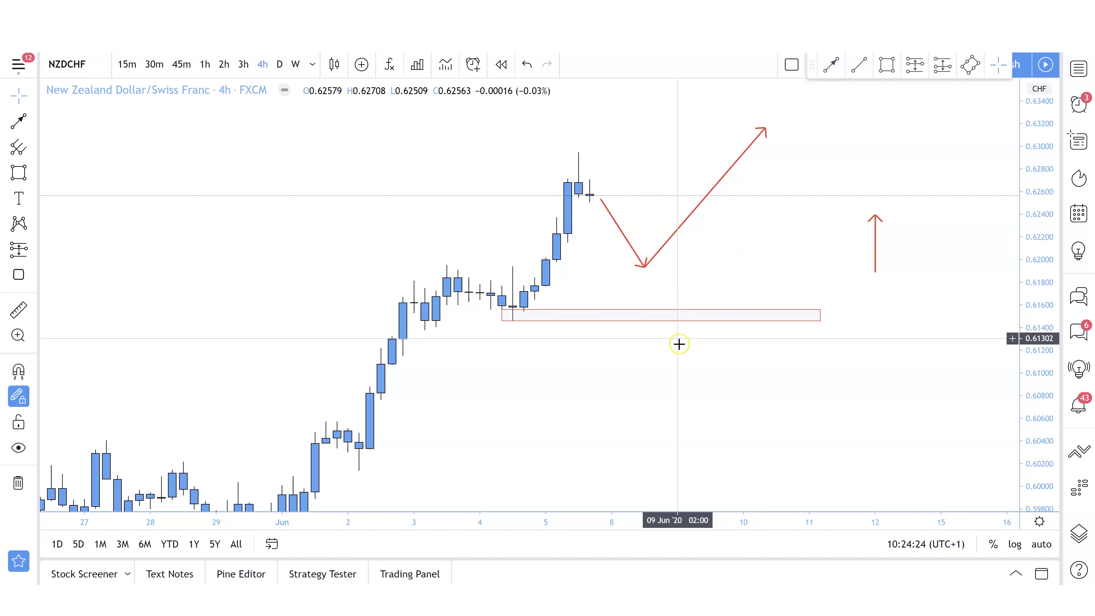
# Step: Shift the turning point of the projected path later, to 8 June 22:00 at about 0.6194
pyautogui.click(654, 260)
pyautogui.moveTo(645, 267); pyautogui.dragTo(664, 264)
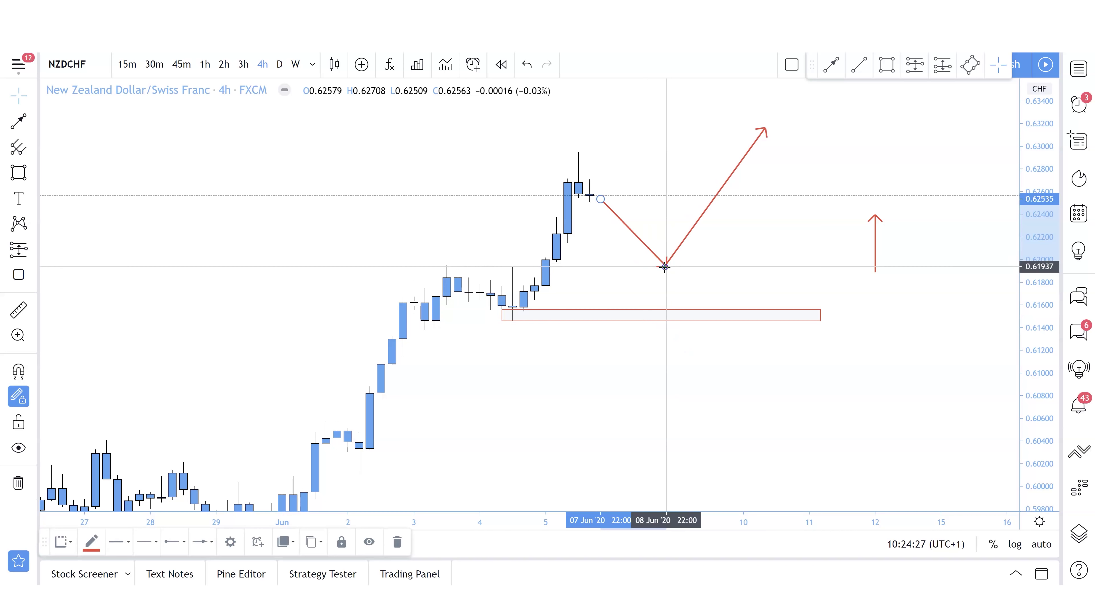
pyautogui.click(635, 269)
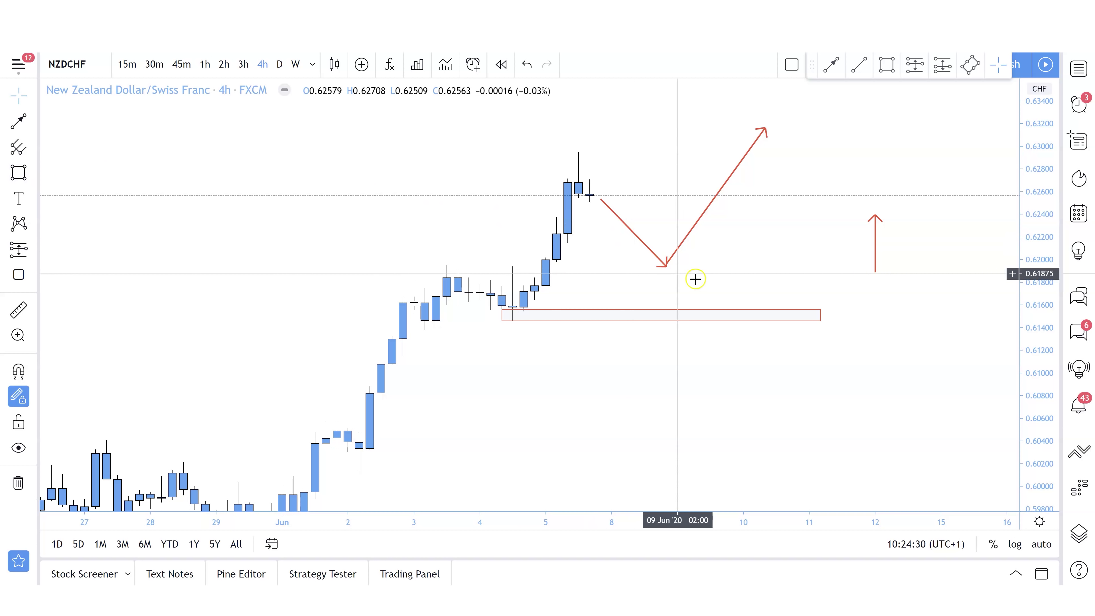
pyautogui.click(665, 269)
pyautogui.click(572, 269)
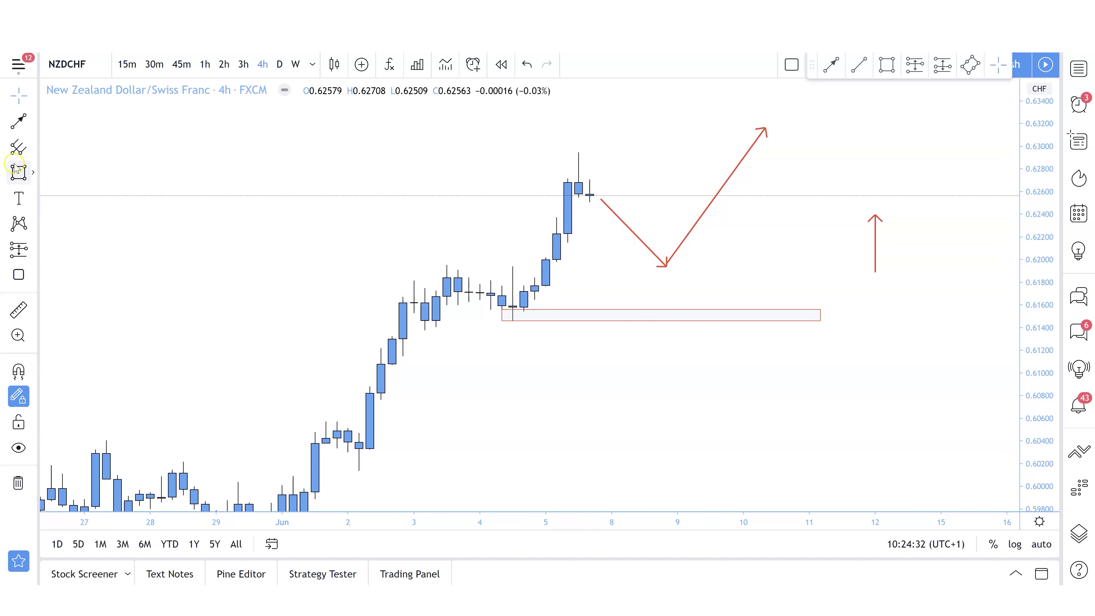
# Step: Draw a rectangle zone from 3 to 10 June at about 0.6194 to 0.6184, and nudge the rising arrow to meet the pullback low
pyautogui.click(31, 174)
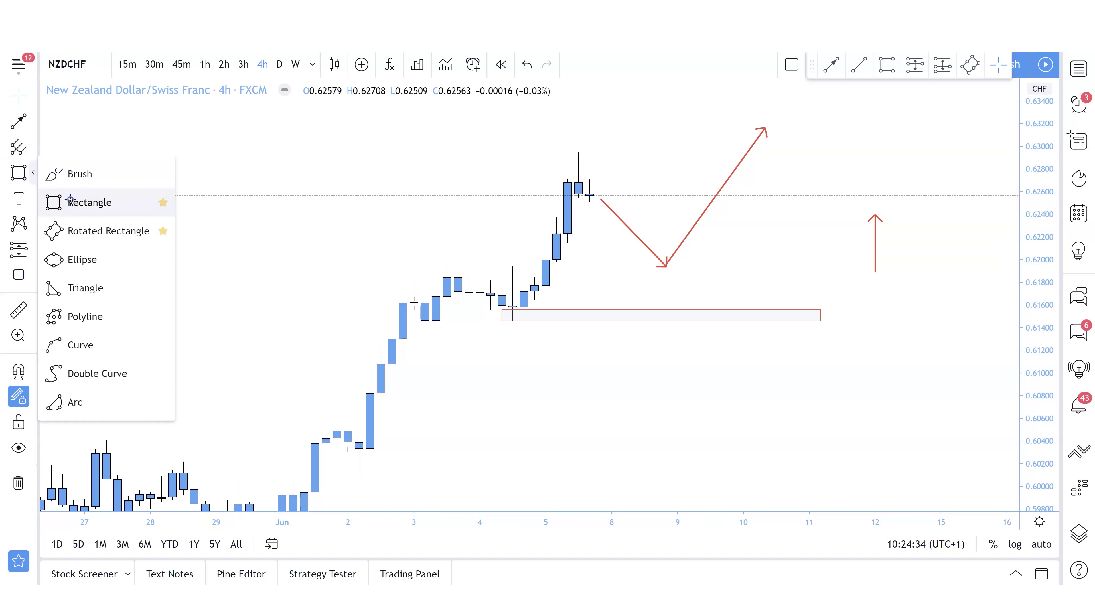
pyautogui.click(82, 201)
pyautogui.moveTo(428, 266)
pyautogui.mouseDown()
pyautogui.moveTo(848, 274)
pyautogui.moveTo(741, 279)
pyautogui.mouseUp()
pyautogui.click(772, 261)
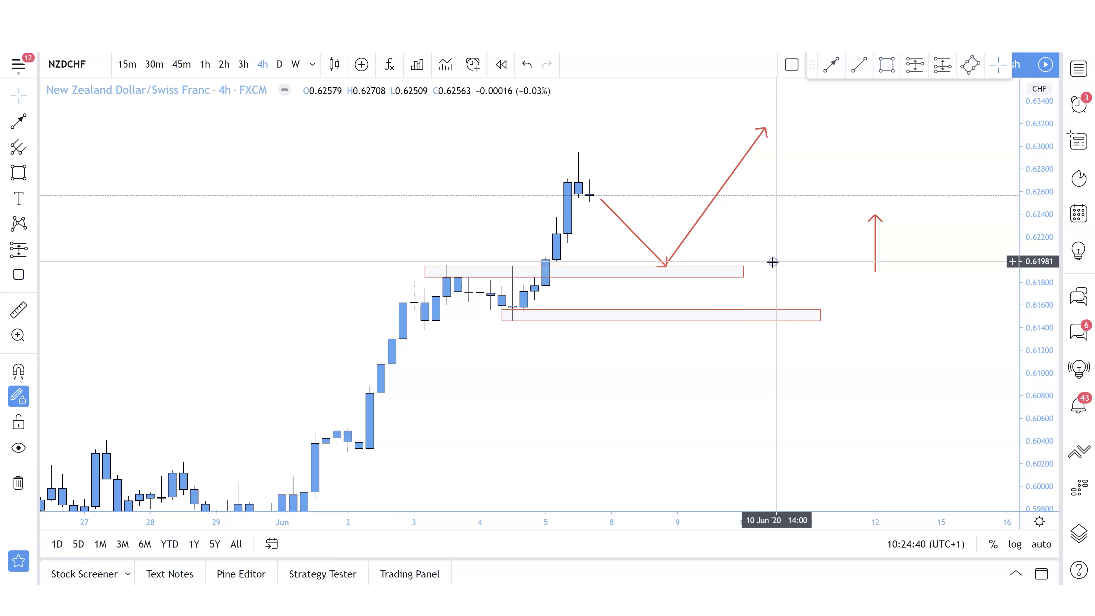
pyautogui.click(677, 316)
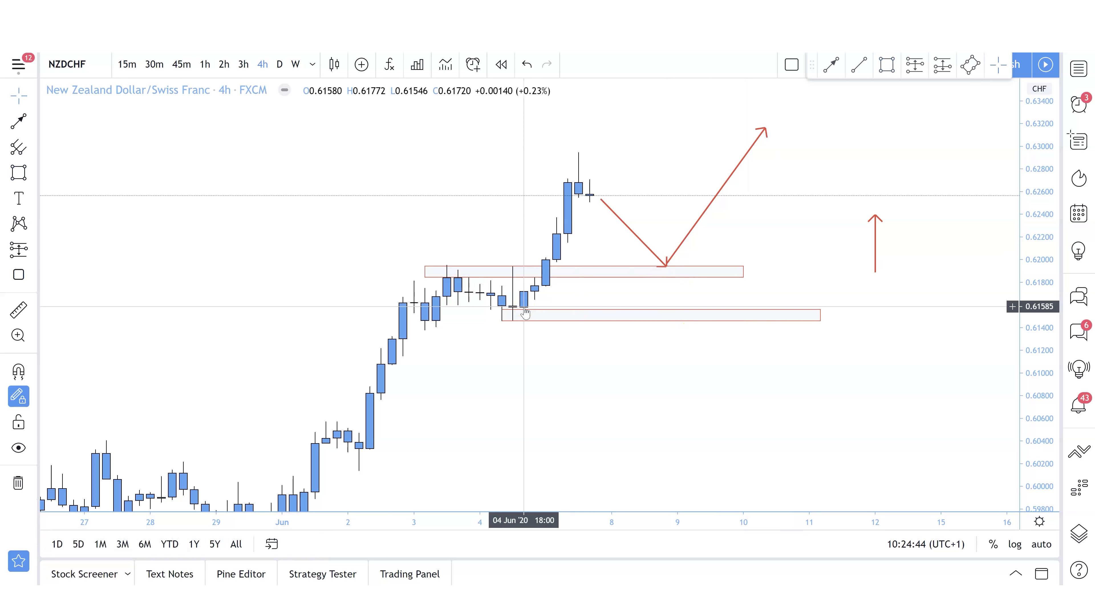
pyautogui.click(693, 232)
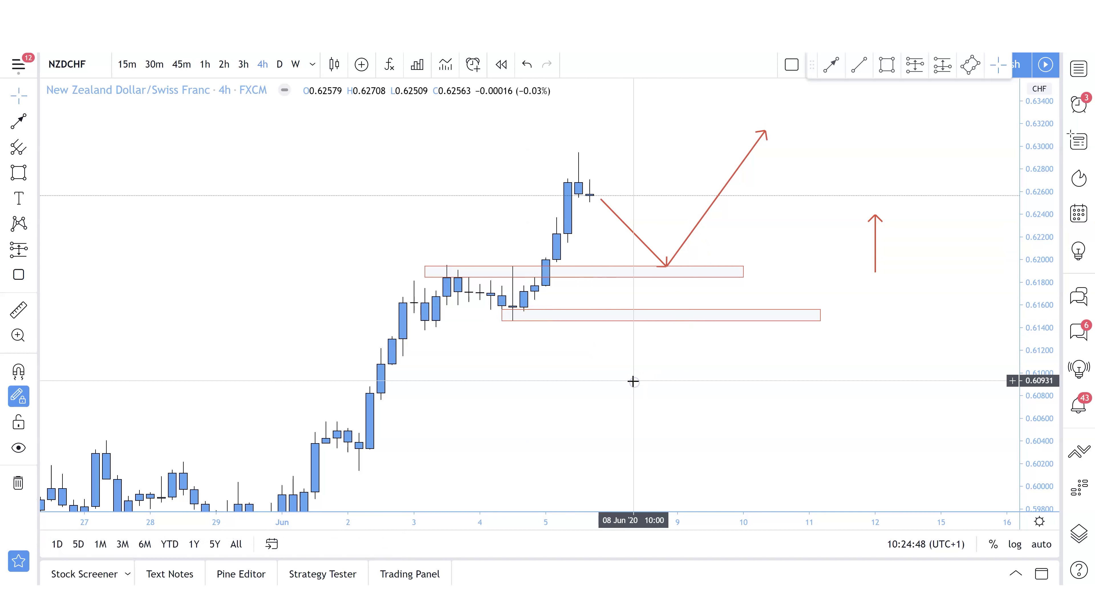
# Step: Switch the chart to NZDUSD on the same 4-hour timeframe and frame the latest candles
pyautogui.press('Down')
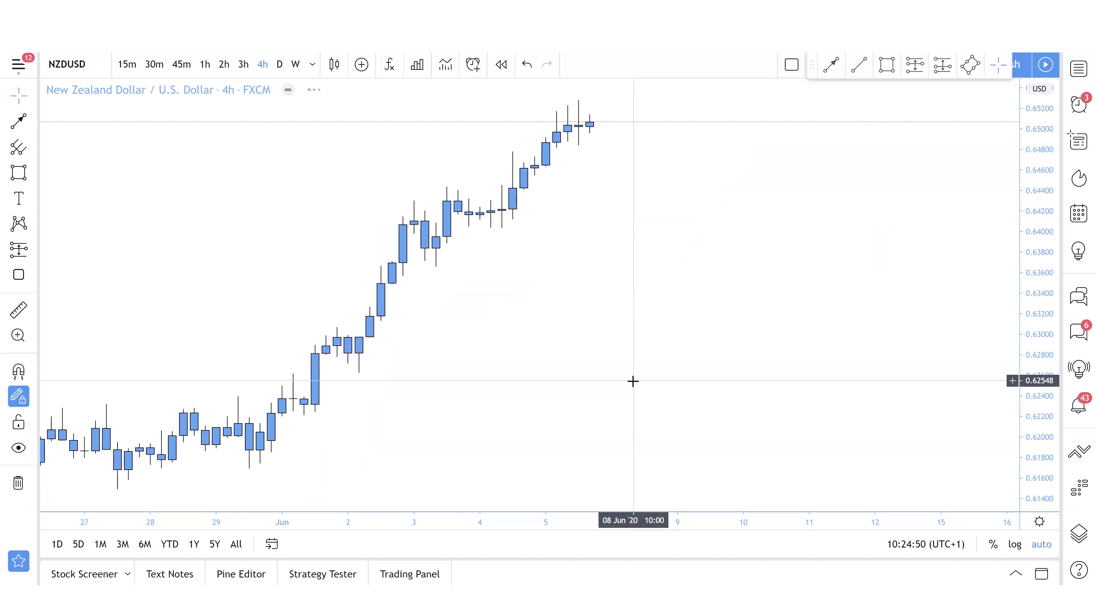
pyautogui.moveTo(566, 364); pyautogui.dragTo(666, 363)
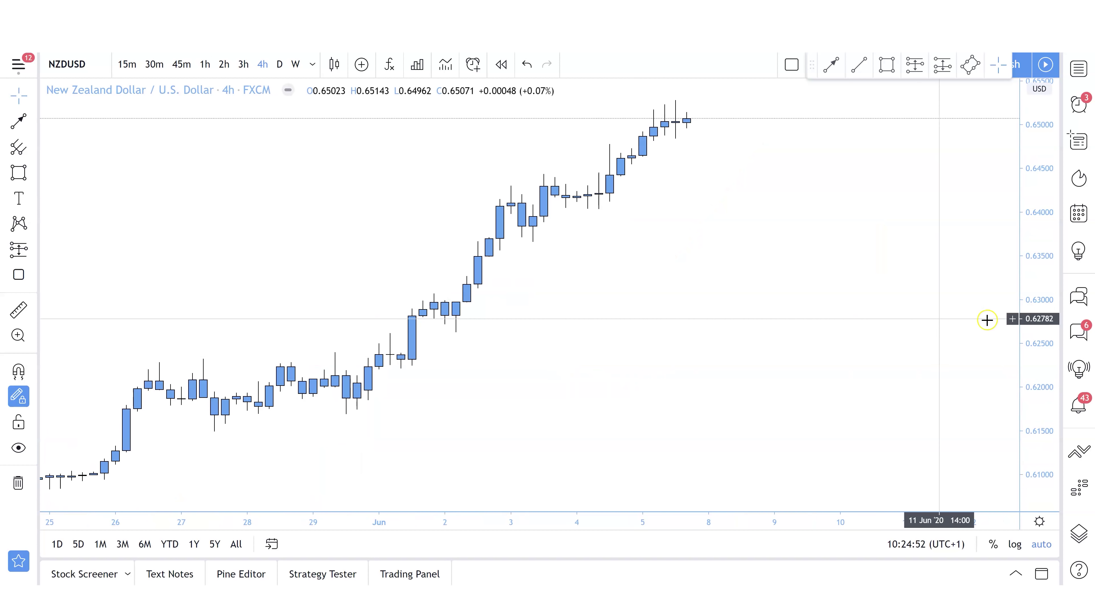
pyautogui.moveTo(987, 318); pyautogui.dragTo(929, 365)
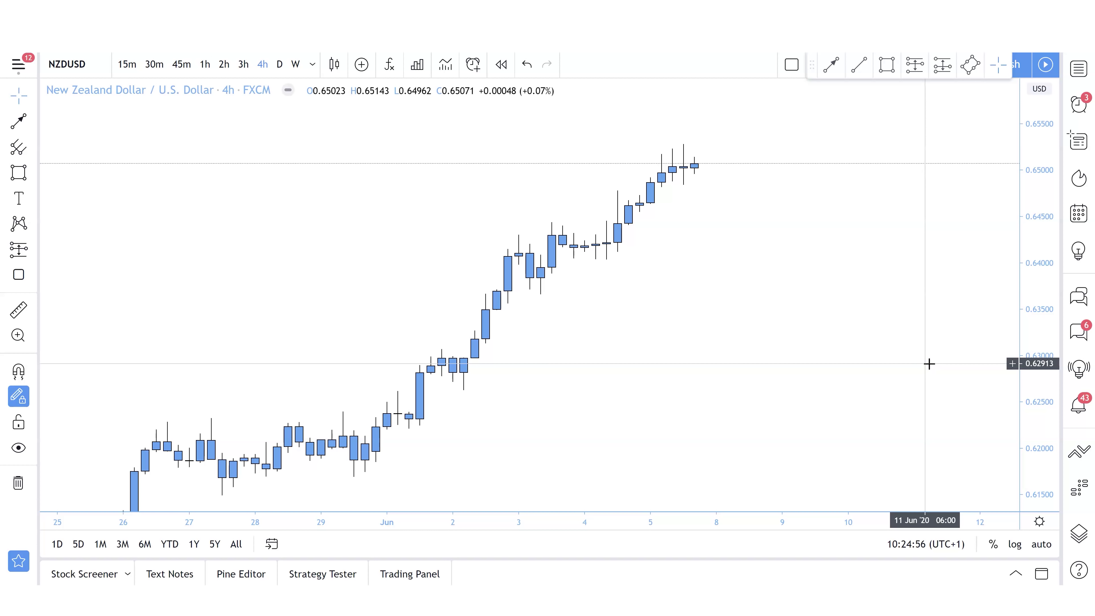
# Step: Draw a rectangle resistance zone over the 5 June highs, at about 0.6525 to 0.6507, extending to 10 June
pyautogui.click(18, 173)
pyautogui.click(599, 124)
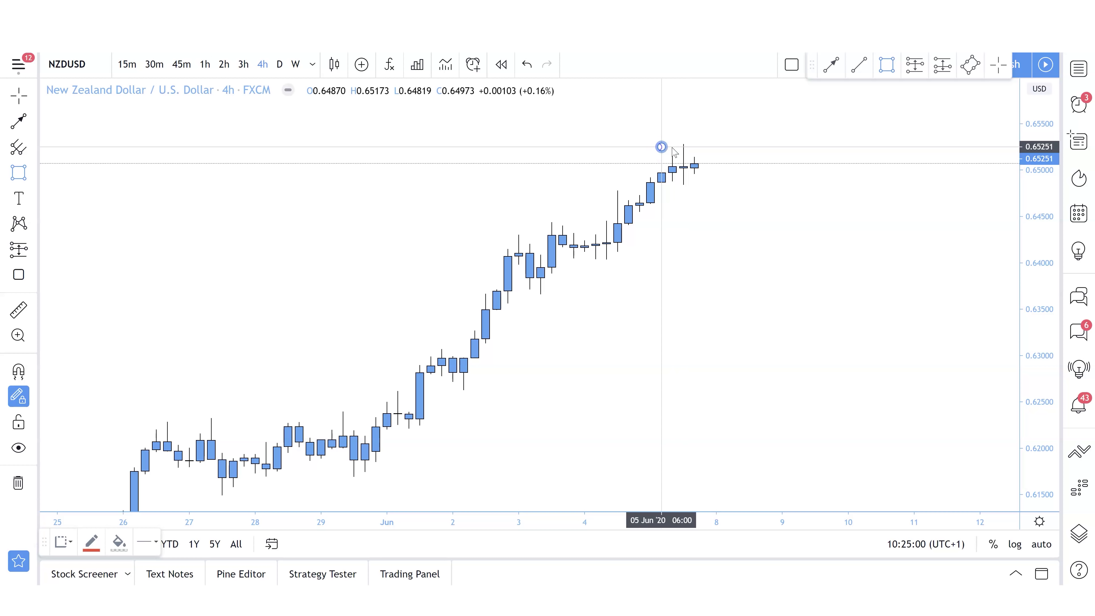
pyautogui.click(847, 164)
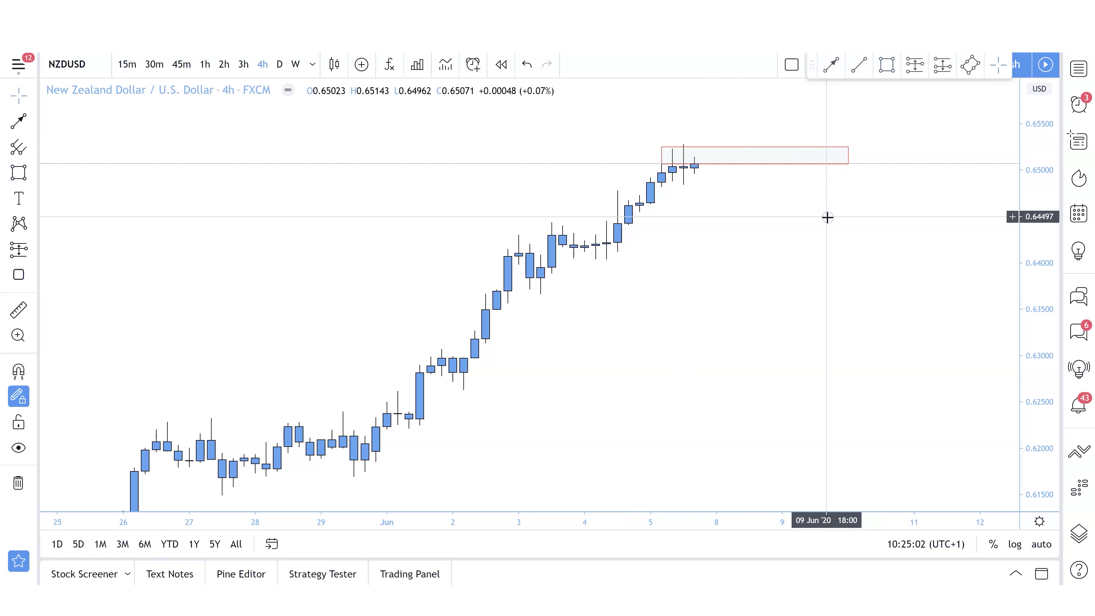
pyautogui.moveTo(796, 264); pyautogui.dragTo(719, 296)
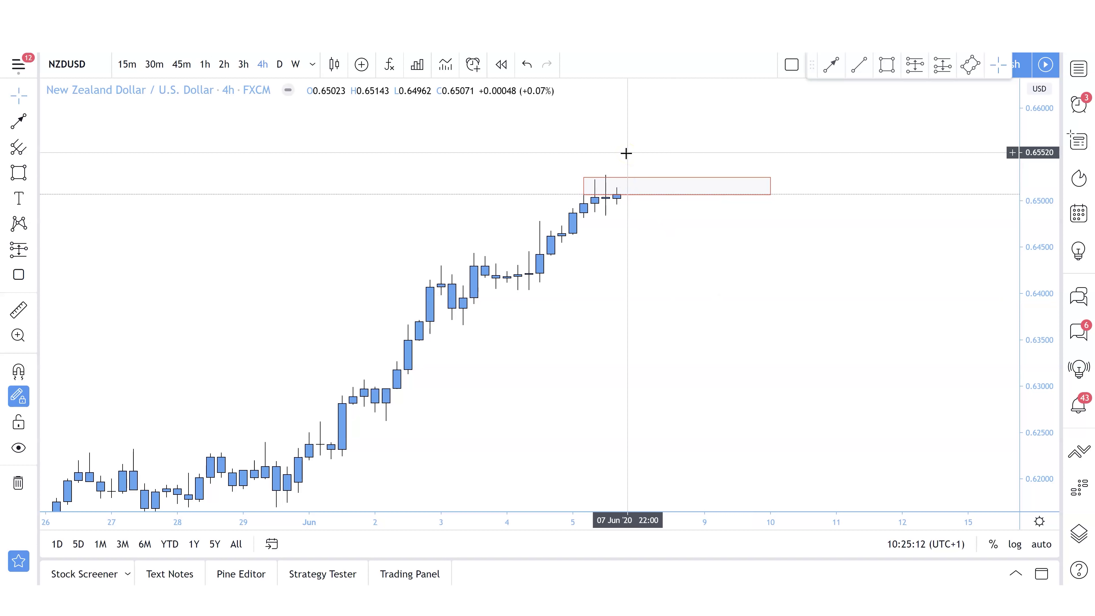
pyautogui.click(632, 187)
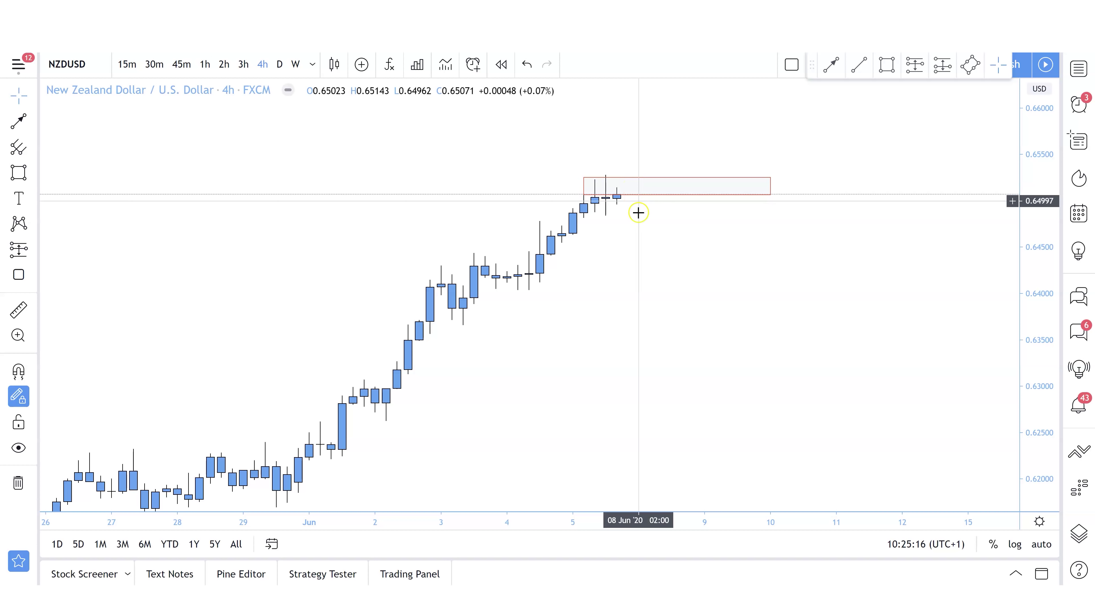
pyautogui.click(699, 199)
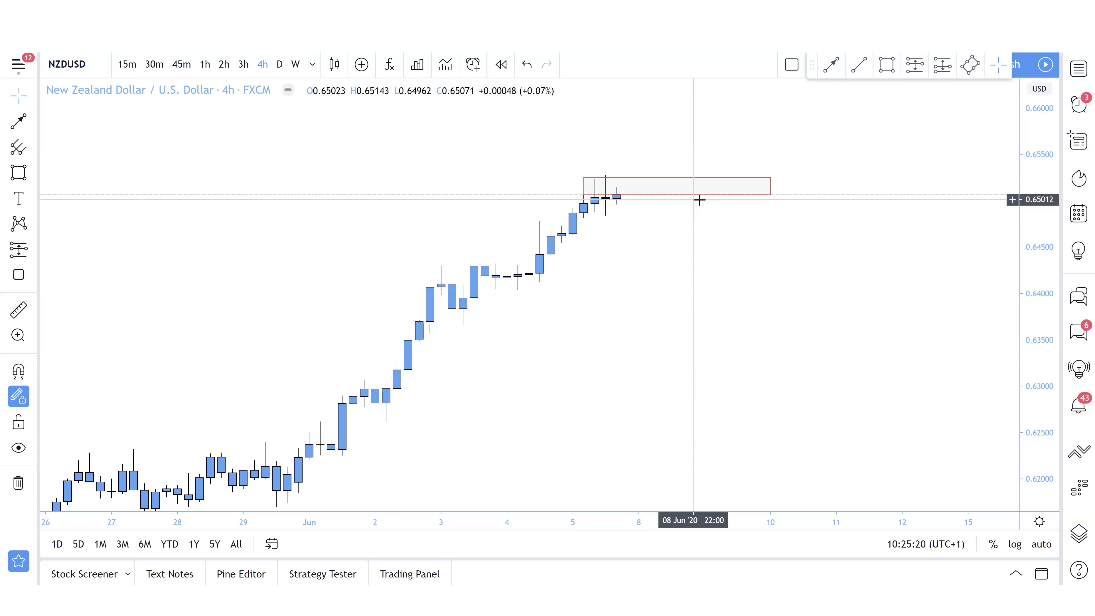
# Step: Draw a thin rectangle support zone under the 3–4 June consolidation, at about 0.6414 to 0.6405, from 2 to 10 June
pyautogui.click(19, 173)
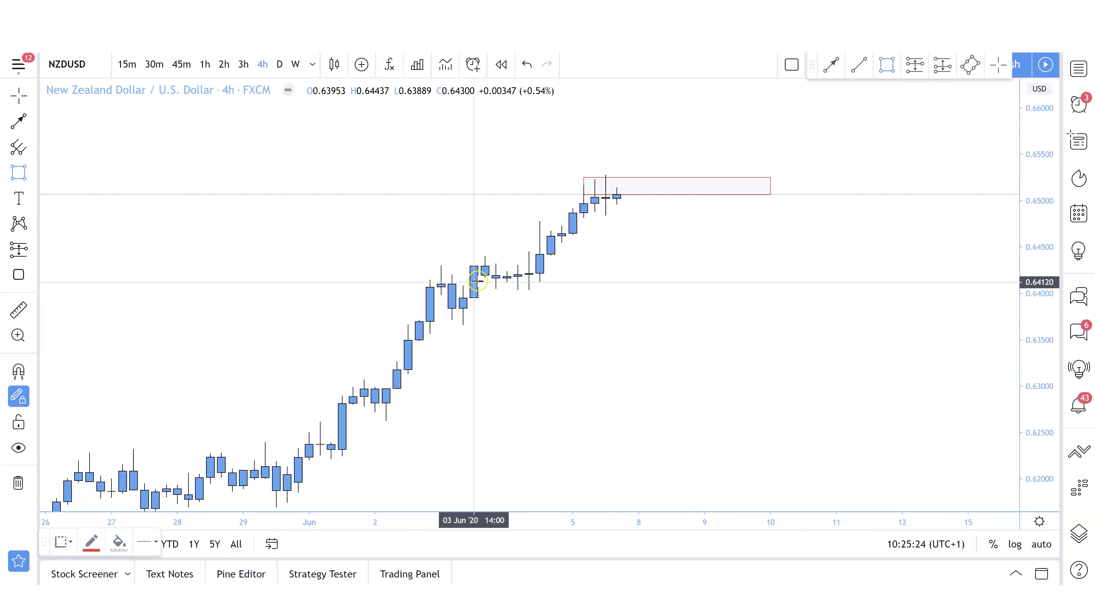
pyautogui.click(419, 281)
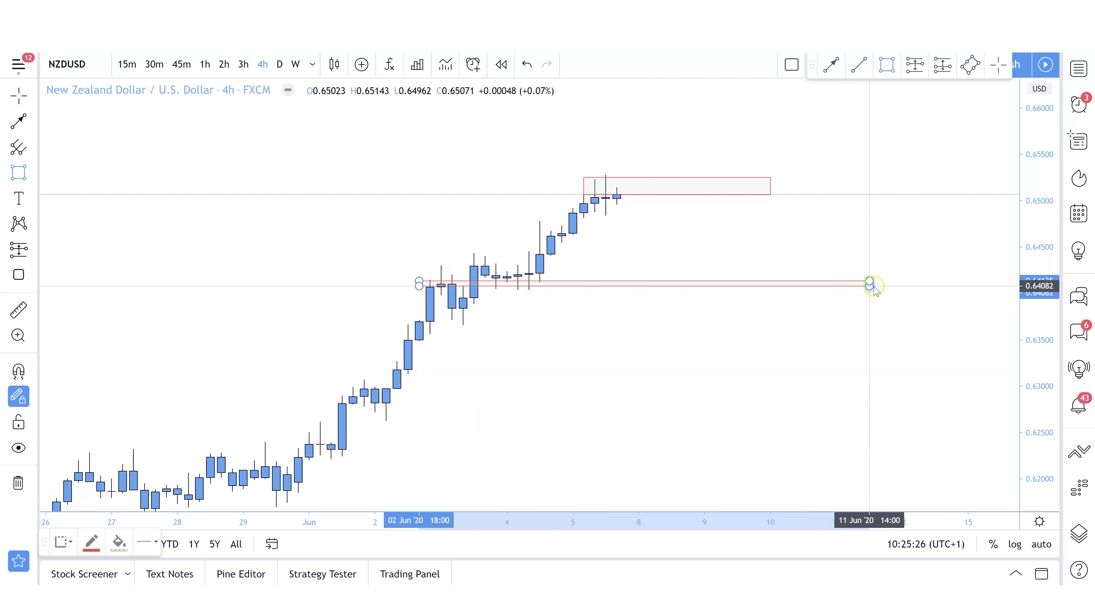
pyautogui.click(776, 288)
pyautogui.moveTo(760, 315); pyautogui.dragTo(755, 313)
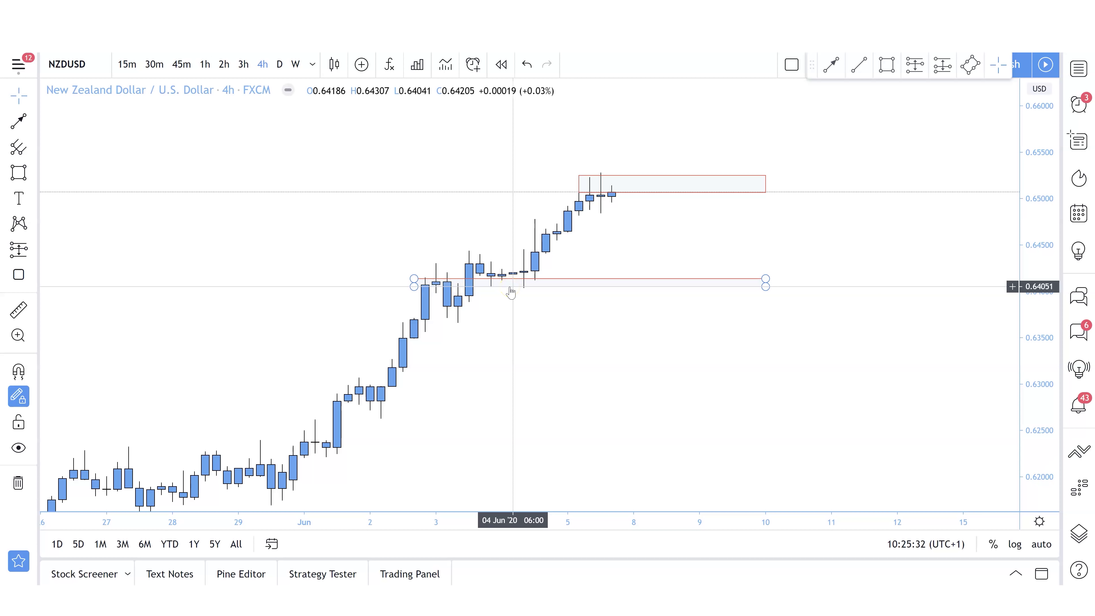
pyautogui.click(589, 192)
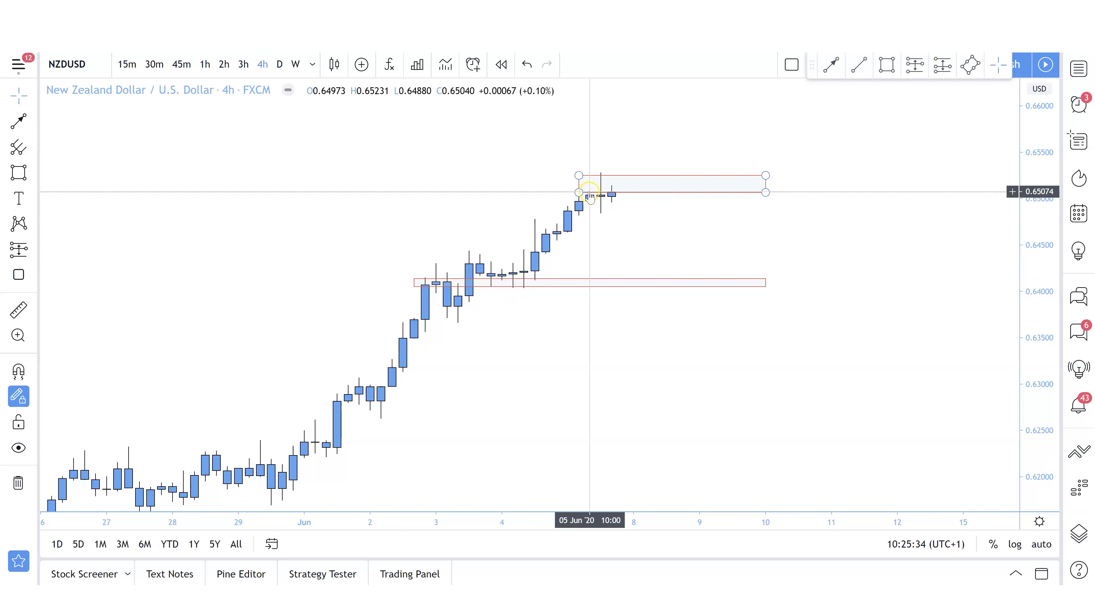
# Step: Draw a bullish arrow path from 7 June at about 0.6503 up to 0.6555, back to 0.6522, and up to 0.6587 on 9 June
pyautogui.moveTo(759, 410); pyautogui.dragTo(740, 425)
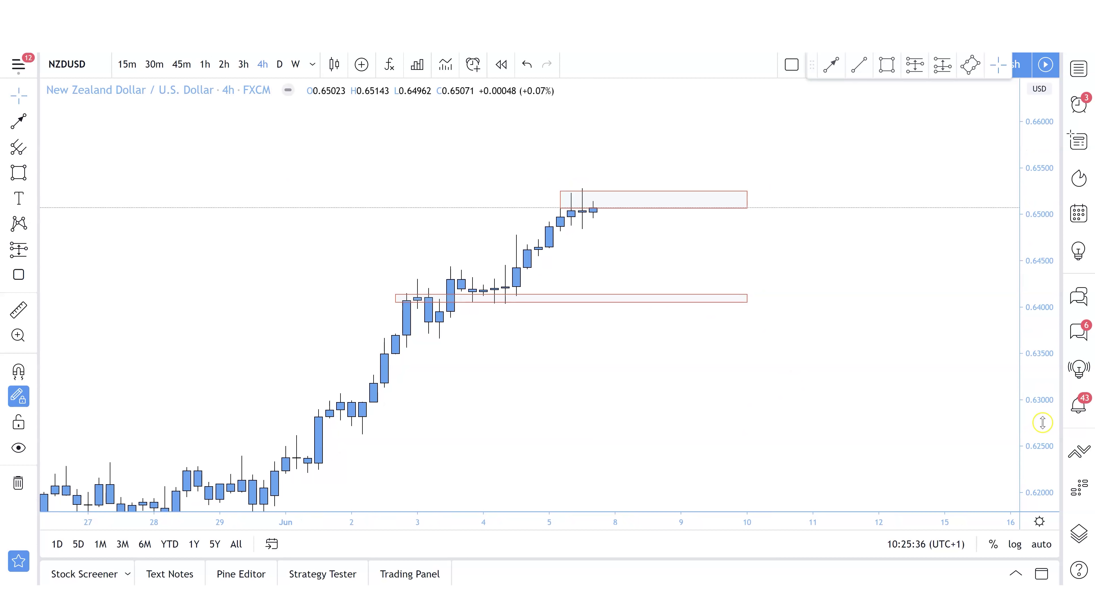
pyautogui.moveTo(1043, 422); pyautogui.dragTo(1031, 381)
pyautogui.moveTo(890, 375); pyautogui.dragTo(885, 396)
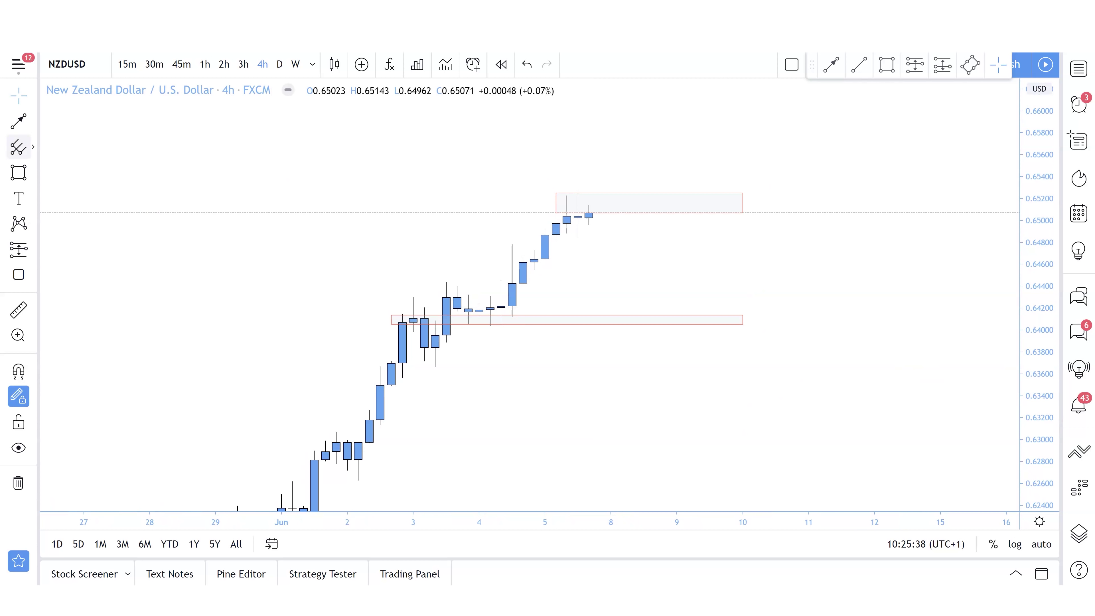
pyautogui.click(16, 122)
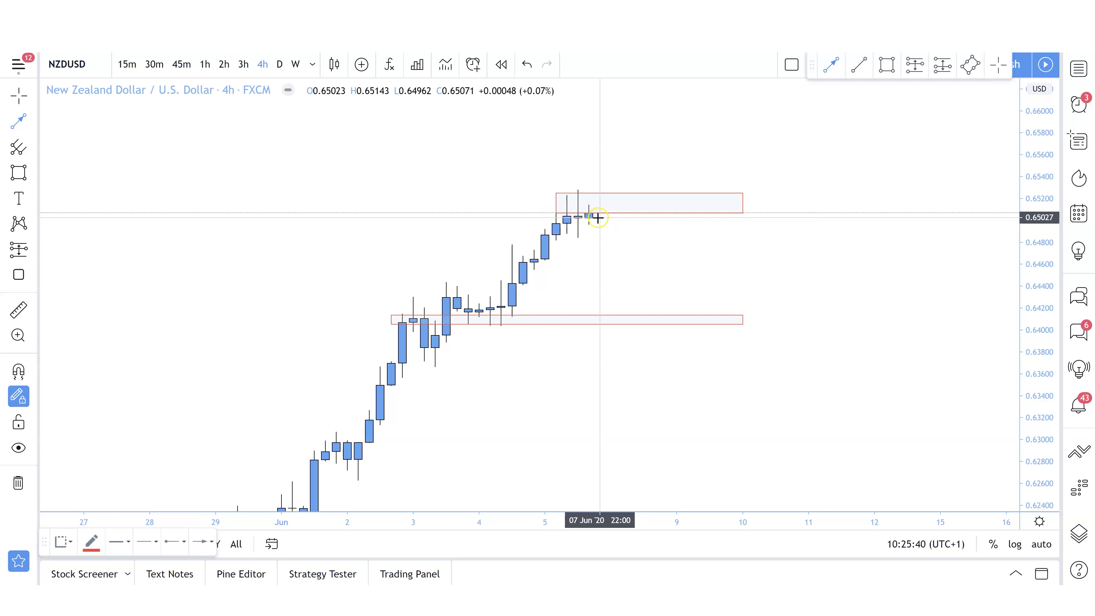
pyautogui.click(644, 160)
pyautogui.click(676, 196)
pyautogui.doubleClick(731, 125)
pyautogui.click(313, 468)
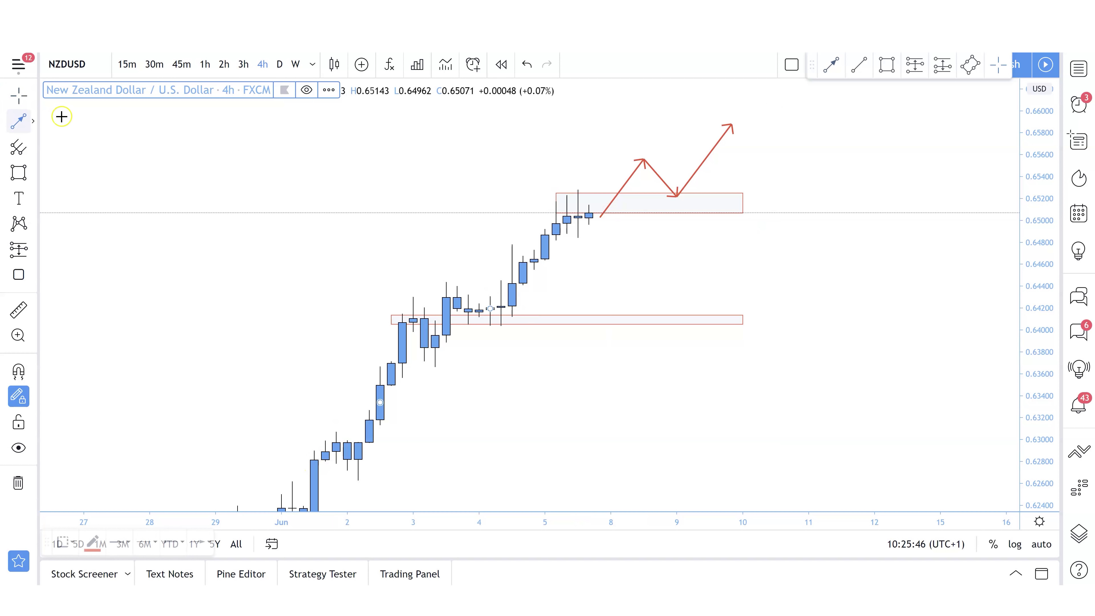
# Step: Draw an alternative arrow path from 7 June at about 0.6498 down to 0.6449 on 8 June, then up to 0.6507 on 9 June
pyautogui.click(599, 219)
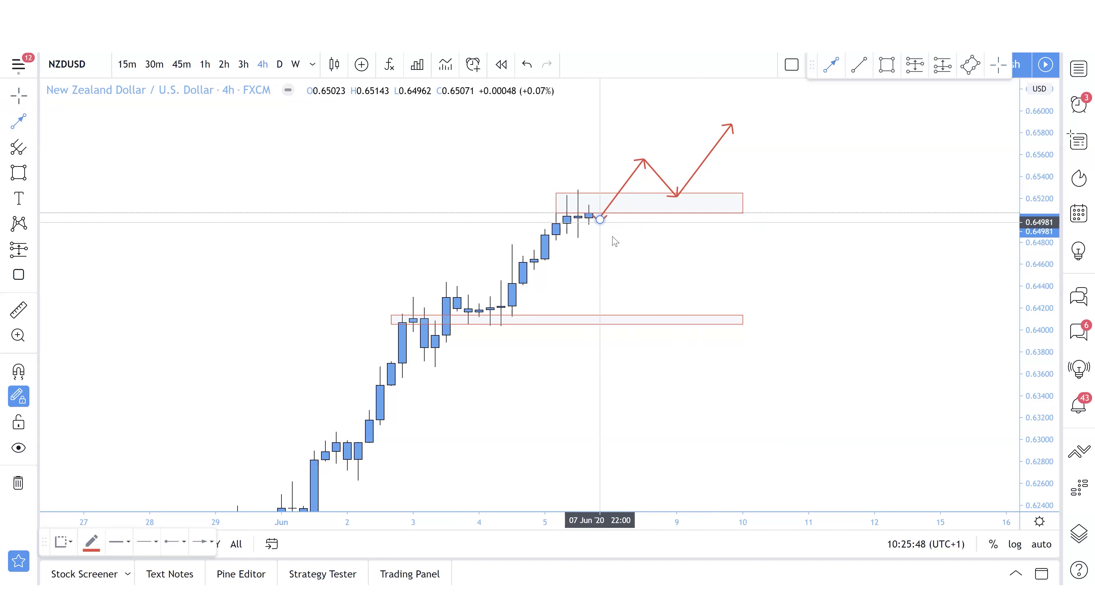
pyautogui.click(644, 276)
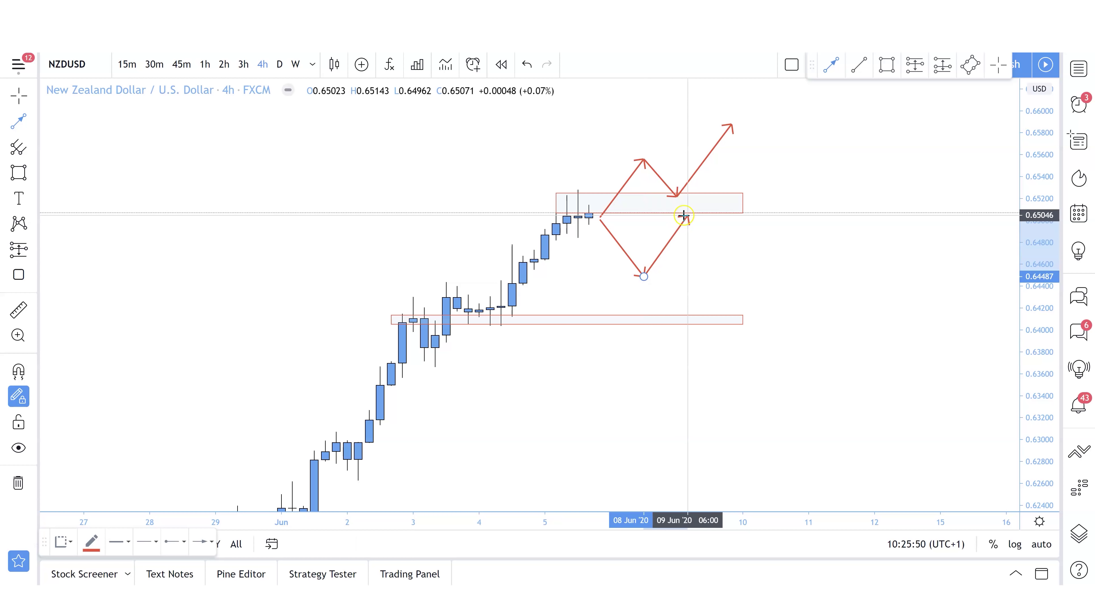
pyautogui.doubleClick(685, 214)
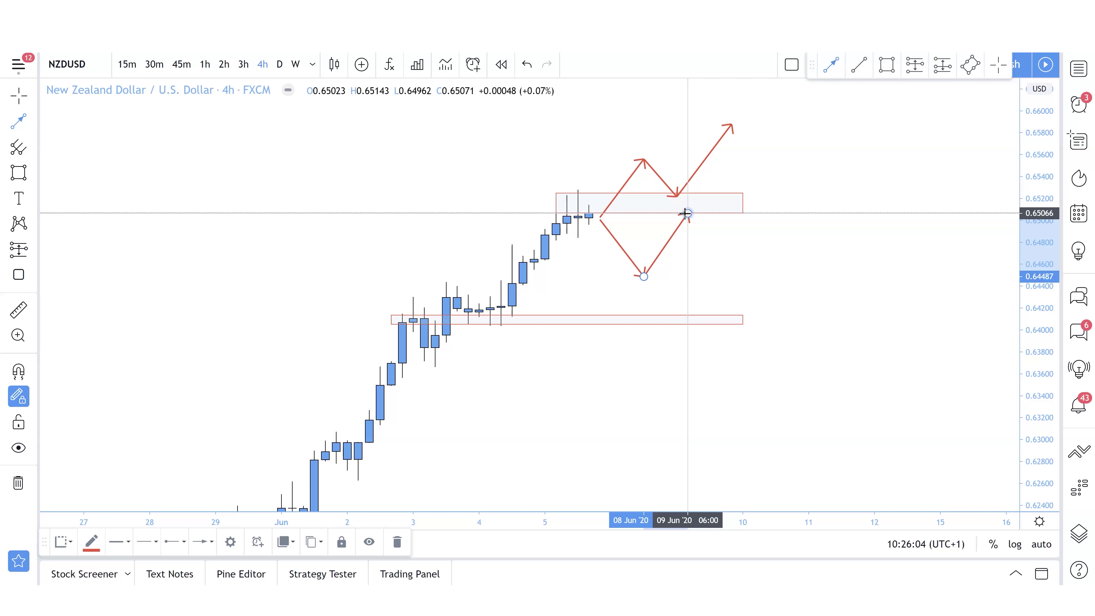
pyautogui.click(608, 208)
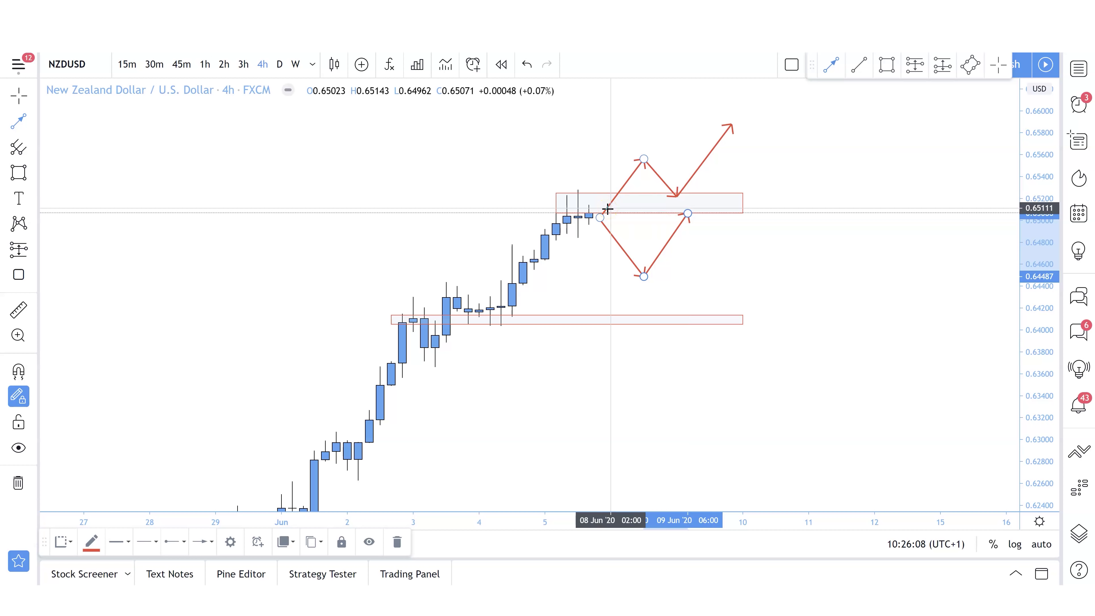
pyautogui.click(655, 221)
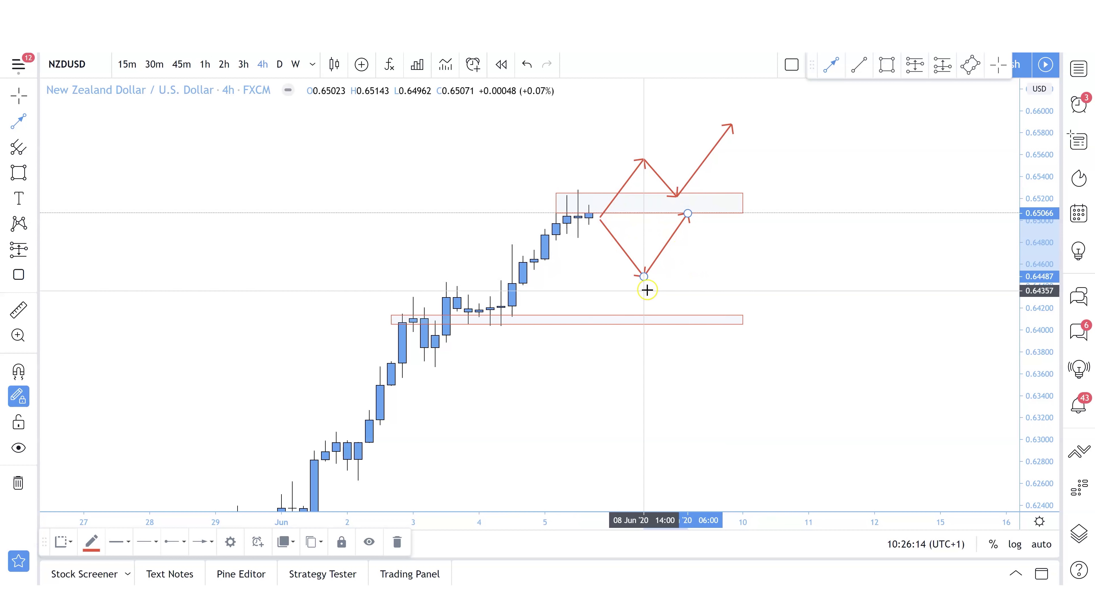
pyautogui.rightClick(675, 254)
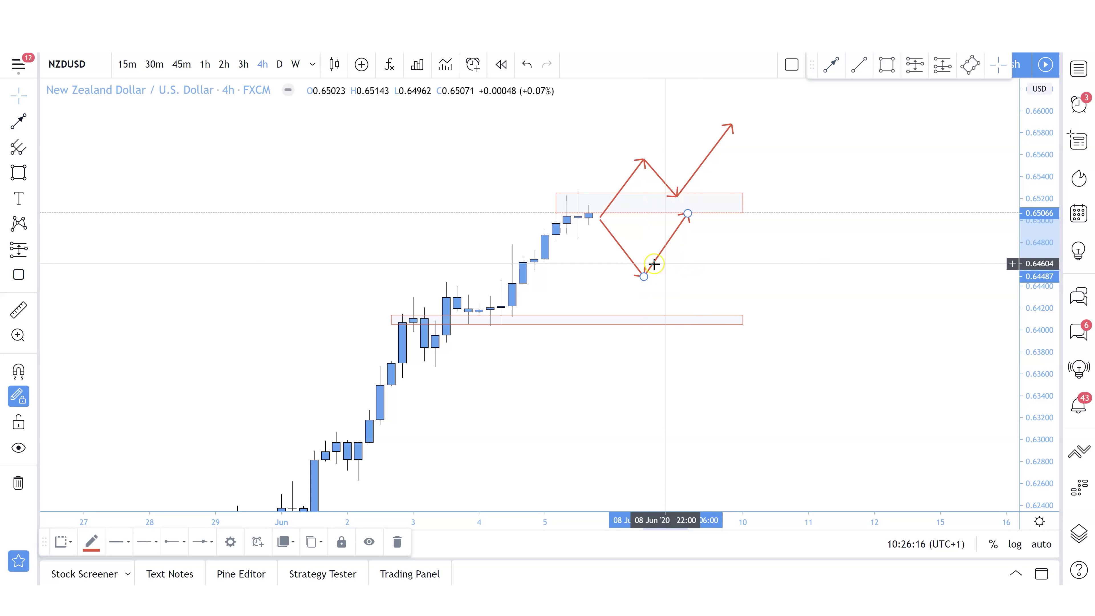
pyautogui.click(599, 214)
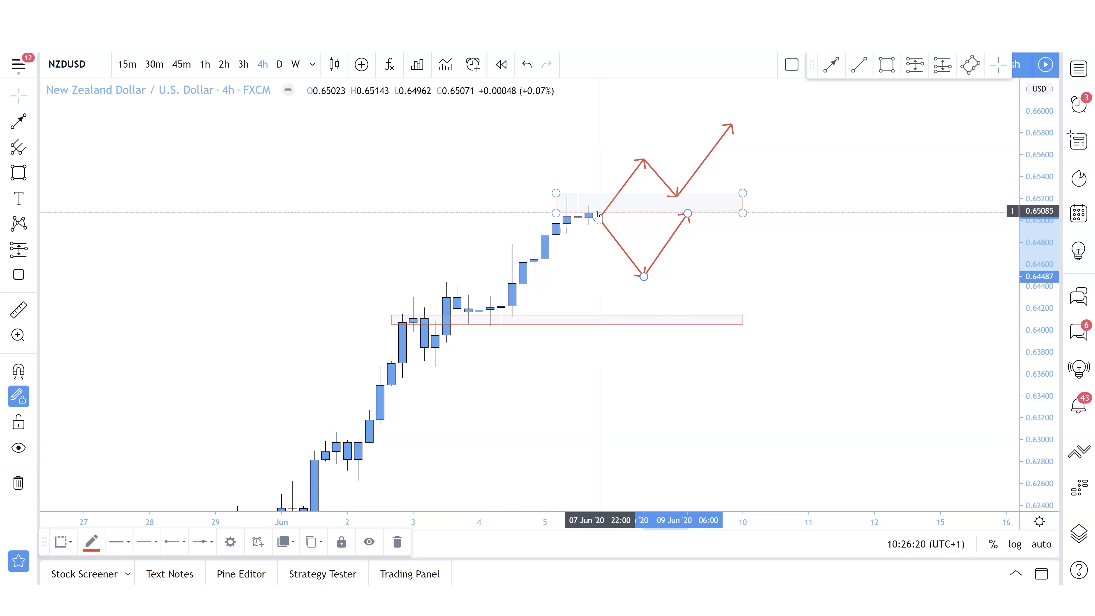
pyautogui.click(631, 249)
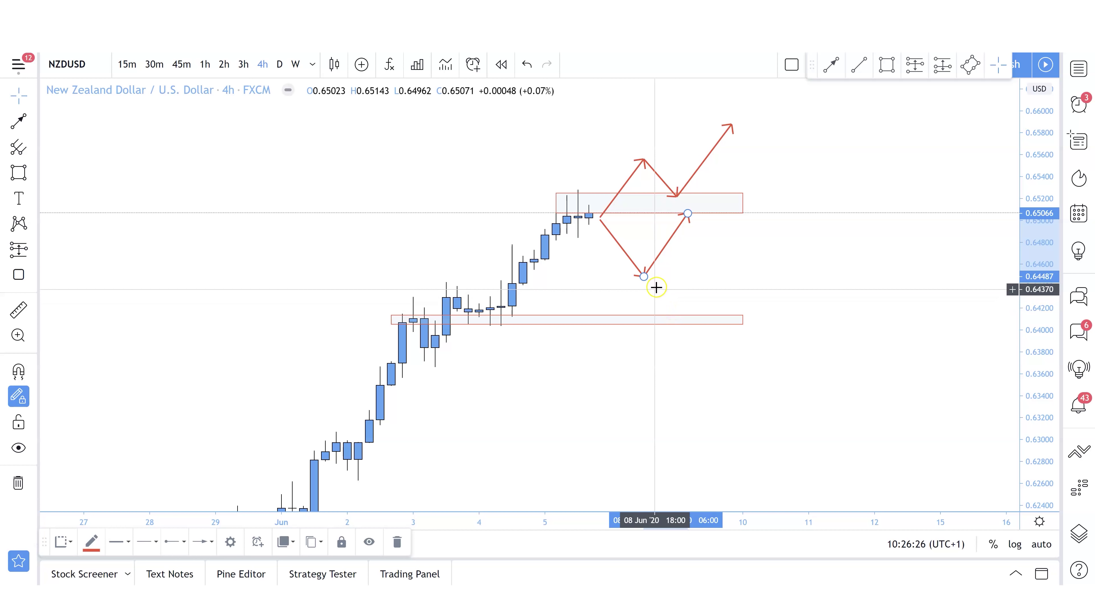
# Step: Draw black trend lines from 7 June down to about 0.6426 and up to 0.6461, a horizontal at 0.6464, and a vertical drop to 0.6356
pyautogui.click(33, 122)
pyautogui.click(80, 121)
pyautogui.click(600, 231)
pyautogui.click(655, 302)
pyautogui.click(758, 262)
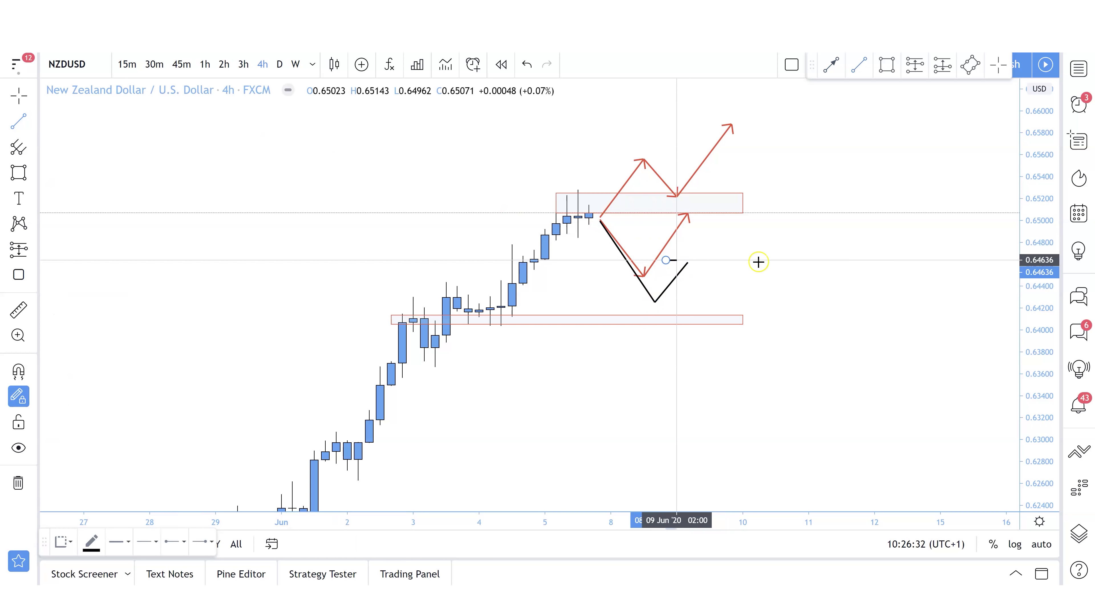
pyautogui.click(709, 264)
pyautogui.click(709, 378)
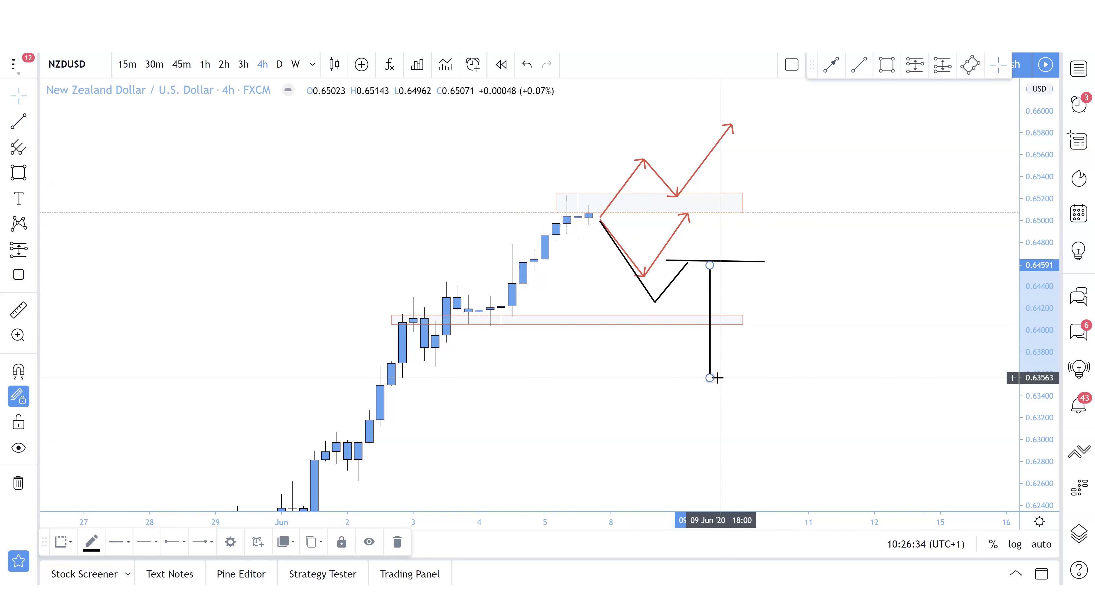
# Step: Delete the black trend lines drawn below the lower arrow path, including the vertical and horizontal ones
pyautogui.press('Delete')
pyautogui.click(712, 260)
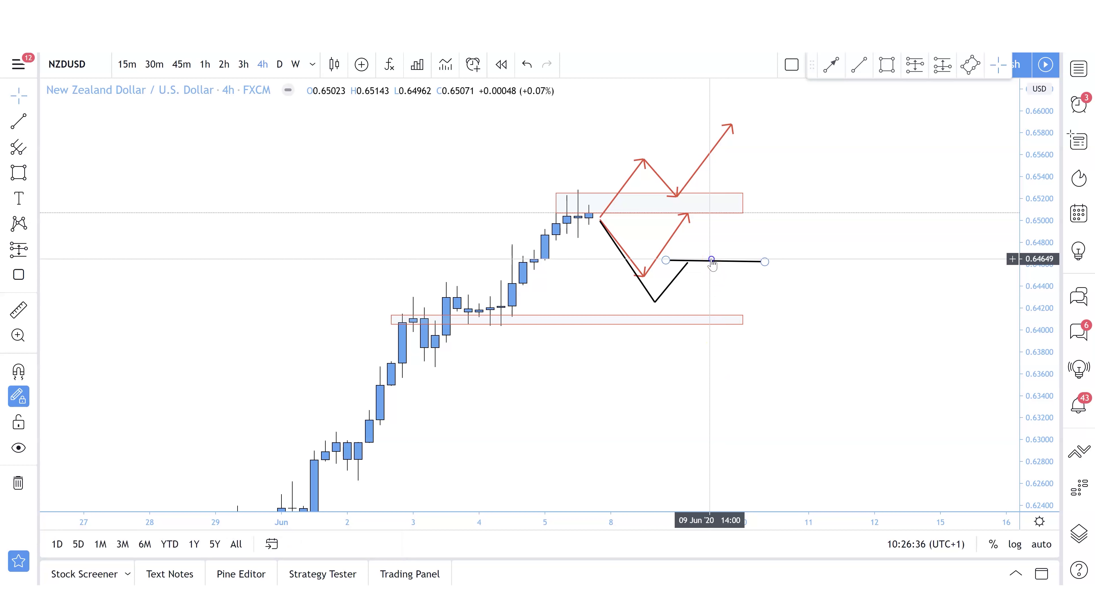
pyautogui.press('Delete')
pyautogui.click(677, 275)
pyautogui.press('Delete')
pyautogui.click(647, 289)
pyautogui.press('Delete')
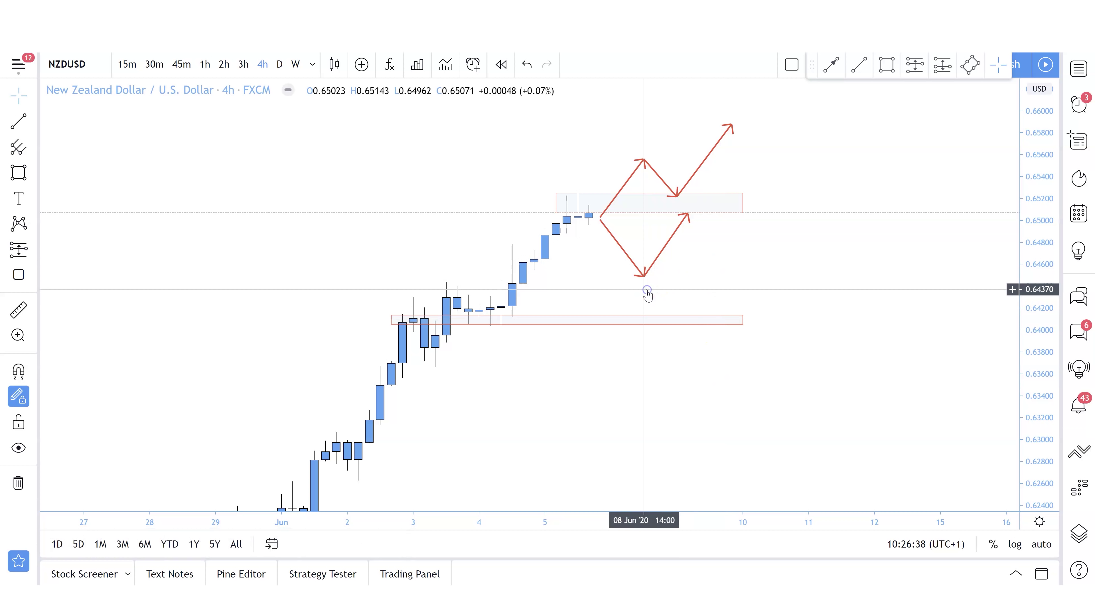
pyautogui.click(581, 216)
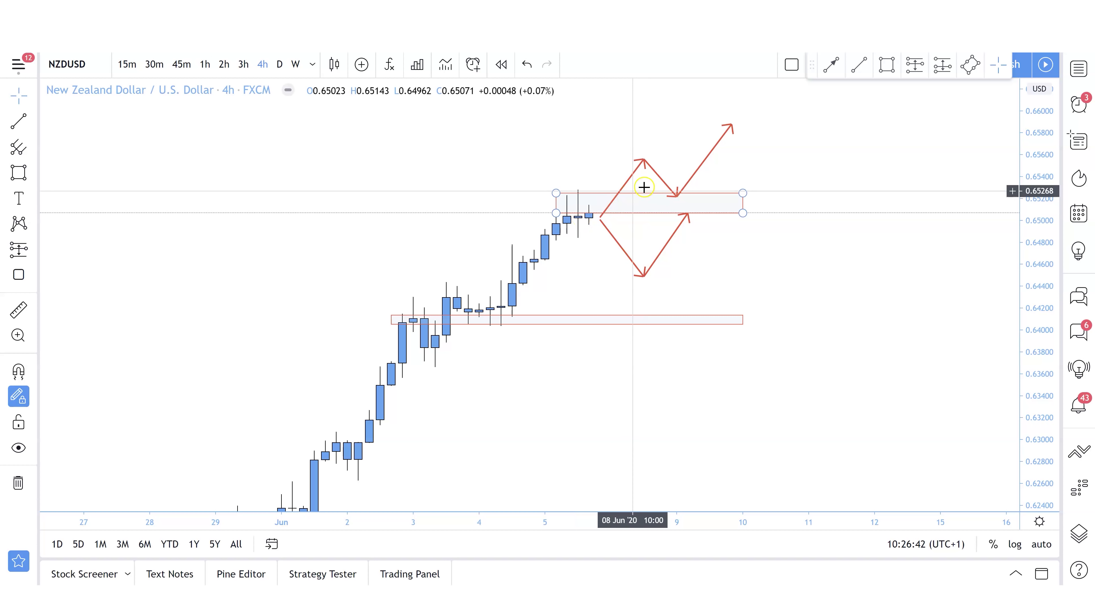
pyautogui.click(668, 193)
pyautogui.click(576, 207)
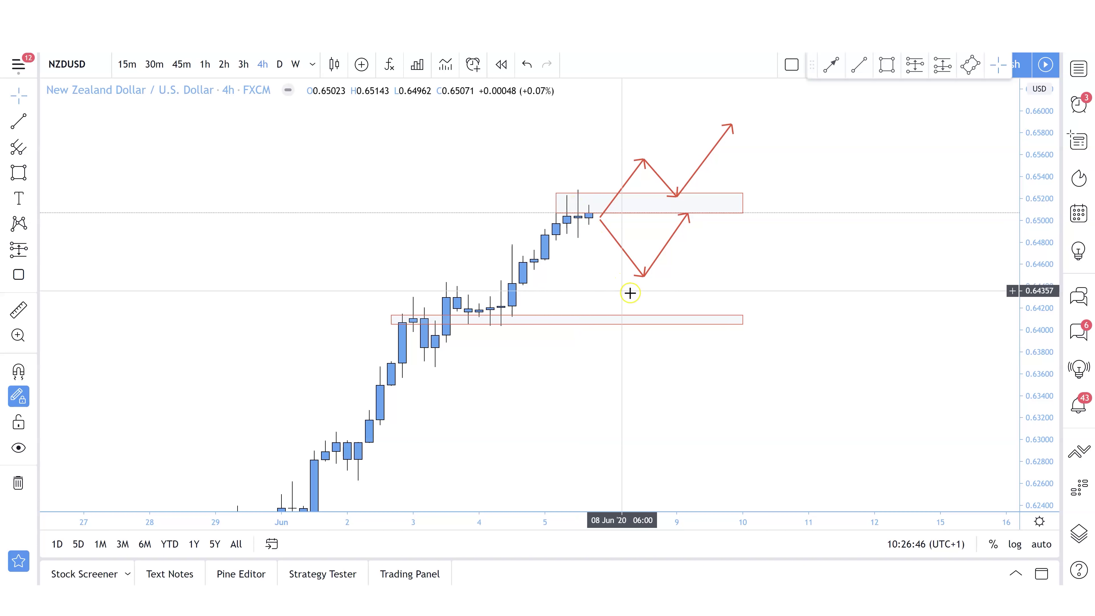
pyautogui.click(687, 215)
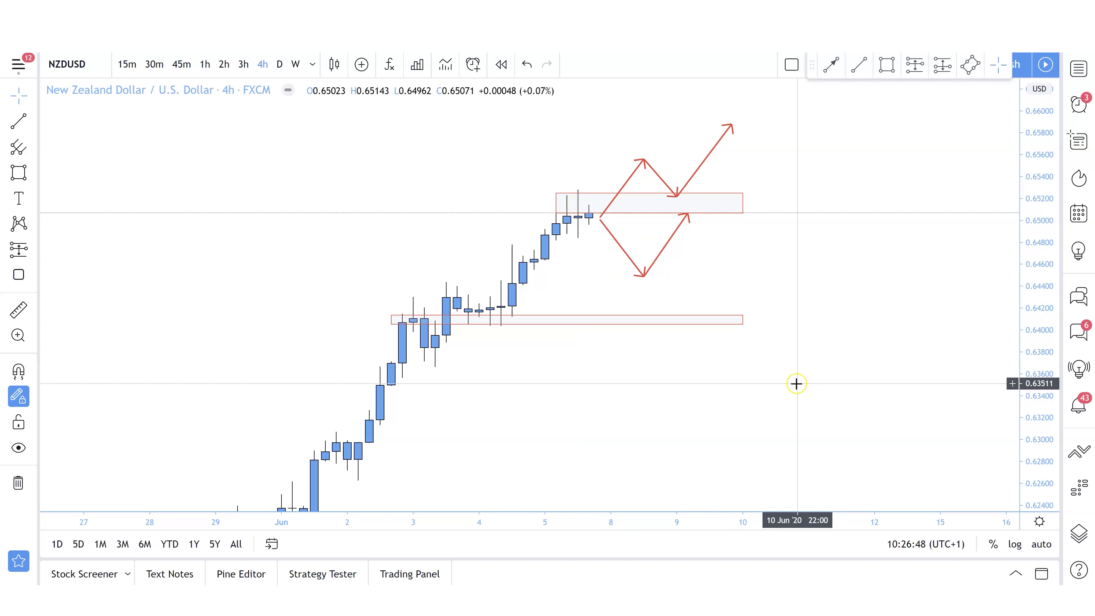
pyautogui.click(611, 302)
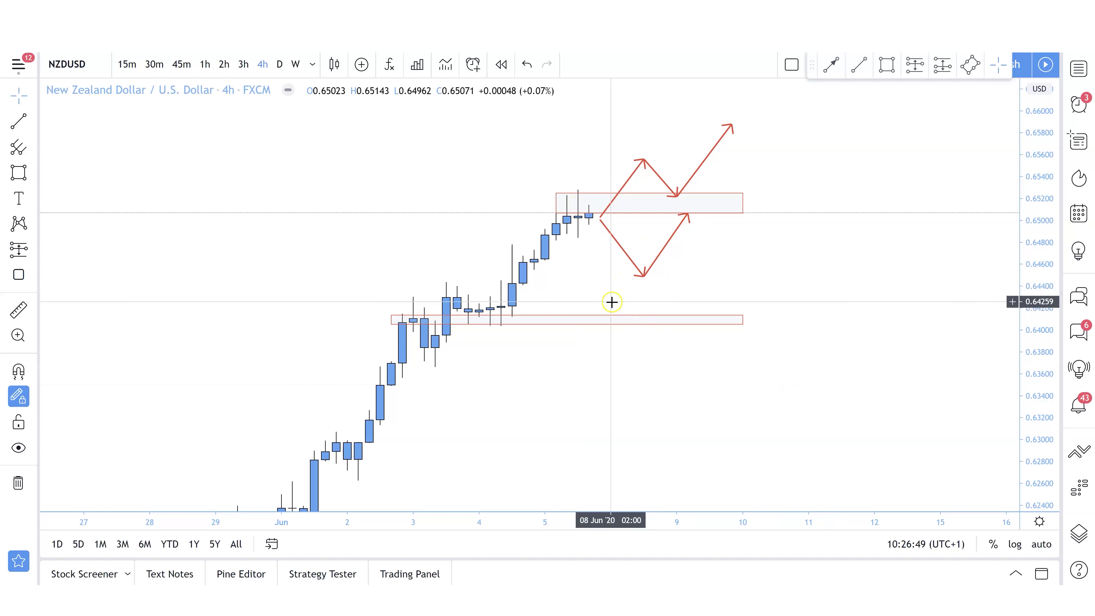
# Step: Draw a vertical down arrow on 8 June through the support zone, from about 0.6430 to 0.6358
pyautogui.click(30, 122)
pyautogui.click(52, 349)
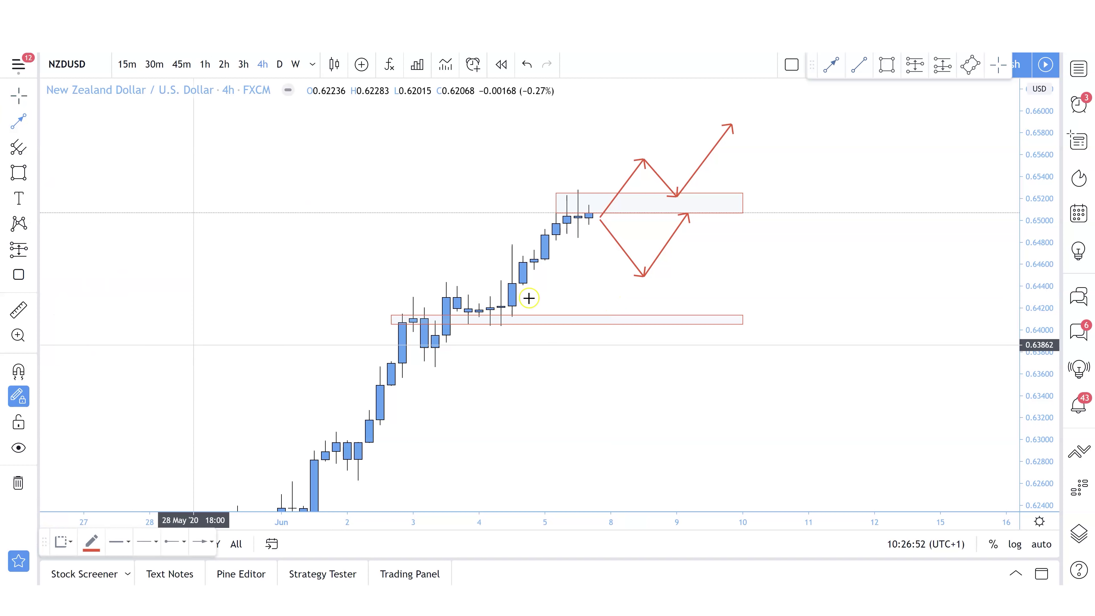
pyautogui.moveTo(644, 296); pyautogui.dragTo(644, 375)
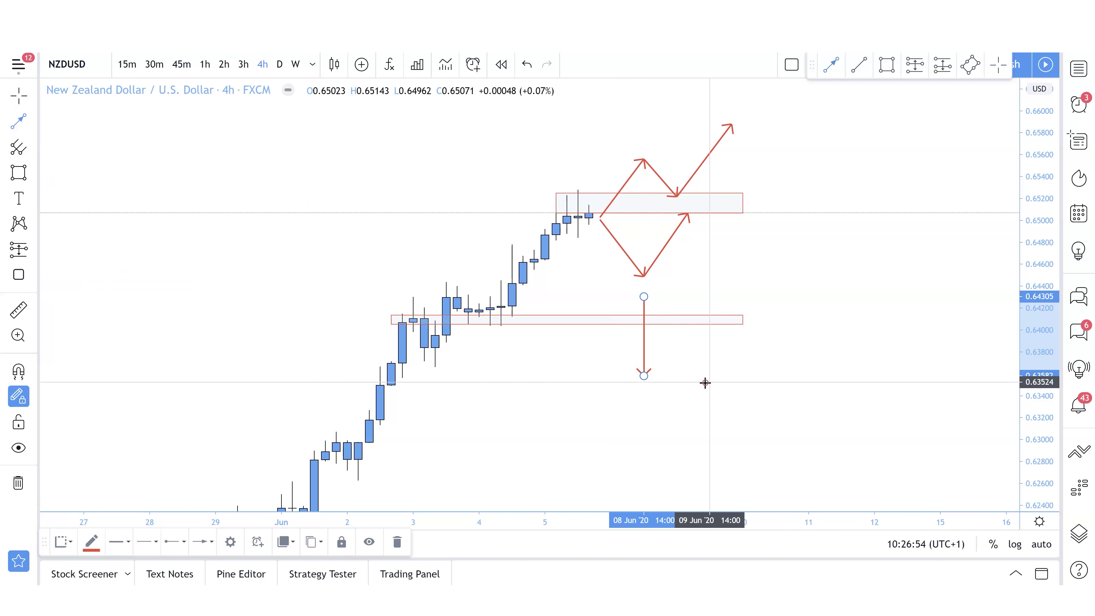
pyautogui.click(704, 382)
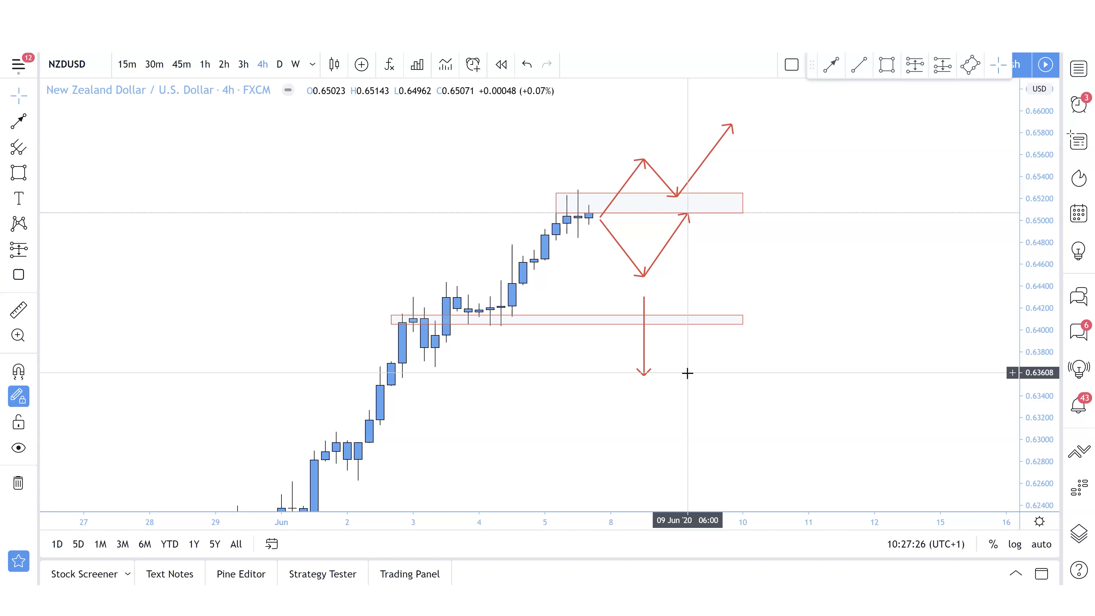
# Step: Switch the chart to AUDCHF on the 4-hour timeframe
pyautogui.press('Down')
pyautogui.moveTo(523, 379); pyautogui.dragTo(617, 376)
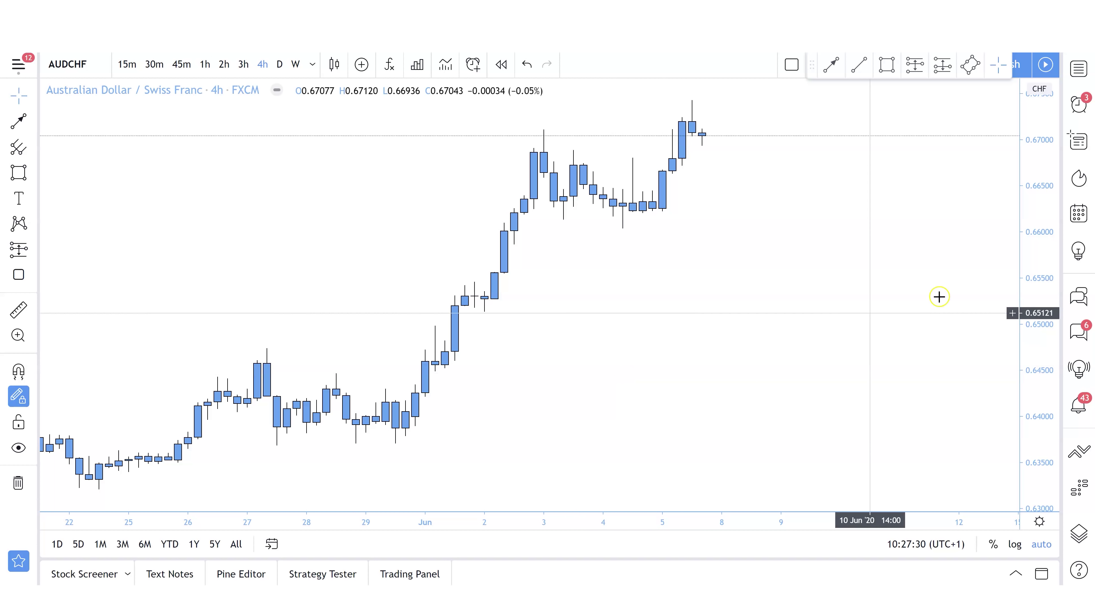
pyautogui.moveTo(823, 314); pyautogui.dragTo(823, 321)
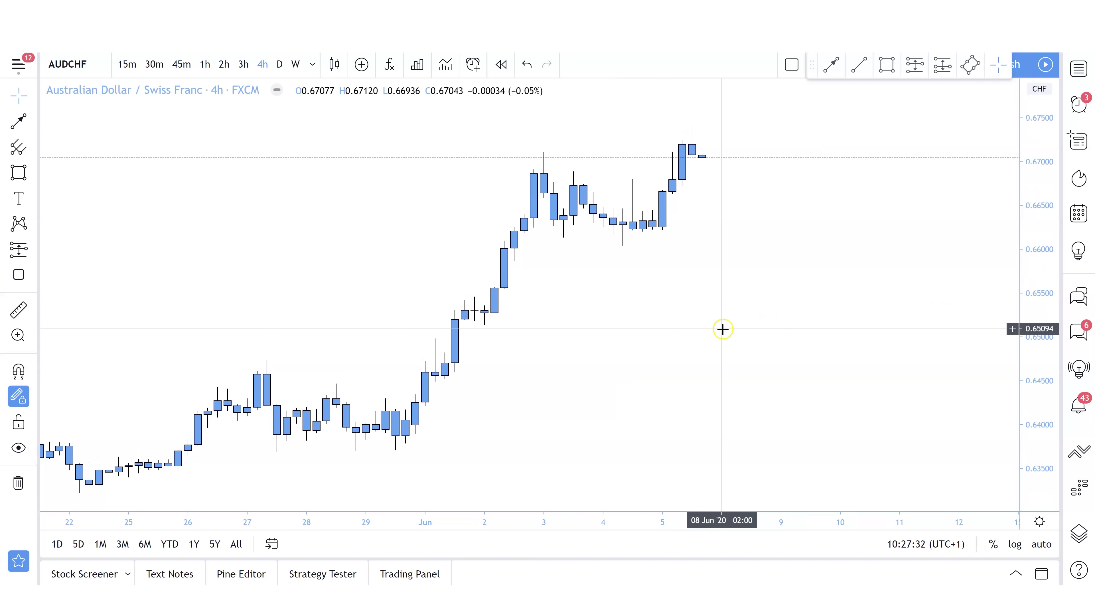
pyautogui.moveTo(722, 334); pyautogui.dragTo(726, 340)
pyautogui.moveTo(609, 316); pyautogui.dragTo(606, 328)
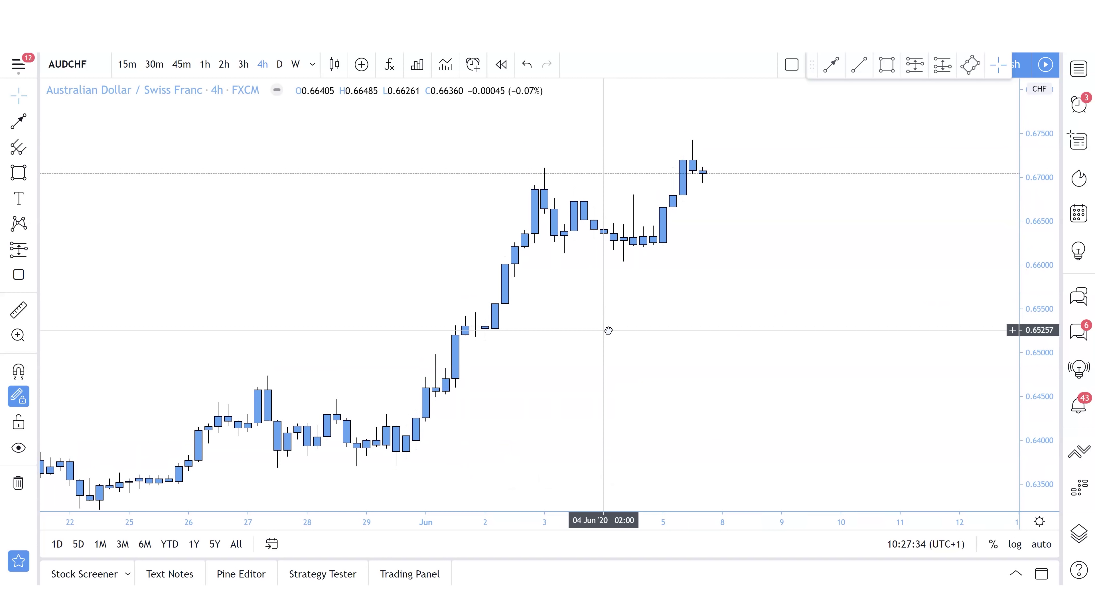
# Step: Draw a rectangle zone around the 2–5 June consolidation, at about 0.6688 to 0.6620, reaching 7 June
pyautogui.click(16, 171)
pyautogui.click(524, 189)
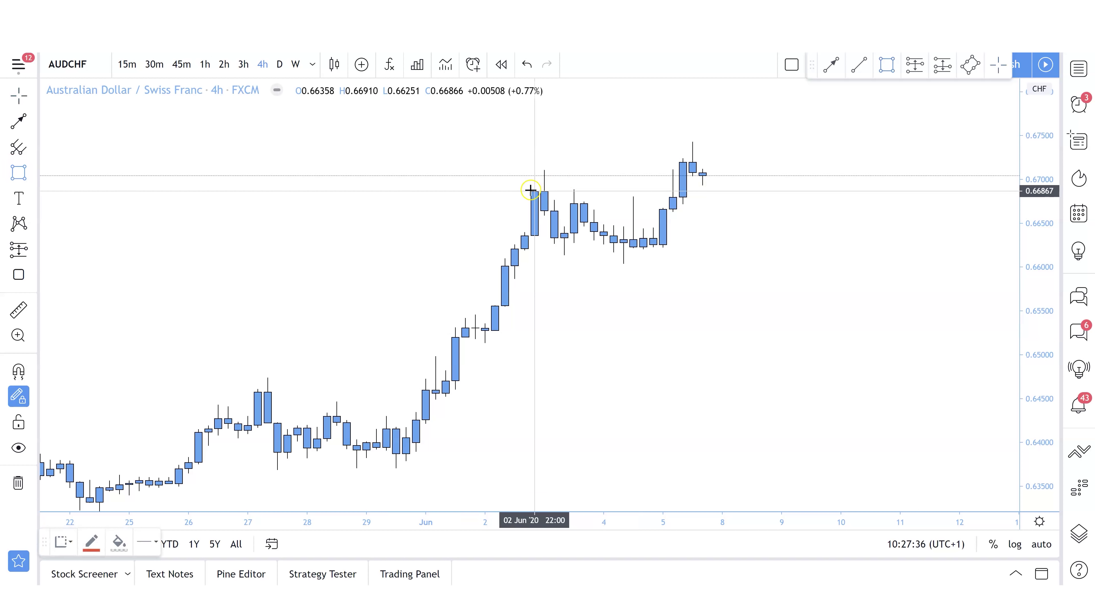
pyautogui.click(712, 215)
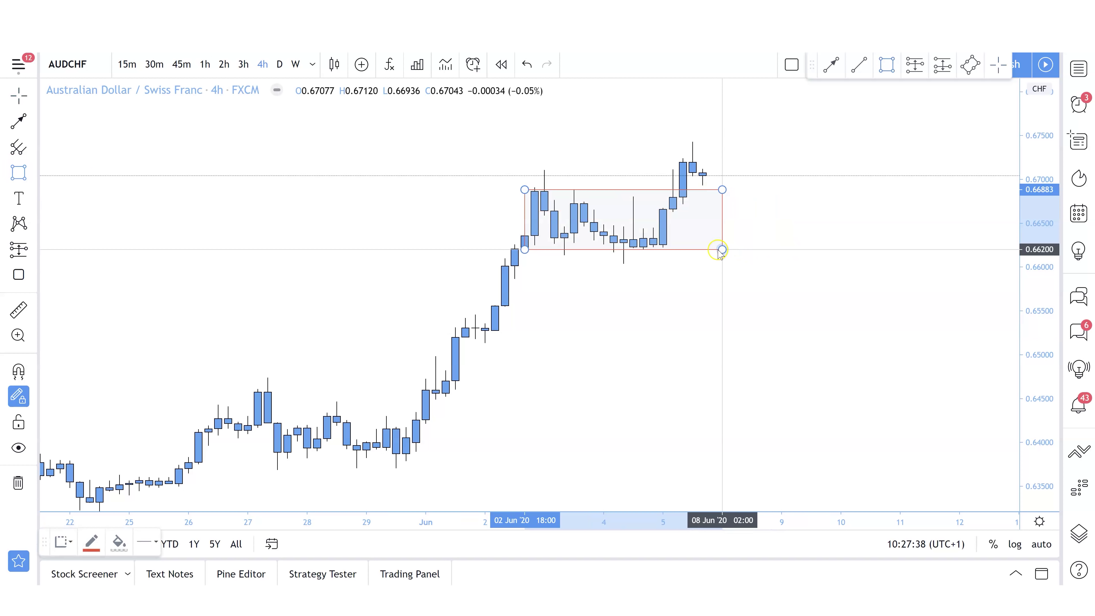
pyautogui.click(712, 247)
pyautogui.click(725, 285)
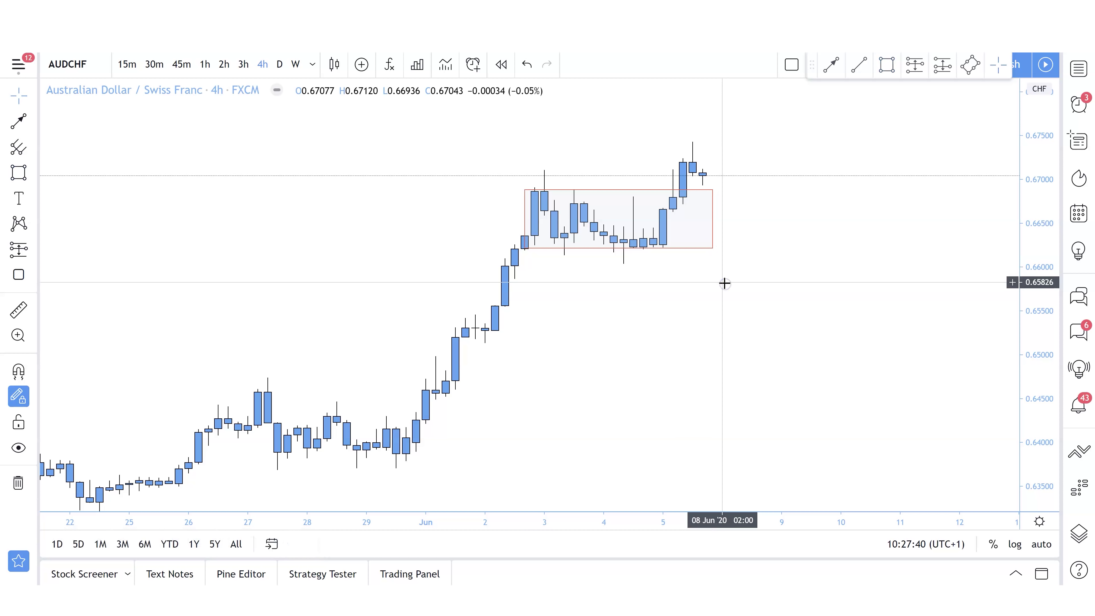
# Step: Extend the right edge of the consolidation zone to 9 June 06:00
pyautogui.moveTo(713, 248); pyautogui.dragTo(686, 248)
pyautogui.click(723, 293)
pyautogui.moveTo(719, 298); pyautogui.dragTo(718, 303)
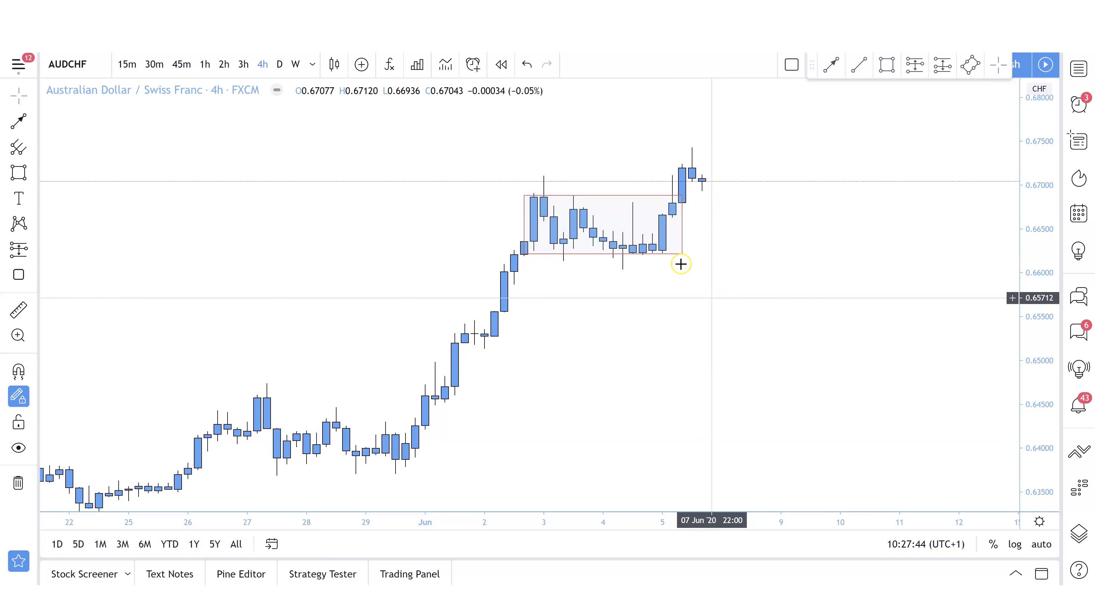
pyautogui.moveTo(682, 253); pyautogui.dragTo(789, 256)
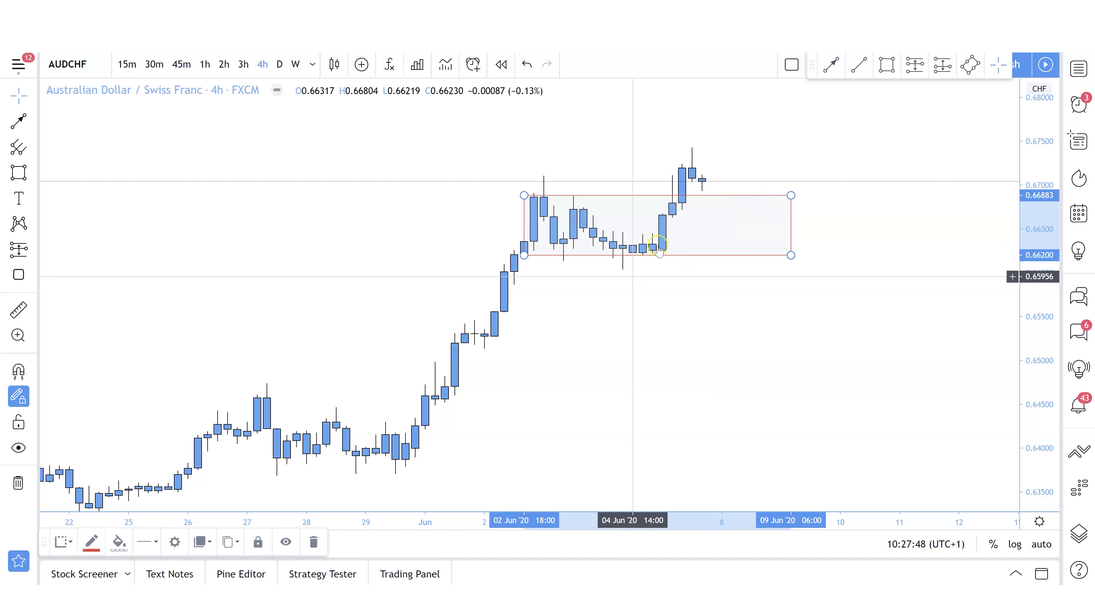
pyautogui.click(683, 183)
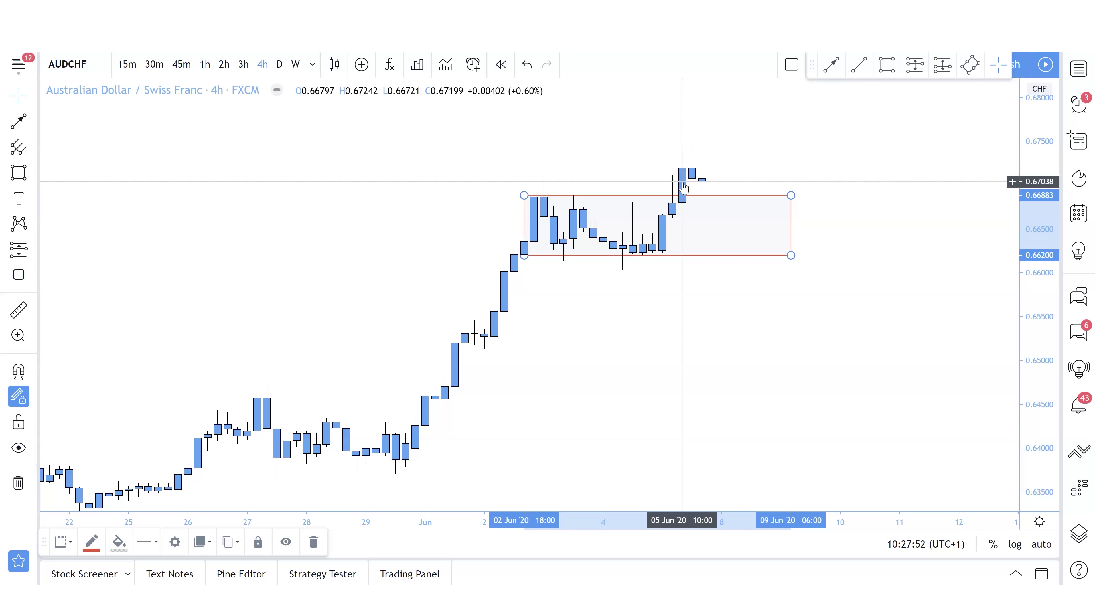
pyautogui.click(18, 121)
pyautogui.click(662, 190)
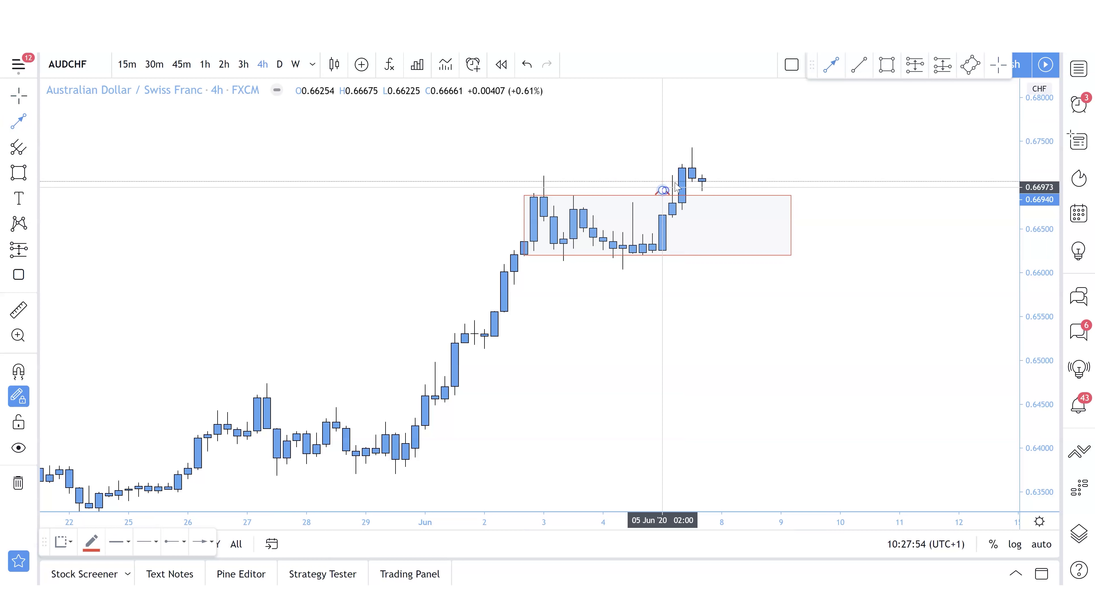
pyautogui.doubleClick(702, 122)
pyautogui.click(747, 187)
pyautogui.doubleClick(751, 190)
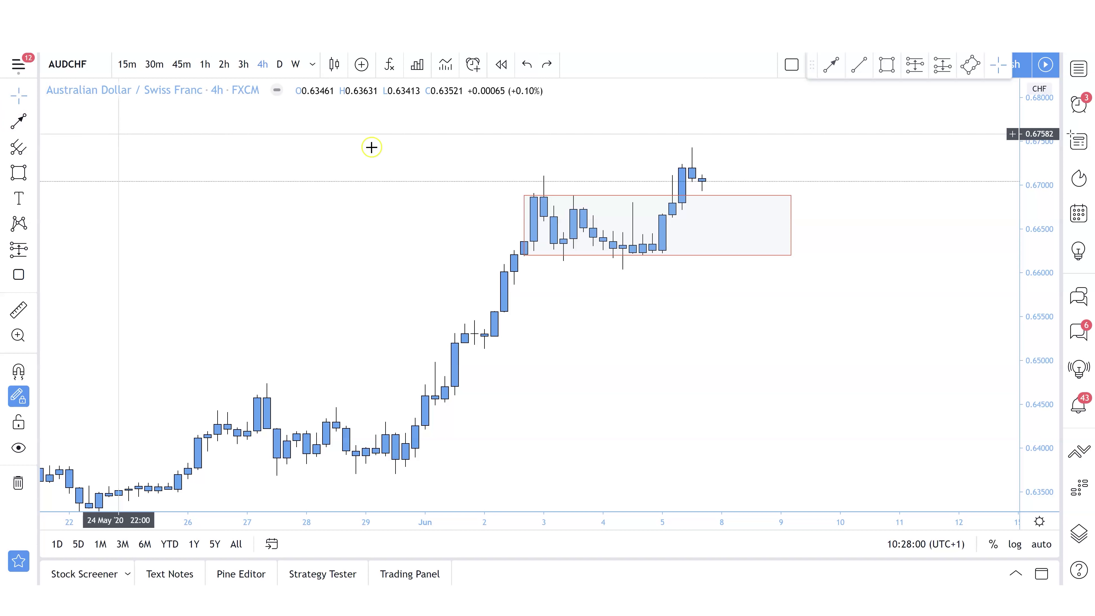
# Step: Draw arrows from about 0.6708 down to 0.6690 on 7 June, and from 0.6694 down to 0.6662 and 0.6690 up to 0.6767 on 8 June
pyautogui.click(711, 178)
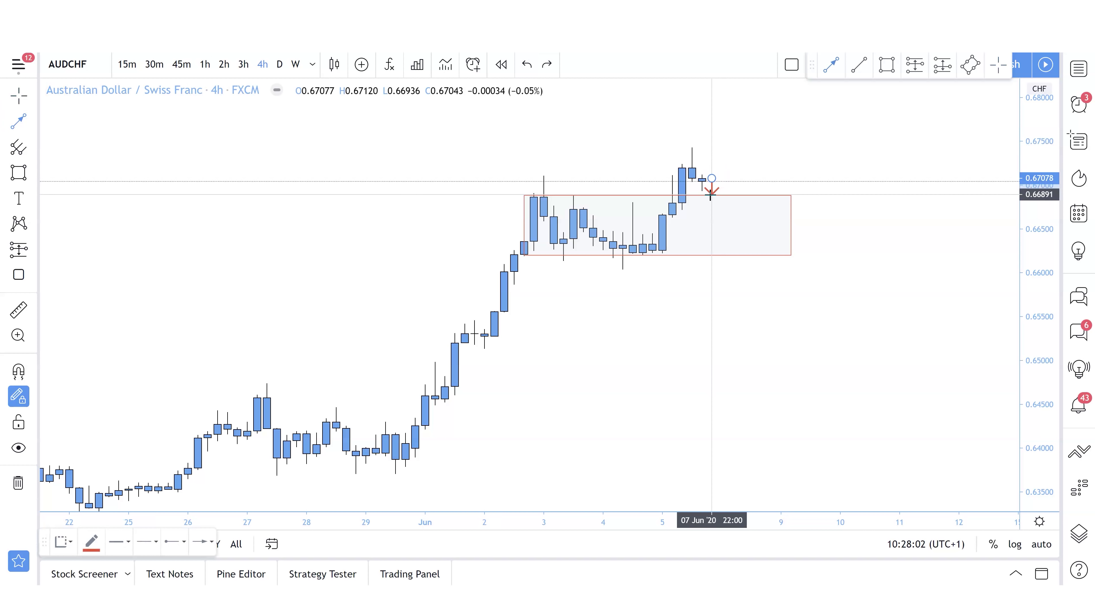
pyautogui.click(710, 195)
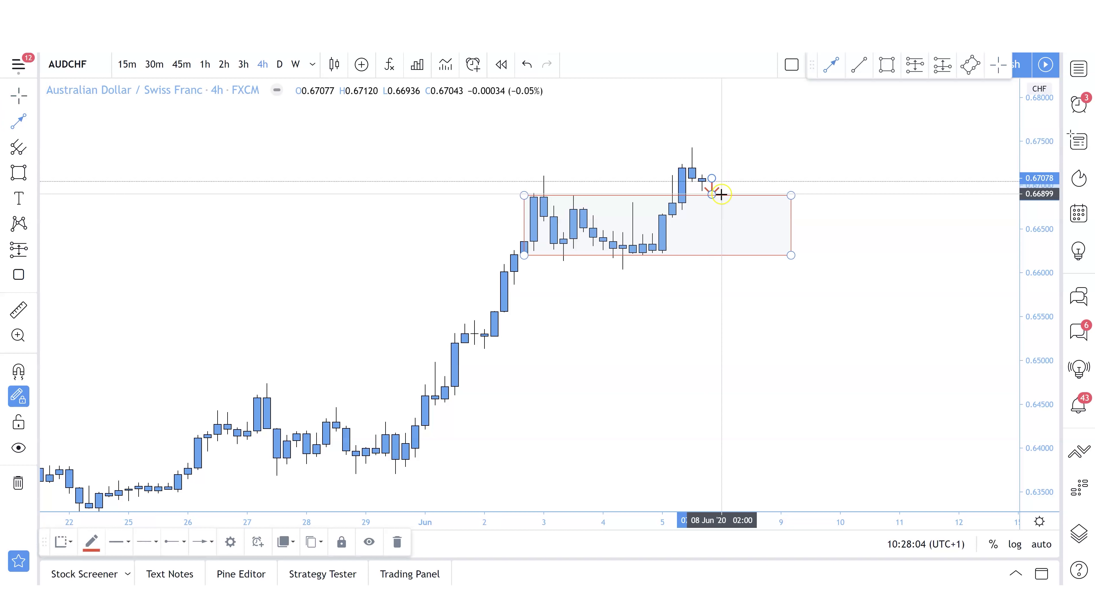
pyautogui.click(732, 190)
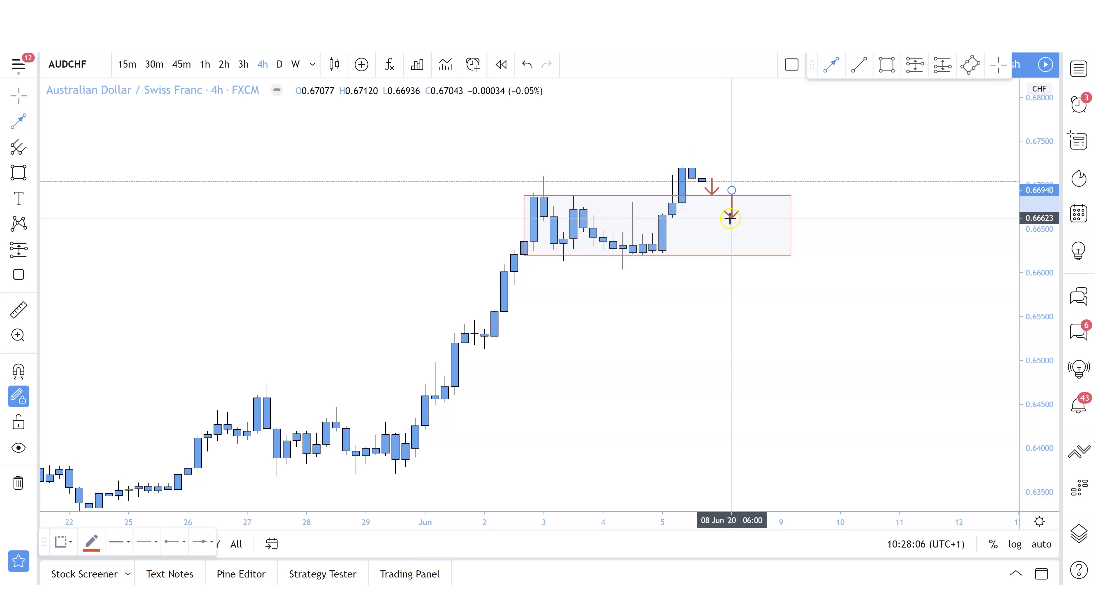
pyautogui.click(730, 219)
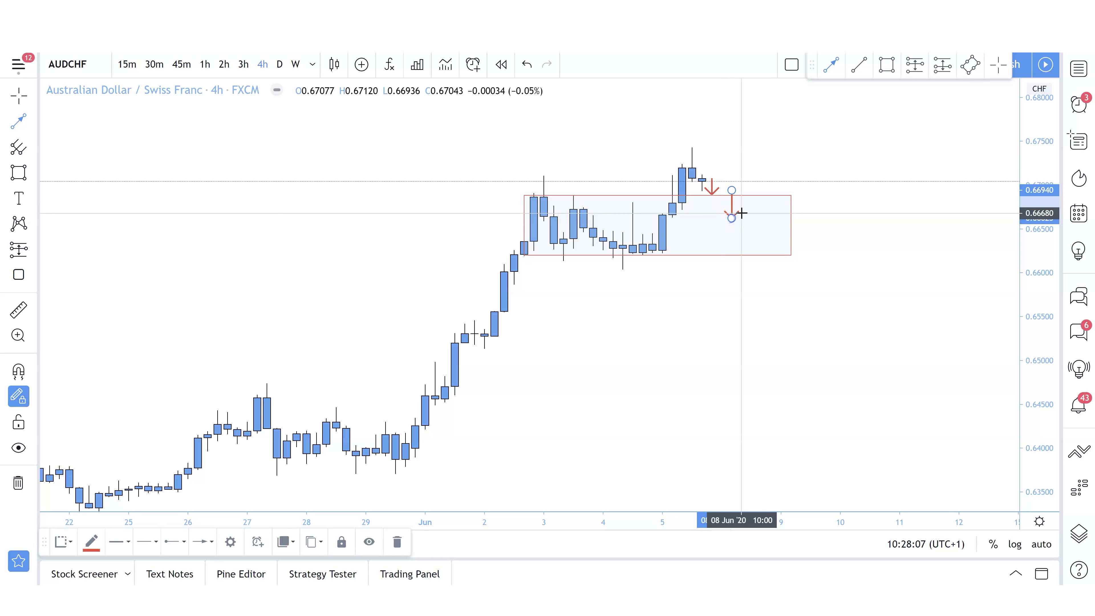
pyautogui.click(751, 194)
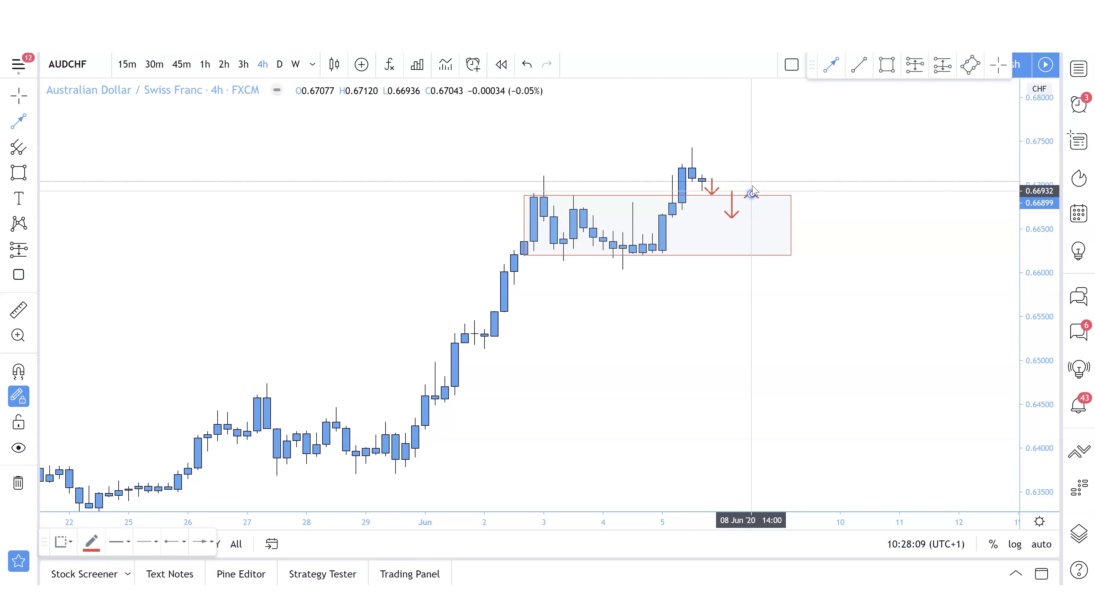
pyautogui.click(751, 126)
# Step: Draw a black horizontal trend line at about 0.6724 from the 5 June 10:00 candle to 9 June
pyautogui.click(32, 123)
pyautogui.click(77, 118)
pyautogui.click(681, 164)
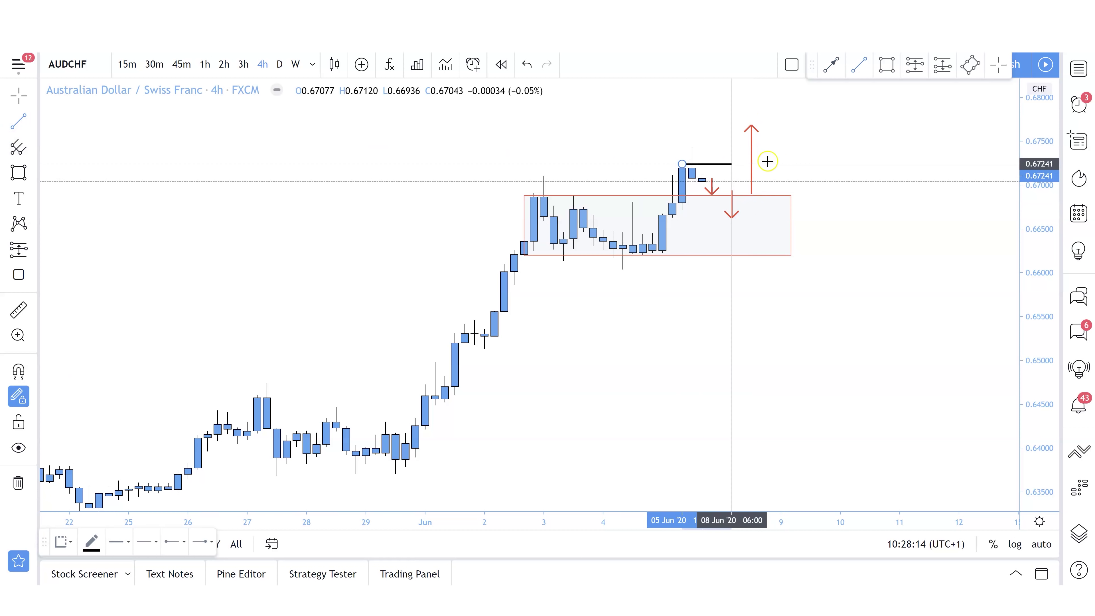
pyautogui.click(825, 164)
pyautogui.click(836, 231)
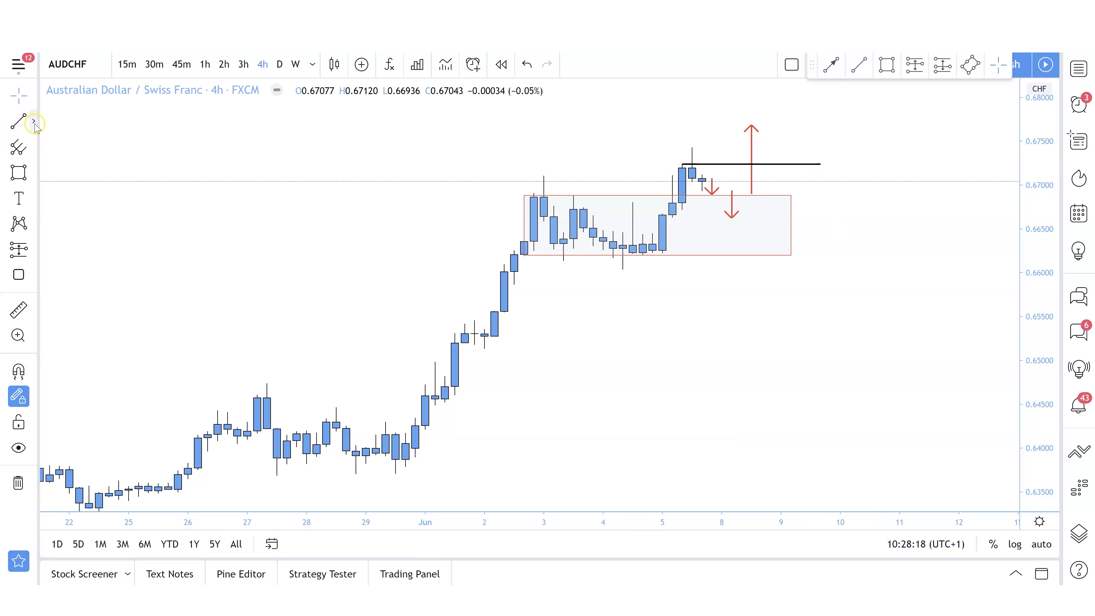
# Step: Draw arrows at the black line on 9 June, from about 0.6744 down to 0.6727 and from 0.6724 up to 0.6798
pyautogui.click(34, 123)
pyautogui.click(86, 350)
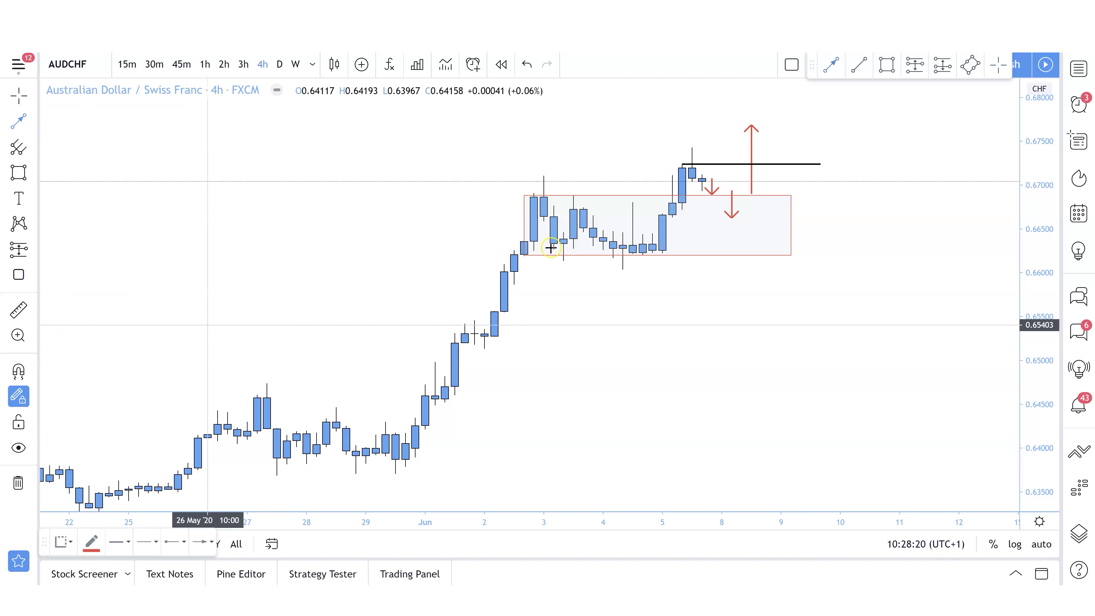
pyautogui.click(781, 146)
pyautogui.click(783, 162)
pyautogui.click(810, 164)
pyautogui.click(810, 100)
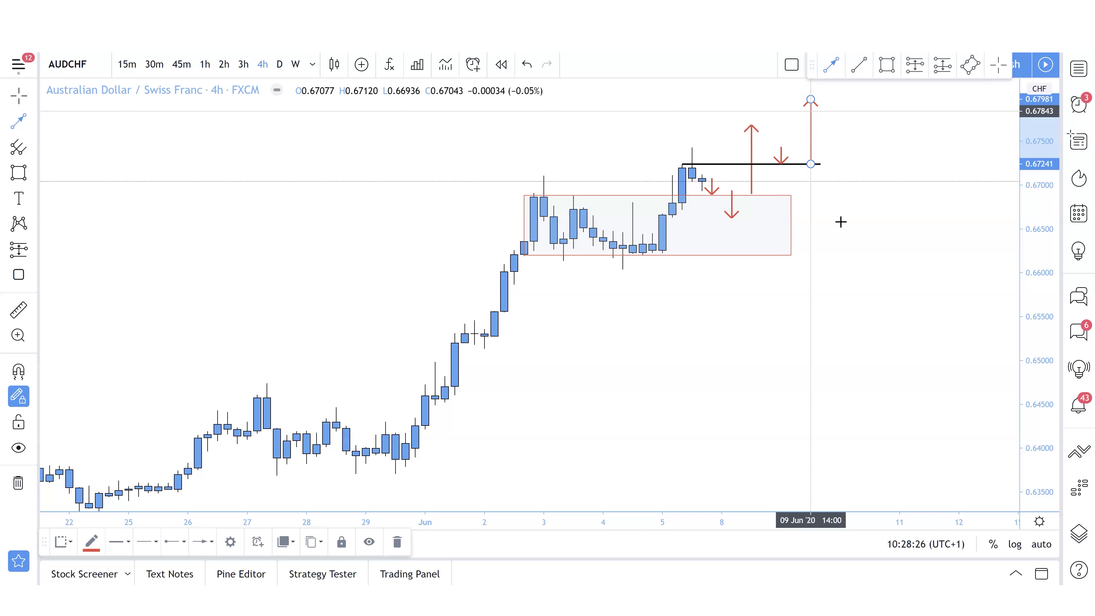
pyautogui.moveTo(870, 296); pyautogui.dragTo(836, 333)
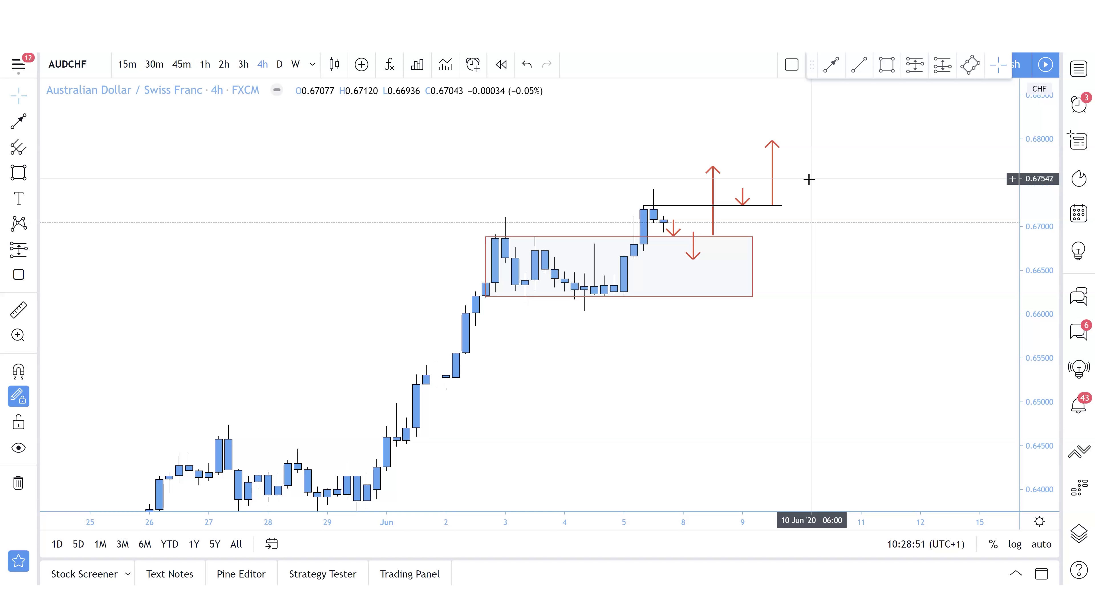
pyautogui.click(578, 277)
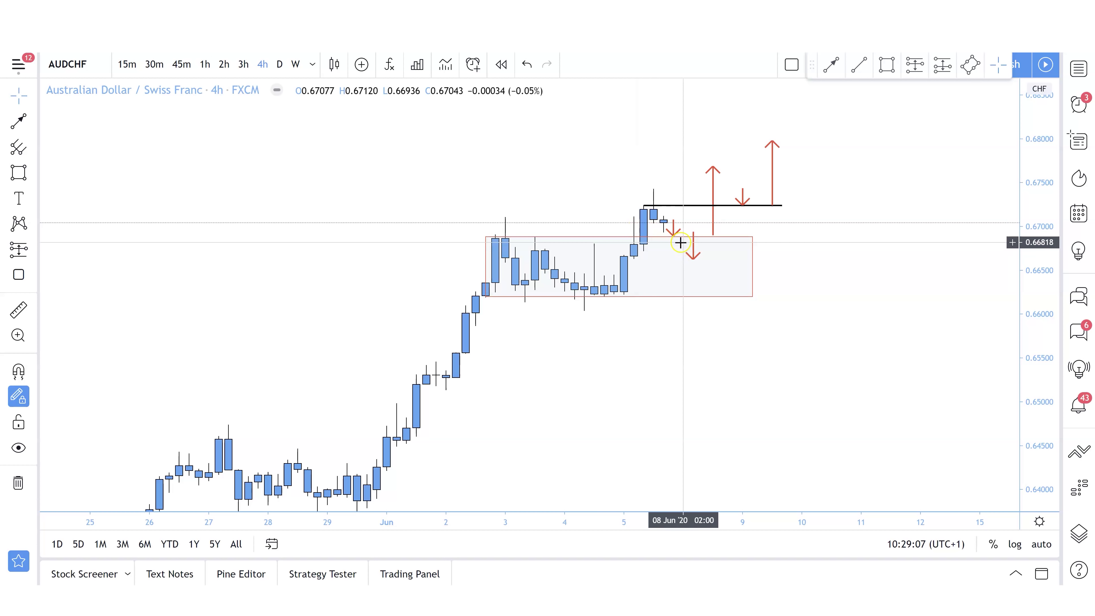
pyautogui.click(713, 189)
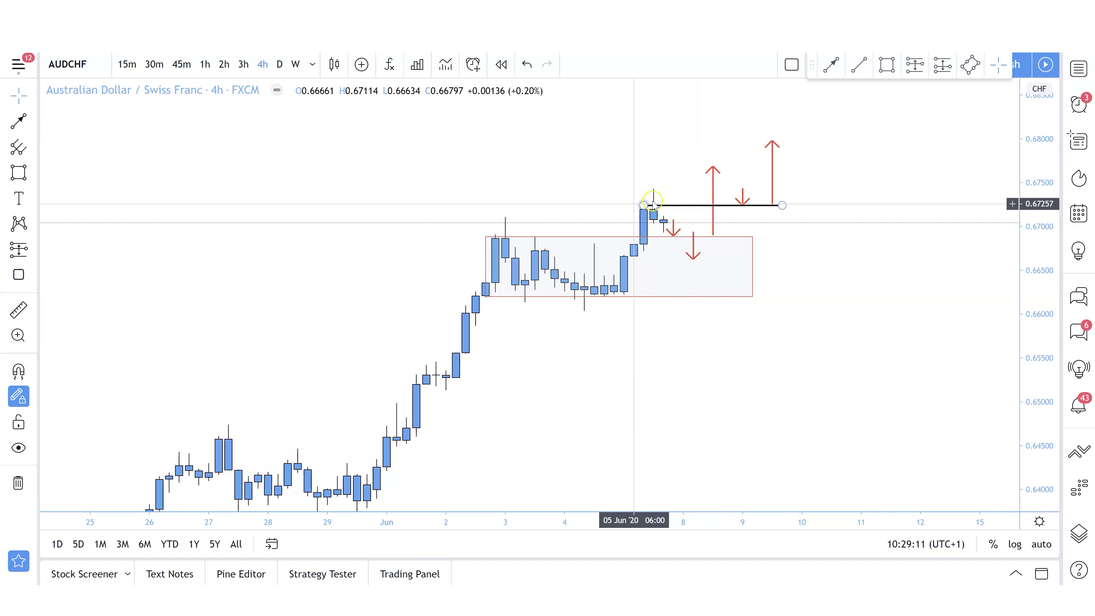
pyautogui.click(735, 225)
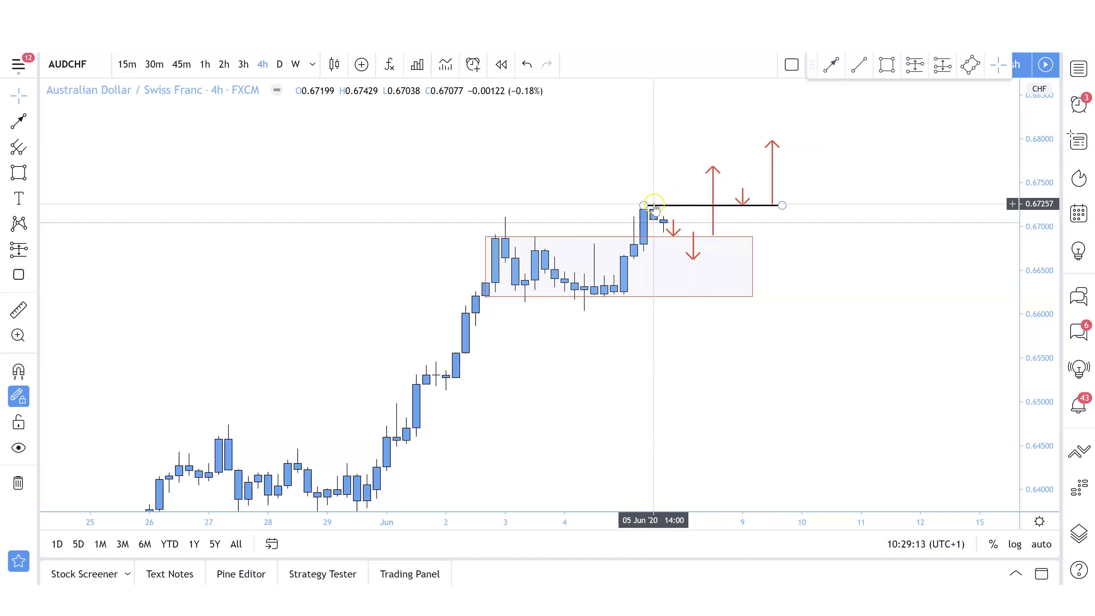
# Step: Draw a thin rectangle zone along the base of the consolidation, at about 0.6628 to 0.6615, from 2 June 18:00 to 10 June 10:00
pyautogui.click(33, 172)
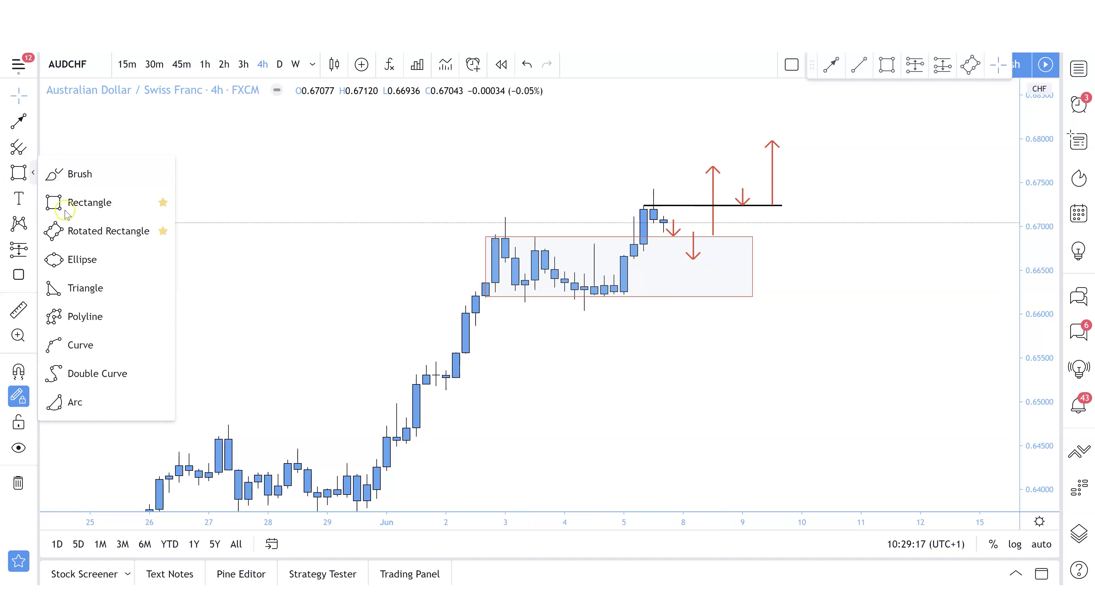
pyautogui.click(79, 203)
pyautogui.click(485, 297)
pyautogui.click(802, 298)
pyautogui.moveTo(806, 301); pyautogui.dragTo(821, 289)
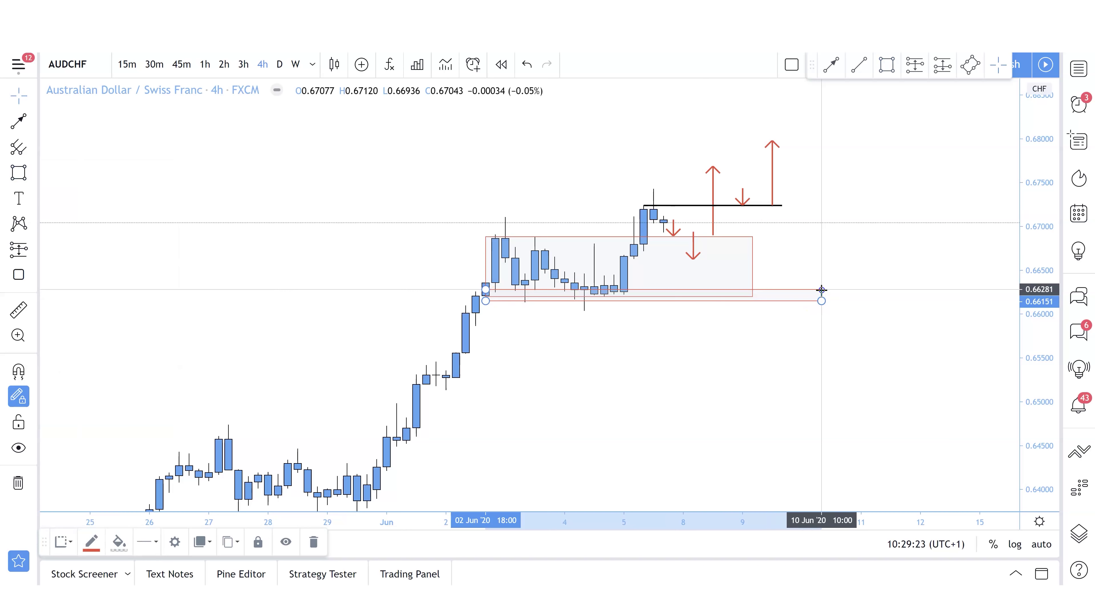
pyautogui.click(794, 342)
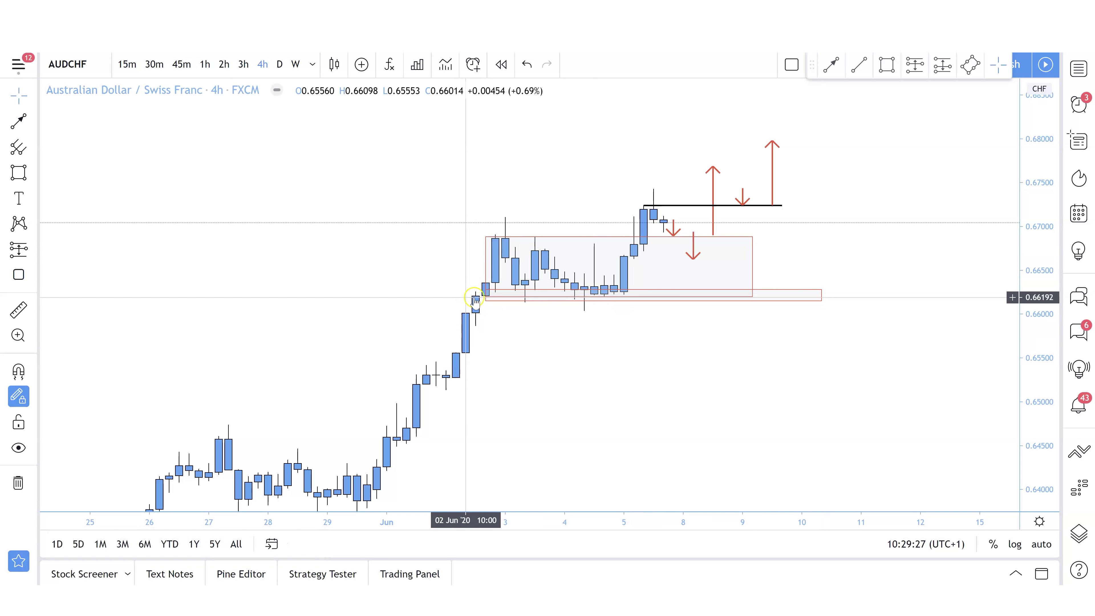
pyautogui.click(737, 298)
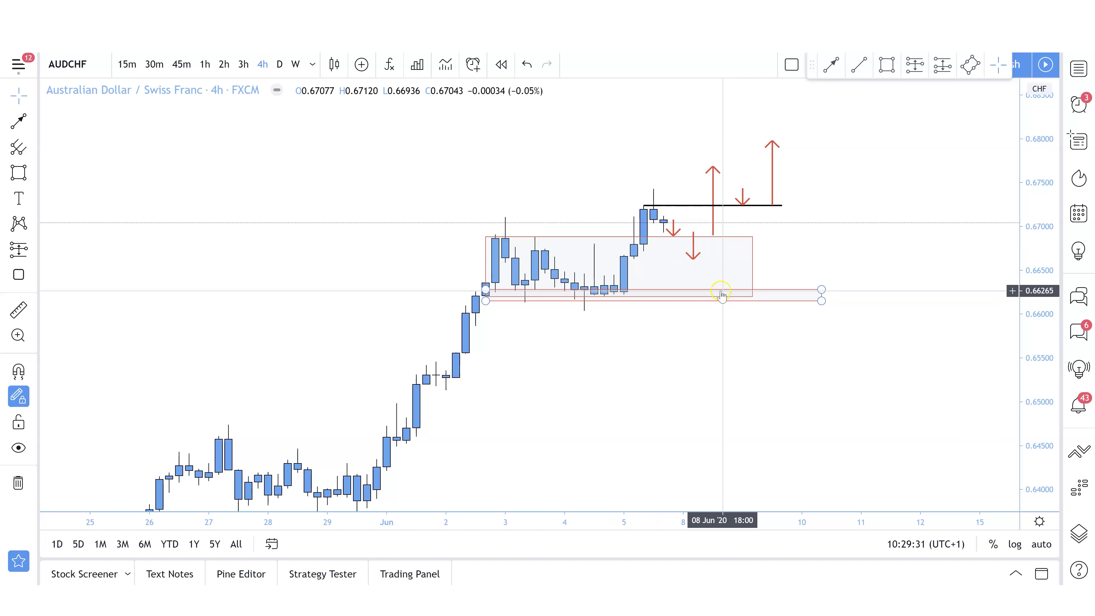
pyautogui.click(751, 325)
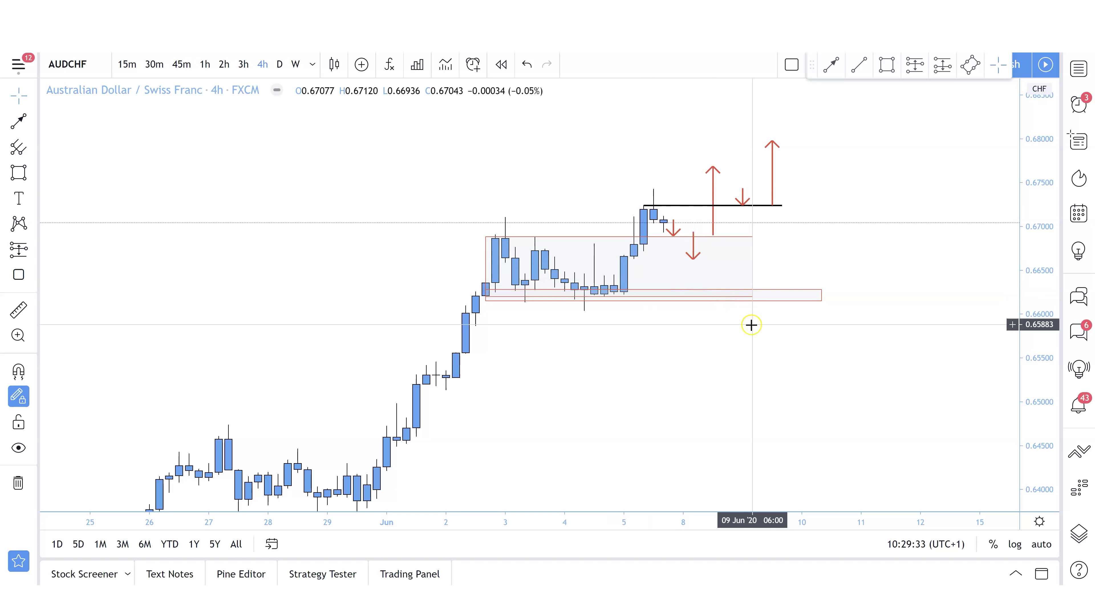
pyautogui.moveTo(723, 365); pyautogui.dragTo(674, 367)
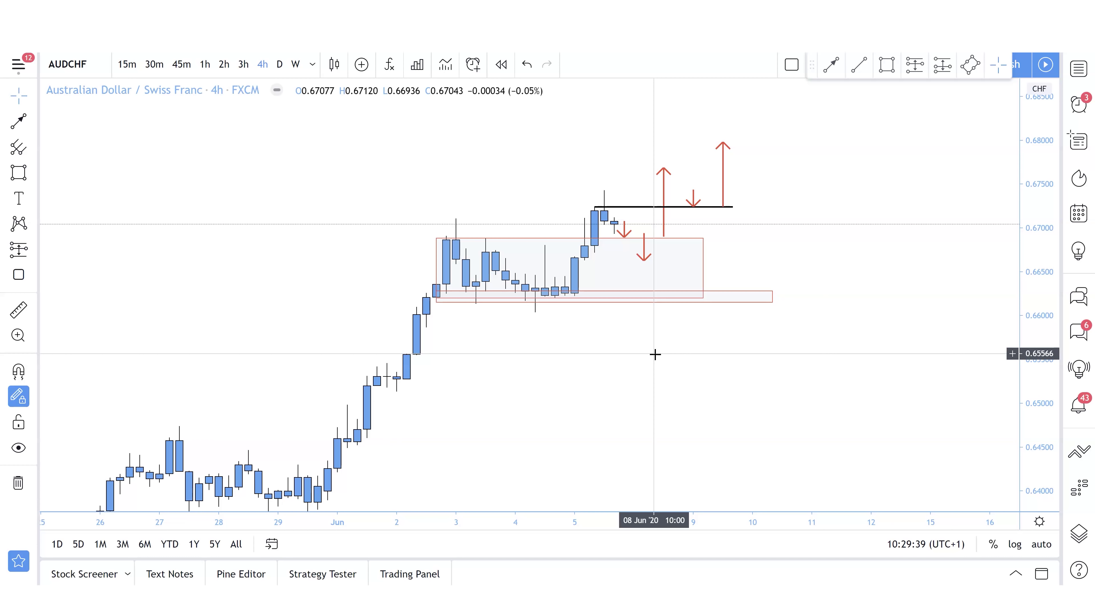
# Step: Switch to the EURUSD chart and draw a rectangle zone over the 4–5 June highs, at about 1.1369 to 1.1348, reaching 11 June
pyautogui.press('Down')
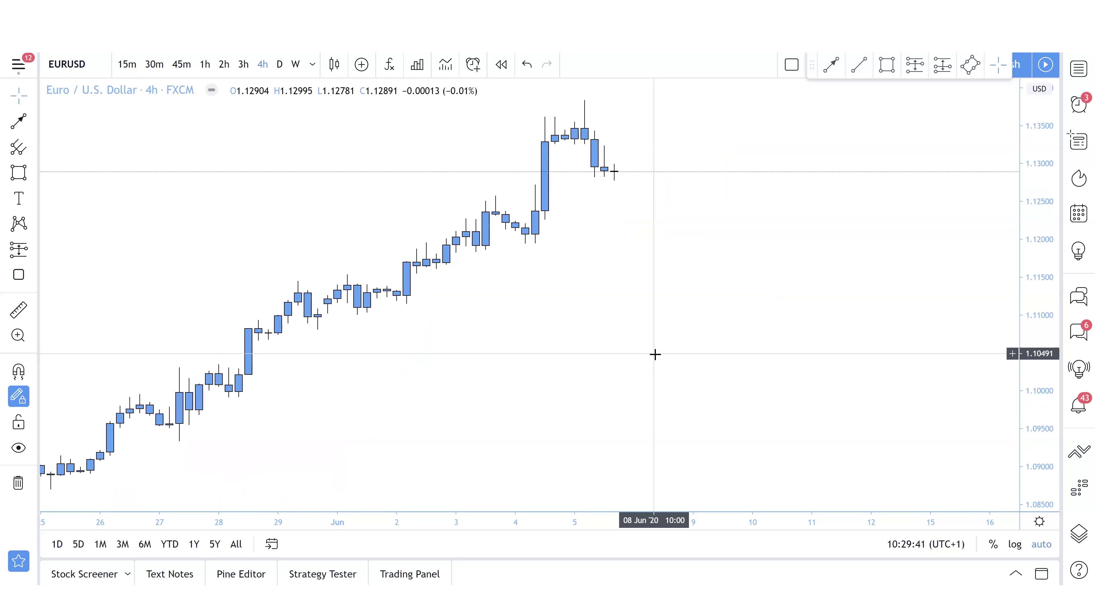
pyautogui.moveTo(586, 348); pyautogui.dragTo(689, 343)
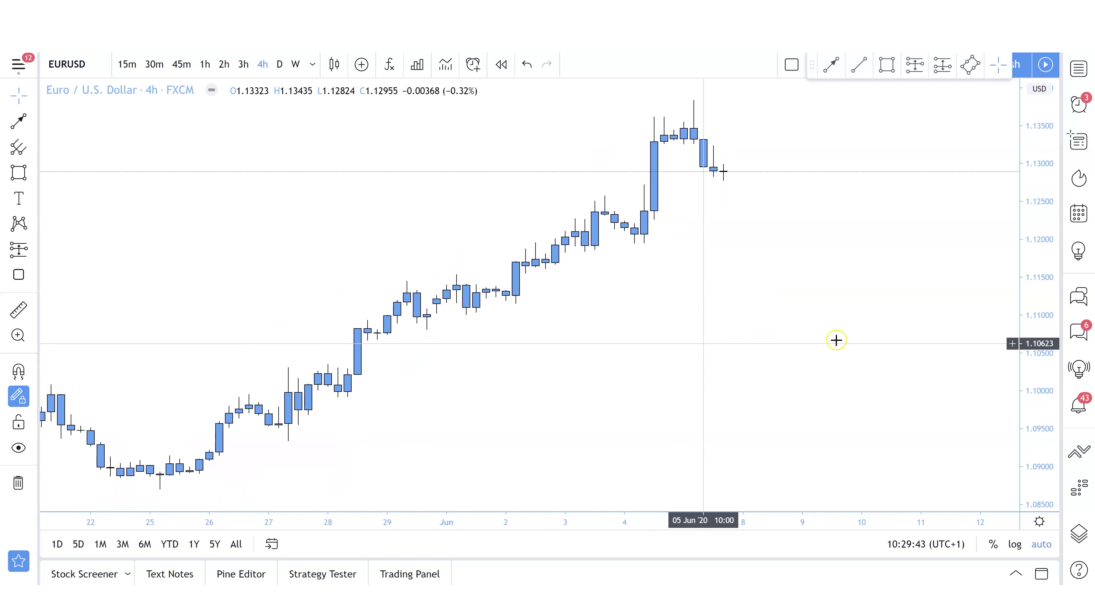
pyautogui.moveTo(1034, 289); pyautogui.dragTo(1034, 302)
pyautogui.moveTo(926, 314); pyautogui.dragTo(894, 333)
pyautogui.click(20, 172)
pyautogui.click(614, 140)
pyautogui.click(888, 155)
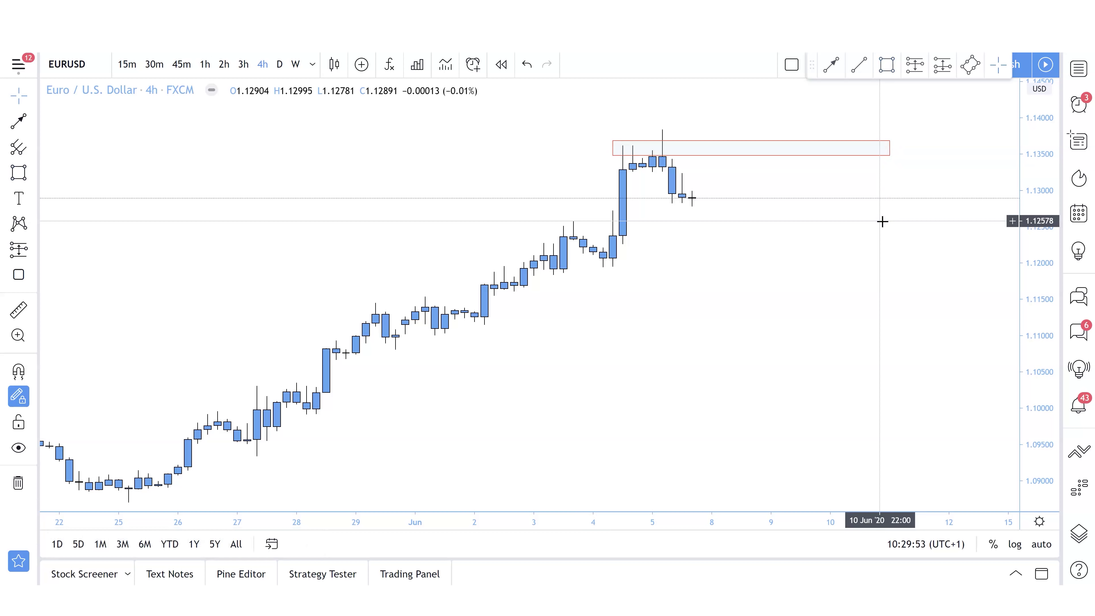
# Step: Draw connected arrows from about 1.1278 on 5 June to 1.1220 on 8 June, to 1.1346 on 9 June, to 1.1121 on 11 June
pyautogui.moveTo(820, 260); pyautogui.dragTo(799, 269)
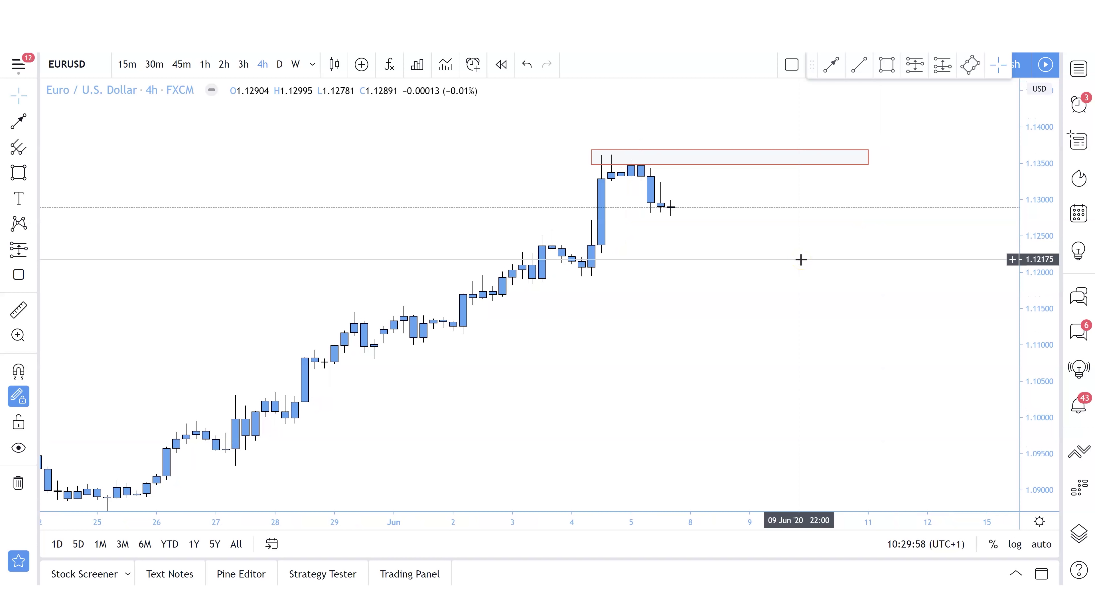
pyautogui.click(590, 164)
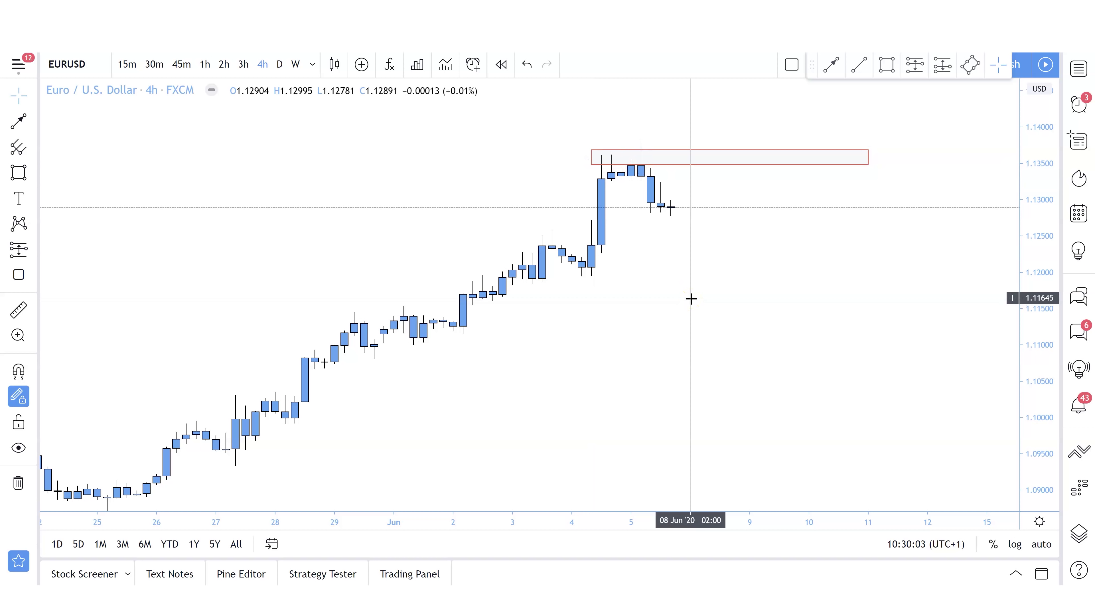
pyautogui.moveTo(691, 299); pyautogui.dragTo(672, 298)
pyautogui.click(18, 121)
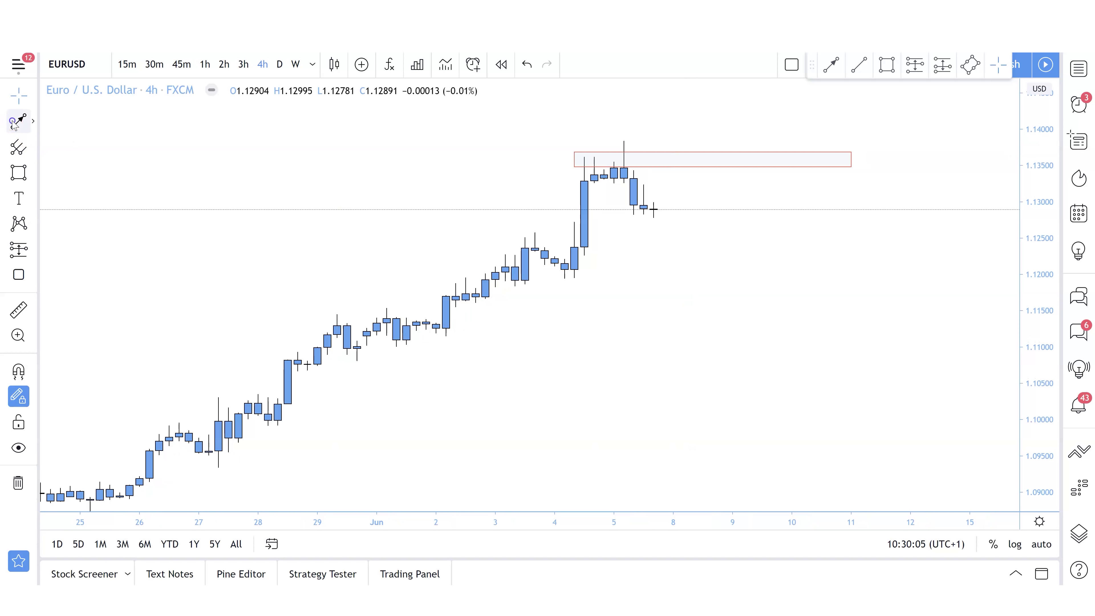
pyautogui.click(505, 210)
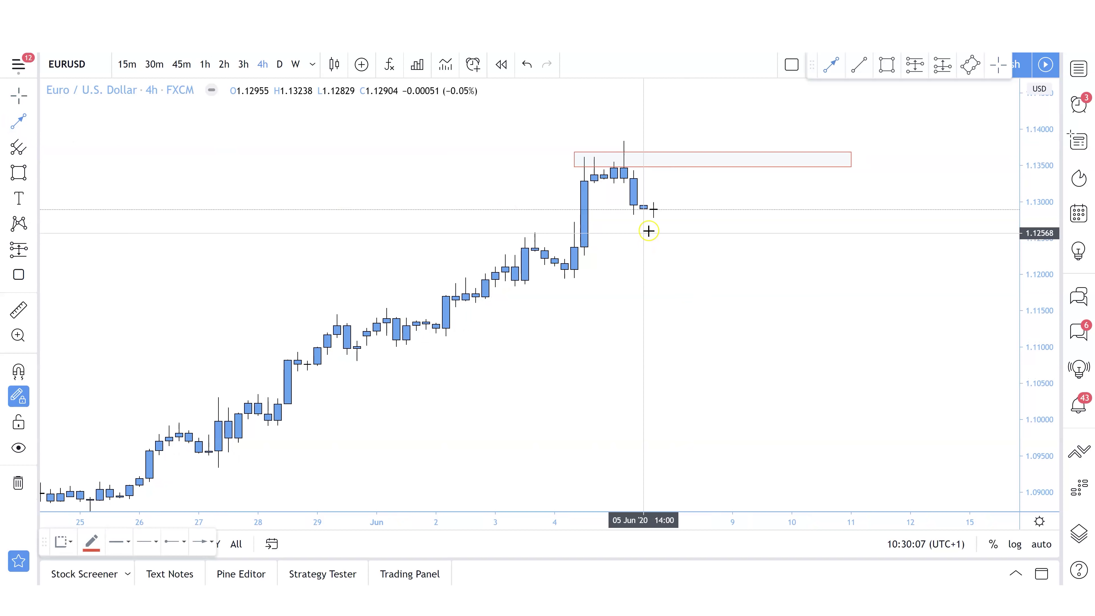
pyautogui.click(675, 259)
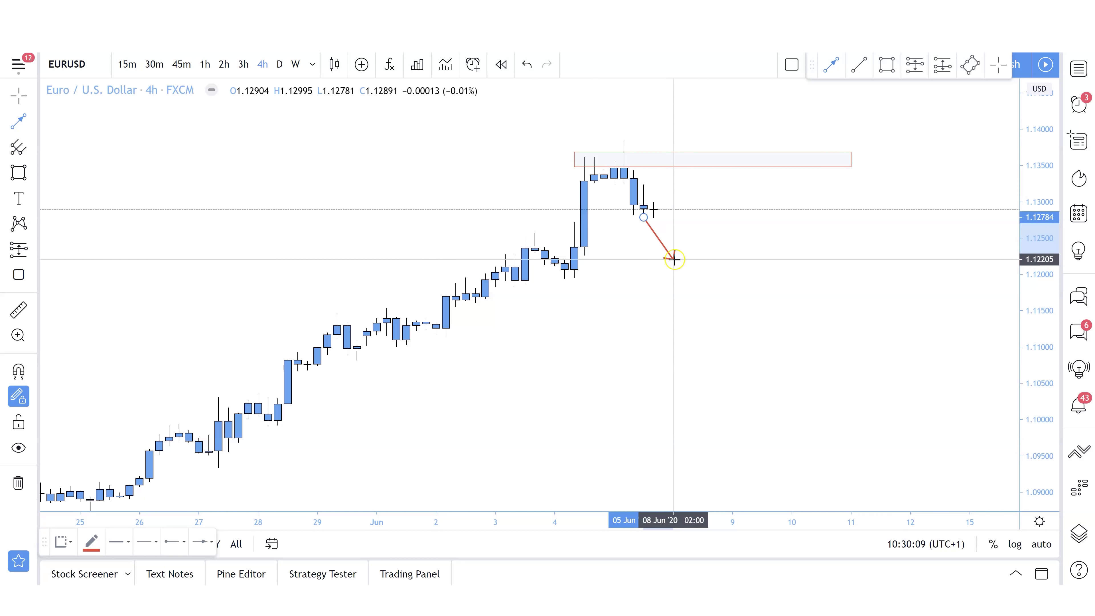
pyautogui.click(672, 260)
pyautogui.click(732, 168)
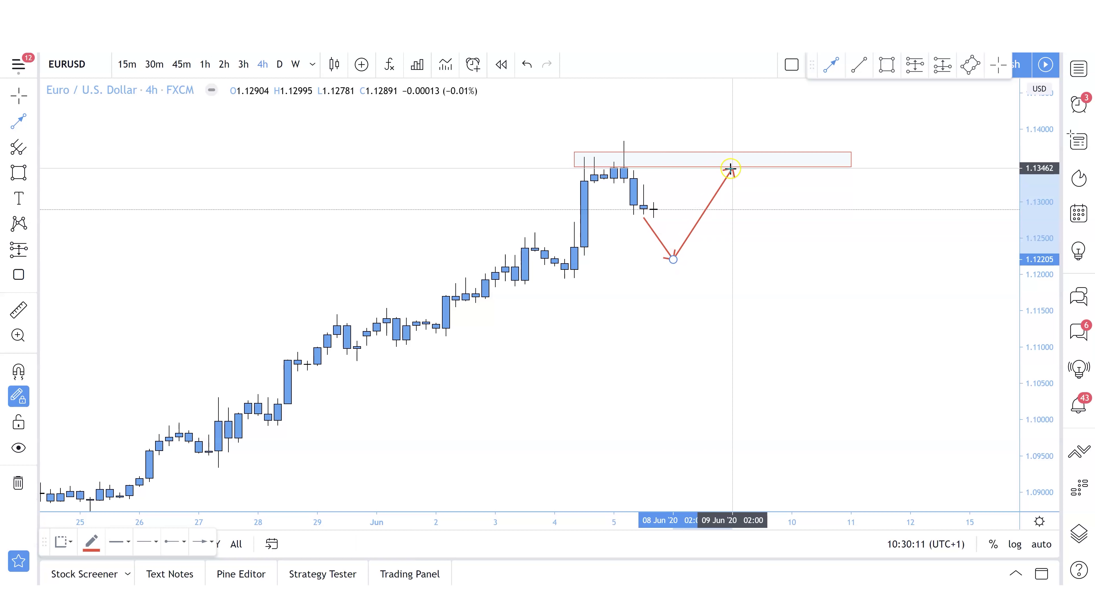
pyautogui.click(870, 331)
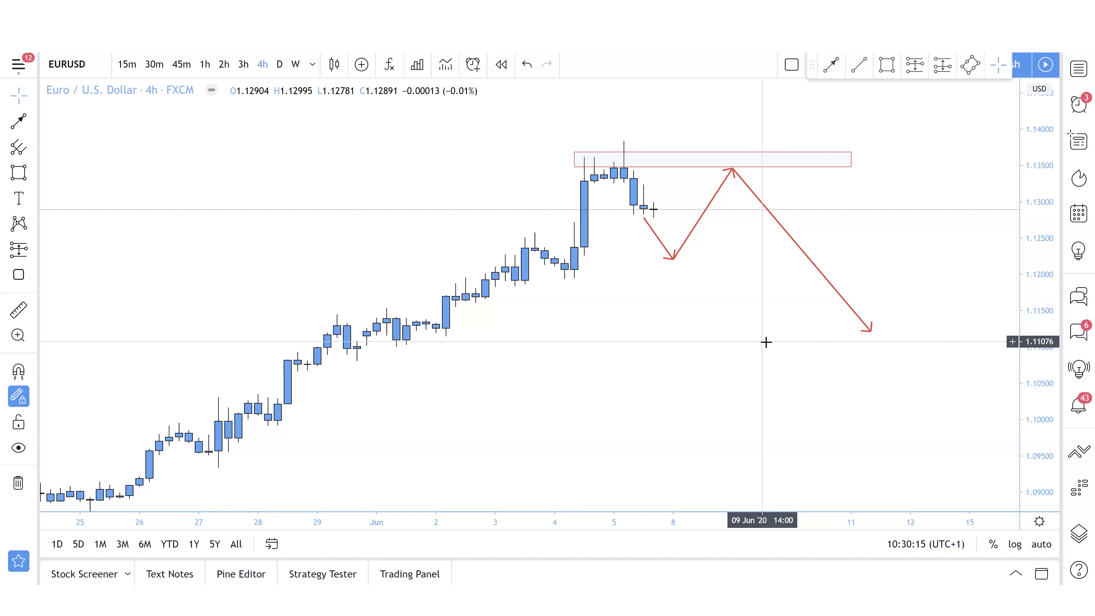
# Step: Draw a rectangle zone at the 4 June lows, at about 1.1206 to 1.1186, from 3 June 22:00 to 12 June
pyautogui.moveTo(763, 342); pyautogui.dragTo(734, 363)
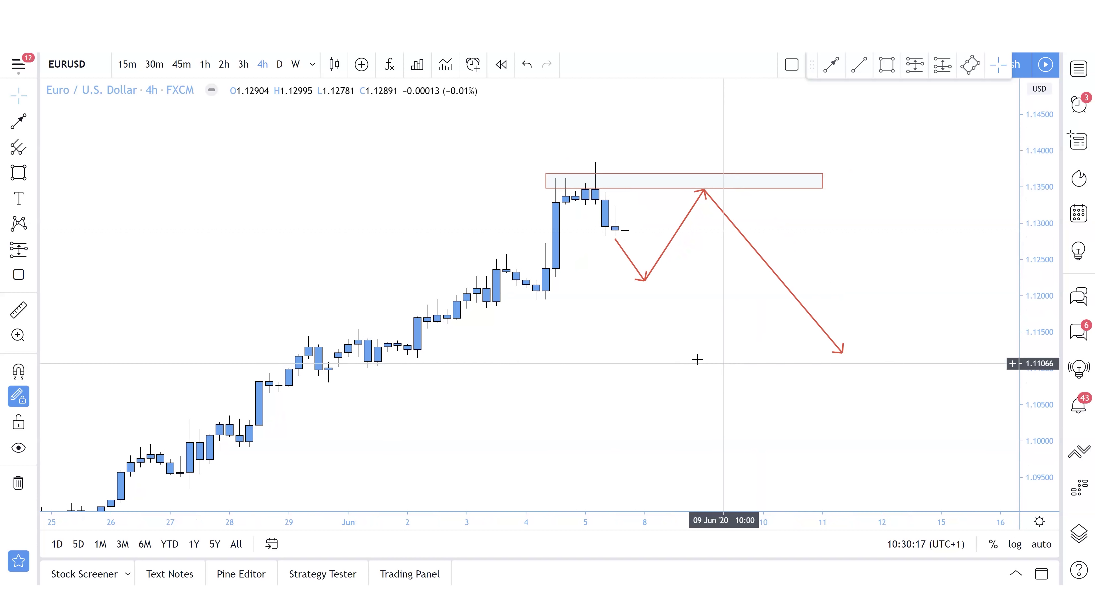
pyautogui.click(19, 173)
pyautogui.click(516, 291)
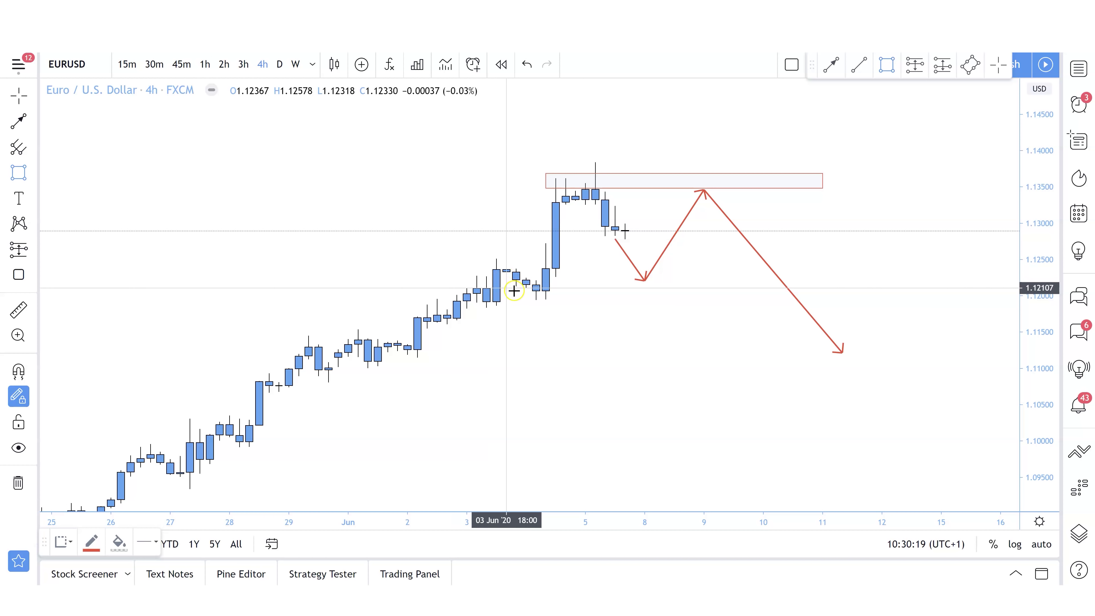
pyautogui.click(882, 305)
pyautogui.press('Escape')
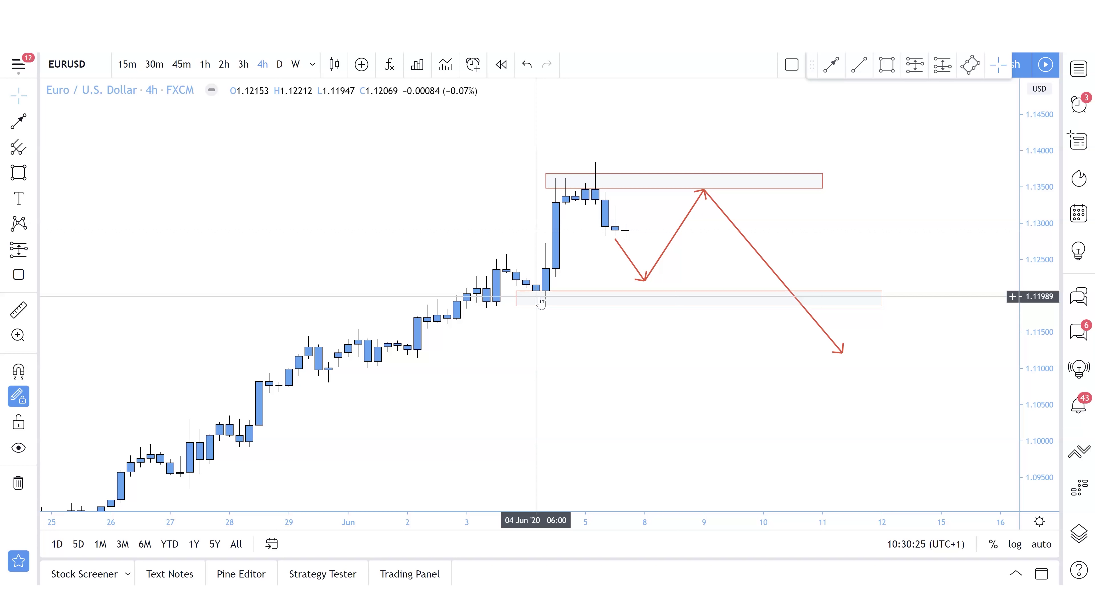
pyautogui.click(572, 176)
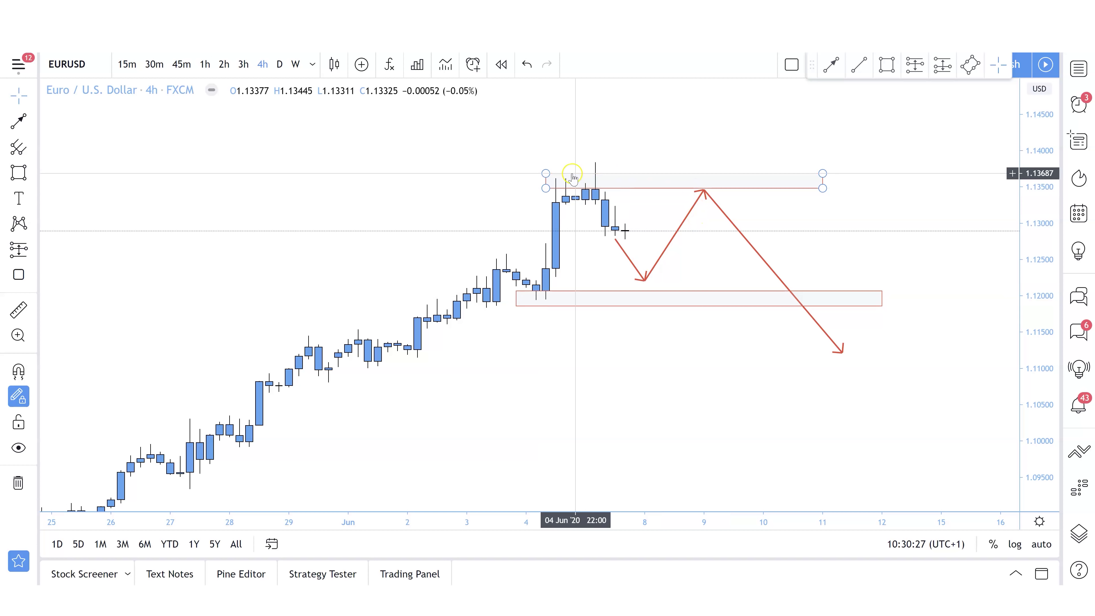
pyautogui.click(643, 279)
pyautogui.click(660, 320)
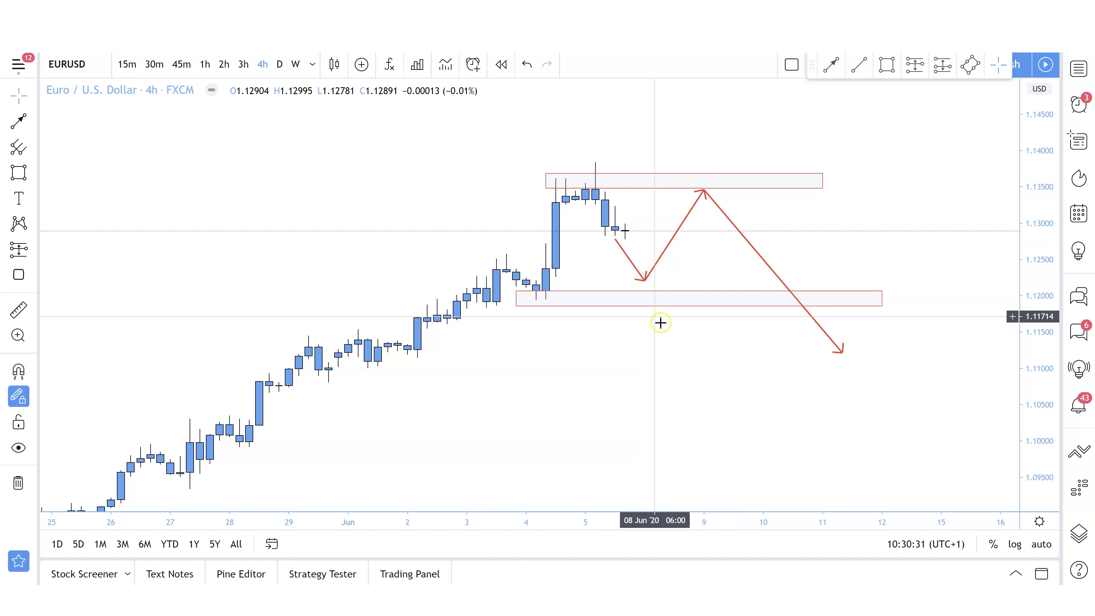
# Step: Draw arrows at the lower zone: about 1.1201 down to 1.1124 on 5 June, 1.1154 up to 1.1192 on 8 June, 1.1193 down to 1.1037 on 10 June
pyautogui.click(21, 125)
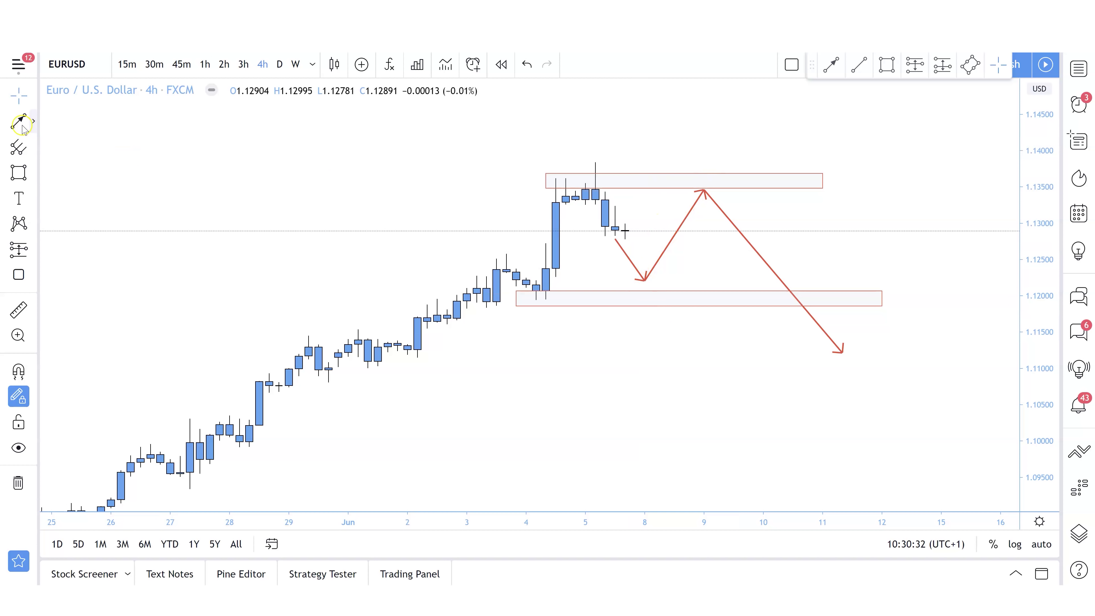
pyautogui.click(628, 295)
pyautogui.click(625, 350)
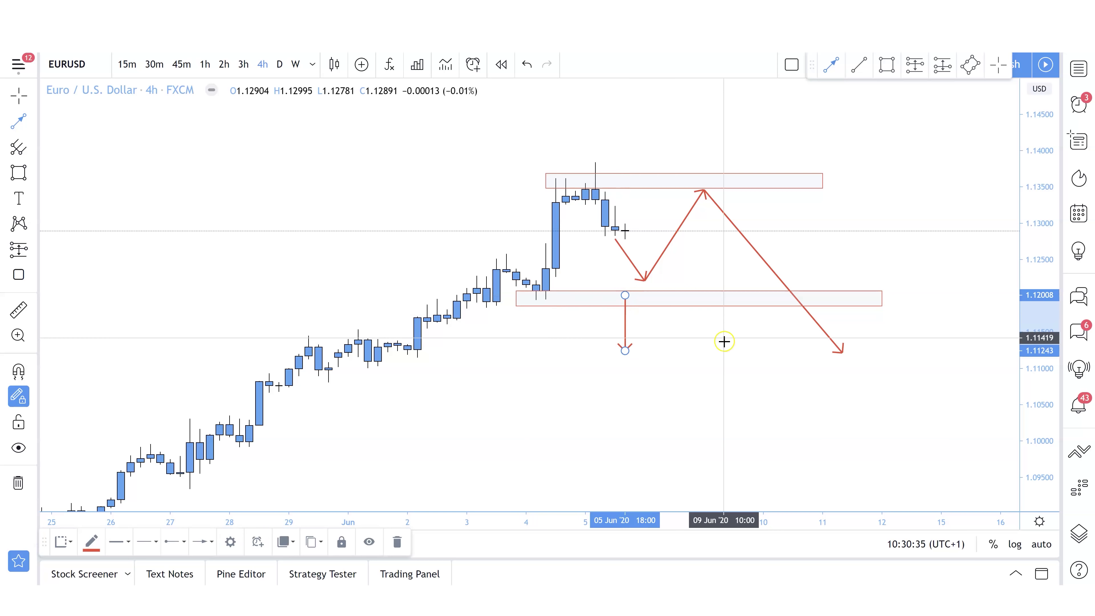
pyautogui.click(692, 329)
pyautogui.click(693, 302)
pyautogui.click(733, 300)
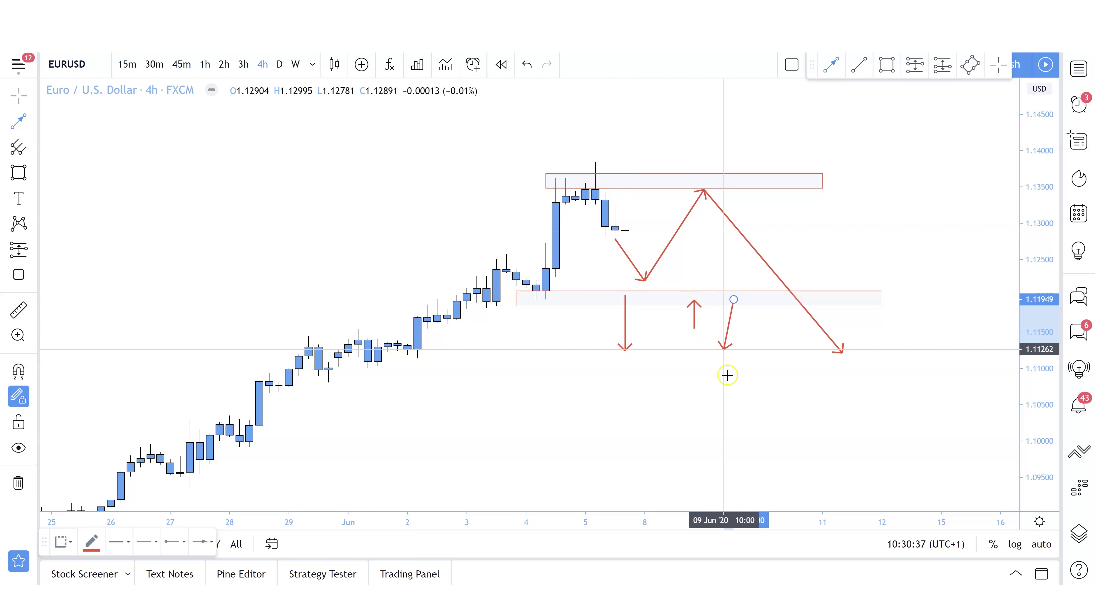
pyautogui.click(741, 410)
pyautogui.click(763, 393)
pyautogui.moveTo(735, 360); pyautogui.dragTo(762, 359)
# Step: Draw arrows at the upper zone: about 1.1331 up to 1.1409 on 5 June, 1.1393 down to 1.1366 on 8 June, 1.1373 up to 1.1465 on 9 June
pyautogui.click(660, 359)
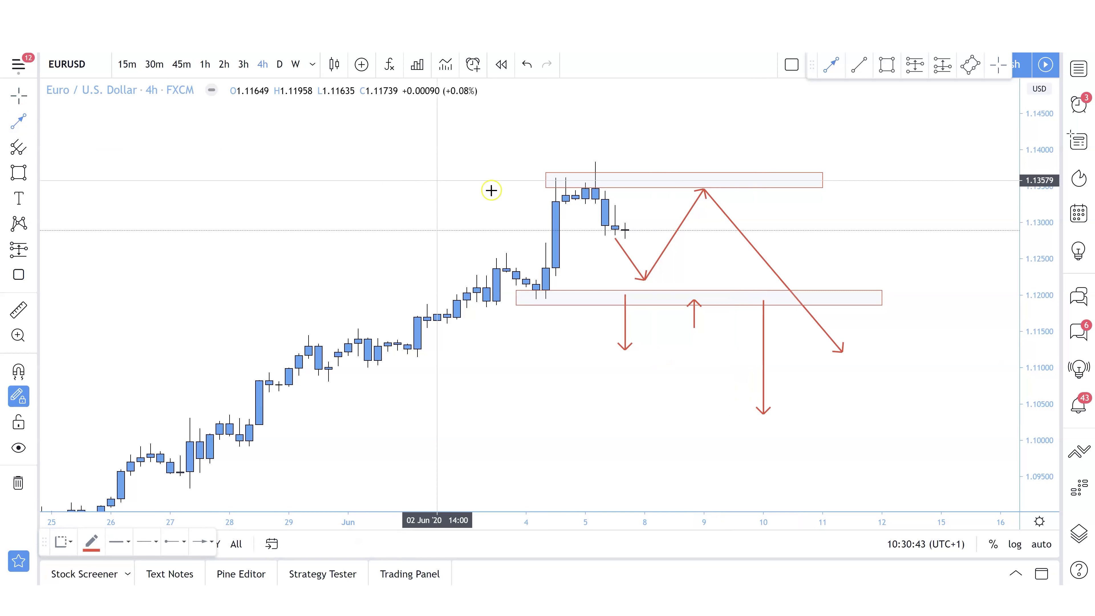
pyautogui.click(612, 206)
pyautogui.moveTo(625, 200)
pyautogui.mouseDown()
pyautogui.moveTo(628, 144)
pyautogui.moveTo(672, 174)
pyautogui.moveTo(704, 156)
pyautogui.moveTo(703, 103)
pyautogui.mouseUp()
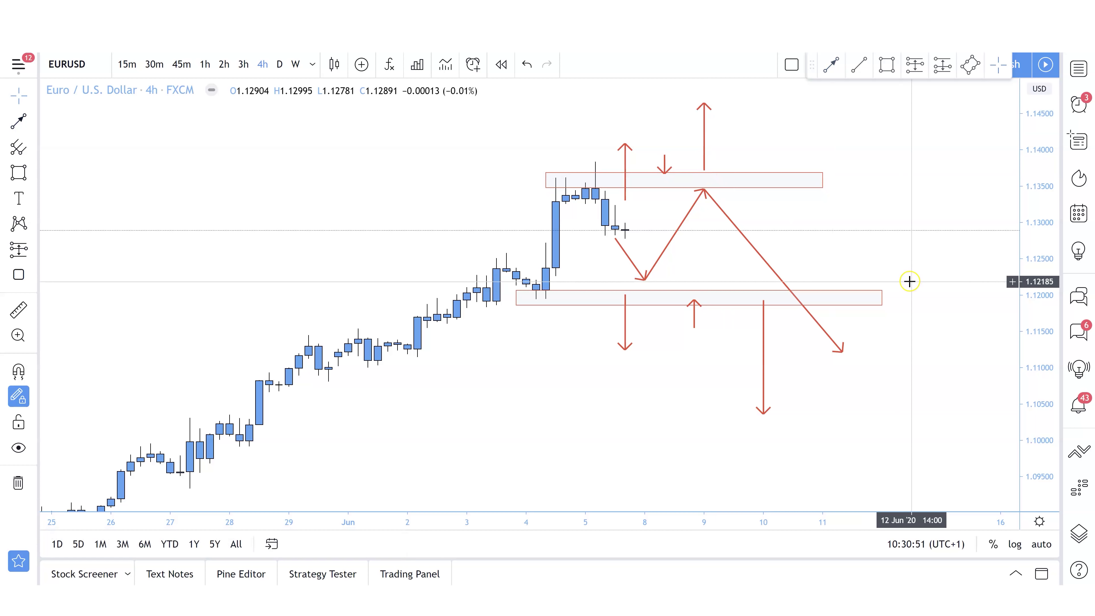
# Step: Switch to the AUDUSD chart and draw a rectangle zone at the 3 June highs, about 0.6982 to 0.6952, from 2 June 18:00 to 10 June
pyautogui.moveTo(908, 281); pyautogui.dragTo(873, 299)
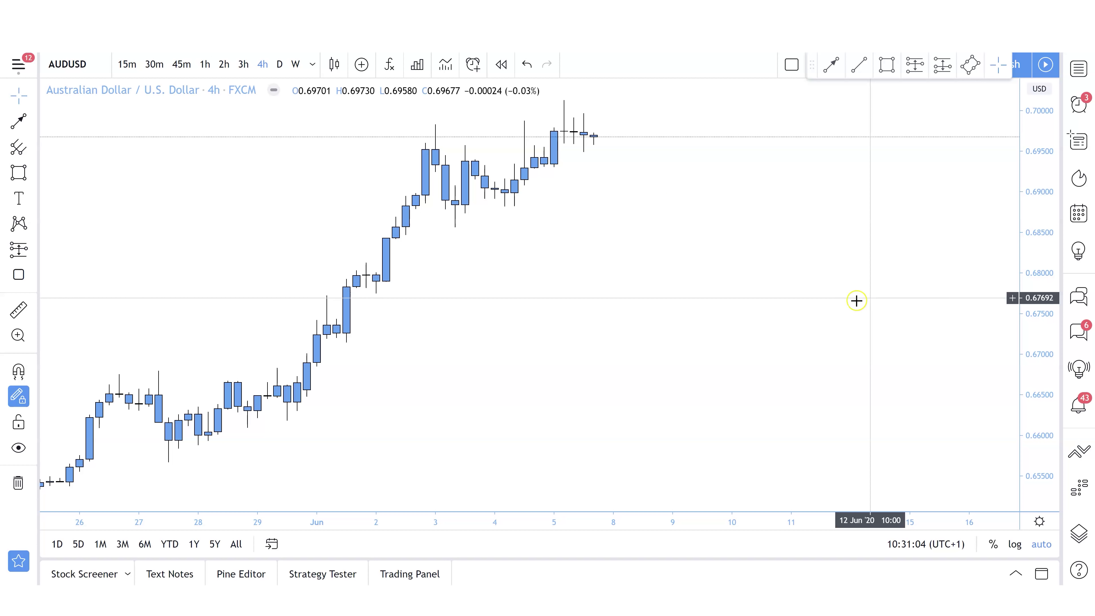
pyautogui.moveTo(675, 335); pyautogui.dragTo(737, 370)
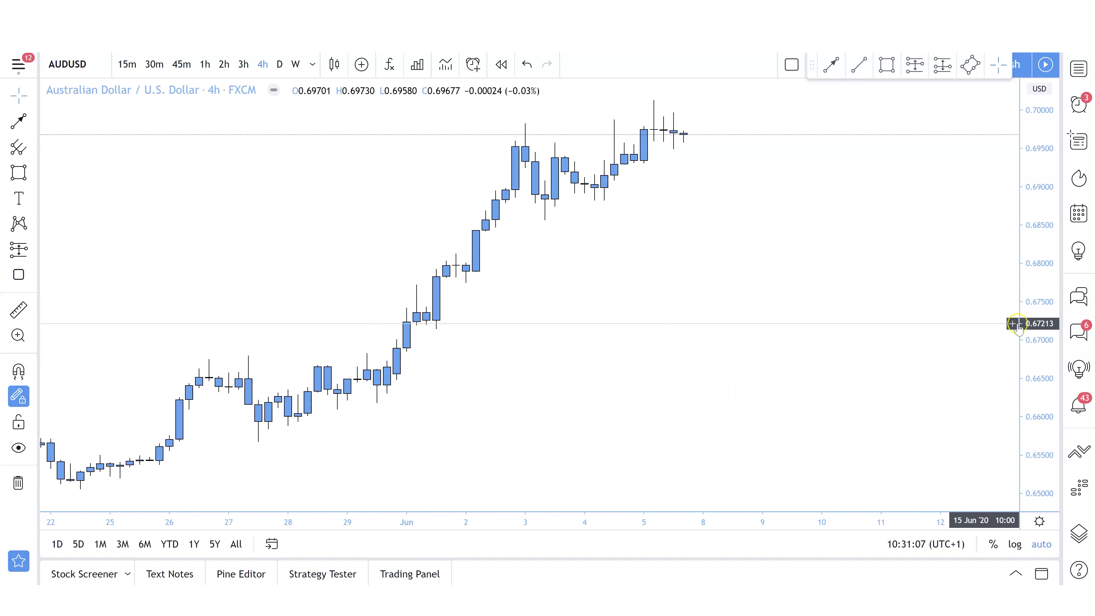
pyautogui.moveTo(1033, 324); pyautogui.dragTo(1033, 298)
pyautogui.moveTo(899, 301); pyautogui.dragTo(899, 348)
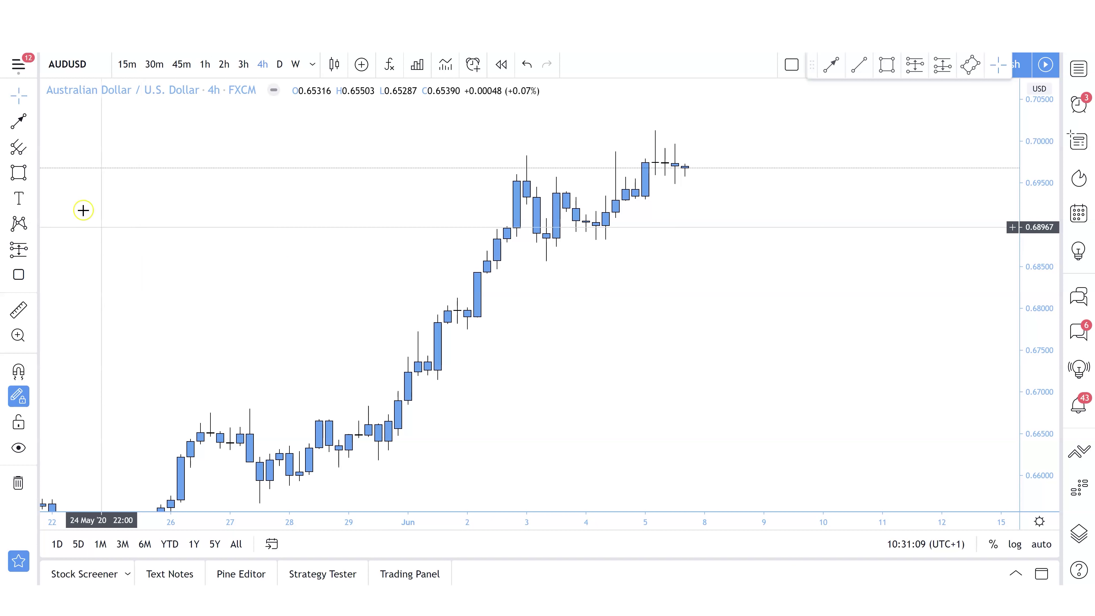
pyautogui.click(32, 173)
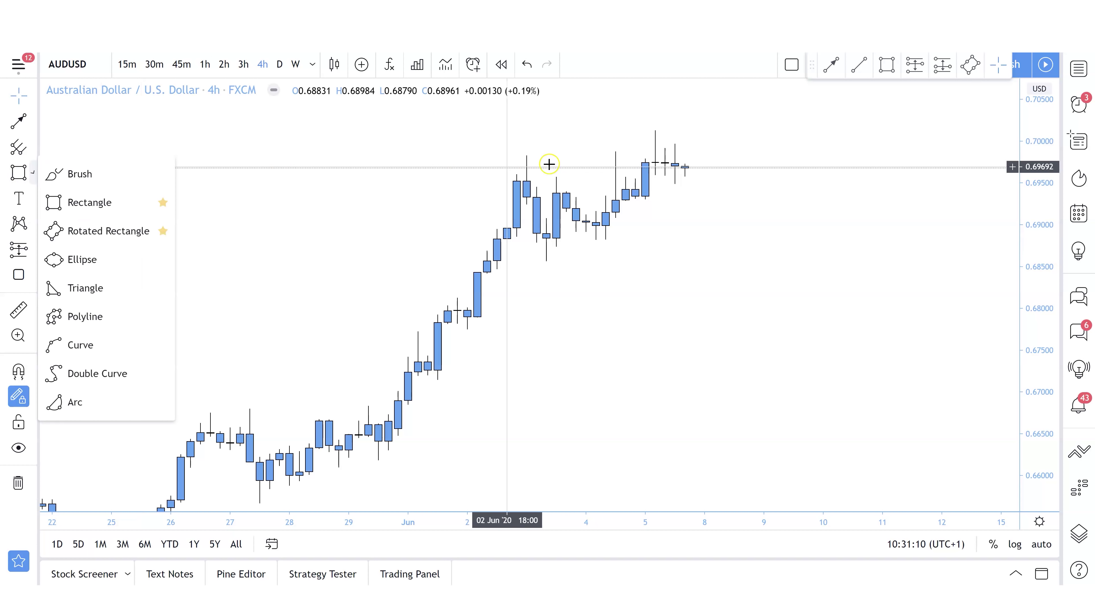
pyautogui.click(57, 202)
pyautogui.click(506, 156)
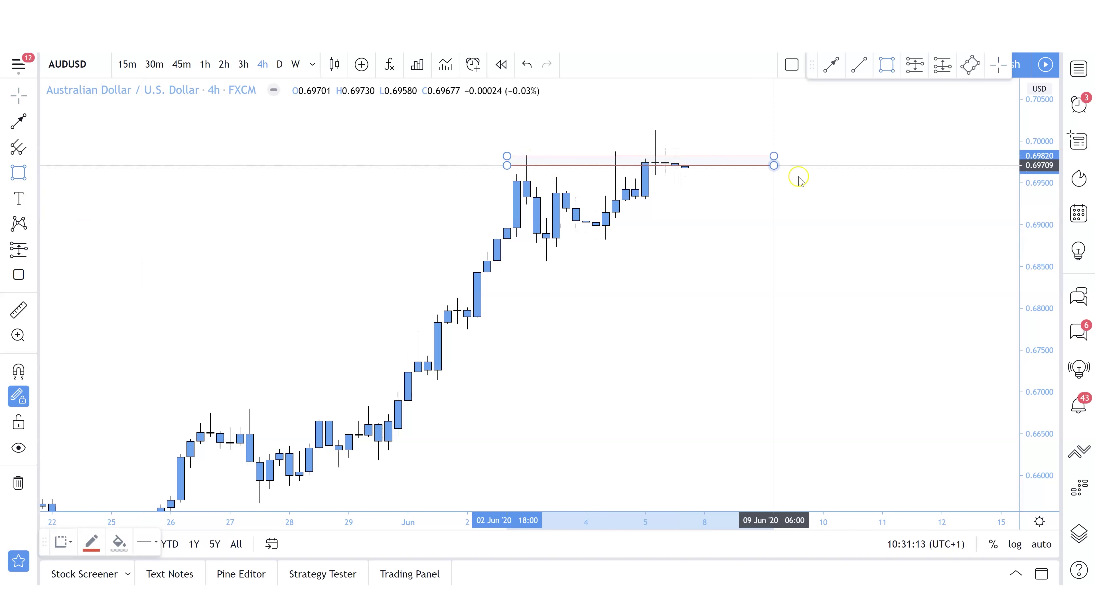
pyautogui.click(823, 180)
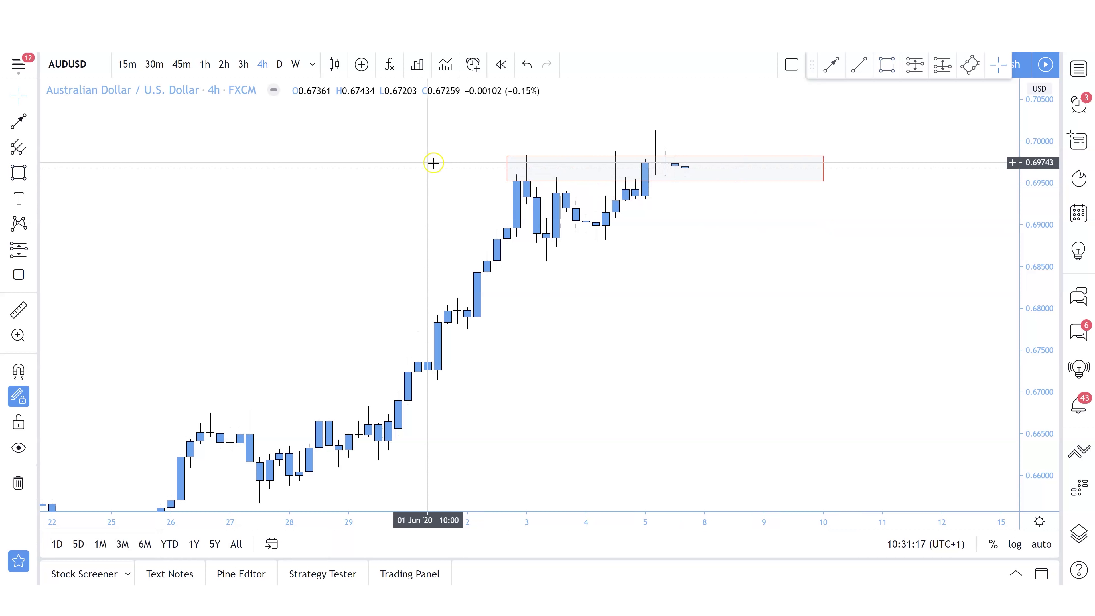
# Step: Lower the zone's upper edge to about 0.6961 and circle the 5 June wicks above it with the Brush
pyautogui.moveTo(506, 157); pyautogui.dragTo(505, 174)
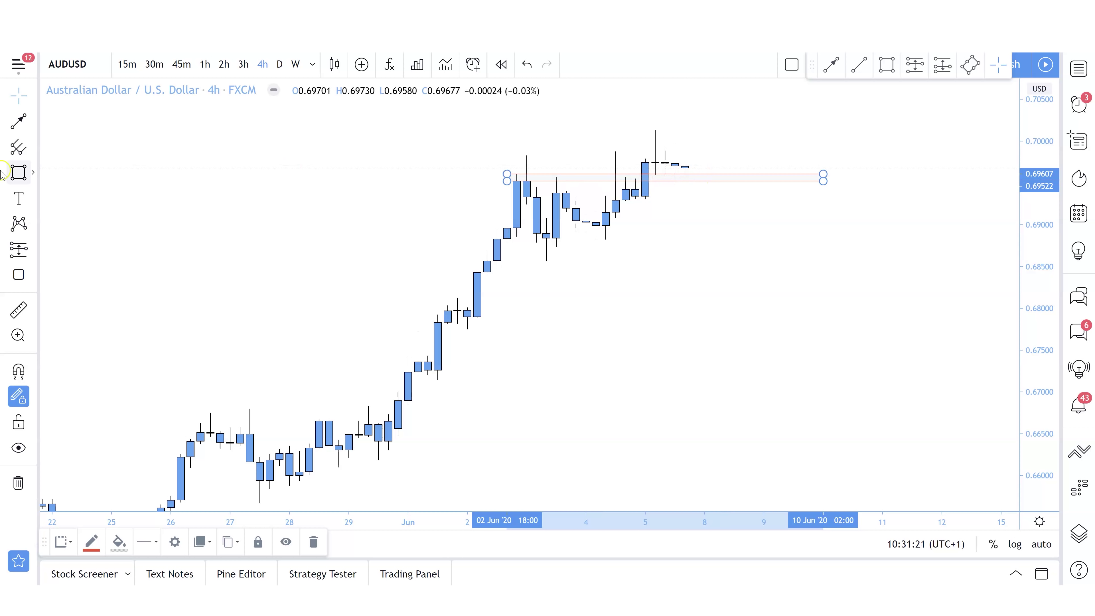
pyautogui.click(35, 174)
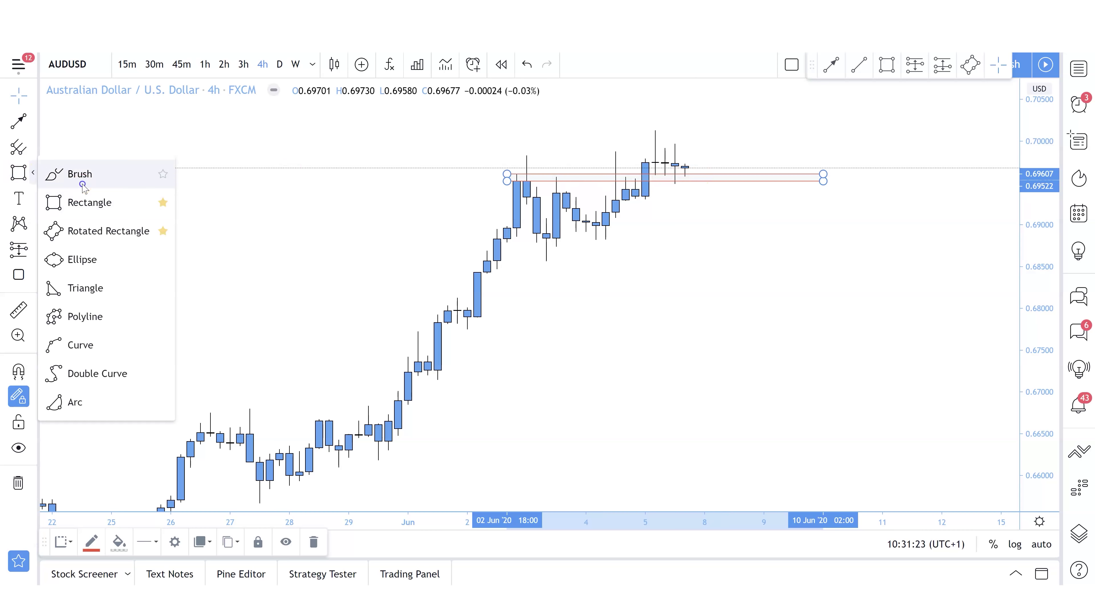
pyautogui.click(69, 174)
pyautogui.moveTo(667, 129)
pyautogui.mouseDown()
pyautogui.moveTo(646, 147)
pyautogui.moveTo(685, 158)
pyautogui.moveTo(672, 128)
pyautogui.mouseUp()
pyautogui.click(770, 162)
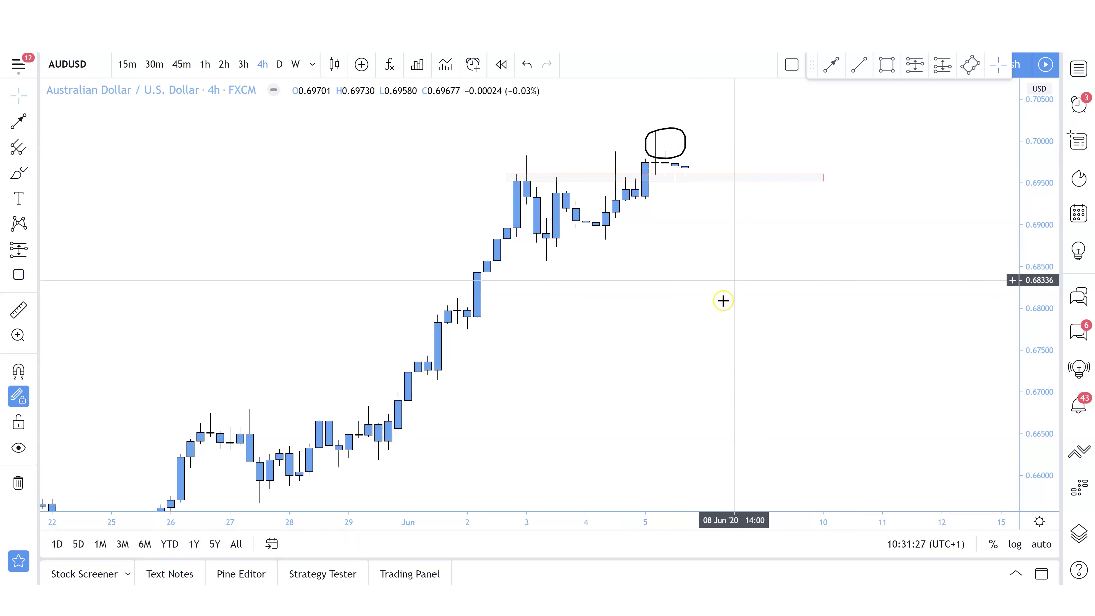
# Step: Raise the zone's upper edge to about 0.6984 and delete the brush circle around the wicks
pyautogui.moveTo(733, 331); pyautogui.dragTo(702, 408)
pyautogui.click(481, 241)
pyautogui.moveTo(481, 241); pyautogui.dragTo(480, 220)
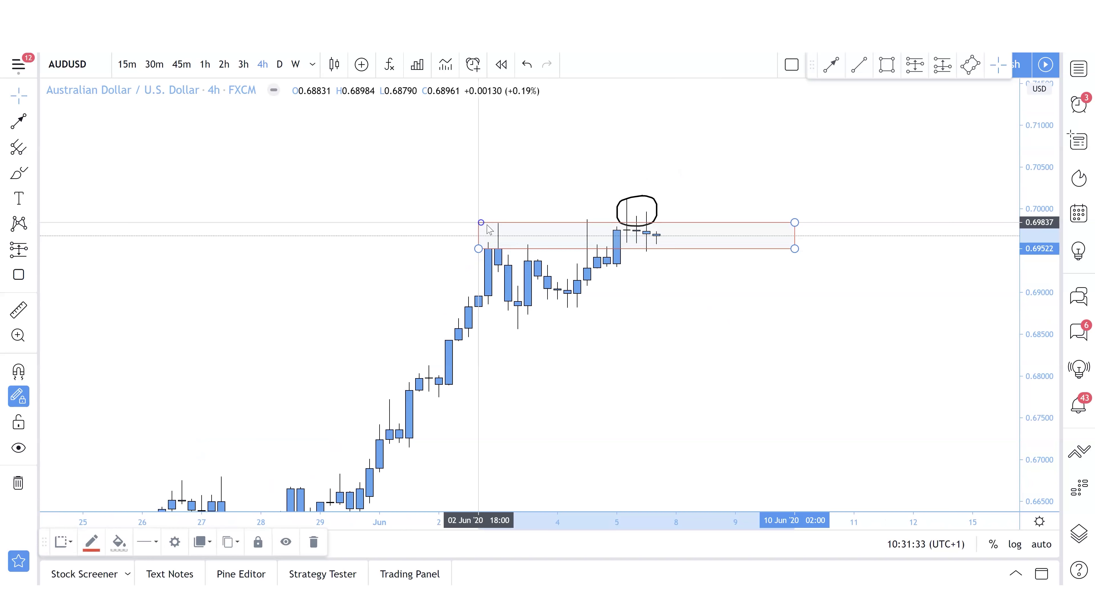
pyautogui.click(647, 223)
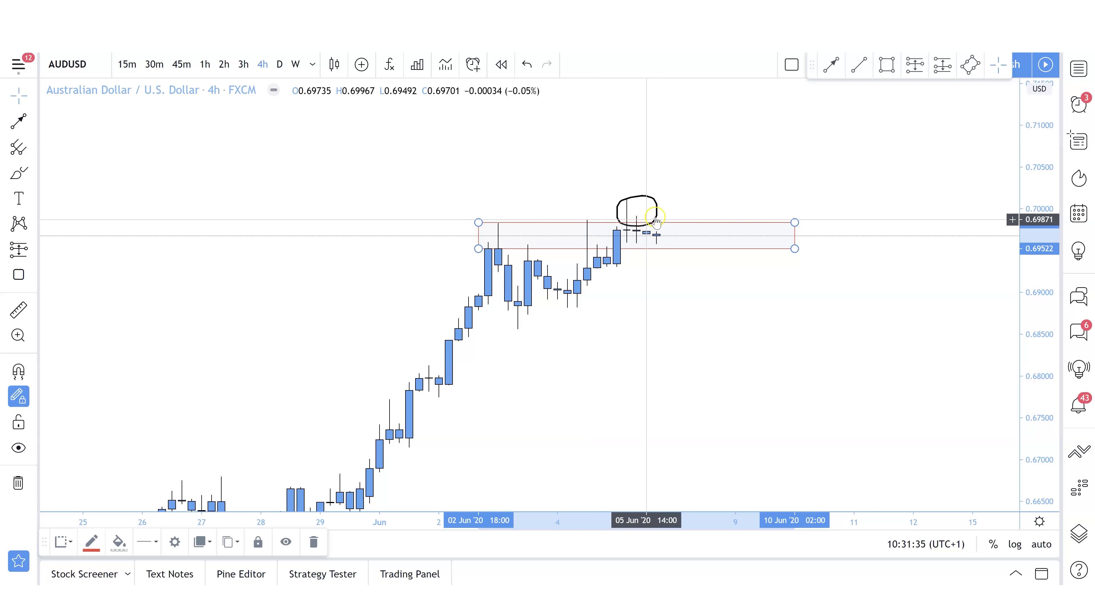
pyautogui.click(655, 218)
pyautogui.press('Delete')
# Step: Draw arrows at the upper zone: about 0.6965 up to 0.7053 on 5 June, 0.6995 down to 0.6982 and 0.6986 up to 0.7095 on 8 June
pyautogui.click(11, 130)
pyautogui.moveTo(666, 238); pyautogui.dragTo(675, 170)
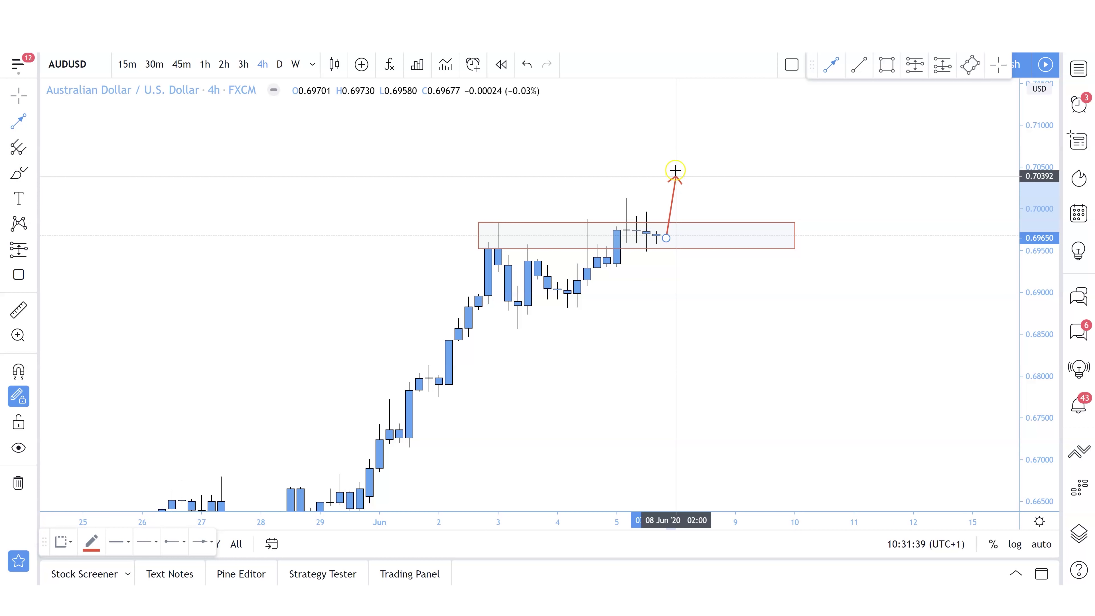
pyautogui.click(666, 165)
pyautogui.click(696, 213)
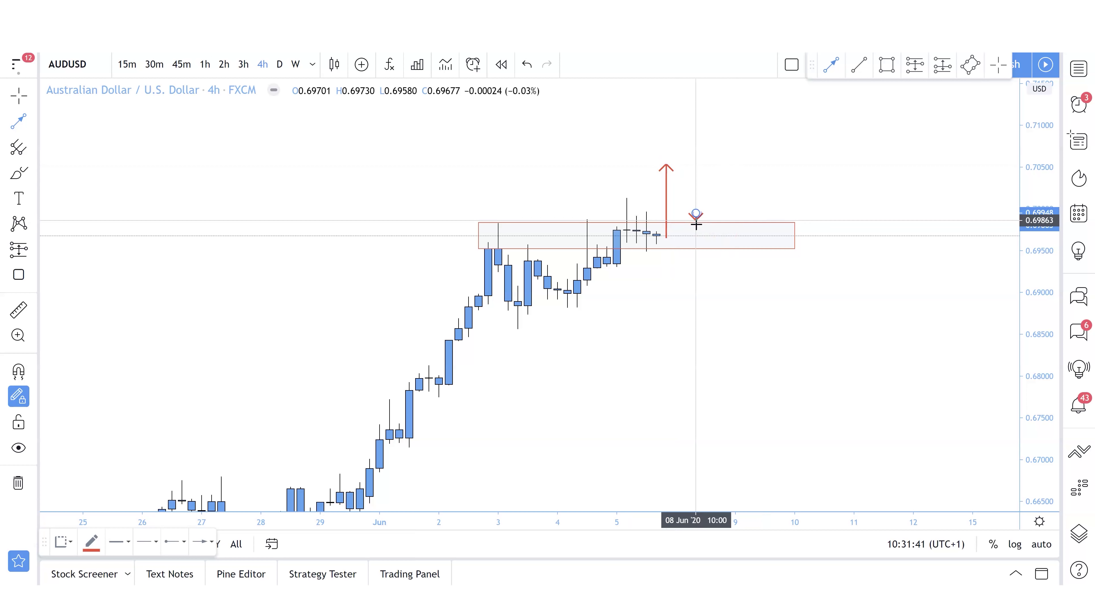
pyautogui.moveTo(716, 221); pyautogui.dragTo(716, 129)
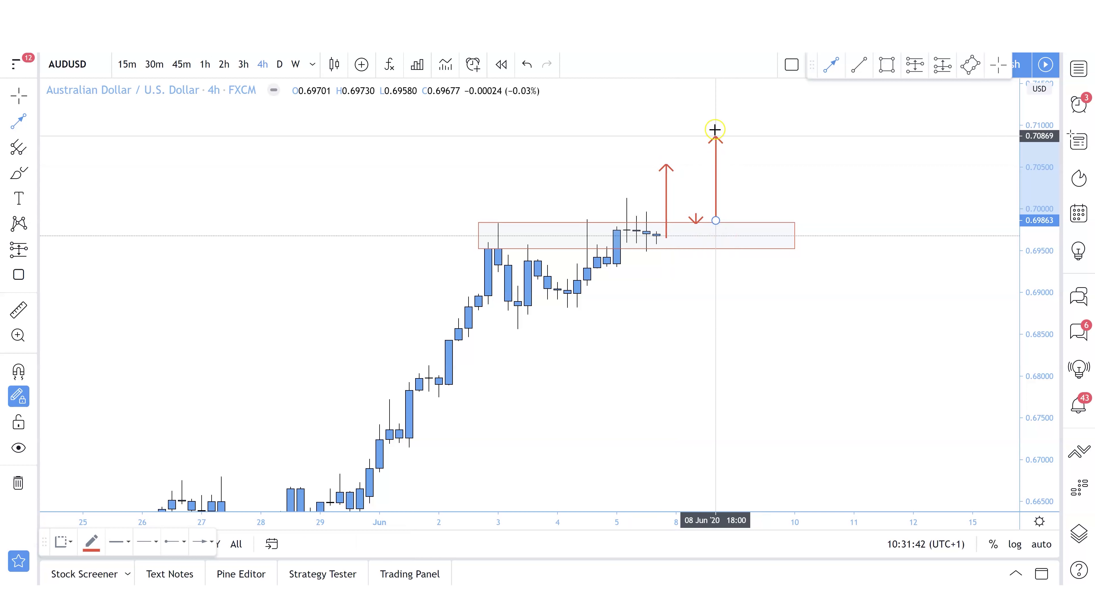
pyautogui.click(778, 166)
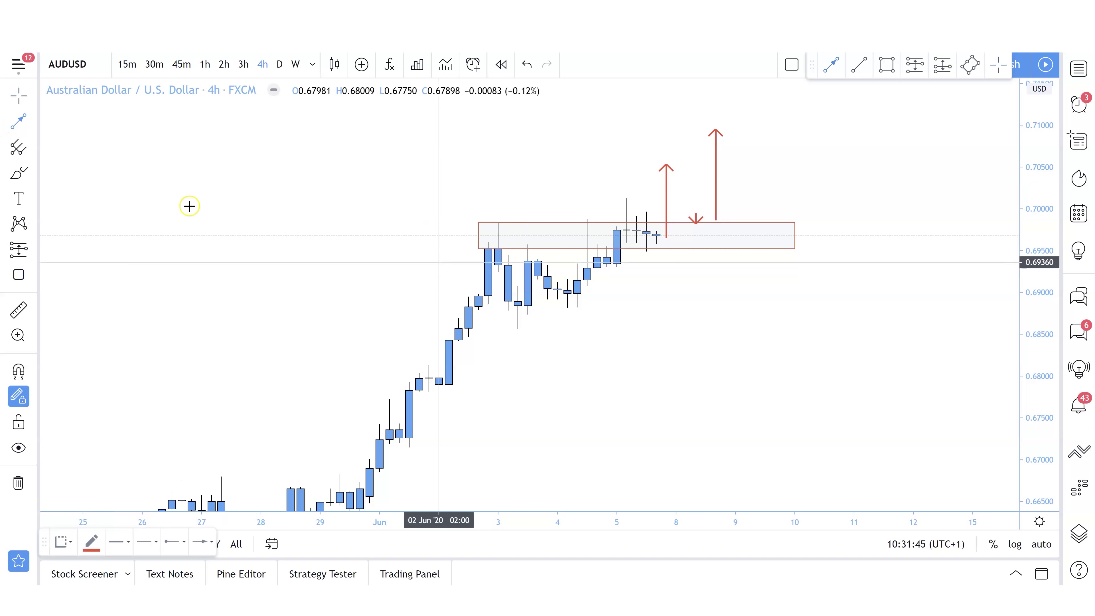
# Step: Draw a rectangle zone at the 3 June lows, at about 0.6883 to 0.6864, from 2 June 22:00 to 10 June
pyautogui.click(35, 178)
pyautogui.click(90, 201)
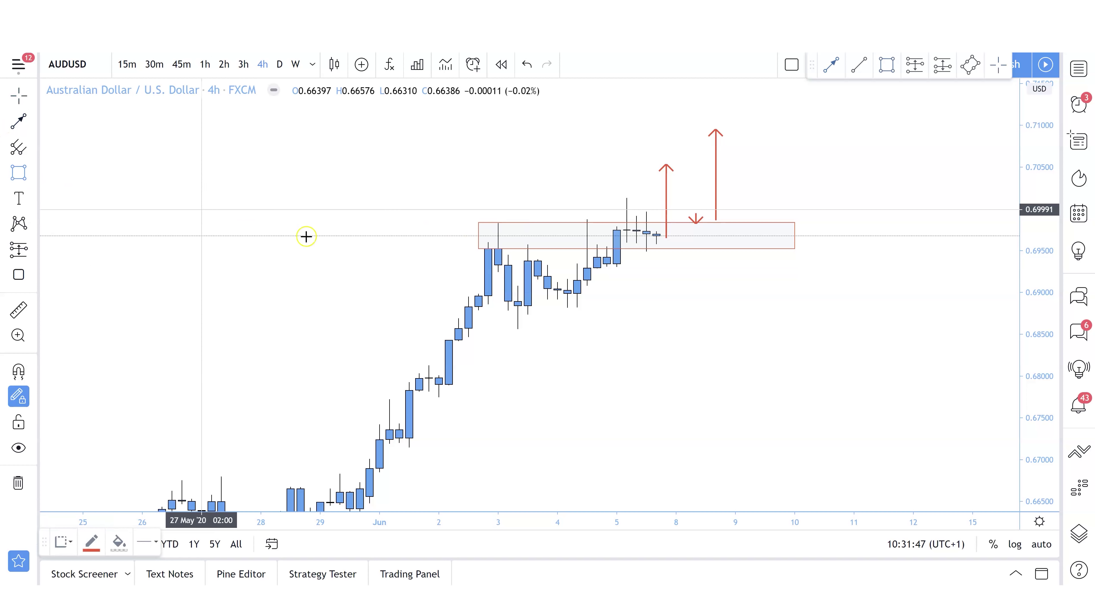
pyautogui.click(488, 306)
pyautogui.click(813, 320)
pyautogui.moveTo(810, 326); pyautogui.dragTo(805, 324)
pyautogui.click(800, 363)
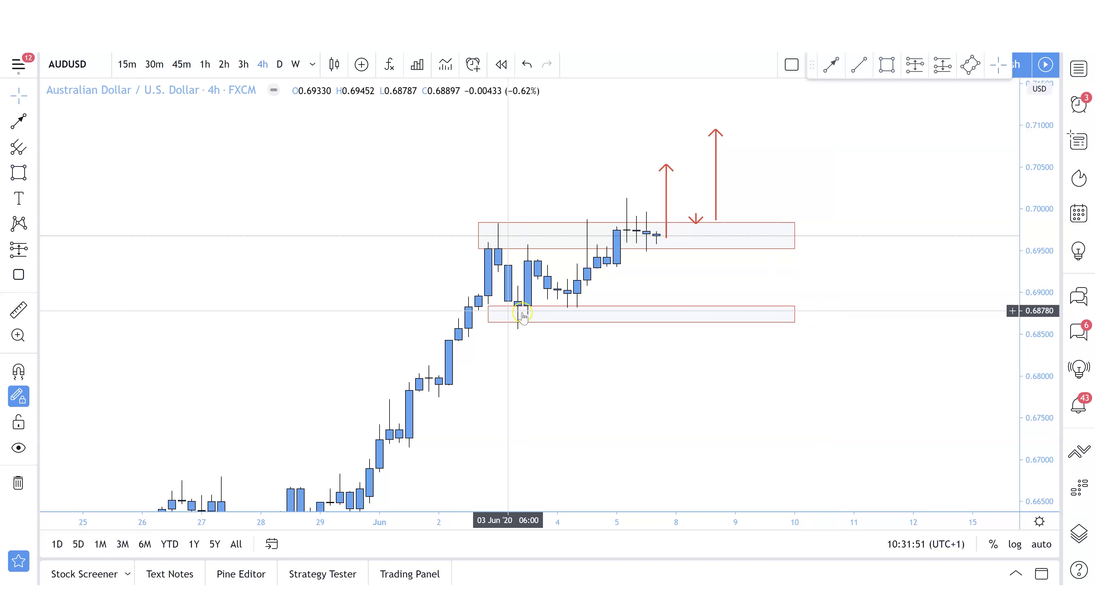
# Step: Draw arrows at the lower zone: about 0.6927 down to 0.6788 on 5 June, 0.6828 up to 0.6868 on 8 June, 0.6865 down to 0.6695 on 9 June
pyautogui.click(9, 125)
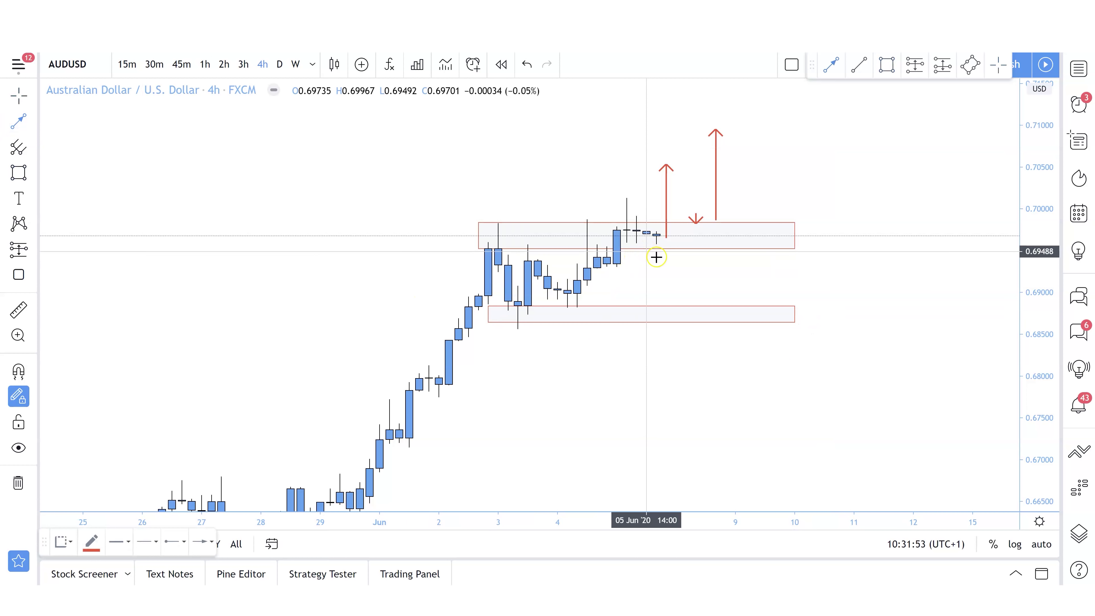
pyautogui.moveTo(656, 270); pyautogui.dragTo(656, 386)
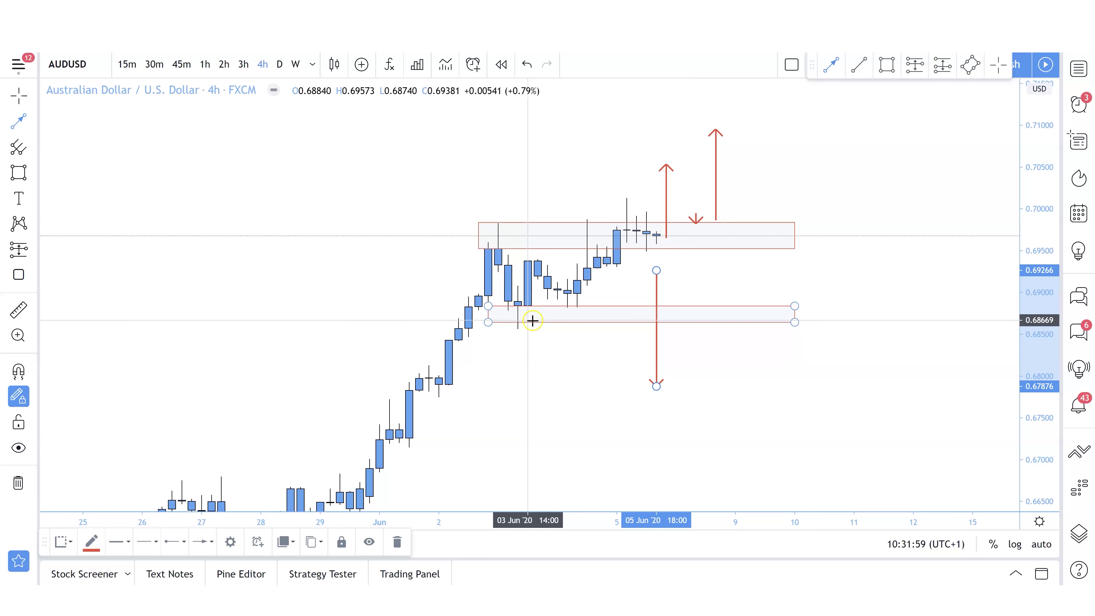
pyautogui.moveTo(703, 353)
pyautogui.mouseDown()
pyautogui.moveTo(706, 319)
pyautogui.moveTo(745, 347)
pyautogui.mouseUp()
pyautogui.moveTo(748, 450); pyautogui.dragTo(748, 460)
pyautogui.moveTo(787, 426); pyautogui.dragTo(767, 417)
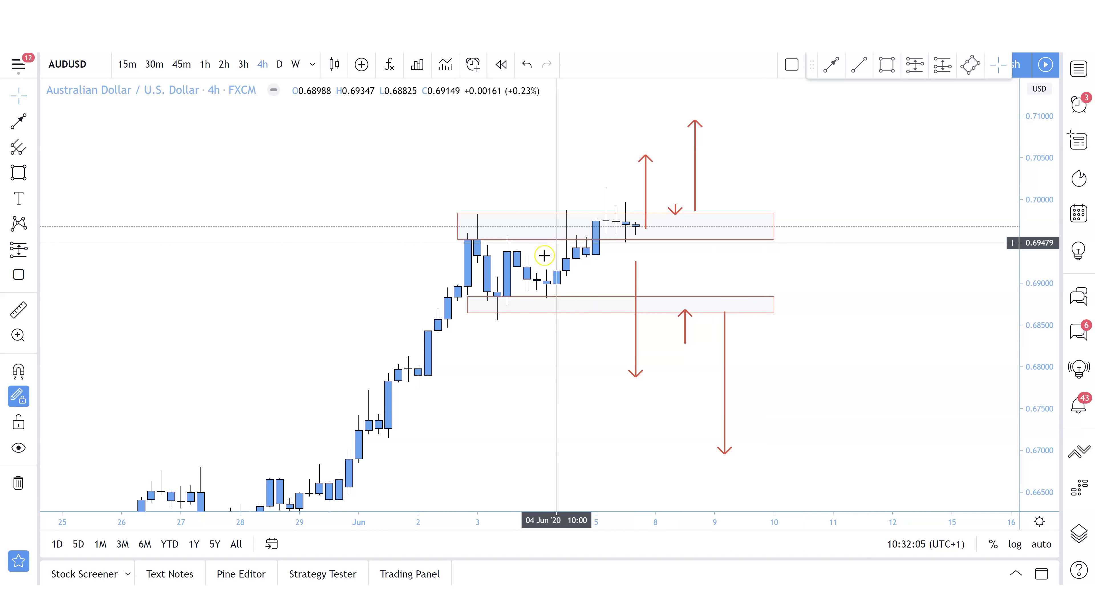
# Step: Switch to the GBPAUD chart and draw a rectangle around the June consolidation, about 1.8256 to 1.8081, from 2 June to 8 June
pyautogui.click(572, 299)
pyautogui.click(506, 260)
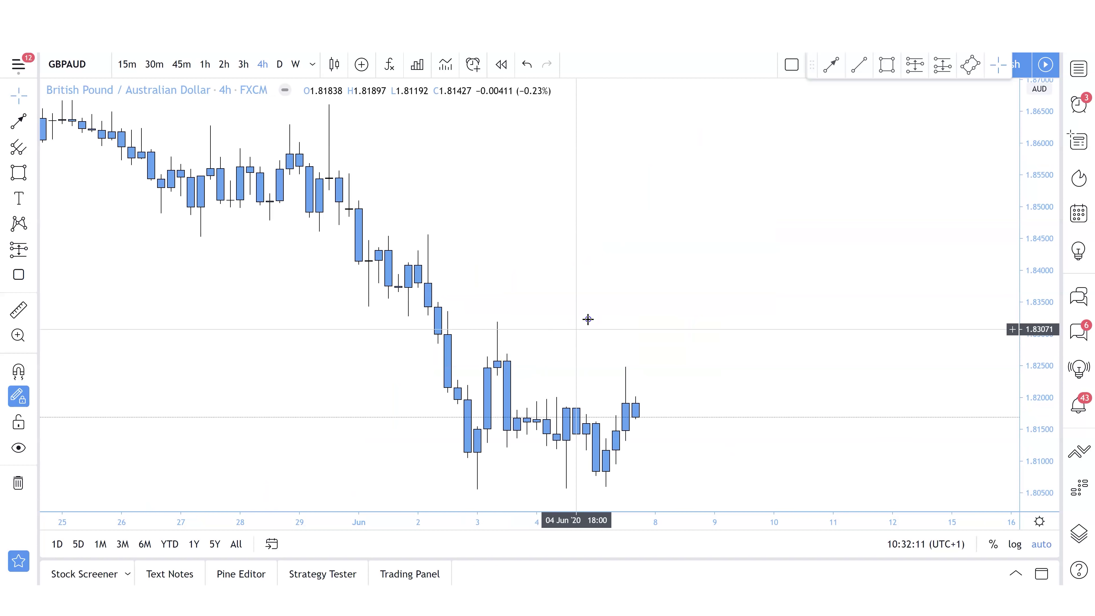
pyautogui.moveTo(587, 319); pyautogui.dragTo(665, 301)
pyautogui.moveTo(1033, 238); pyautogui.dragTo(1033, 255)
pyautogui.moveTo(939, 286); pyautogui.dragTo(872, 255)
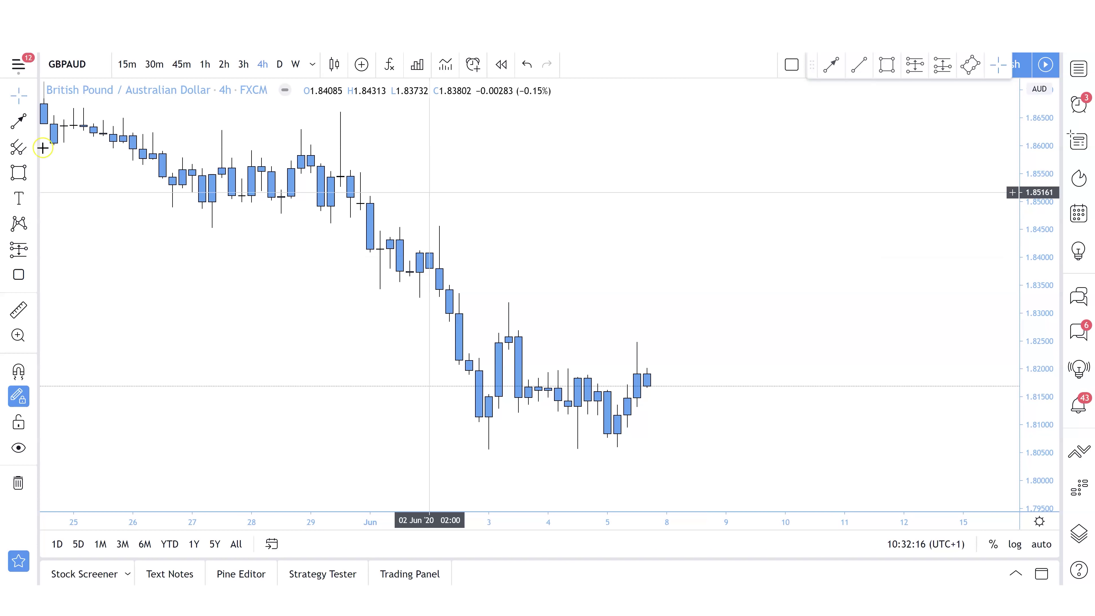
pyautogui.click(16, 172)
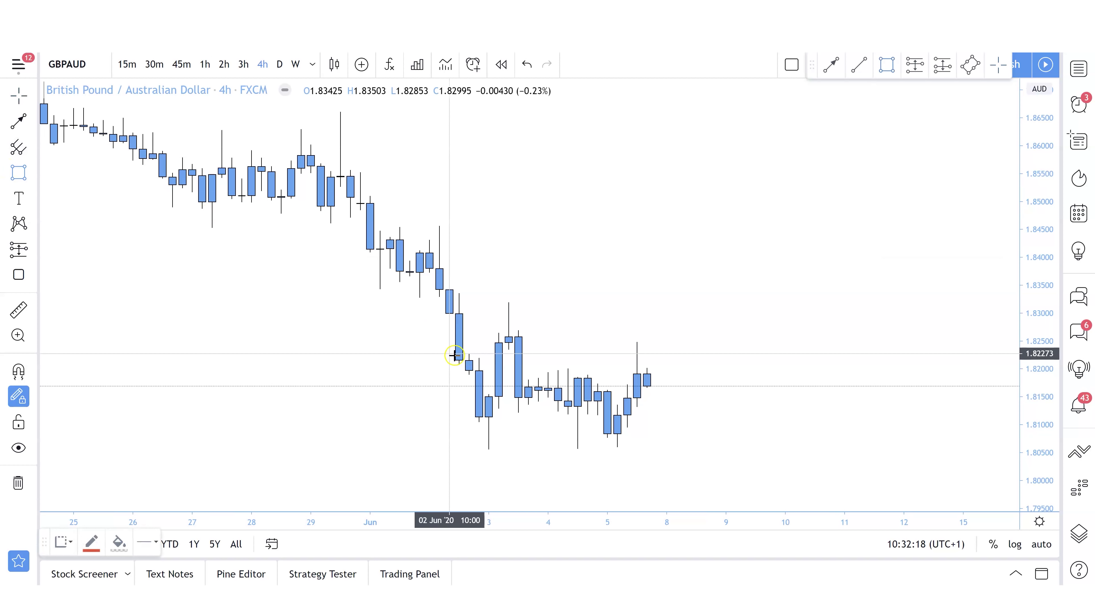
pyautogui.click(458, 338)
pyautogui.click(577, 415)
pyautogui.moveTo(604, 433); pyautogui.dragTo(702, 382)
pyautogui.click(726, 443)
pyautogui.click(712, 438)
# Step: Draw connected arrows above the rectangle from about 1.8254 on 5 June to 1.8342, back to 1.8254 on 8 June, and up to 1.8433 on 9 June
pyautogui.click(12, 151)
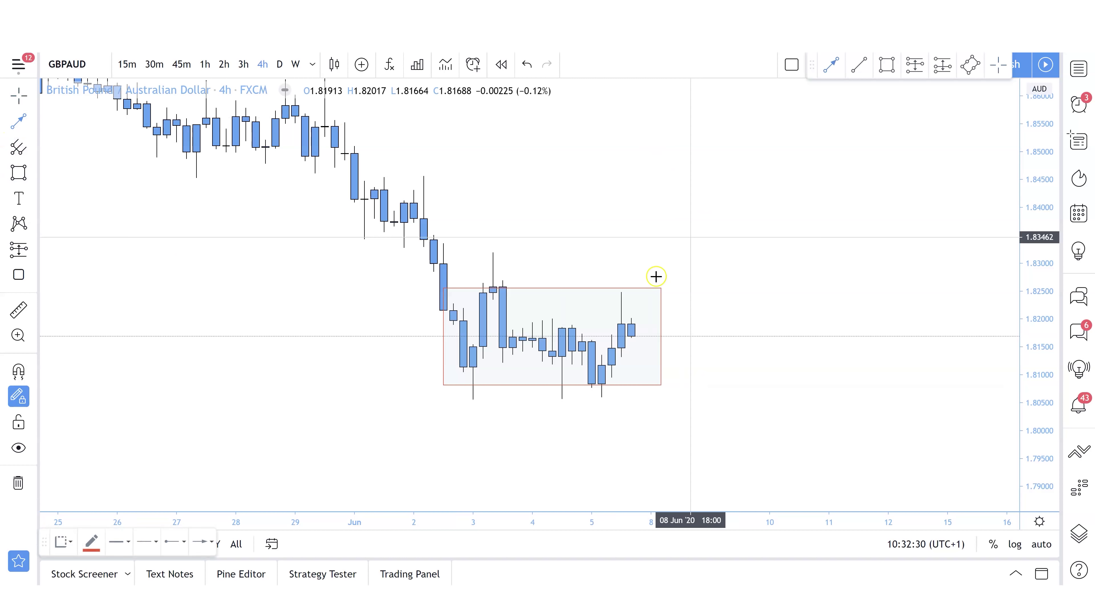
pyautogui.click(626, 290)
pyautogui.click(651, 240)
pyautogui.click(681, 289)
pyautogui.doubleClick(729, 189)
# Step: Draw connected arrows below the rectangle from about 1.8078 on 5 June to 1.7981, back to 1.8076 on 8 June, and down to 1.7930 on 9 June
pyautogui.click(620, 387)
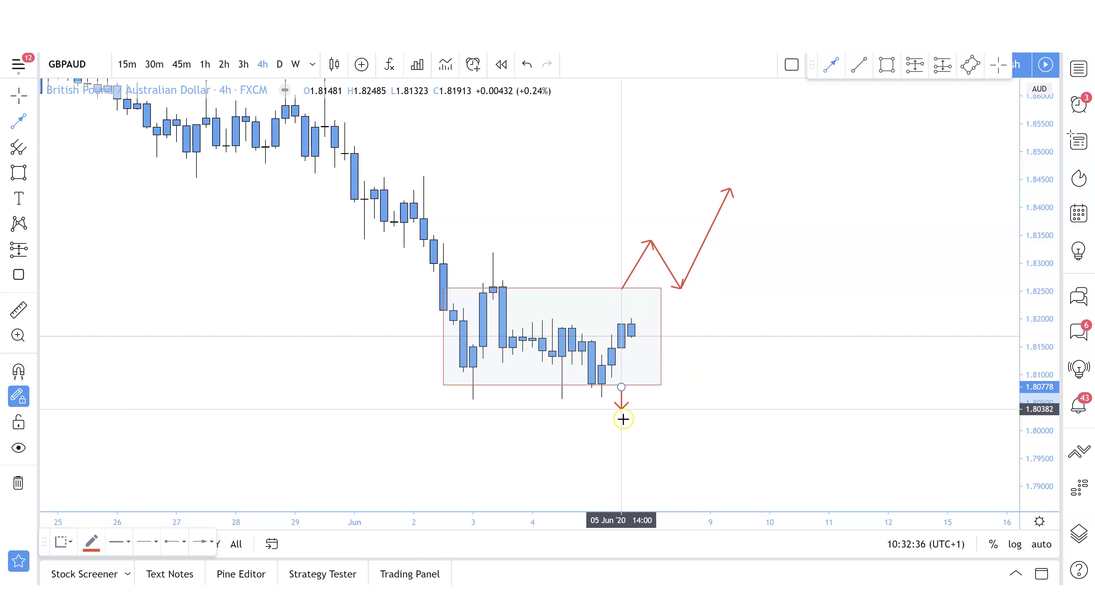
pyautogui.click(651, 442)
pyautogui.click(679, 388)
pyautogui.doubleClick(751, 469)
# Step: Extend the consolidation rectangle to 9 June with its lower edge at about 1.8076, and switch to the CADCHF chart
pyautogui.moveTo(660, 383); pyautogui.dragTo(730, 387)
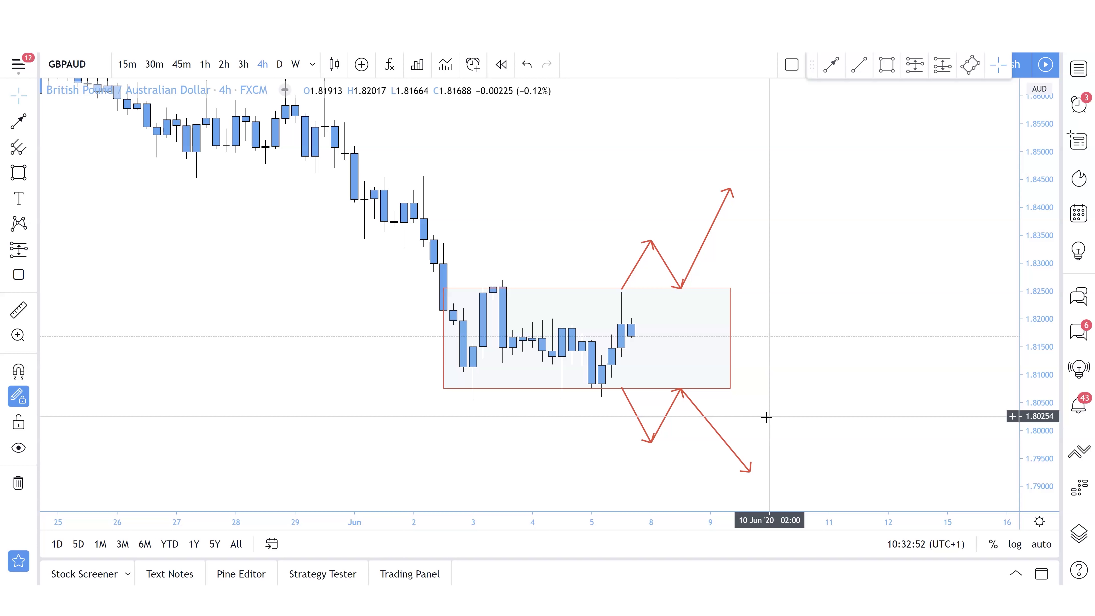
pyautogui.click(550, 365)
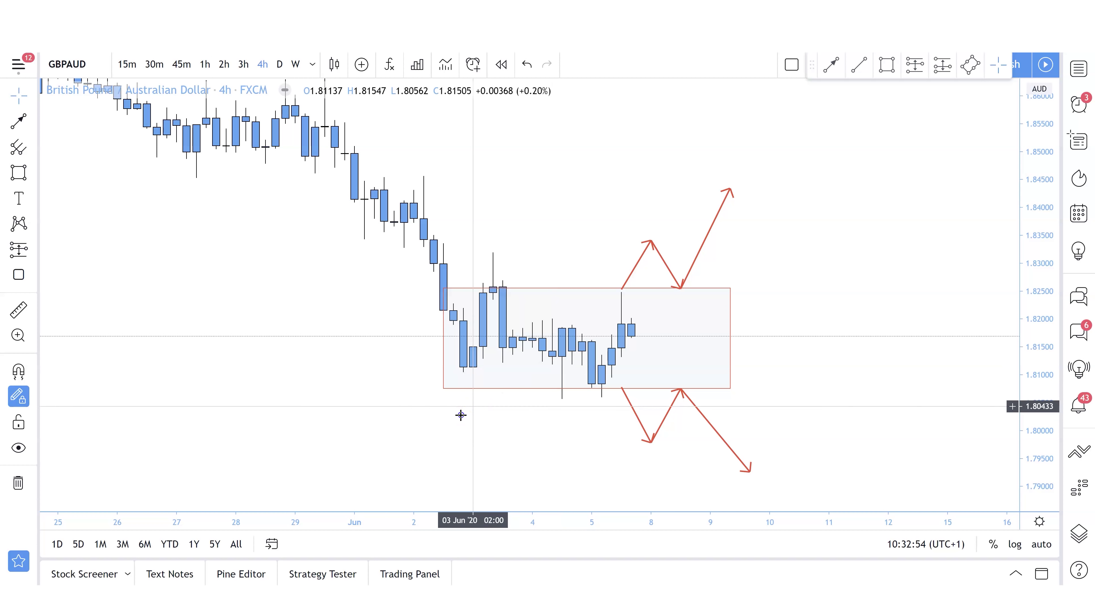
pyautogui.moveTo(459, 416); pyautogui.dragTo(432, 417)
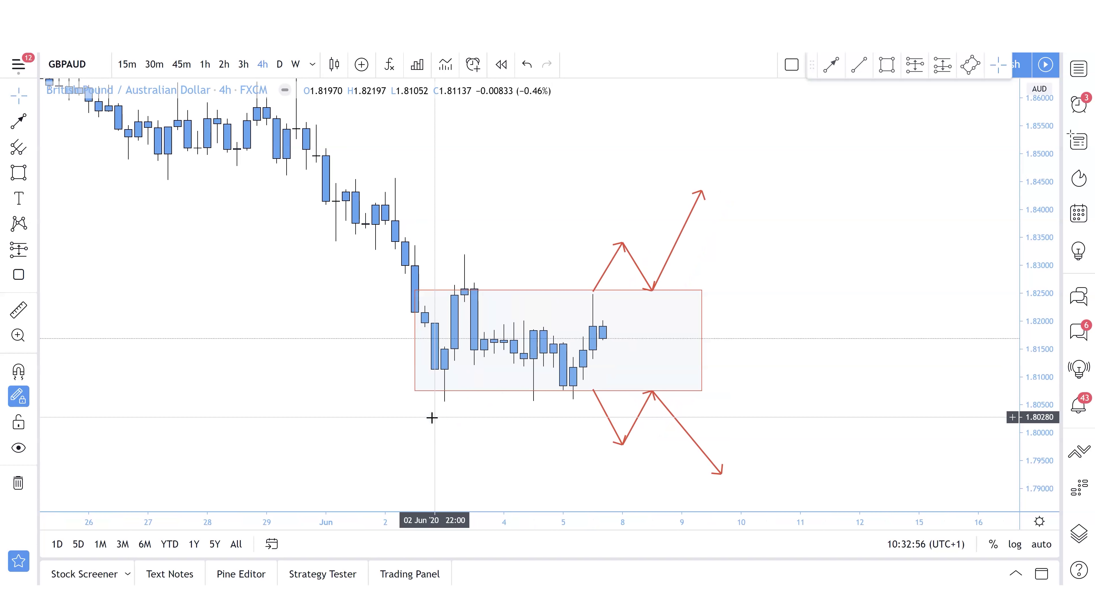
pyautogui.click(456, 287)
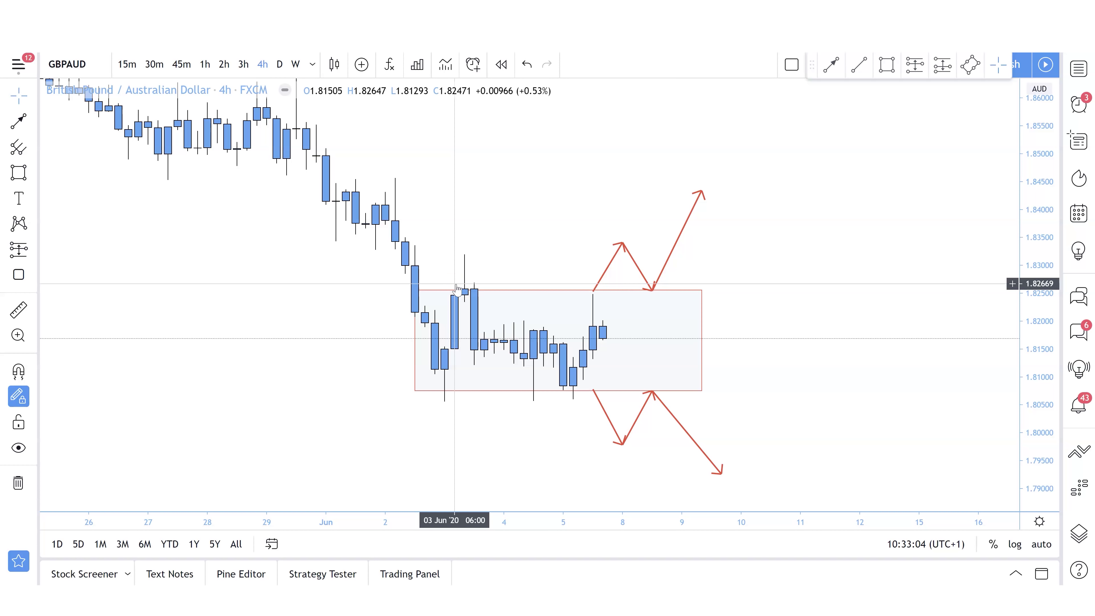
pyautogui.press('Down')
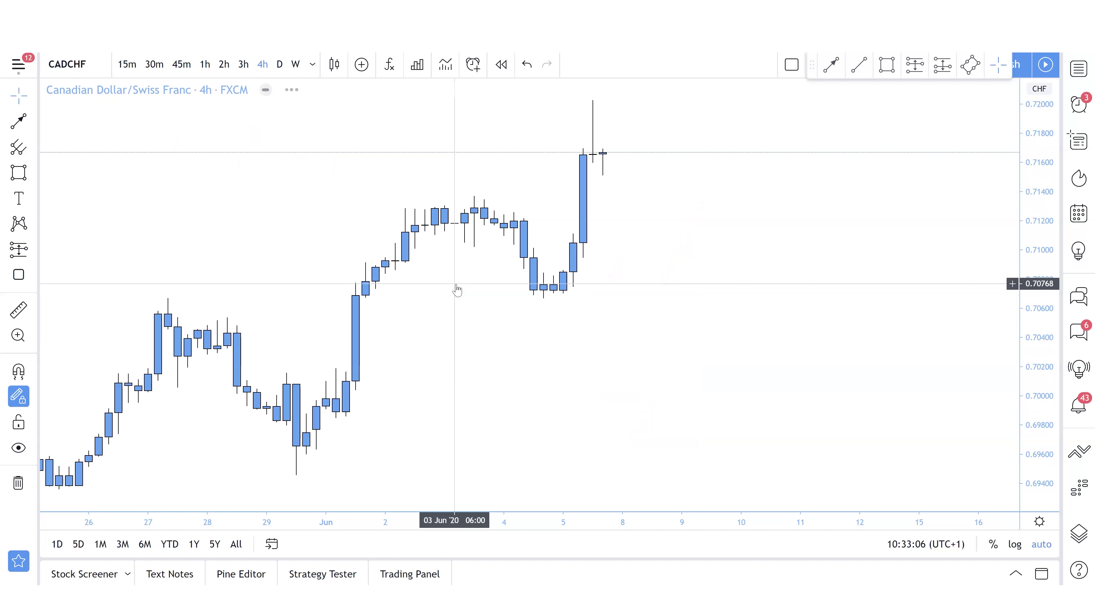
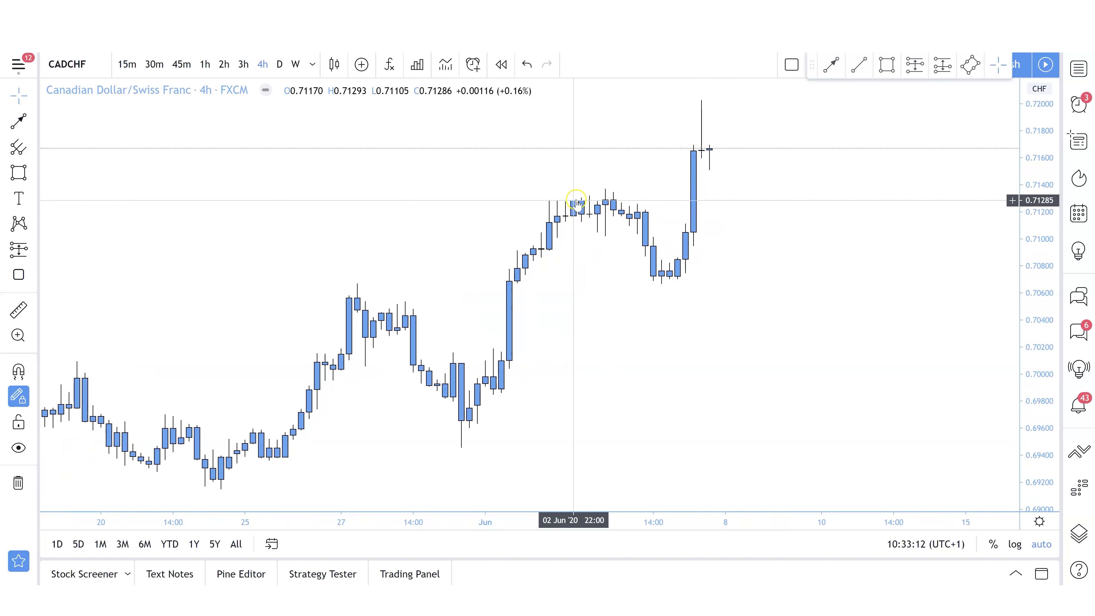
# Step: Draw a rising trend line under the candles from about 0.6909 on 25 May to 0.7114 on 9 June
pyautogui.click(32, 122)
pyautogui.click(85, 121)
pyautogui.click(261, 497)
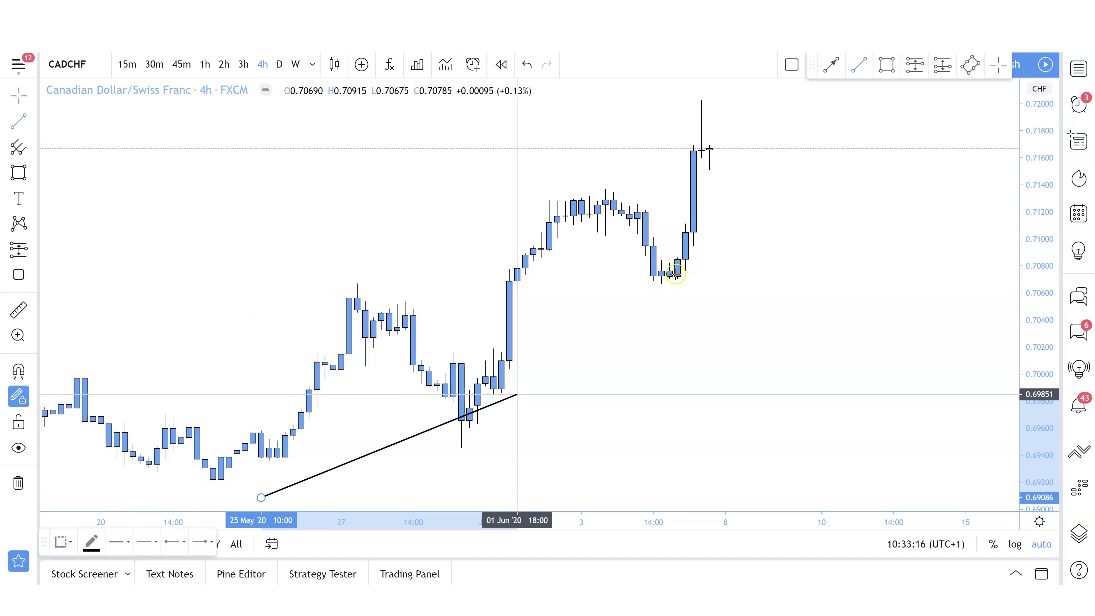
pyautogui.click(788, 220)
pyautogui.click(759, 375)
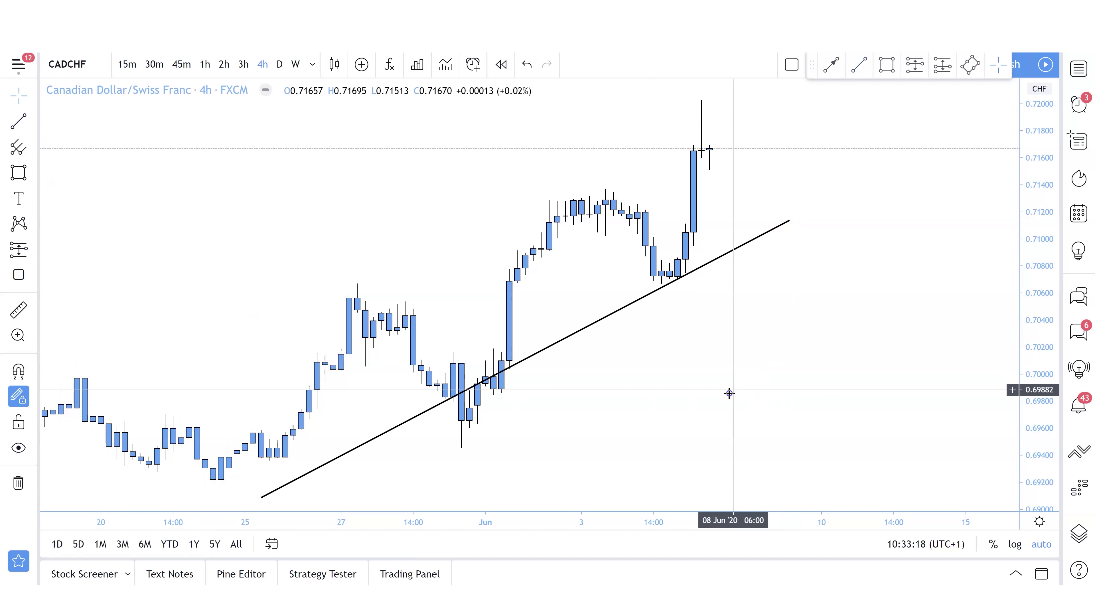
# Step: Delete the rising trend line from the CADCHF chart
pyautogui.moveTo(729, 392); pyautogui.dragTo(709, 414)
pyautogui.moveTo(1042, 265); pyautogui.dragTo(1026, 319)
pyautogui.click(543, 350)
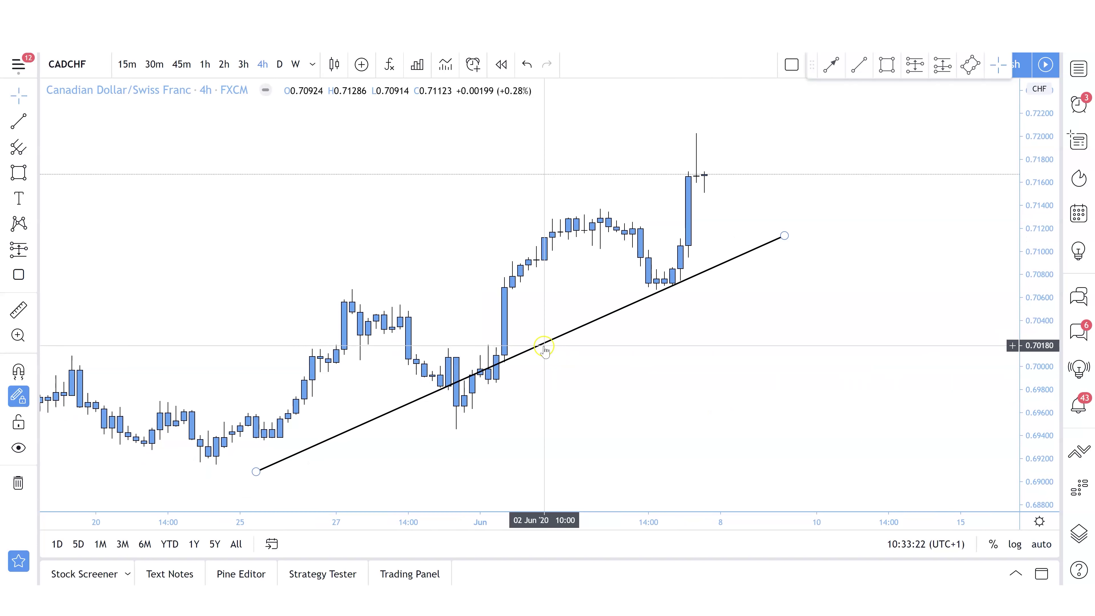
pyautogui.press('Delete')
pyautogui.moveTo(612, 363); pyautogui.dragTo(602, 374)
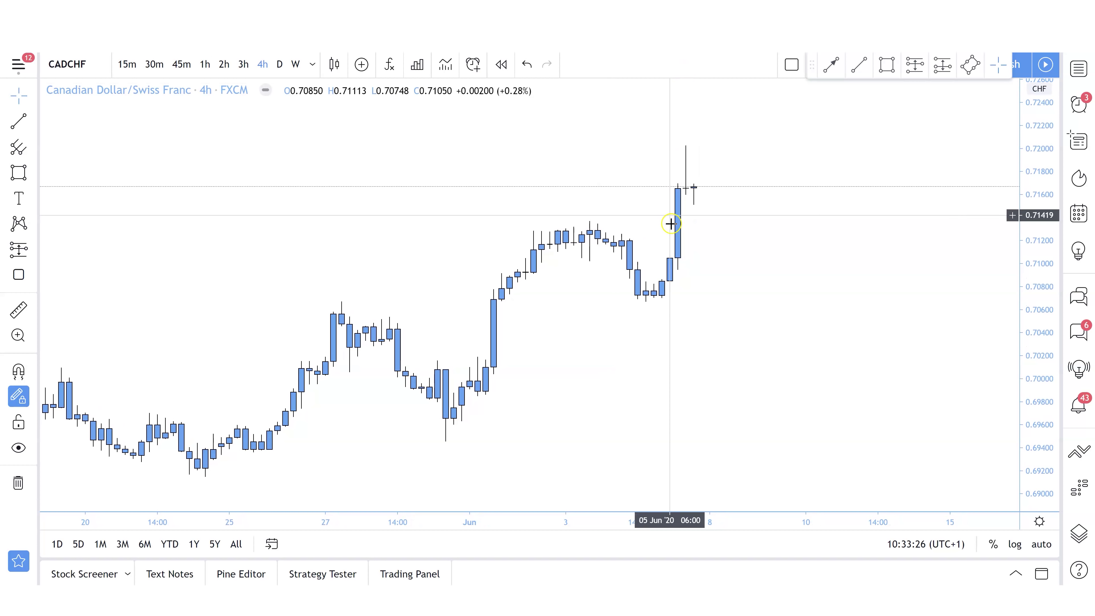
# Step: Draw a rectangle just below the recent swing low, about 0.7070 to 0.7056, extending from 4 June to about 16 June
pyautogui.click(18, 173)
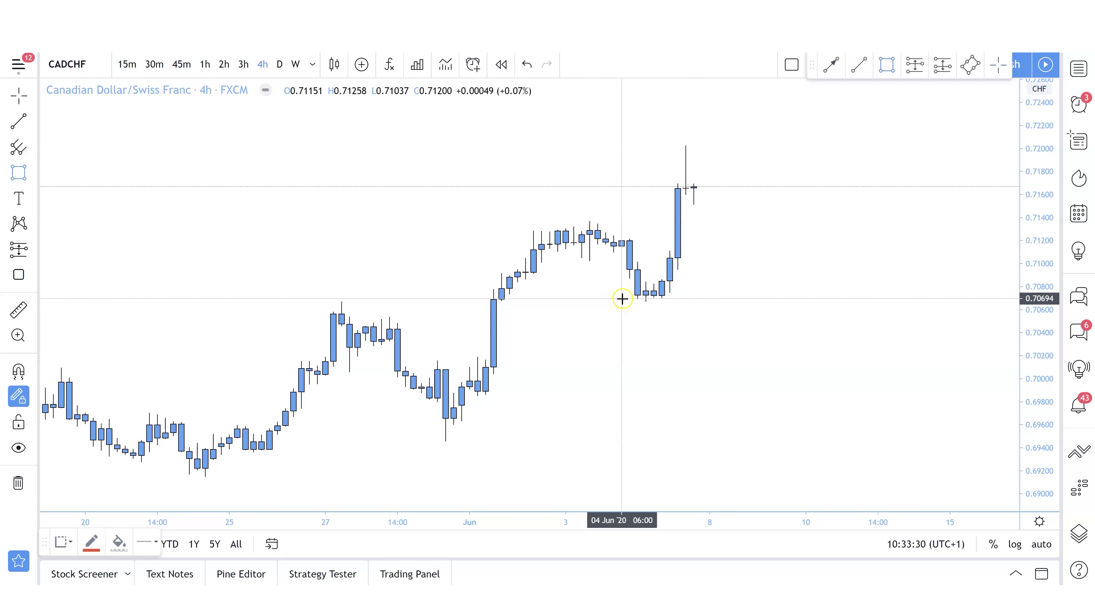
pyautogui.click(989, 314)
pyautogui.moveTo(868, 347); pyautogui.dragTo(778, 369)
pyautogui.click(546, 309)
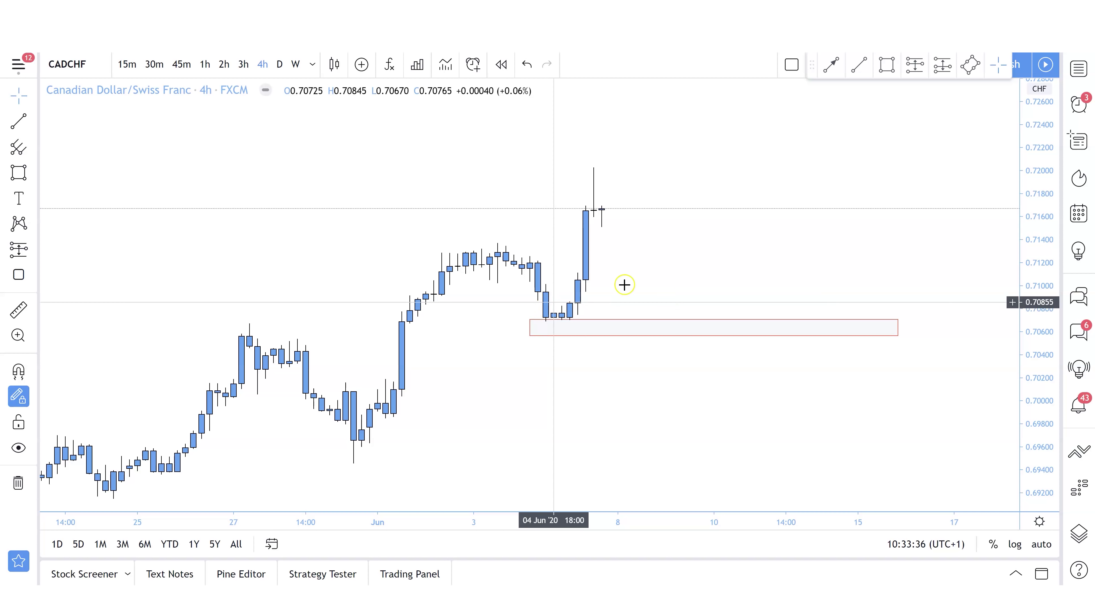
# Step: Draw connected arrows from the latest candle at about 0.7165 down to 0.7122, and up to about 0.7220
pyautogui.click(33, 121)
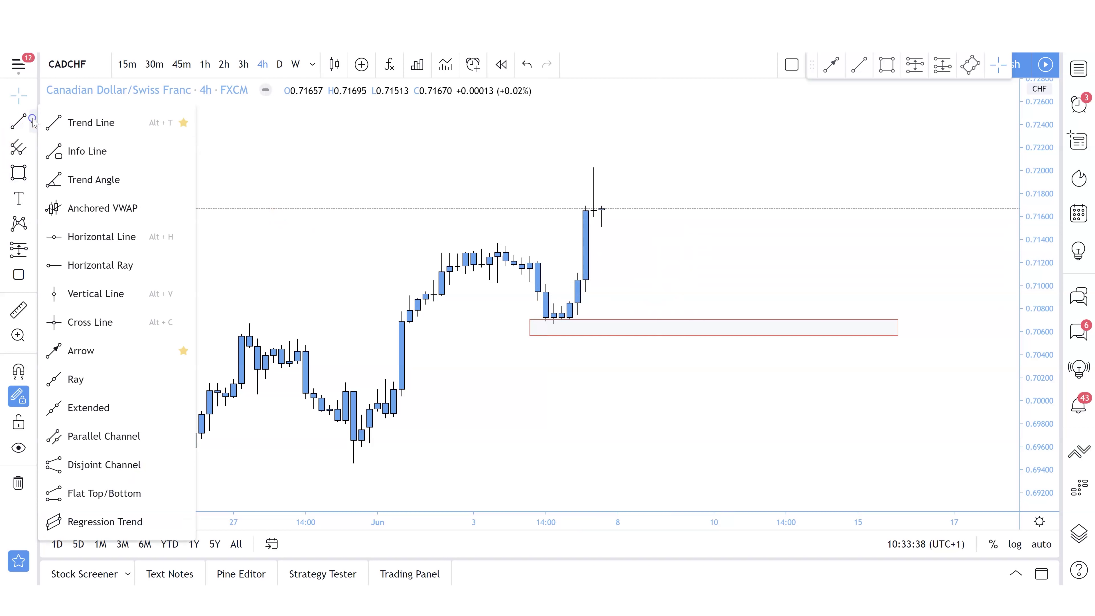
pyautogui.click(76, 351)
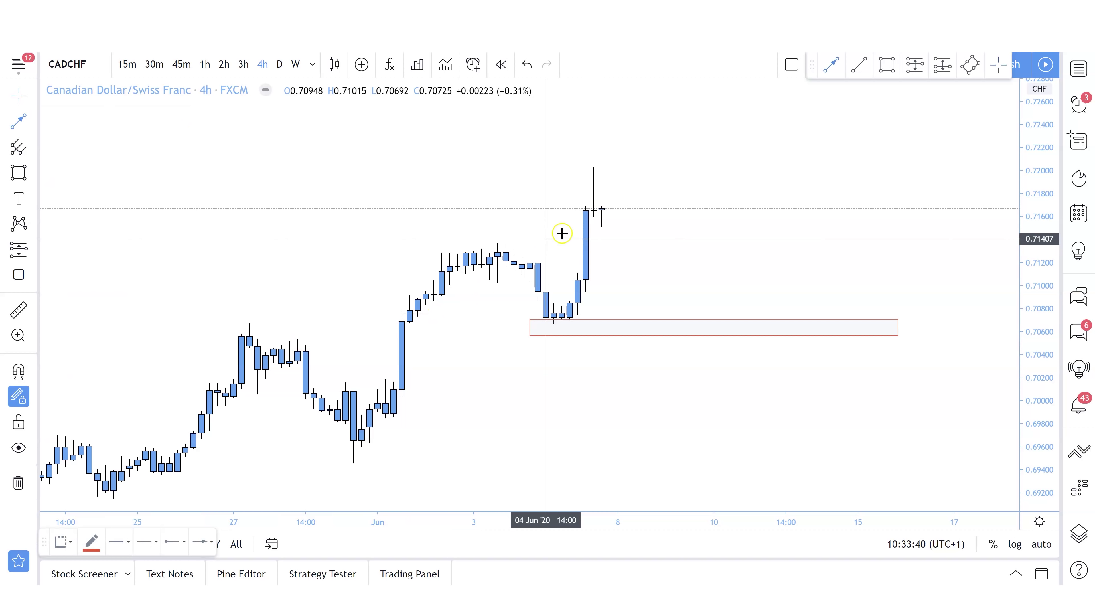
pyautogui.moveTo(635, 233); pyautogui.dragTo(737, 147)
# Step: Draw vertical arrows above the rectangle: down from 0.7125 to 0.7070, up from 0.7072 to 0.7117, and up from 0.7073 to 0.7212
pyautogui.moveTo(706, 257); pyautogui.dragTo(703, 332)
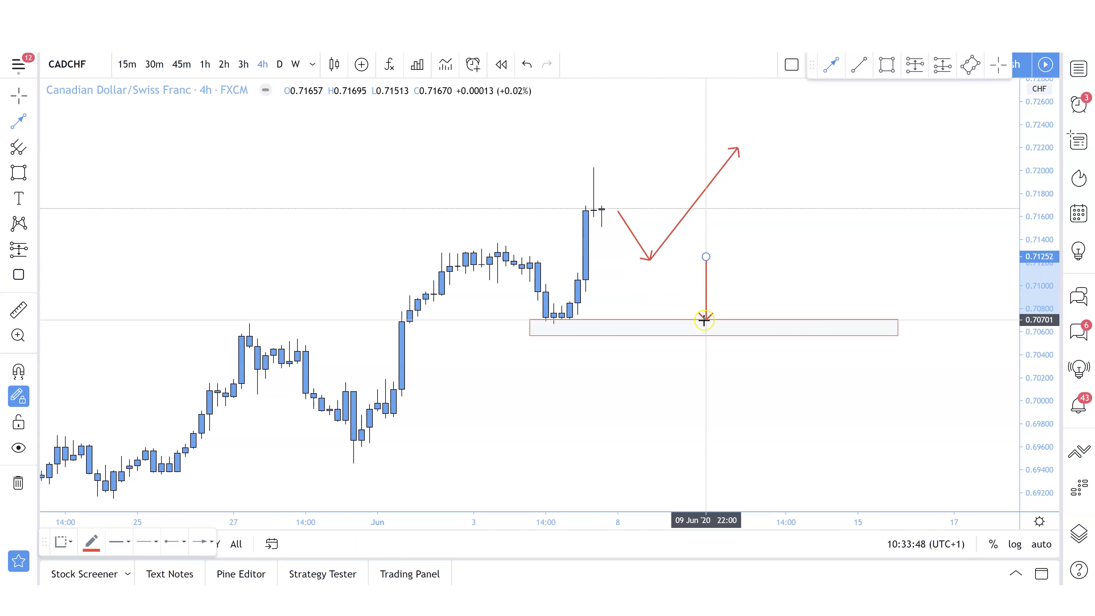
pyautogui.click(746, 319)
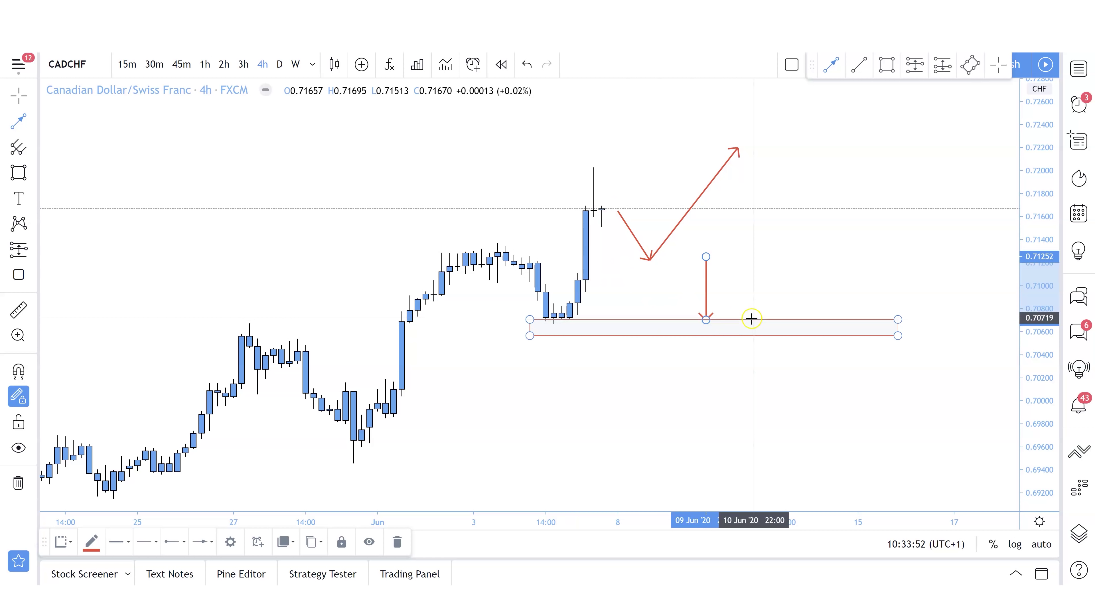
pyautogui.moveTo(756, 319); pyautogui.dragTo(757, 268)
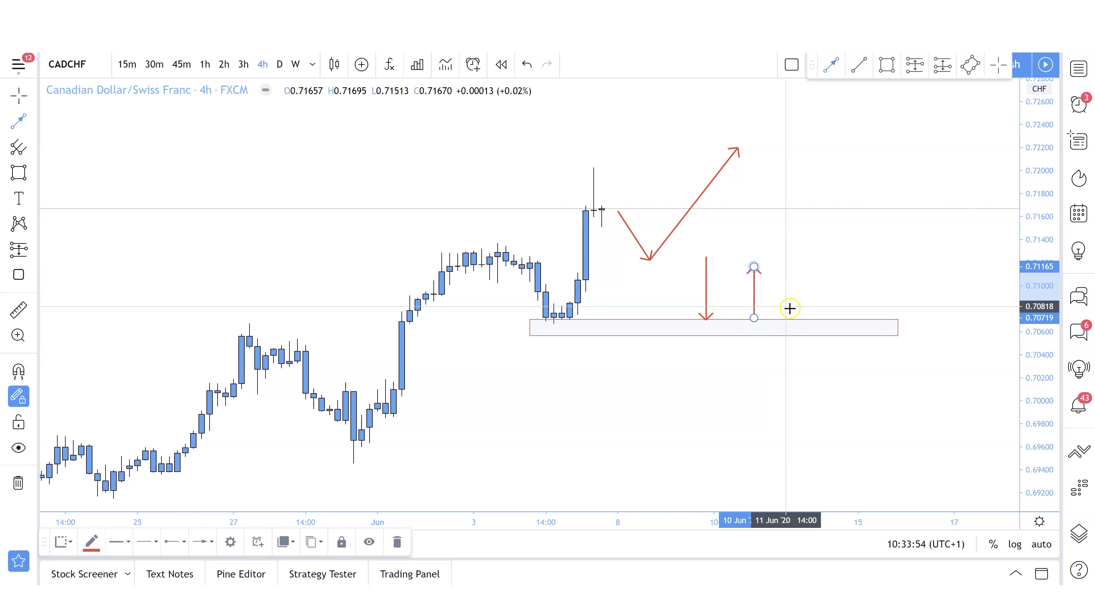
pyautogui.moveTo(801, 317); pyautogui.dragTo(801, 156)
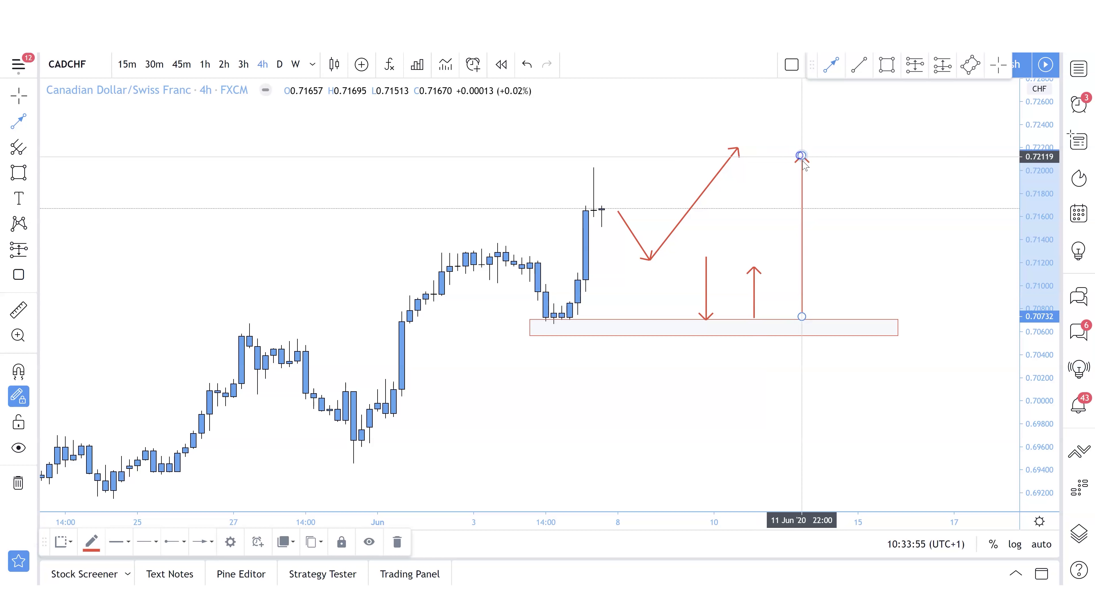
pyautogui.click(815, 220)
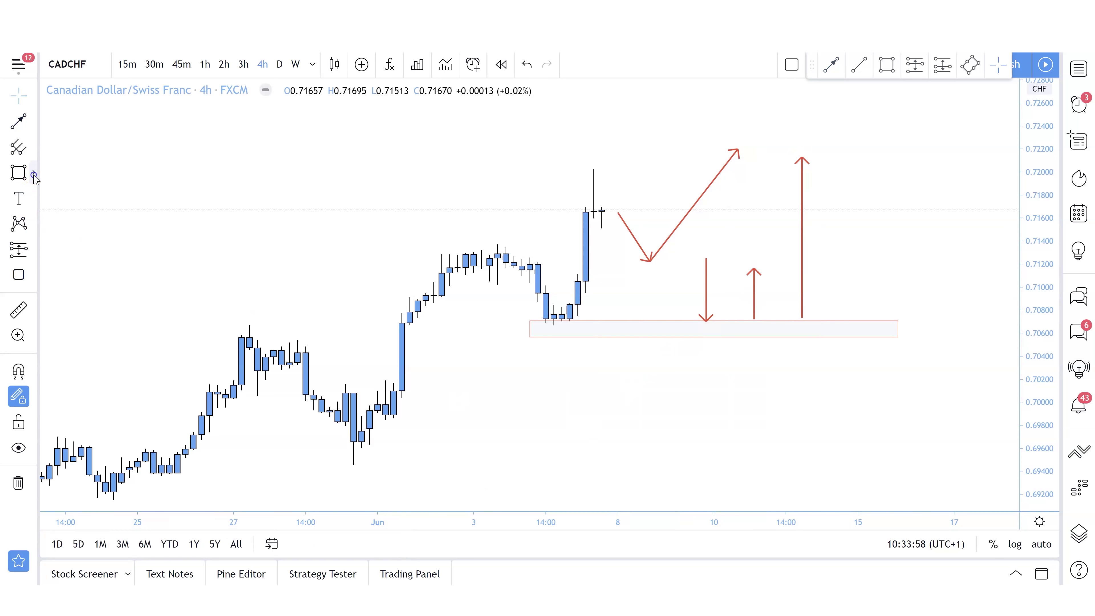
# Step: Draw a green rotated-rectangle zone over the recent high, about 0.7192 to 0.7171, from 5 June to 16 June
pyautogui.click(33, 175)
pyautogui.click(85, 233)
pyautogui.click(580, 181)
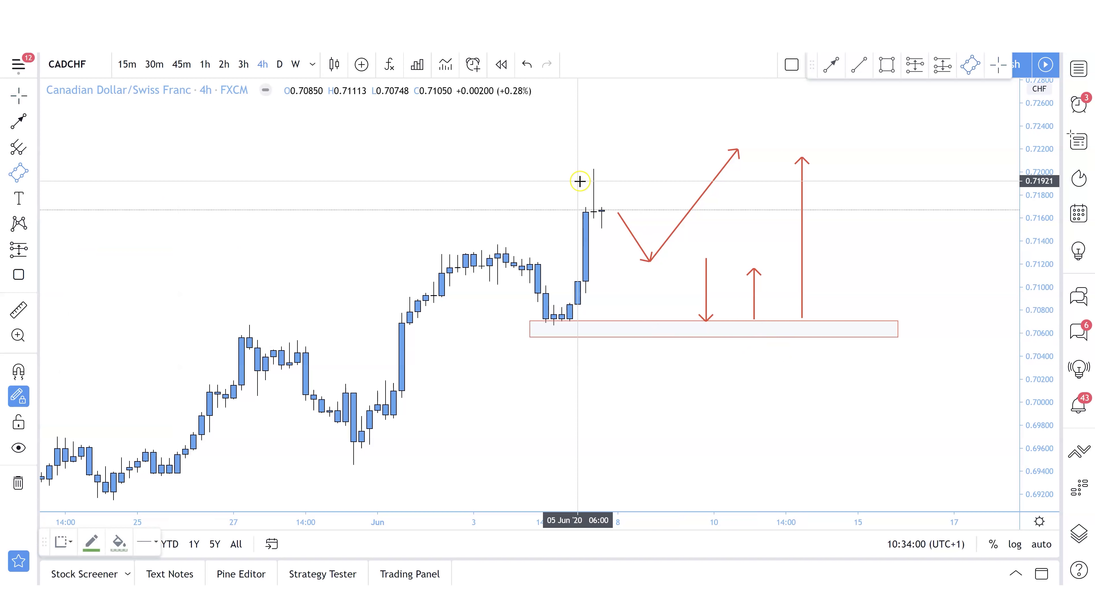
pyautogui.moveTo(578, 193); pyautogui.dragTo(914, 192)
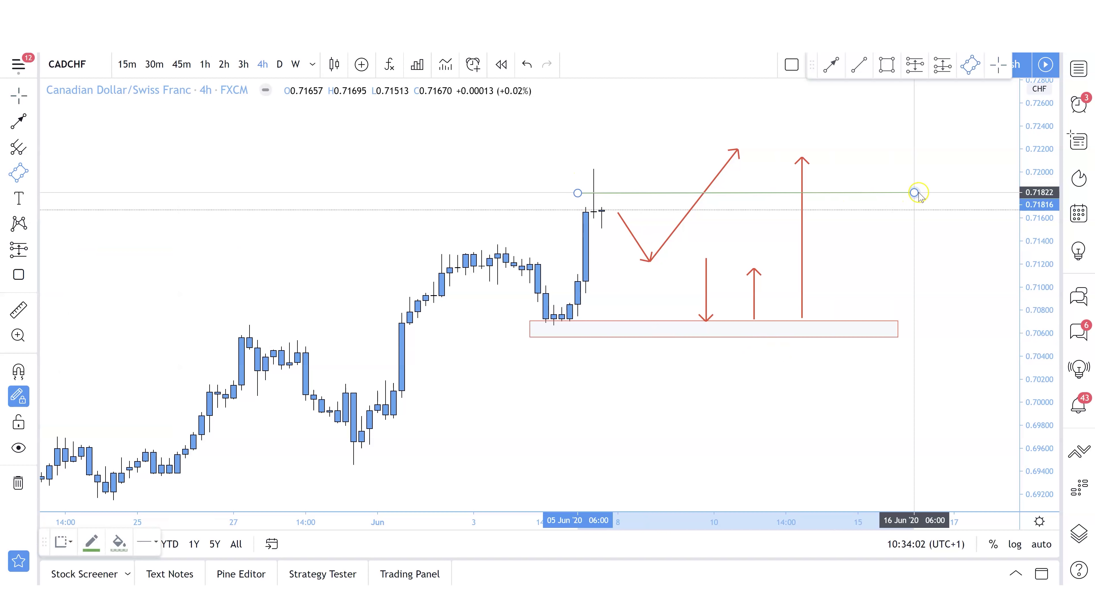
pyautogui.click(916, 204)
pyautogui.click(913, 220)
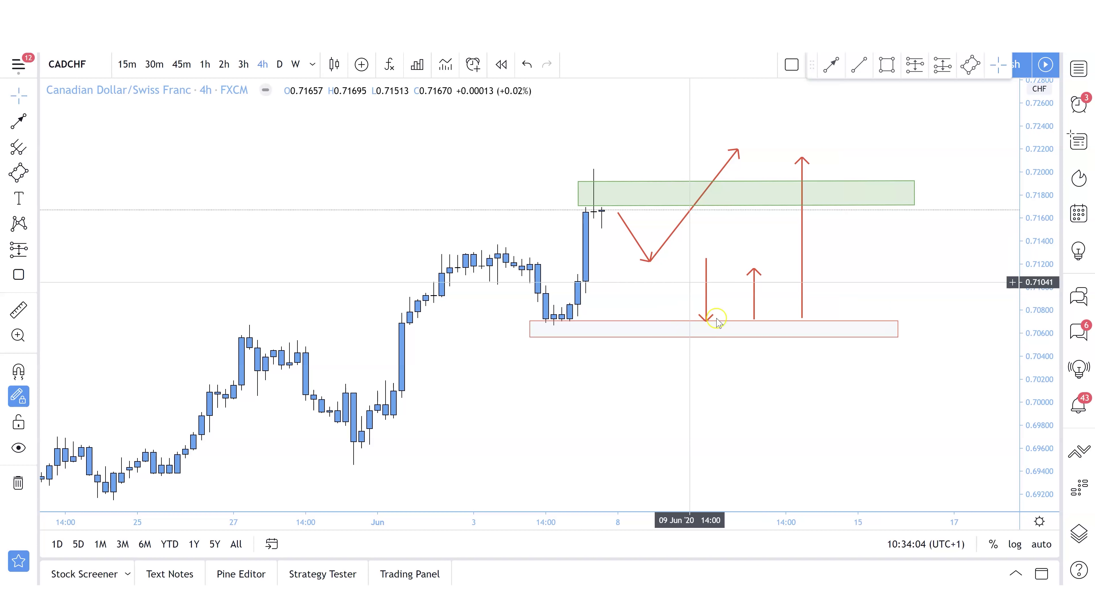
# Step: Draw vertical arrows at the green zone: up from 0.7185 to about 0.7235, down from 0.7205 to 0.7190, and up to 0.7267
pyautogui.moveTo(689, 397); pyautogui.dragTo(666, 418)
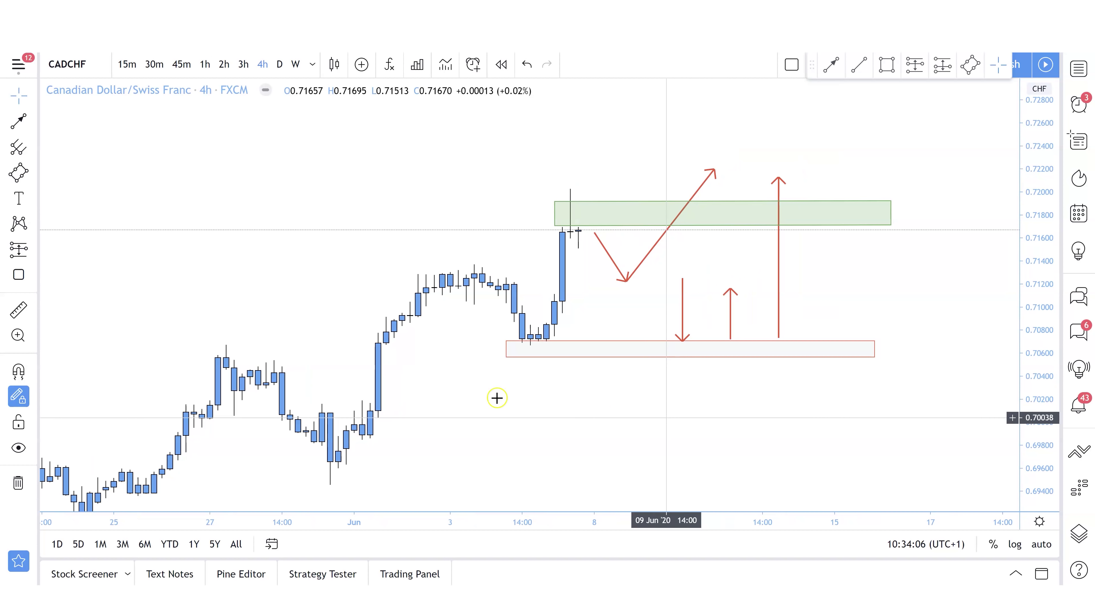
pyautogui.click(19, 122)
pyautogui.click(623, 210)
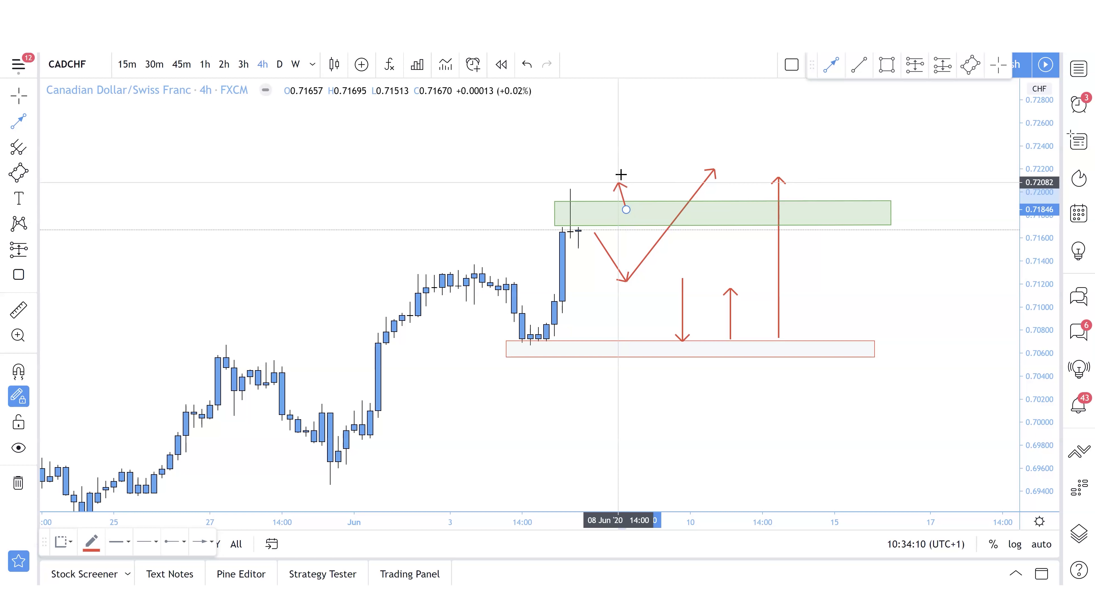
pyautogui.click(624, 151)
pyautogui.click(658, 186)
pyautogui.click(655, 206)
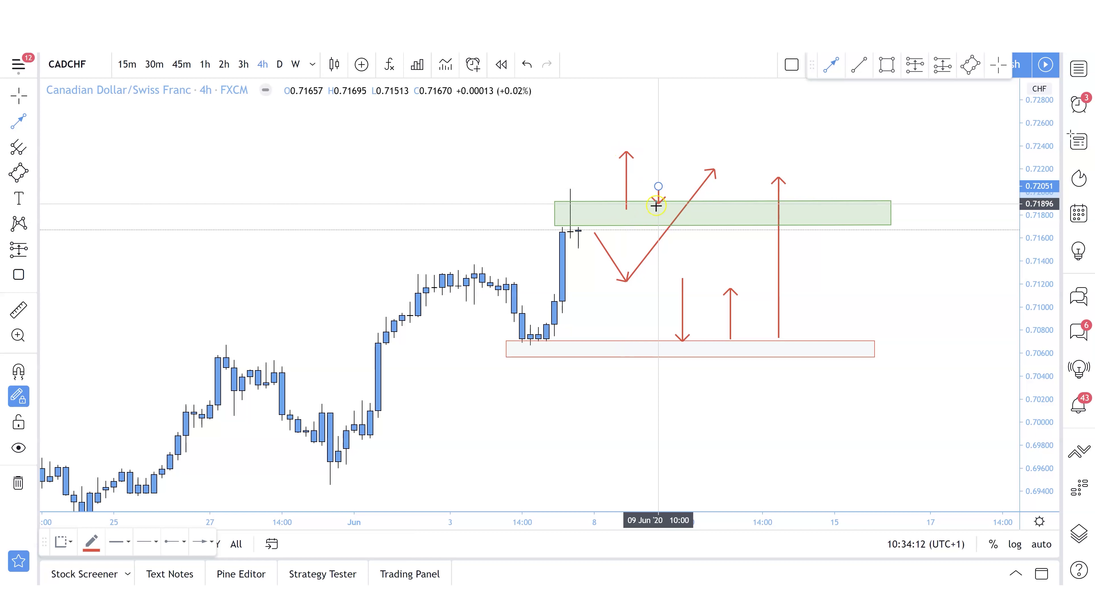
pyautogui.click(697, 205)
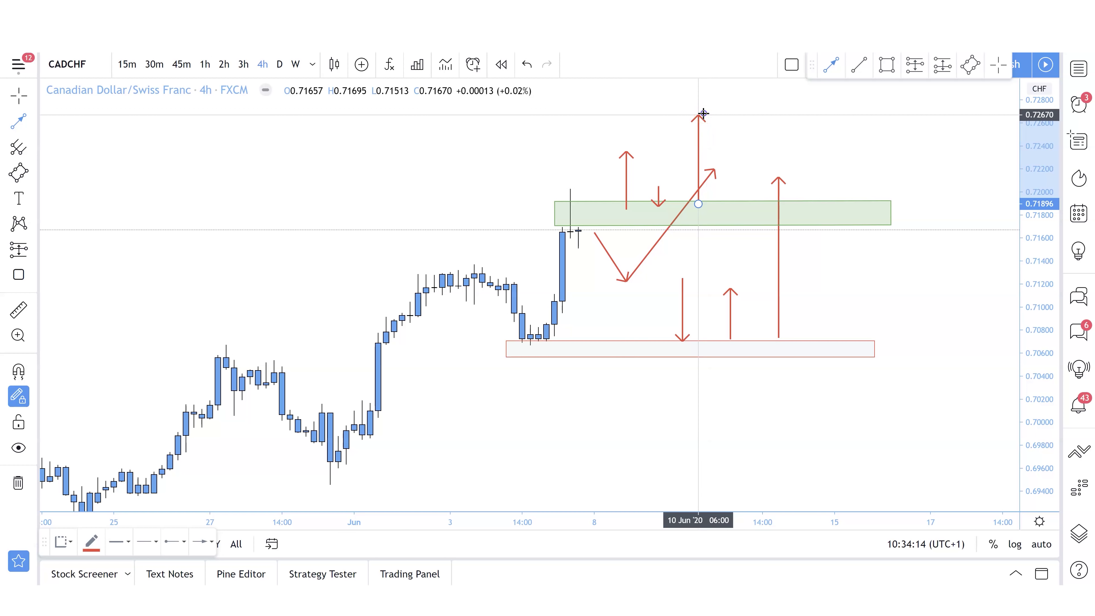
pyautogui.click(699, 114)
pyautogui.click(868, 265)
# Step: Switch to the USDCAD chart
pyautogui.hscroll(3, 884, 285)
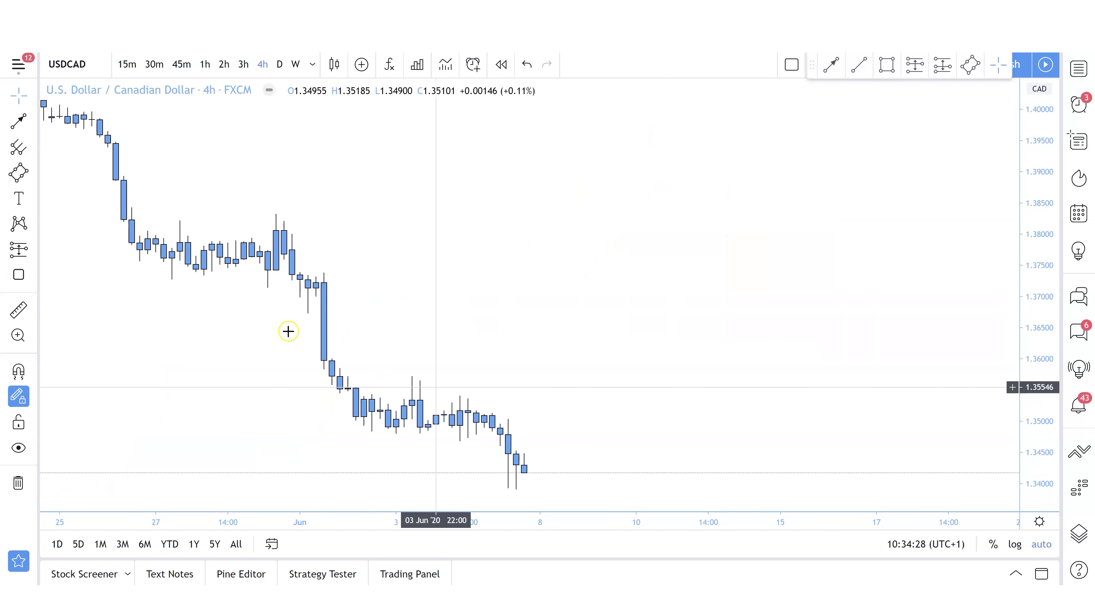
pyautogui.moveTo(427, 281)
pyautogui.mouseDown()
pyautogui.moveTo(545, 249)
pyautogui.moveTo(650, 241)
pyautogui.mouseUp()
pyautogui.scroll(-1, 733, 278)
pyautogui.moveTo(804, 315); pyautogui.dragTo(753, 315)
pyautogui.moveTo(1029, 208); pyautogui.dragTo(1029, 222)
pyautogui.moveTo(895, 297); pyautogui.dragTo(835, 237)
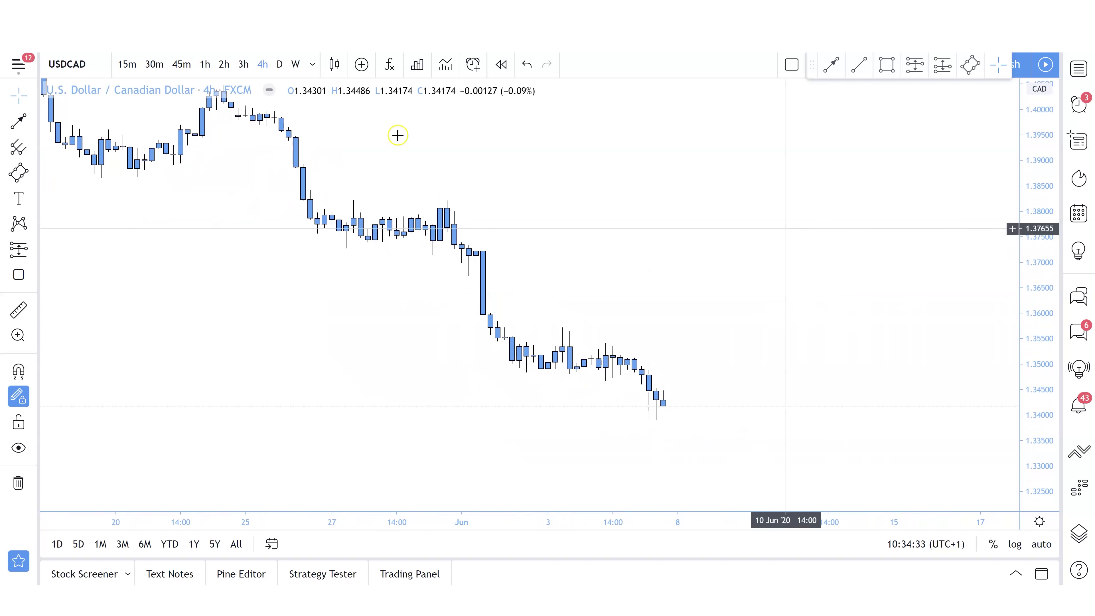
# Step: Draw rectangles around the early-June consolidation, about 1.3551 to 1.3479, and the late-May consolidation, about 1.3805 to 1.3738
pyautogui.click(35, 177)
pyautogui.click(90, 200)
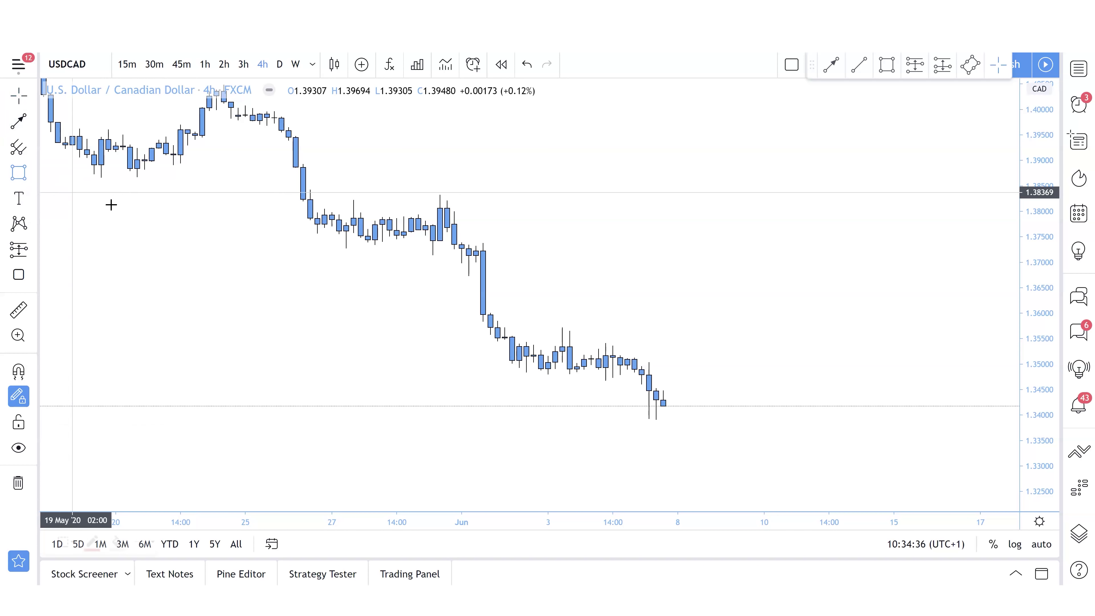
pyautogui.click(508, 338)
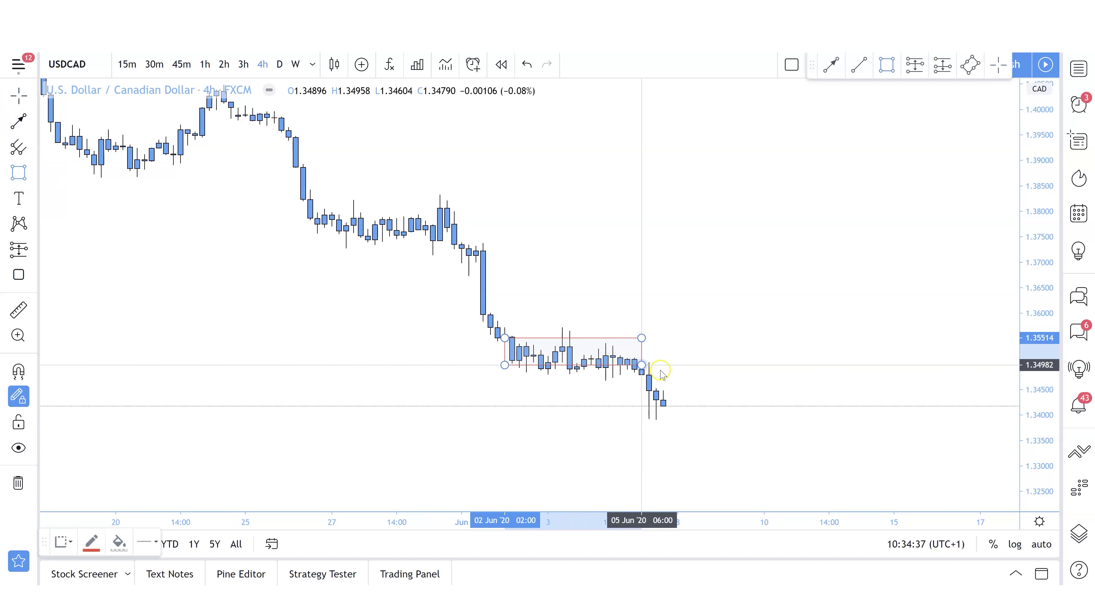
pyautogui.click(670, 375)
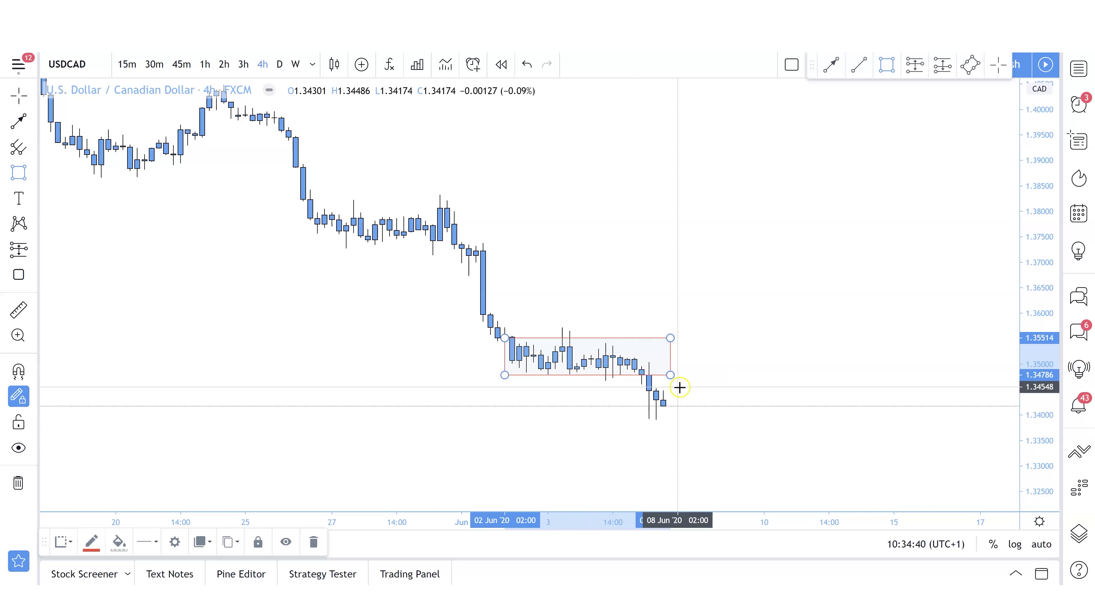
pyautogui.moveTo(318, 208); pyautogui.dragTo(498, 243)
pyautogui.click(542, 252)
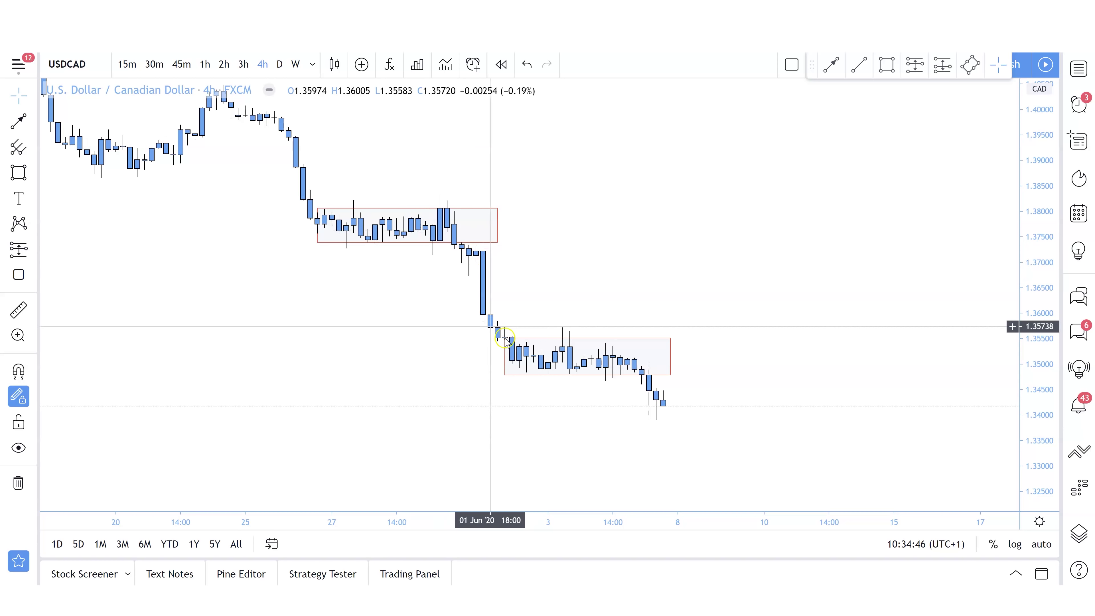
# Step: Draw connected arrows from the latest candle at about 1.3421 up to 1.3480 on 8 June, and down to 1.3309 on 10 June
pyautogui.moveTo(562, 390); pyautogui.dragTo(560, 386)
pyautogui.moveTo(1025, 442); pyautogui.dragTo(1023, 403)
pyautogui.moveTo(903, 390); pyautogui.dragTo(878, 347)
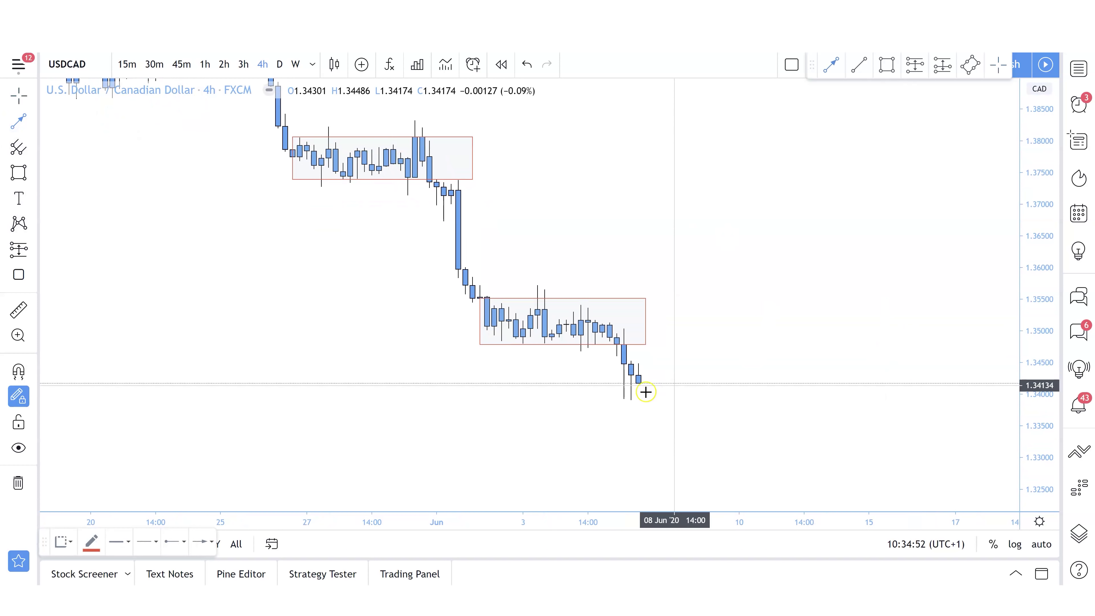
pyautogui.click(652, 380)
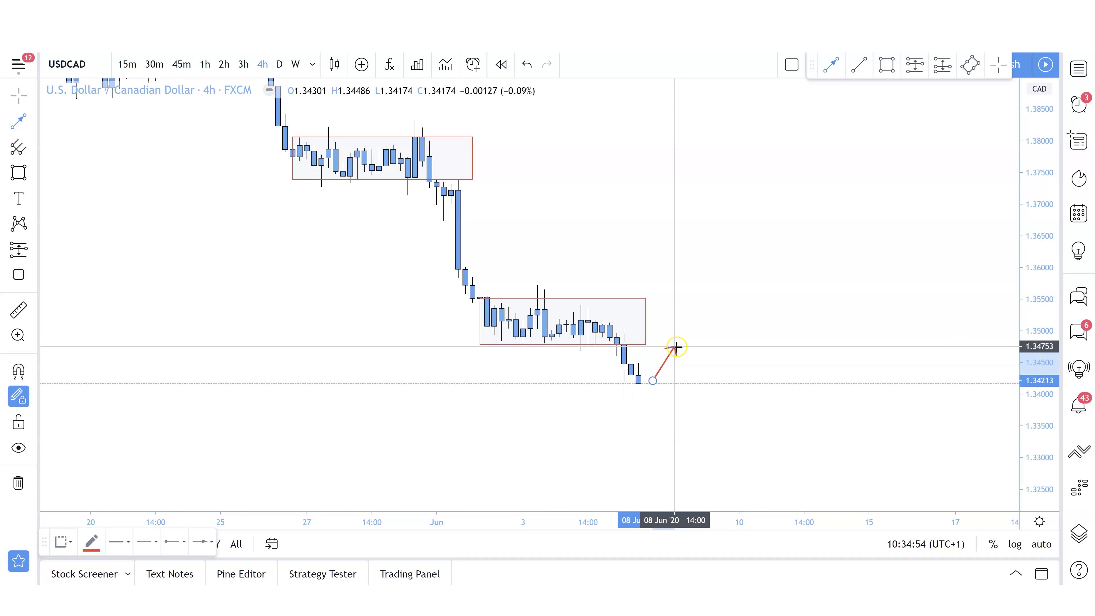
pyautogui.click(678, 344)
pyautogui.click(676, 344)
pyautogui.click(752, 449)
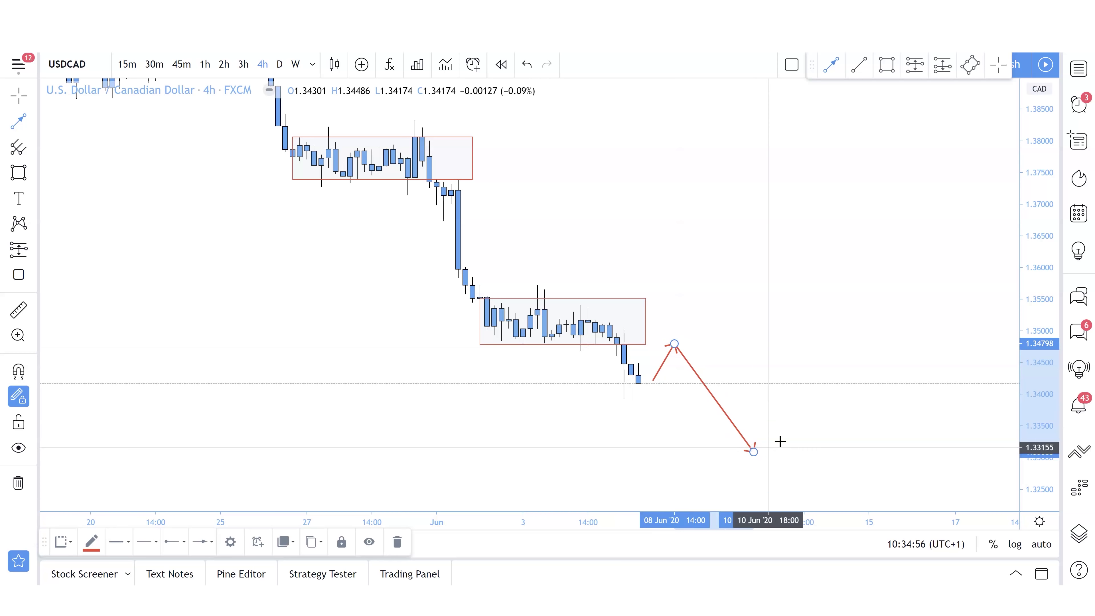
# Step: Extend the early-June consolidation rectangle to 9 June with its lower edge at about 1.3472
pyautogui.click(617, 334)
pyautogui.moveTo(644, 343); pyautogui.dragTo(708, 348)
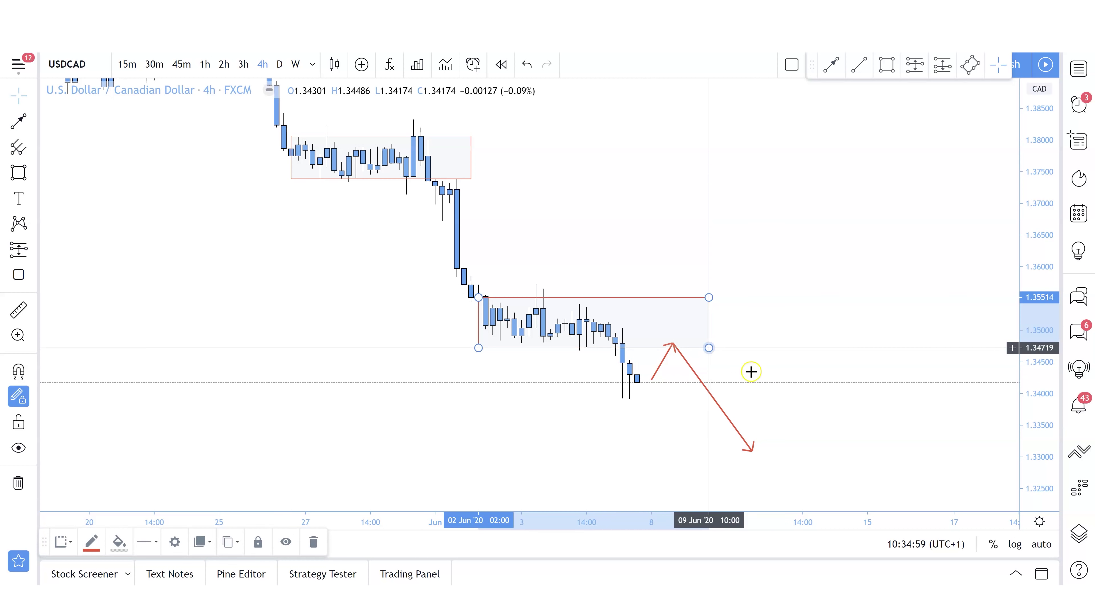
pyautogui.click(770, 395)
# Step: Move the shared point of the two arrows to the rectangle's lower edge, at about 1.3470 on 8 June 18:00
pyautogui.click(679, 347)
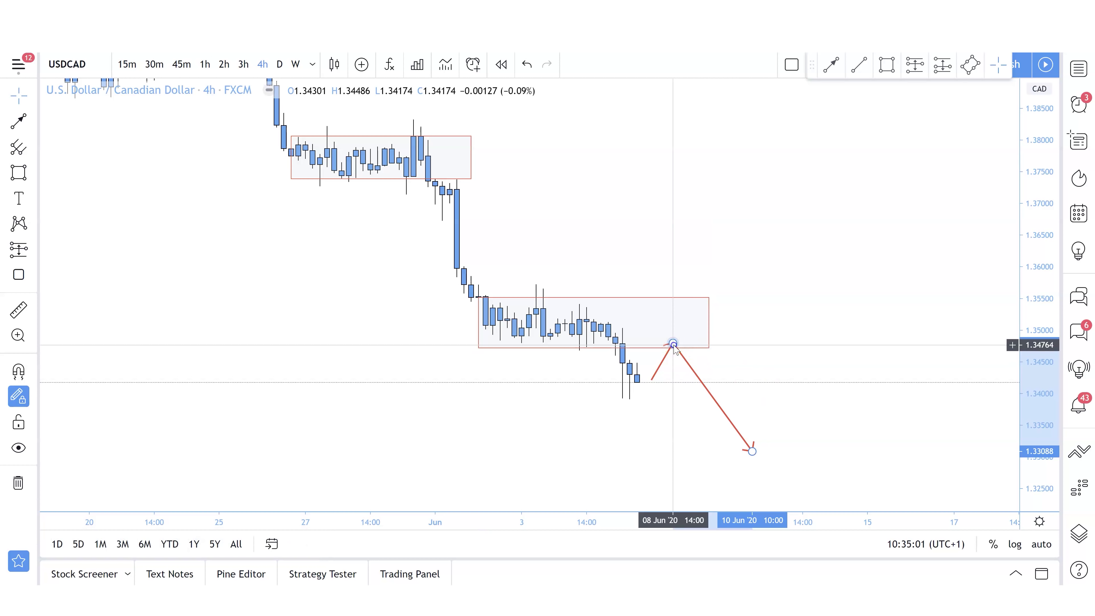
pyautogui.moveTo(680, 348); pyautogui.dragTo(675, 351)
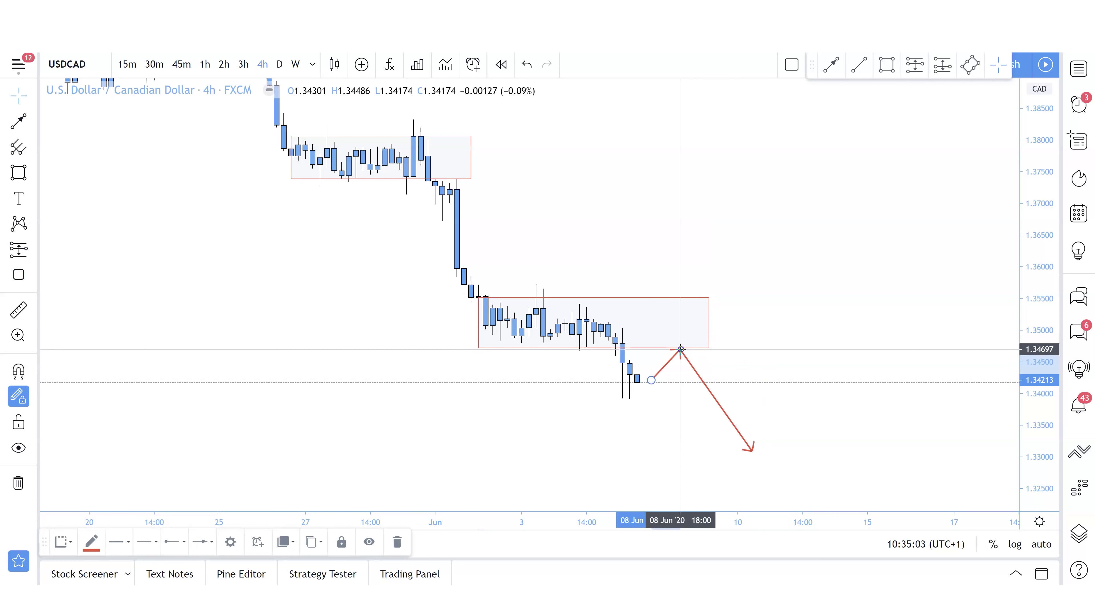
pyautogui.click(645, 387)
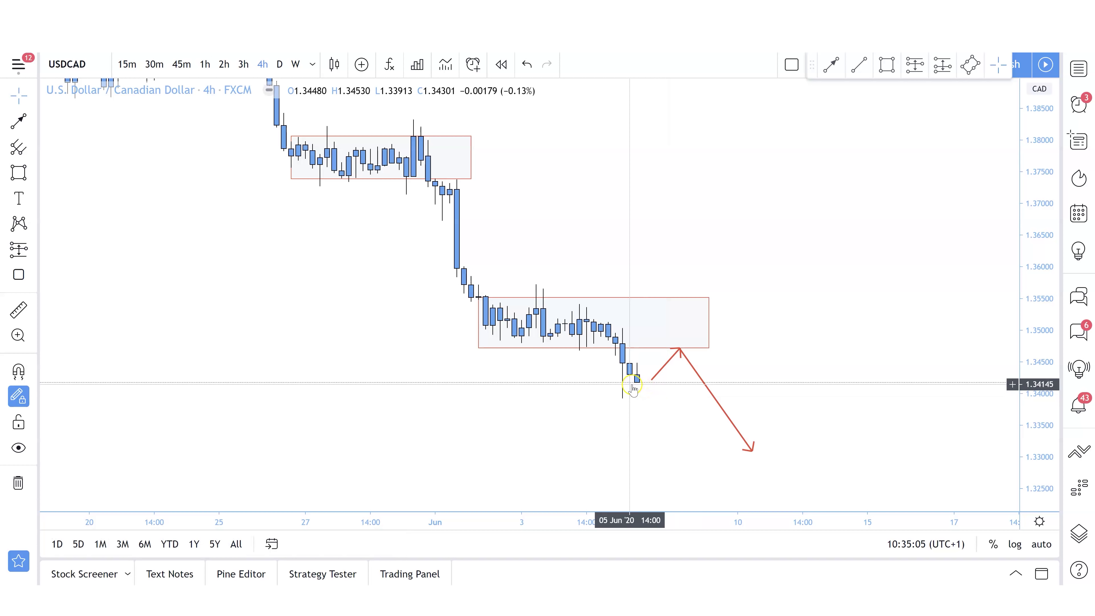
# Step: Switch to the XAUUSD chart and draw a rectangle around the range from about 1750 on 14 April to 1674 on 9 June
pyautogui.moveTo(655, 404); pyautogui.dragTo(641, 409)
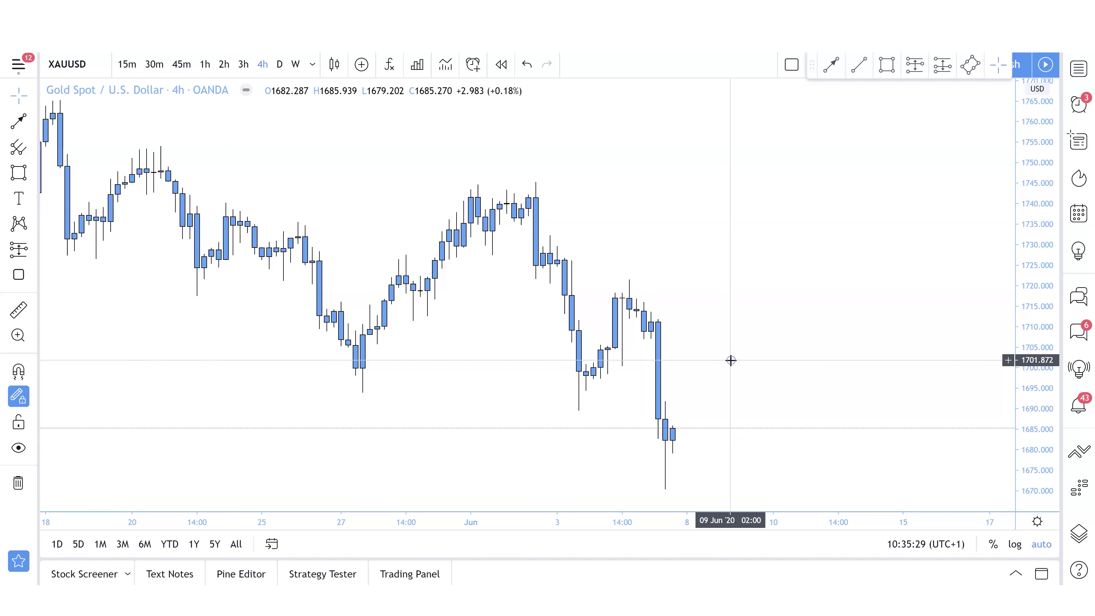
pyautogui.click(970, 224)
pyautogui.moveTo(970, 224); pyautogui.dragTo(789, 307)
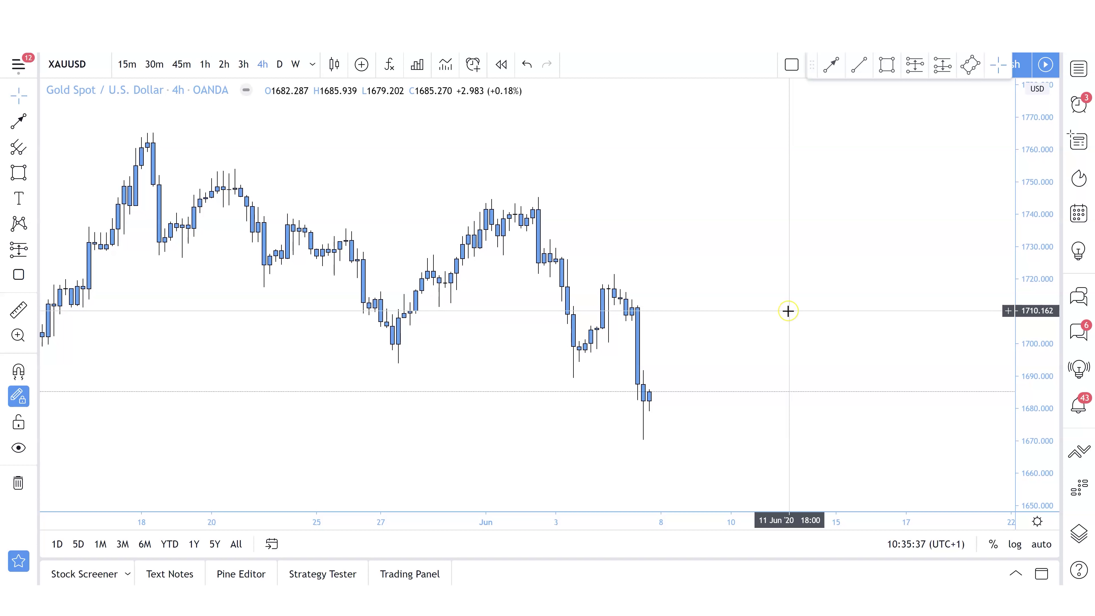
pyautogui.scroll(-1, 788, 311)
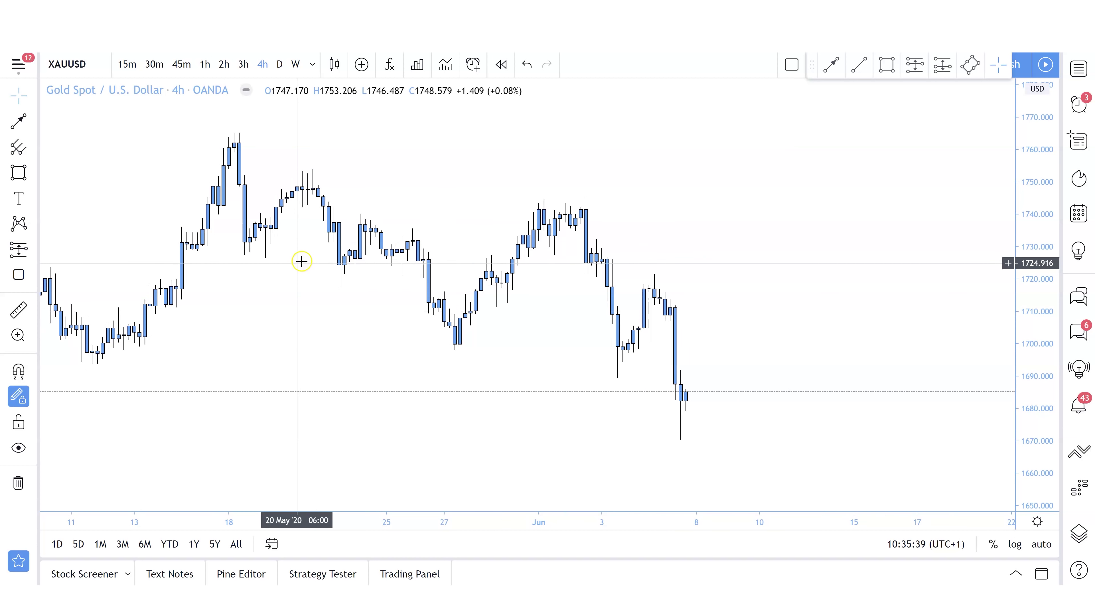
pyautogui.scroll(-2, 300, 259)
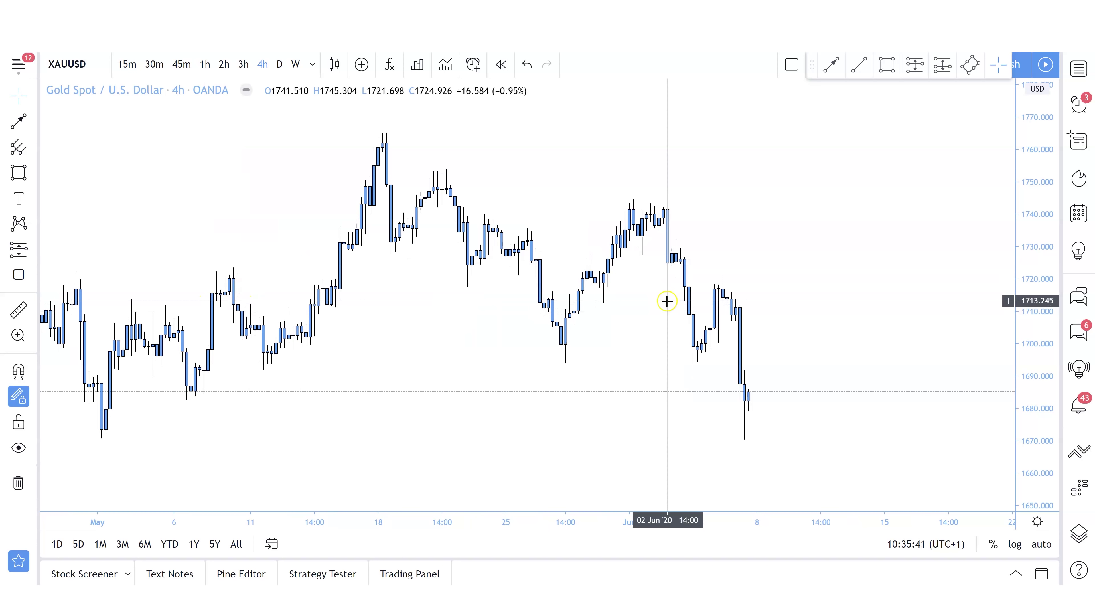
pyautogui.scroll(-1, 667, 301)
pyautogui.scroll(-1, 599, 353)
pyautogui.moveTo(598, 354); pyautogui.dragTo(645, 333)
pyautogui.click(23, 177)
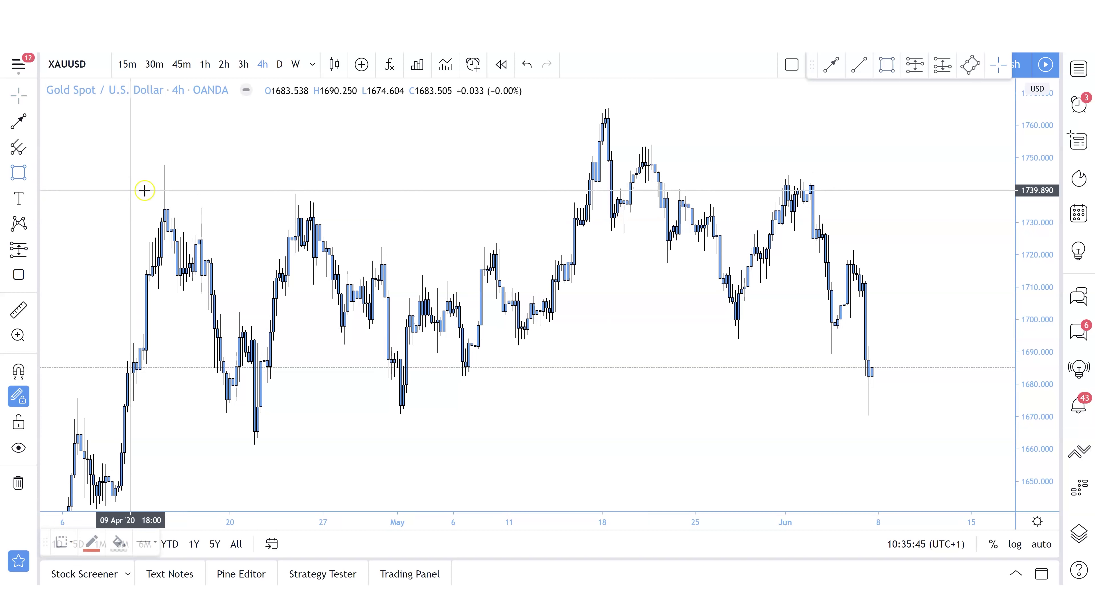
pyautogui.click(161, 157)
pyautogui.click(912, 404)
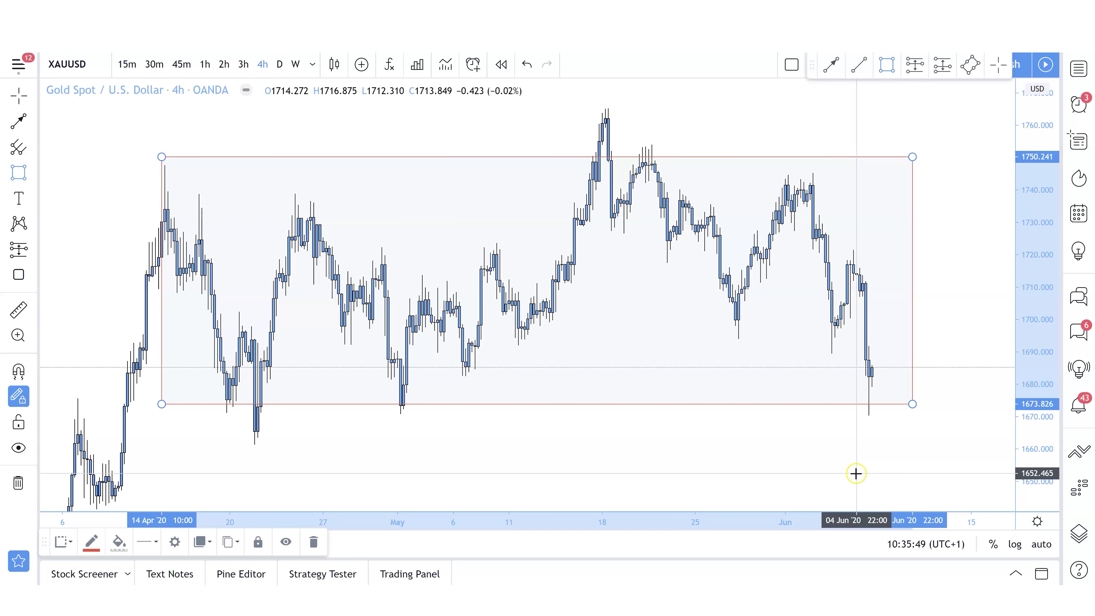
# Step: Delete the large rectangle enclosing the April–June trading range
pyautogui.click(835, 452)
pyautogui.scroll(3, 833, 453)
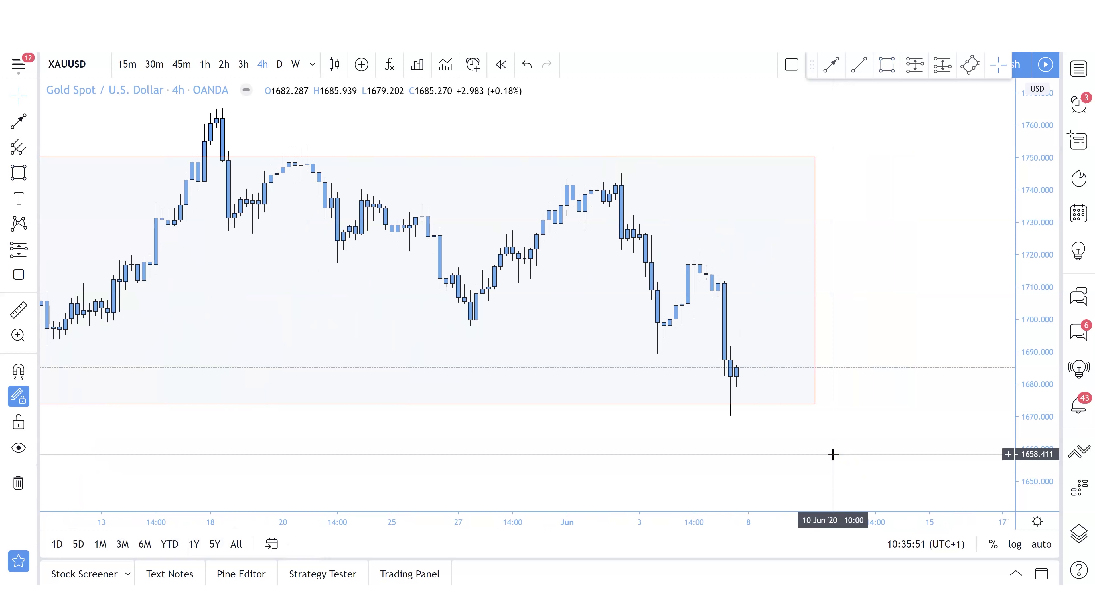
pyautogui.click(792, 405)
pyautogui.press('Delete')
# Step: Draw a support-zone rectangle from about 1685 on 30 April to 1671 on 18 June, covering the recent lows
pyautogui.scroll(1, 790, 406)
pyautogui.moveTo(1027, 443); pyautogui.dragTo(946, 413)
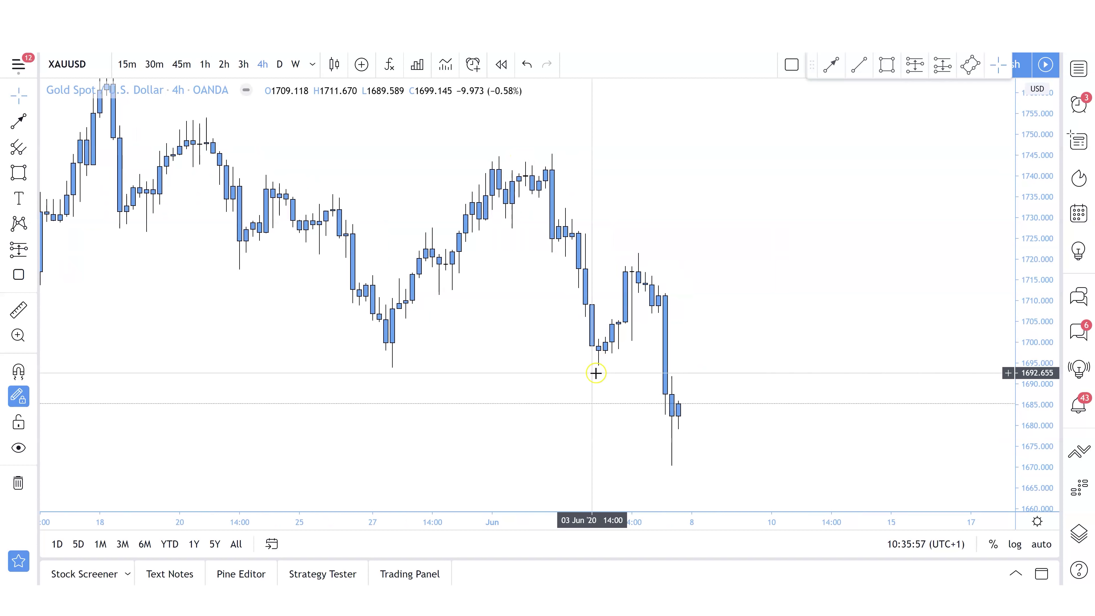
pyautogui.moveTo(731, 452); pyautogui.dragTo(670, 413)
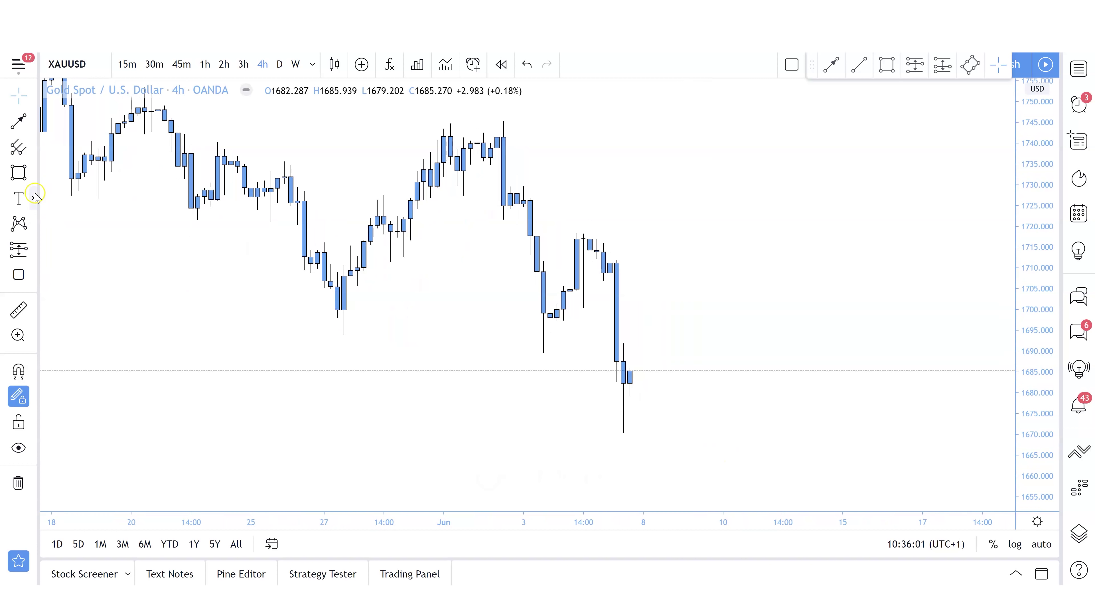
pyautogui.scroll(-2, 279, 311)
pyautogui.scroll(-3, 315, 313)
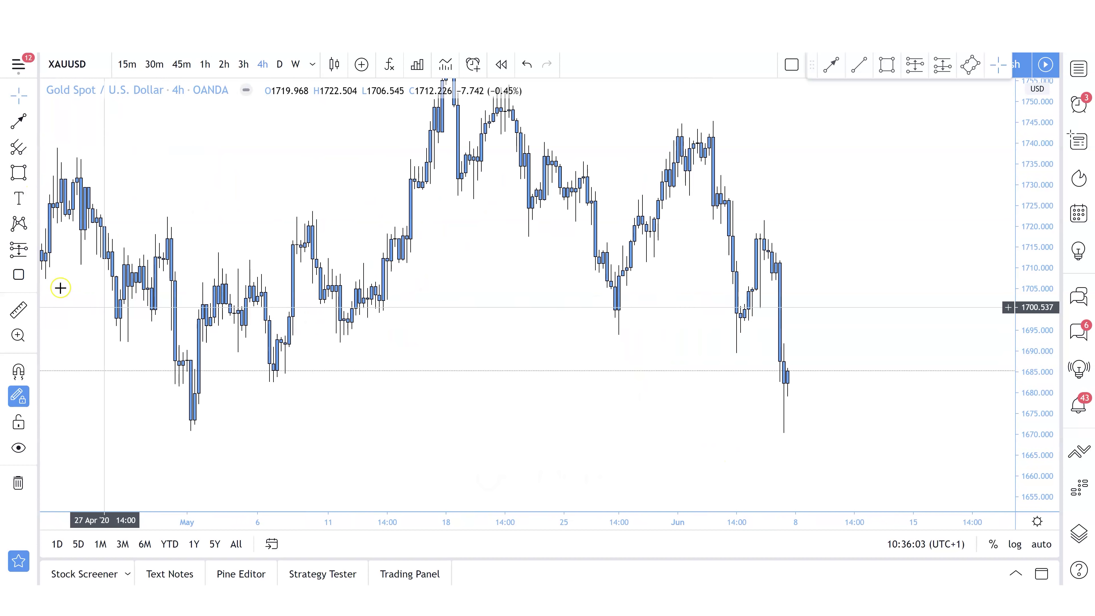
pyautogui.click(18, 173)
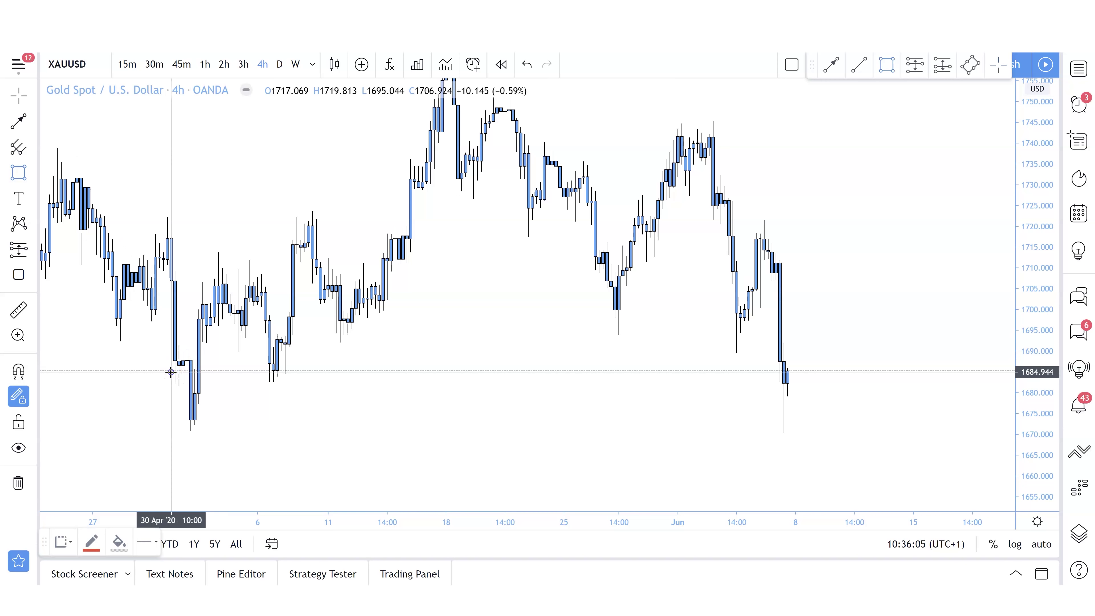
pyautogui.click(171, 372)
pyautogui.click(631, 421)
pyautogui.moveTo(630, 422); pyautogui.dragTo(984, 430)
pyautogui.click(887, 438)
# Step: Draw three connected arrows from about 1680.5 on 7 June down to 1661, up to about 1673, and down to about 1651
pyautogui.moveTo(871, 461); pyautogui.dragTo(814, 432)
pyautogui.scroll(3, 813, 431)
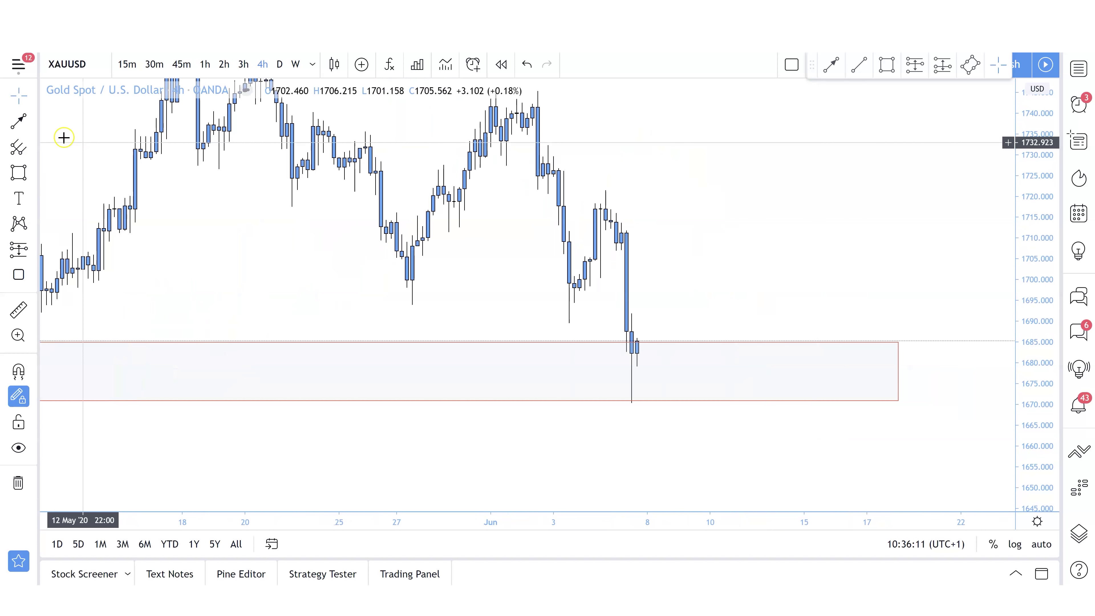
pyautogui.click(18, 121)
pyautogui.click(151, 184)
pyautogui.click(642, 361)
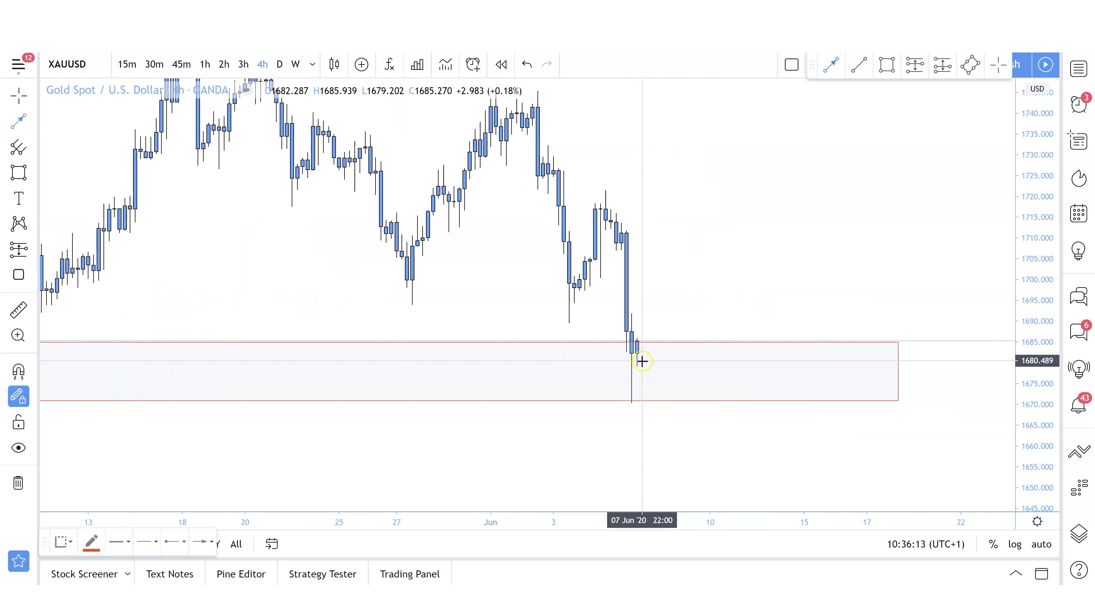
pyautogui.click(694, 428)
pyautogui.click(705, 440)
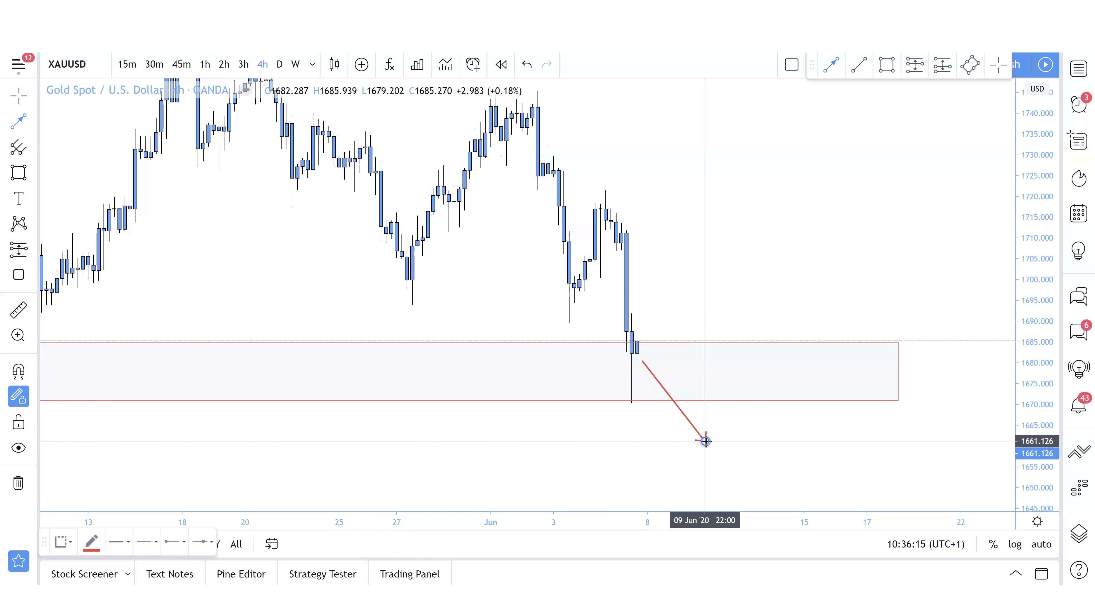
pyautogui.click(748, 389)
pyautogui.click(833, 470)
pyautogui.click(826, 482)
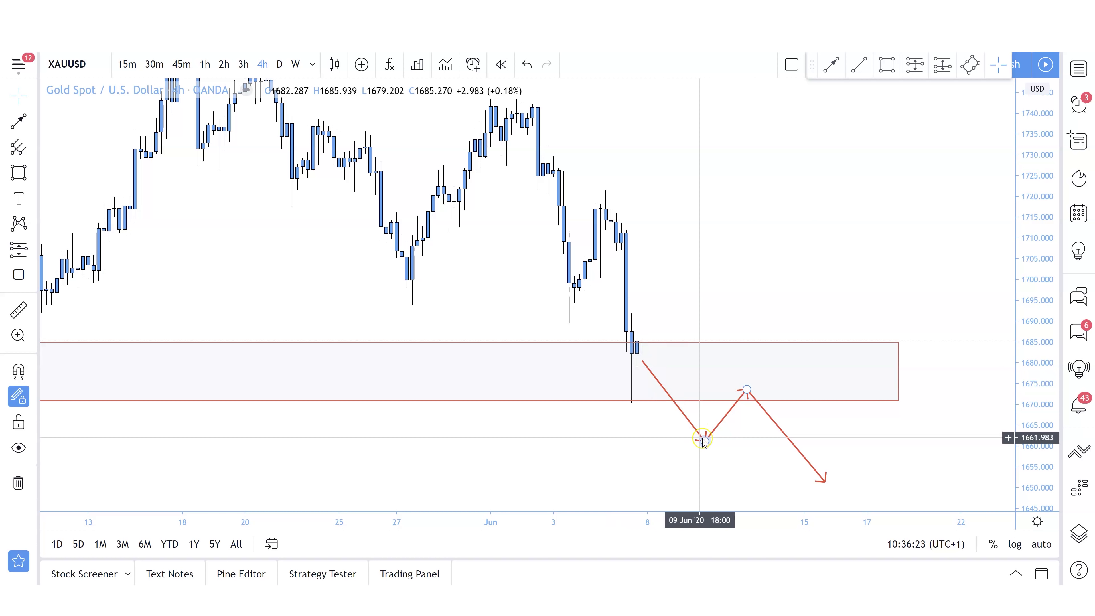
pyautogui.scroll(-5, 705, 441)
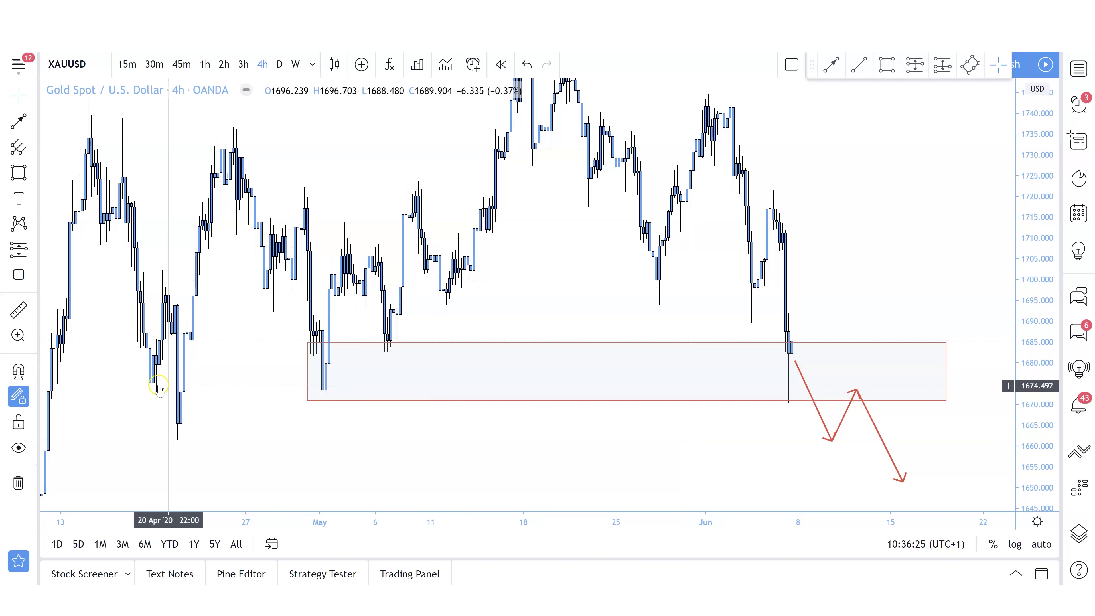
pyautogui.scroll(4, 677, 403)
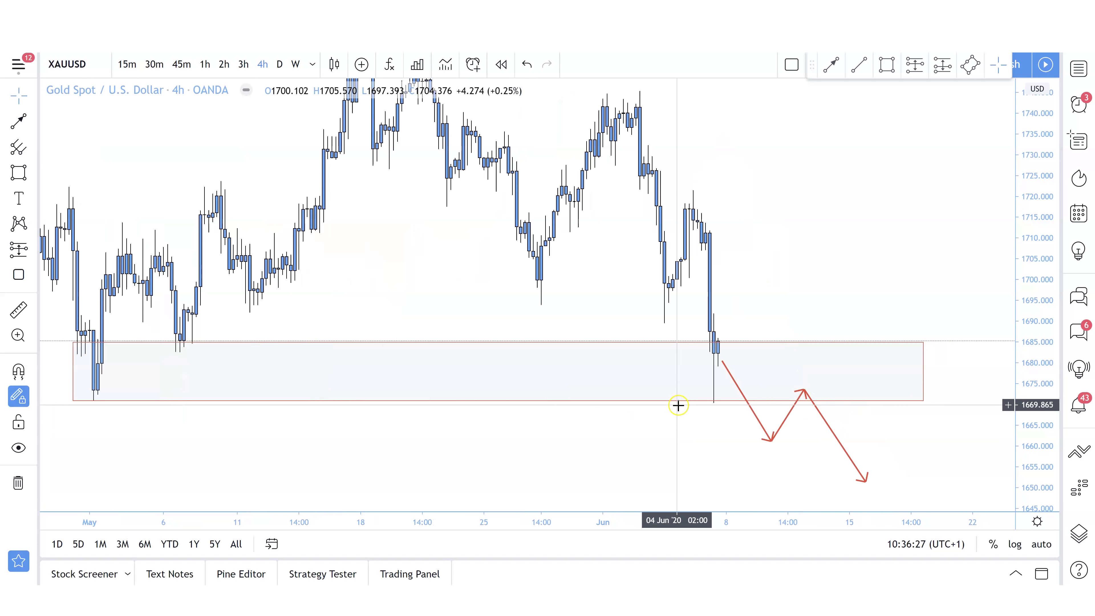
pyautogui.click(720, 442)
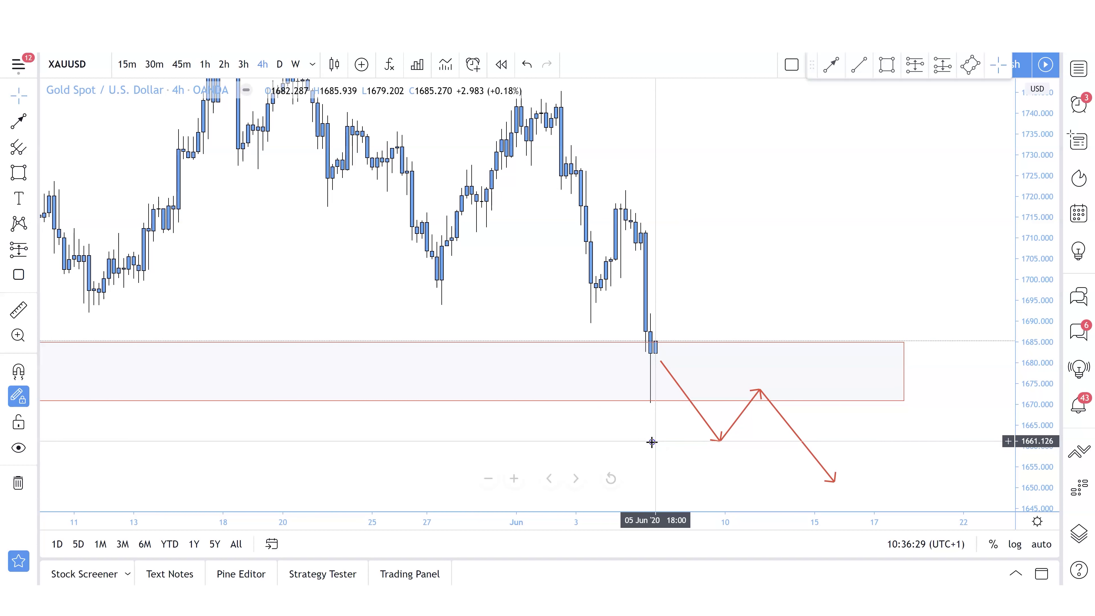
# Step: Draw short horizontal trend lines at the early-June highs near 1742, the 4 June high near 1717.5, and about 1696
pyautogui.moveTo(652, 441); pyautogui.dragTo(616, 445)
pyautogui.moveTo(1019, 201); pyautogui.dragTo(1016, 238)
pyautogui.moveTo(908, 222); pyautogui.dragTo(892, 239)
pyautogui.click(24, 122)
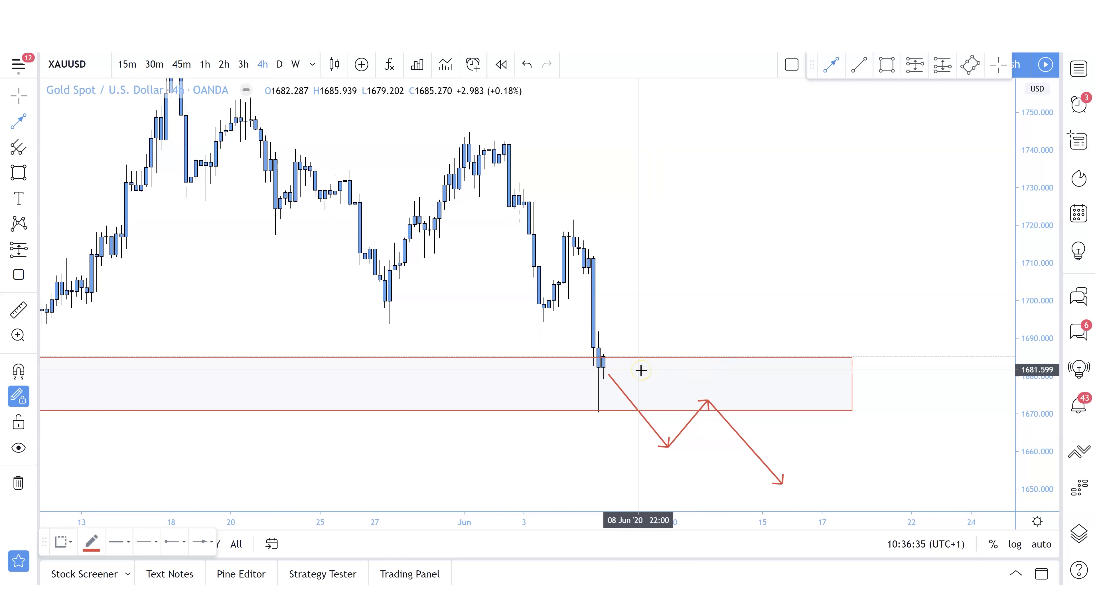
pyautogui.click(36, 123)
pyautogui.click(86, 121)
pyautogui.moveTo(459, 140); pyautogui.dragTo(553, 141)
pyautogui.moveTo(568, 234); pyautogui.dragTo(625, 235)
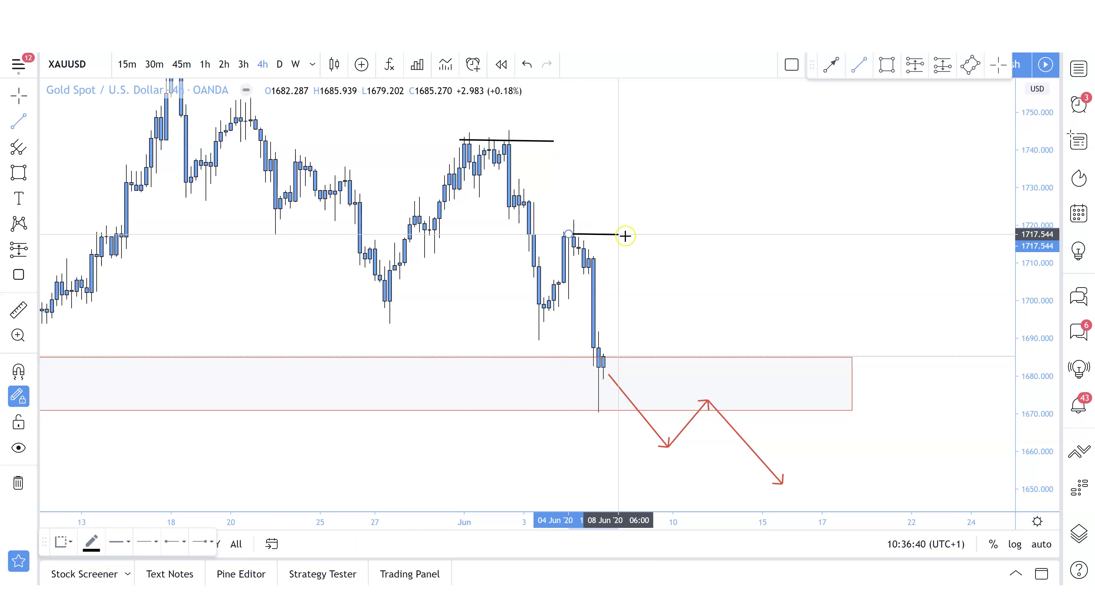
pyautogui.click(535, 314)
pyautogui.click(632, 316)
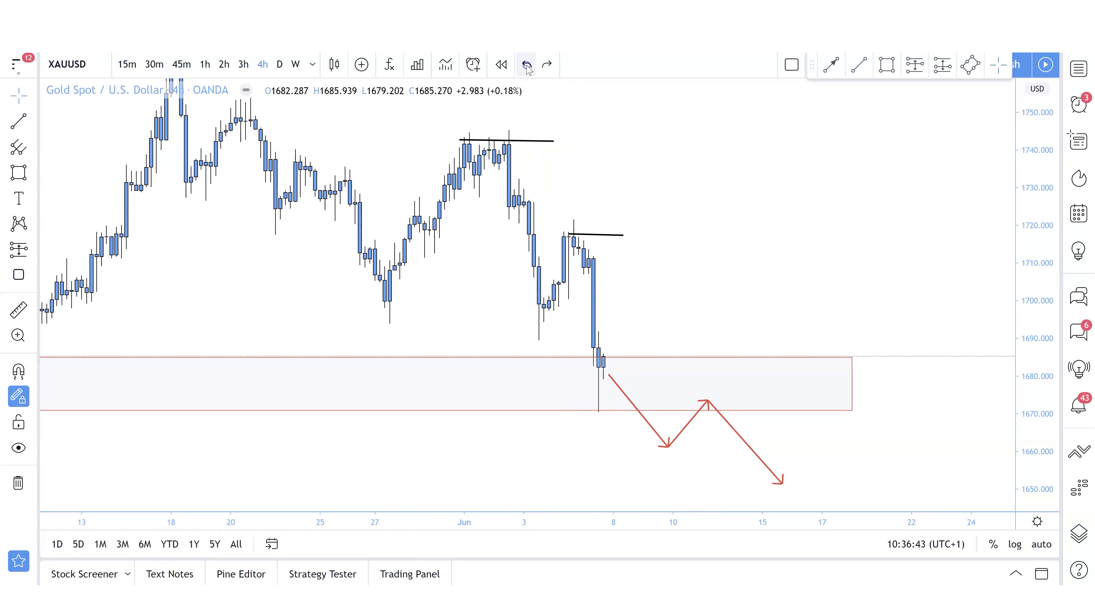
# Step: Draw a thin rectangle from about 1720.4 on 4 June to 1716.6 on 23 June, and delete the short line at the early-June highs
pyautogui.click(19, 173)
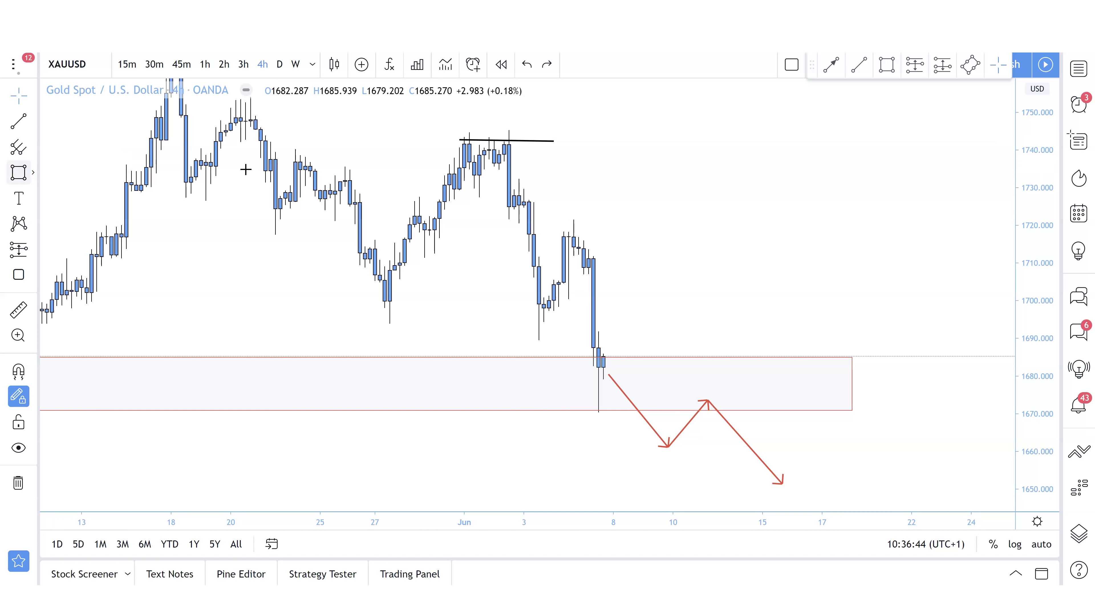
pyautogui.click(567, 224)
pyautogui.click(946, 240)
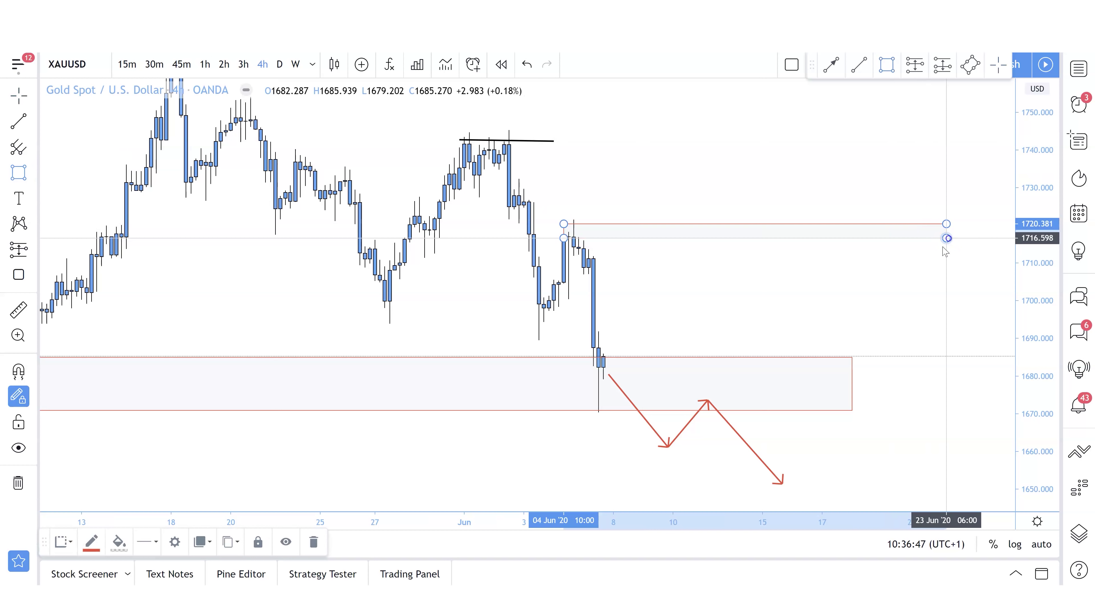
pyautogui.moveTo(874, 266); pyautogui.dragTo(872, 264)
pyautogui.click(552, 140)
pyautogui.press('Delete')
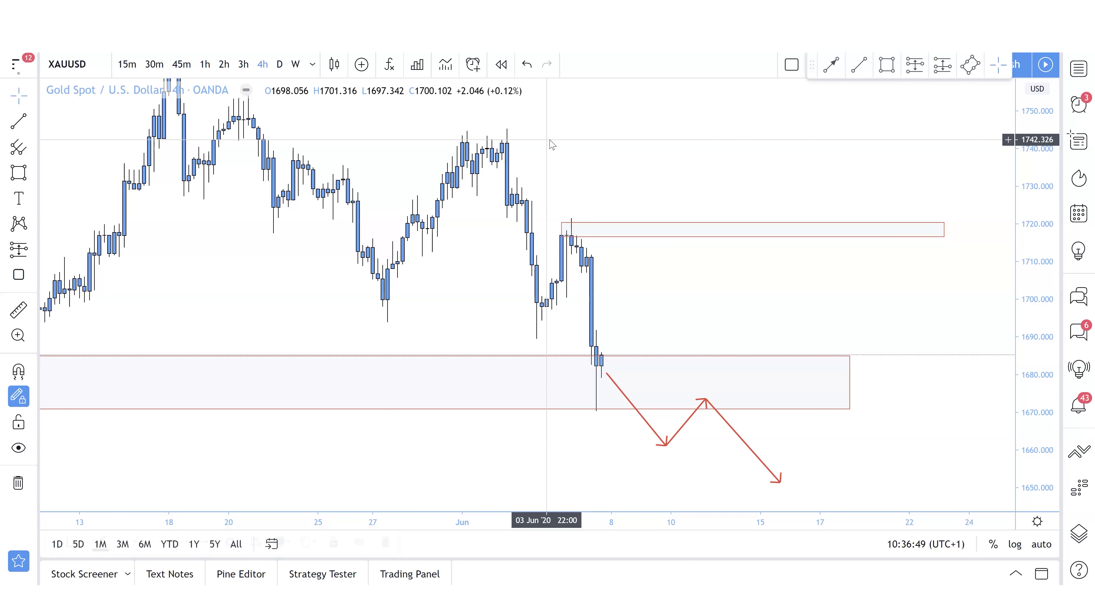
# Step: Measure the price distance from the thin upper rectangle down to the top of the lower zone
pyautogui.click(20, 310)
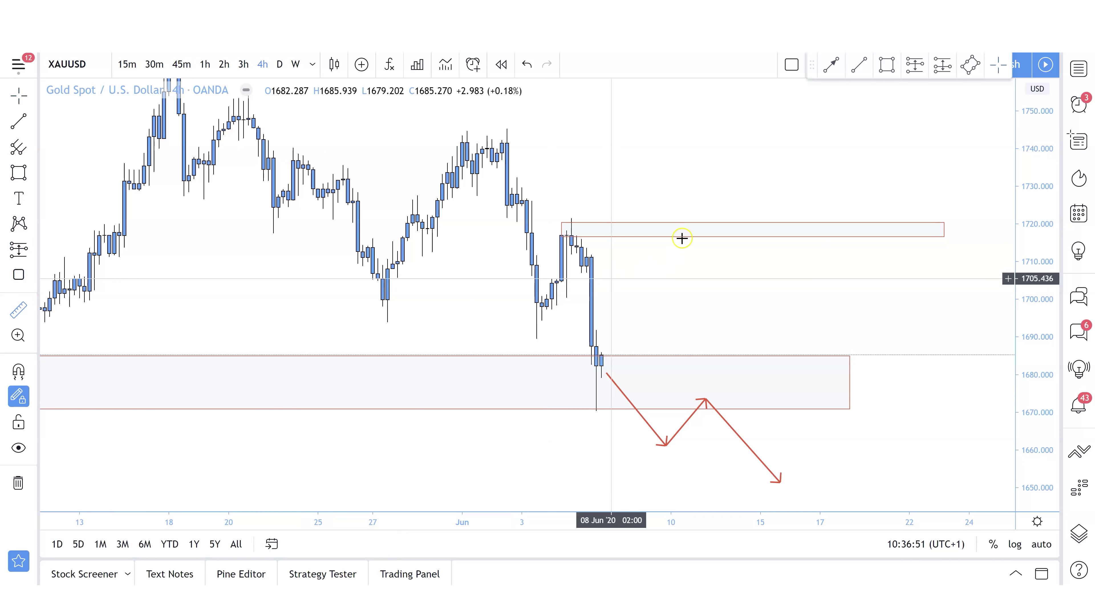
pyautogui.click(679, 238)
pyautogui.click(682, 355)
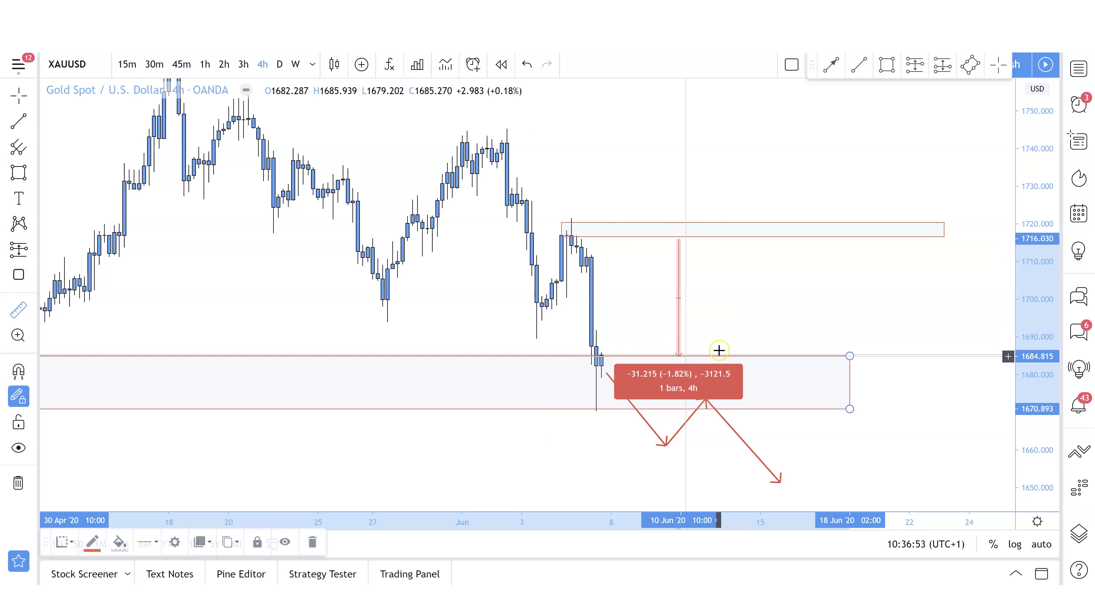
pyautogui.click(738, 313)
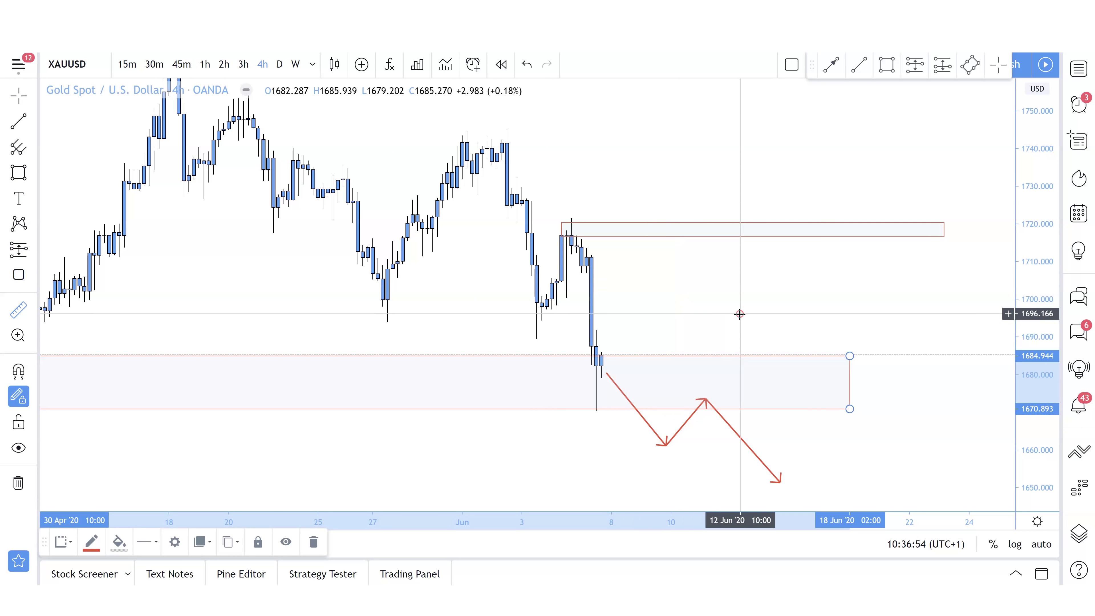
# Step: Draw two rising arrows toward the upper rectangle, from about 1688 to 1705 and from about 1704.5 to 1717
pyautogui.click(37, 127)
pyautogui.click(81, 351)
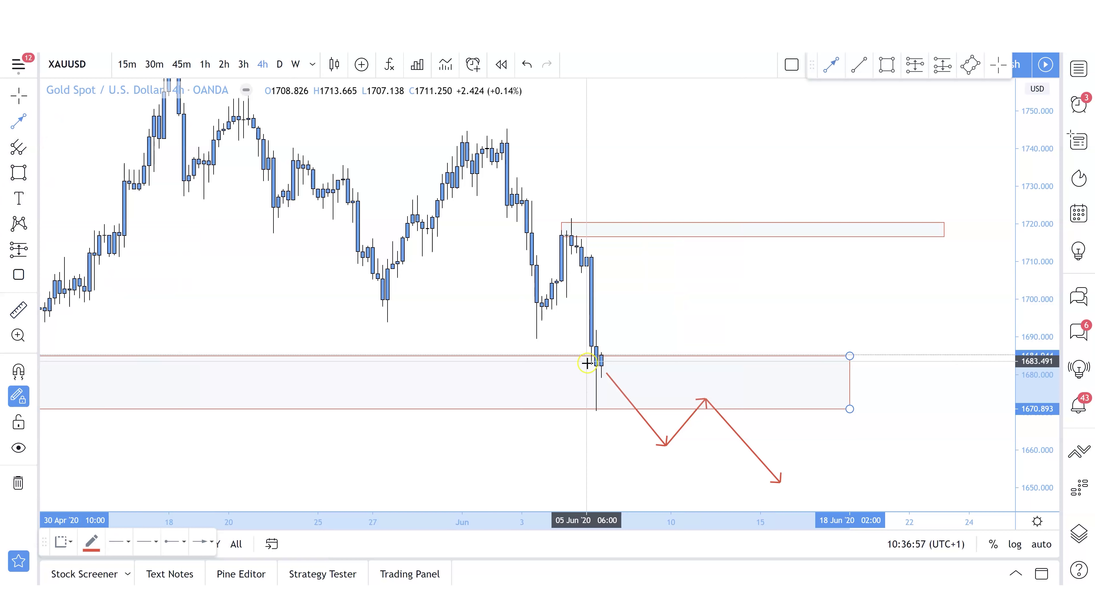
pyautogui.click(631, 342)
pyautogui.click(682, 281)
pyautogui.click(710, 283)
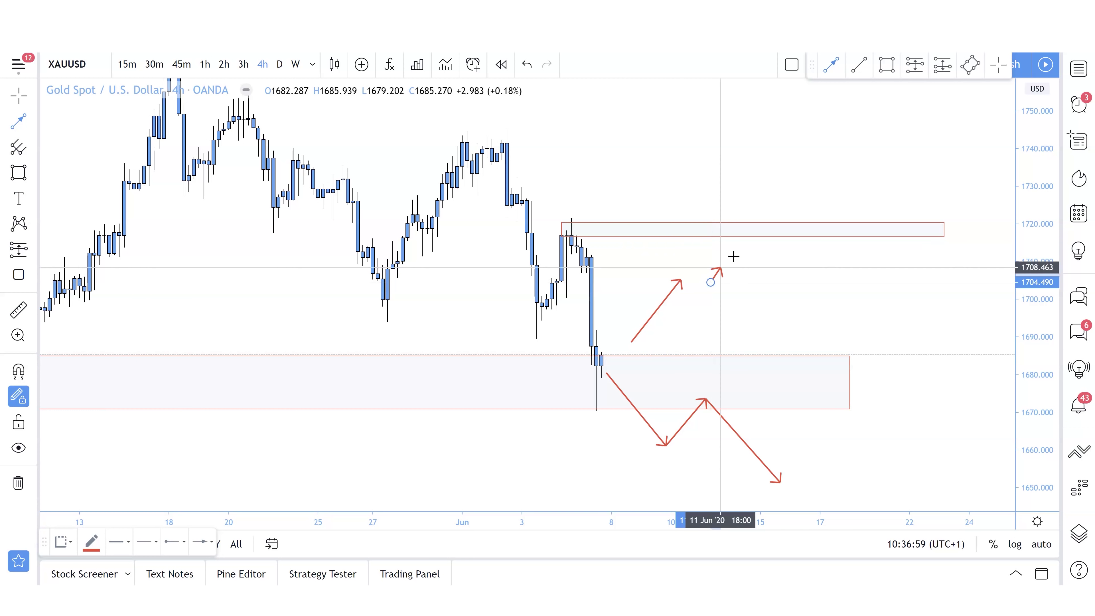
pyautogui.click(746, 235)
# Step: Draw two vertical down arrows to the lower zone's top edge, from about 1717 on 16 June and about 1705 on 17 June
pyautogui.click(790, 234)
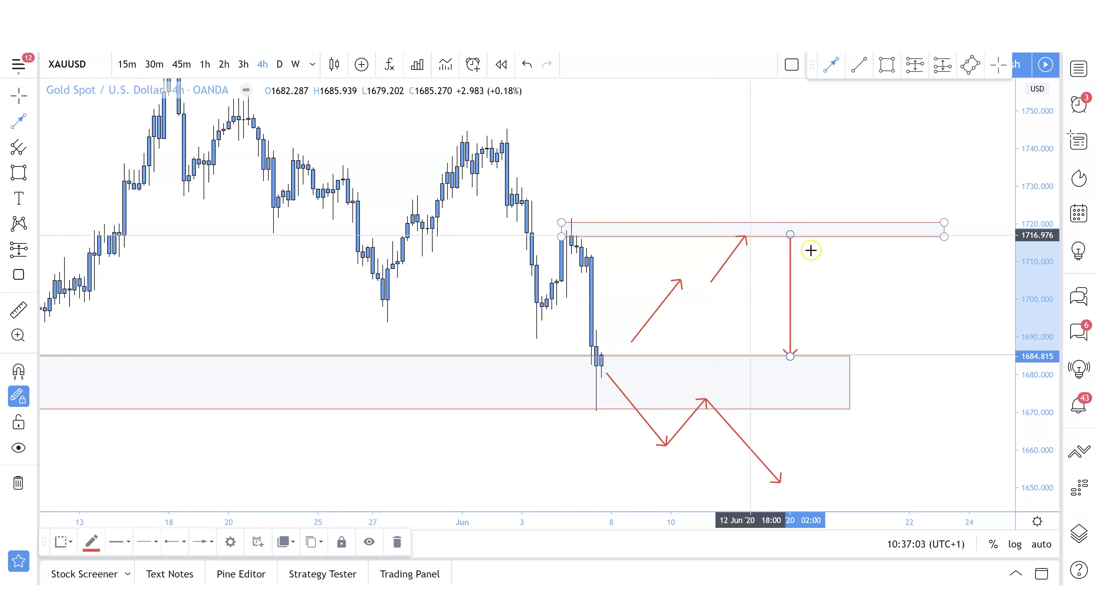
pyautogui.click(824, 280)
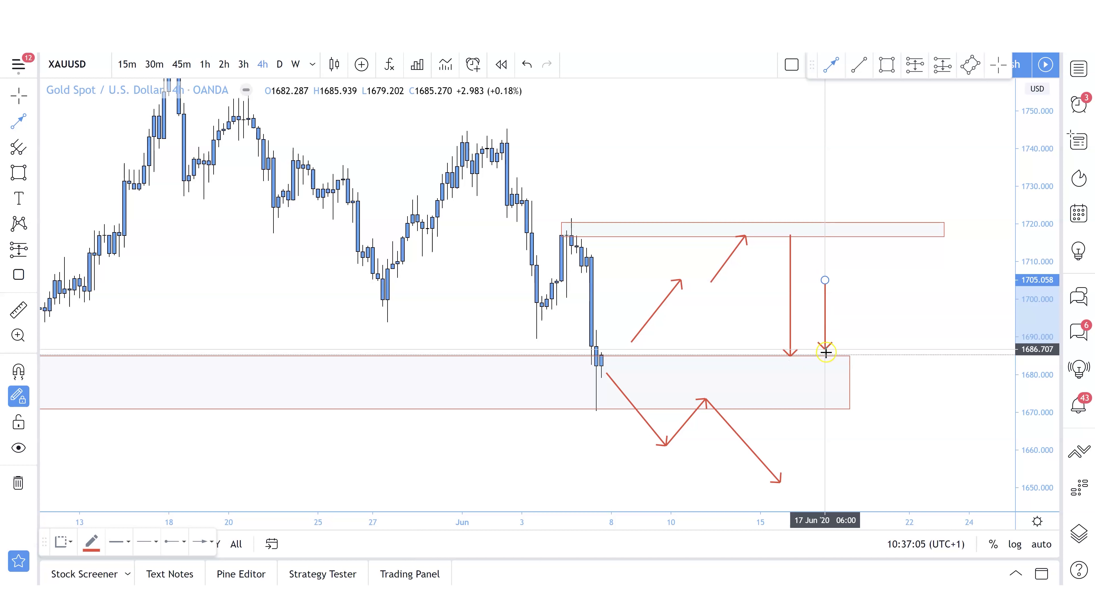
pyautogui.click(824, 353)
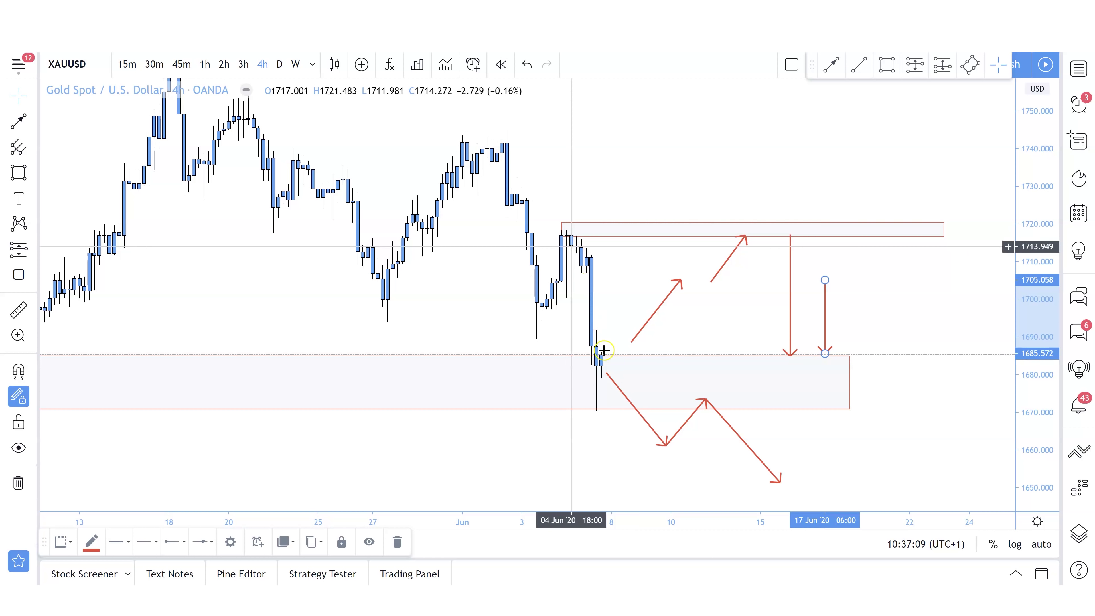
pyautogui.moveTo(558, 447); pyautogui.dragTo(557, 436)
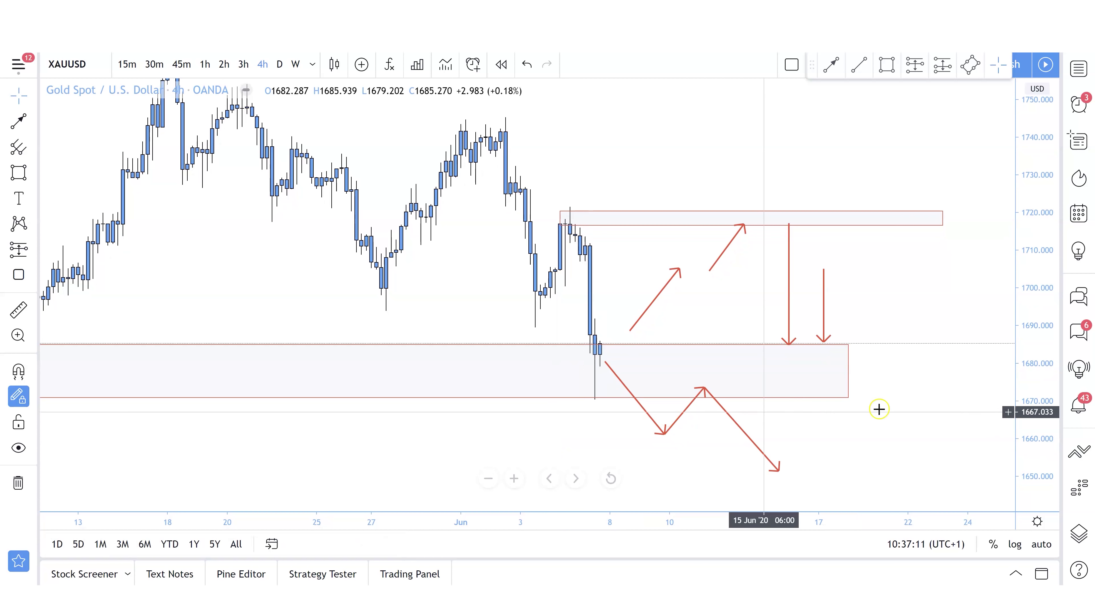
pyautogui.moveTo(1058, 409); pyautogui.dragTo(1037, 394)
pyautogui.moveTo(944, 383); pyautogui.dragTo(923, 379)
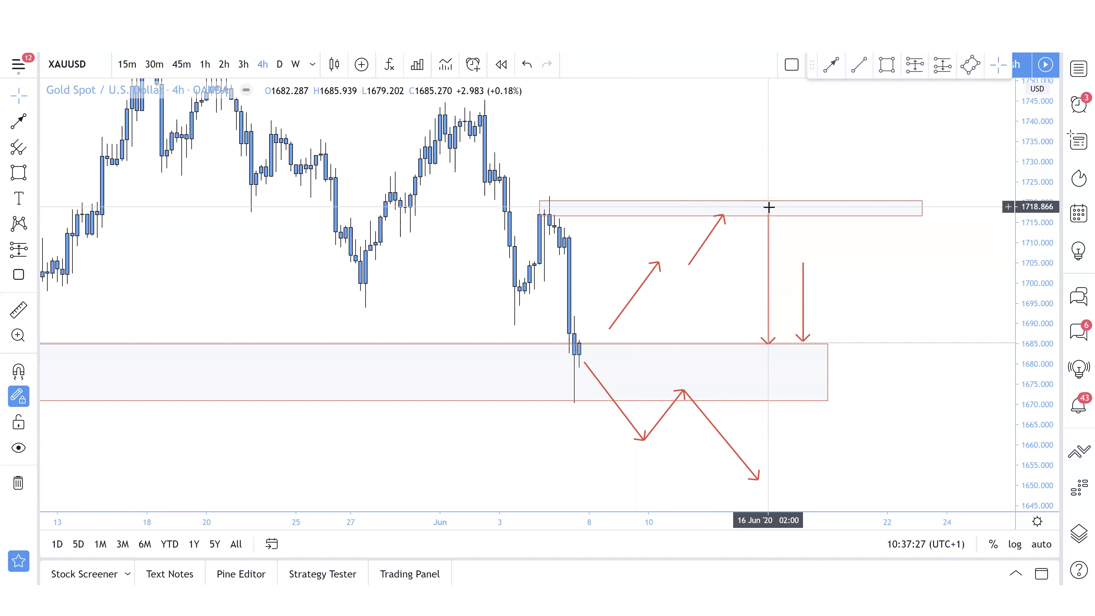
# Step: Switch to the AUDCAD chart and draw a rectangle over the highs from about 0.9382 on 2 June to 0.9416 on 15 June
pyautogui.click(769, 433)
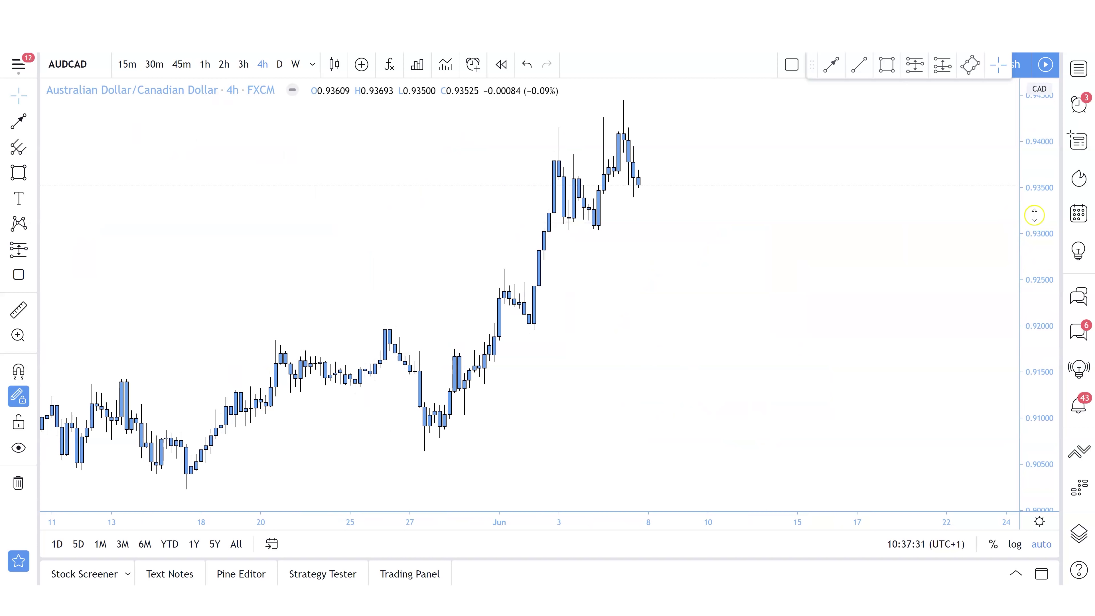
pyautogui.moveTo(1034, 216); pyautogui.dragTo(1025, 260)
pyautogui.moveTo(807, 299); pyautogui.dragTo(843, 323)
pyautogui.scroll(1, 827, 325)
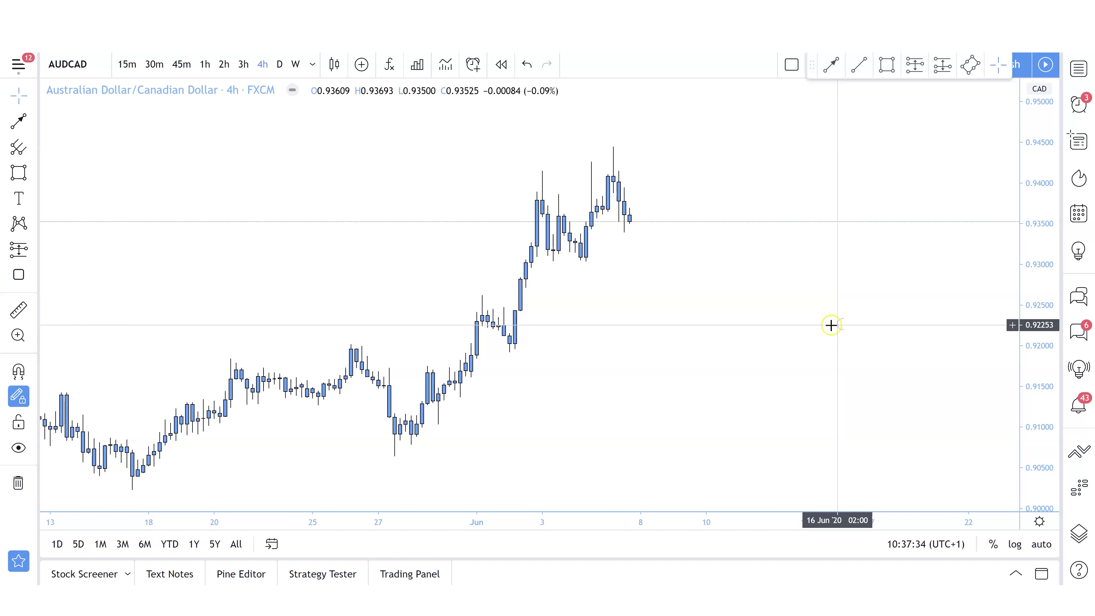
pyautogui.click(17, 172)
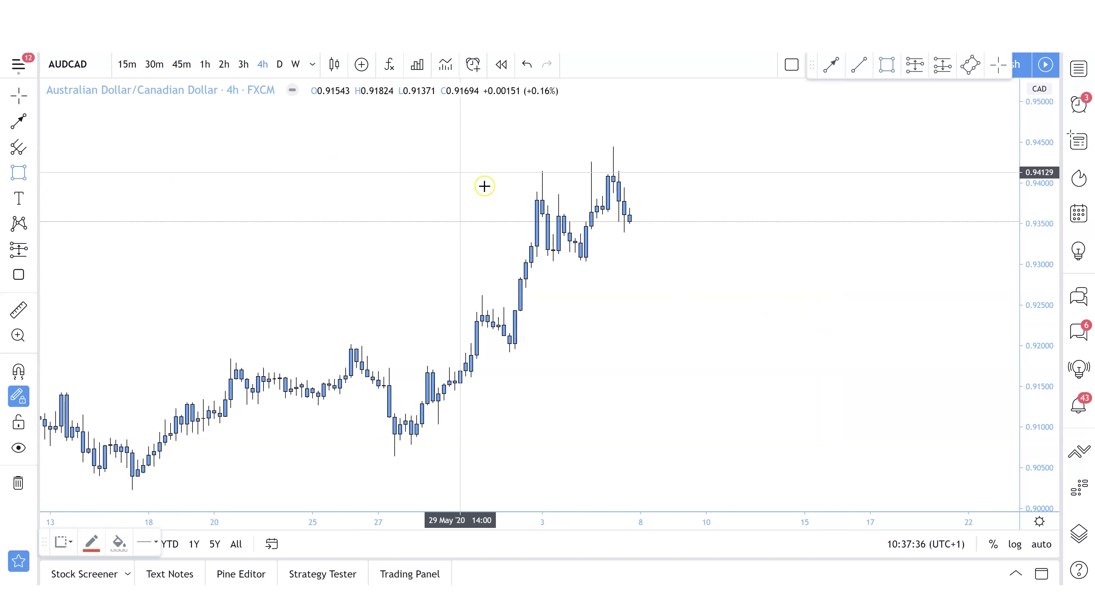
pyautogui.moveTo(531, 198); pyautogui.dragTo(815, 170)
pyautogui.click(782, 269)
# Step: Draw a thin rectangle along the early-June lows, from about 0.9312 on 2 June to 0.9303 on 15 June
pyautogui.scroll(2, 711, 328)
pyautogui.moveTo(726, 369); pyautogui.dragTo(848, 374)
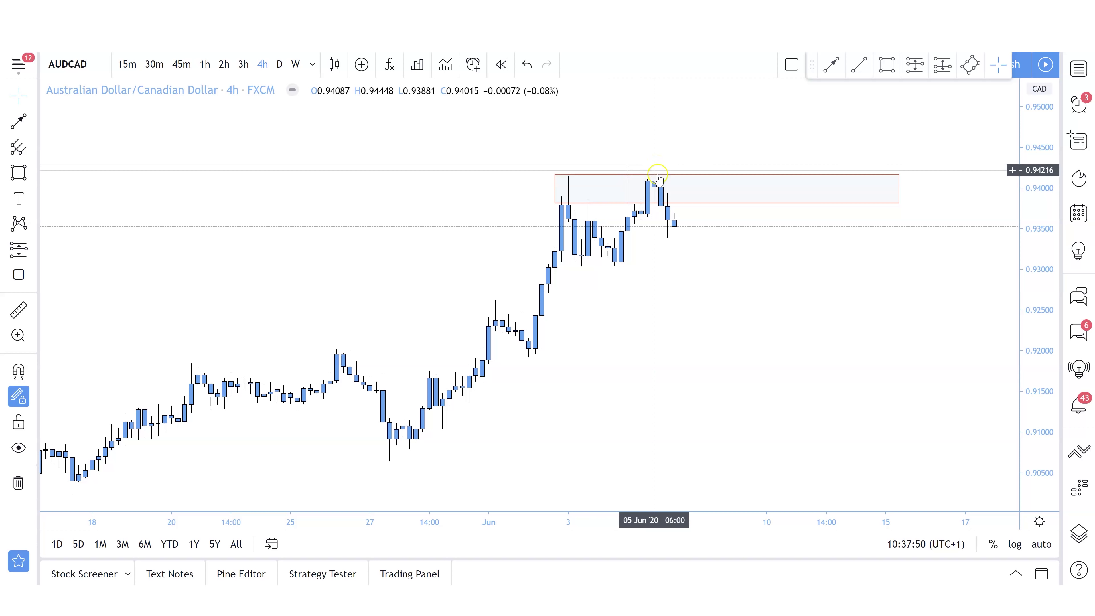
pyautogui.moveTo(701, 286); pyautogui.dragTo(643, 299)
pyautogui.click(8, 180)
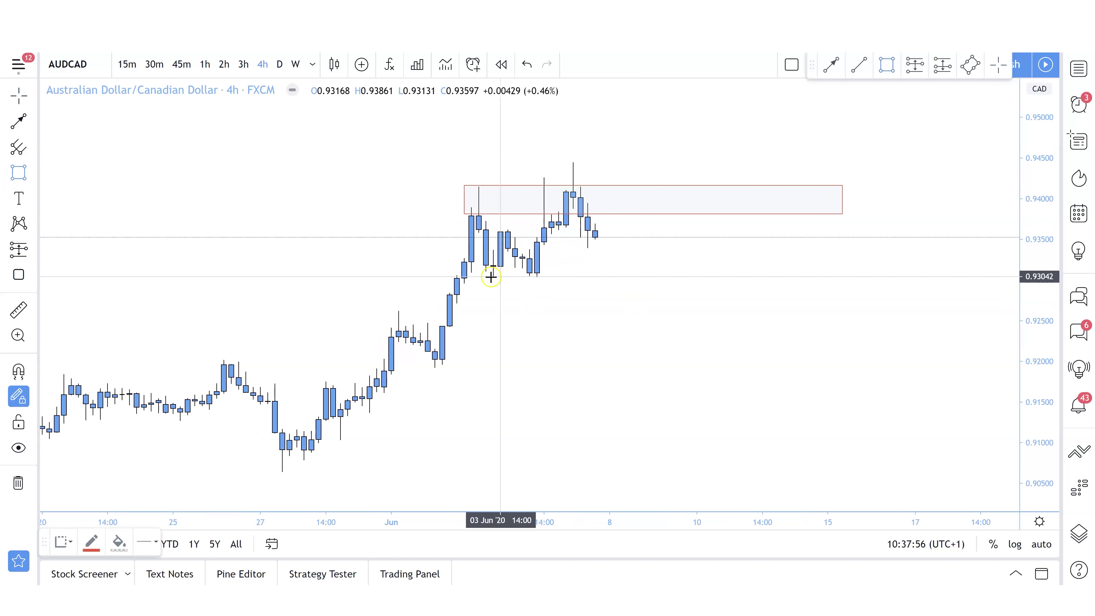
pyautogui.moveTo(464, 272); pyautogui.dragTo(631, 272)
pyautogui.click(850, 278)
pyautogui.press('Escape')
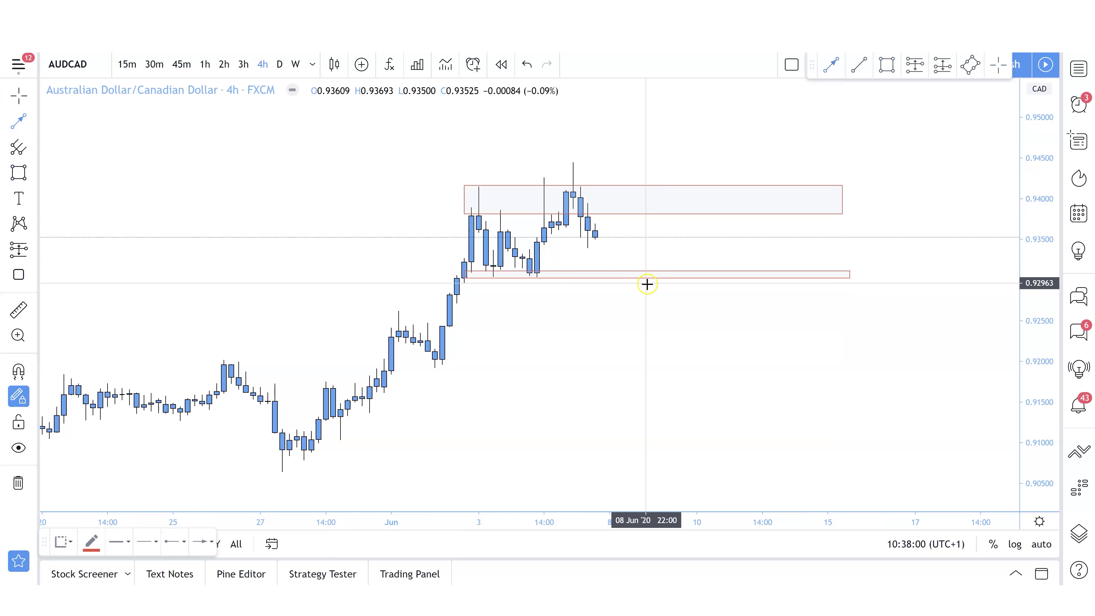
# Step: Draw a rising arrow beneath the uptrend from about 0.9057 on 28 May to 0.9422 on 9 June
pyautogui.click(318, 478)
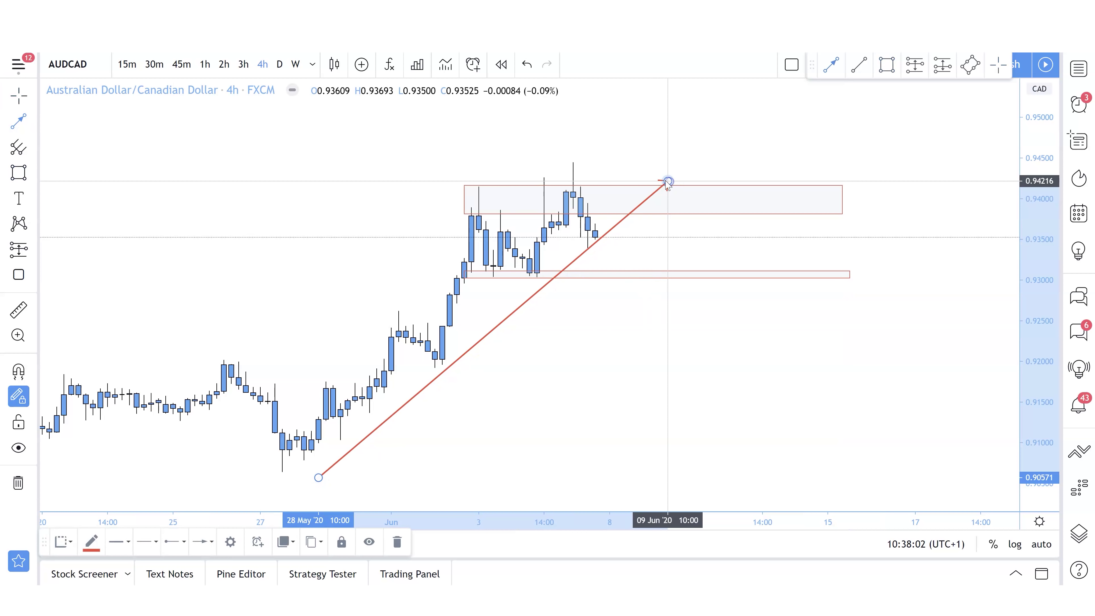
# Step: Undo the rising arrow beneath the AUDCAD uptrend
pyautogui.click(667, 182)
pyautogui.click(525, 66)
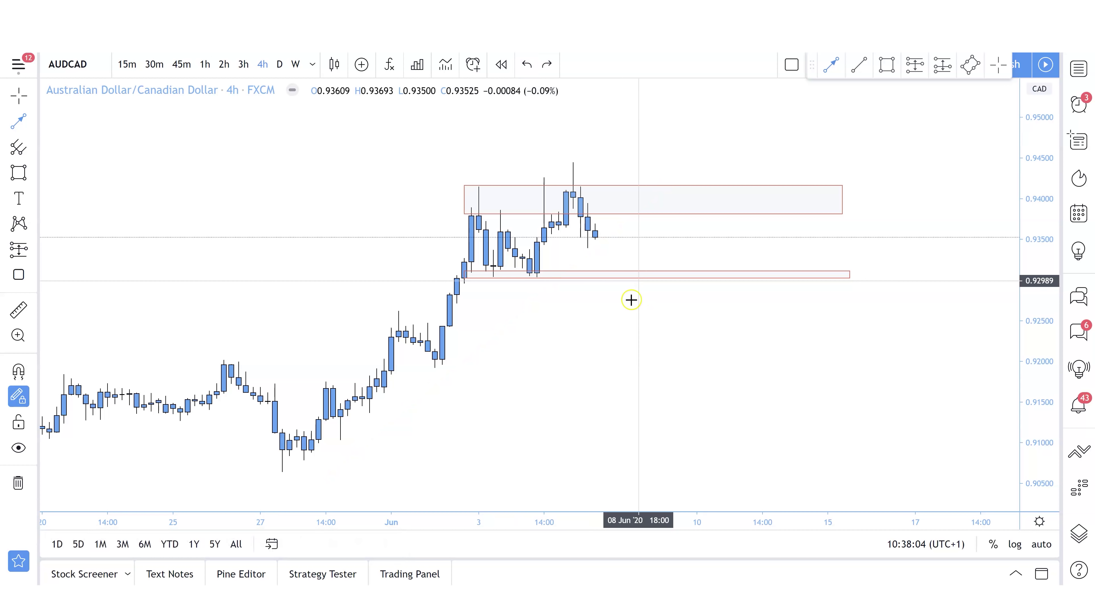
# Step: Draw a down-up-down arrow path from about 0.9343, breaking and retesting the lower zone at about 0.9305, to about 0.9181 on 11 June
pyautogui.click(602, 245)
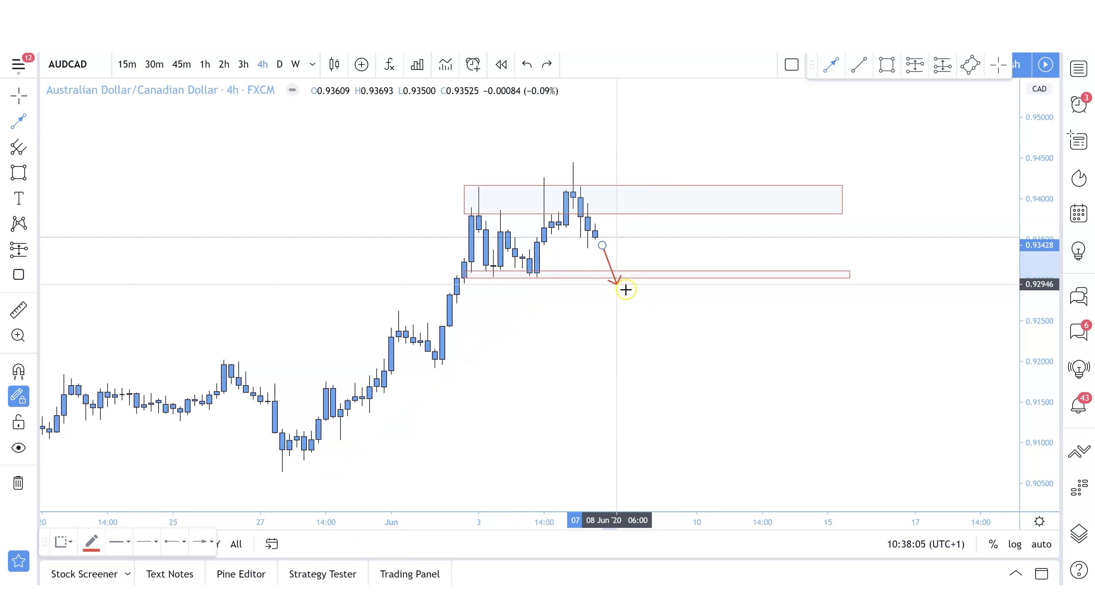
pyautogui.click(645, 314)
pyautogui.click(675, 275)
pyautogui.click(762, 370)
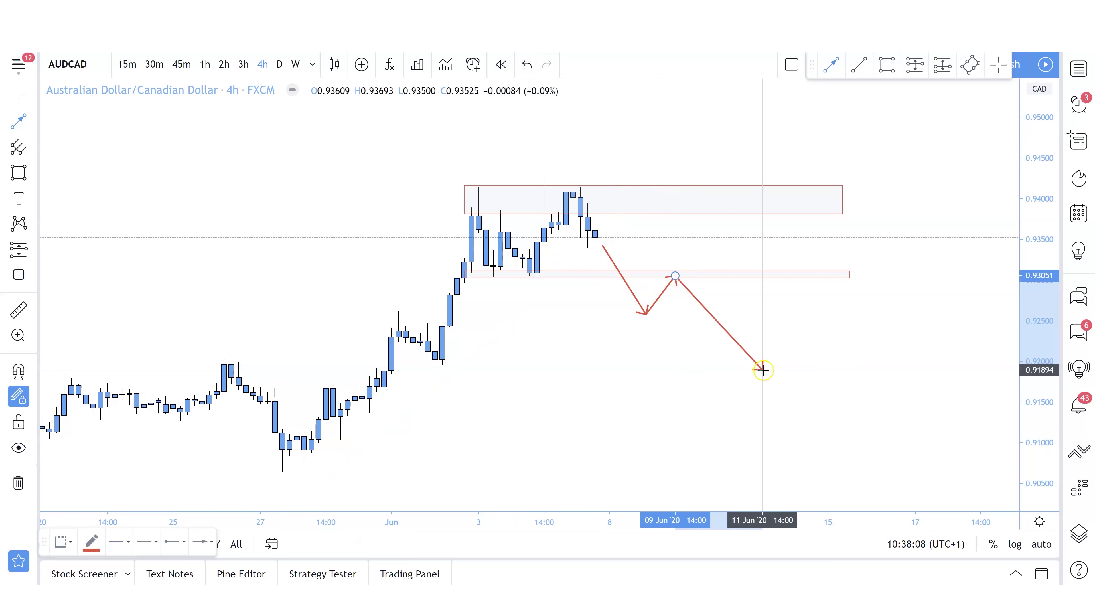
pyautogui.doubleClick(754, 377)
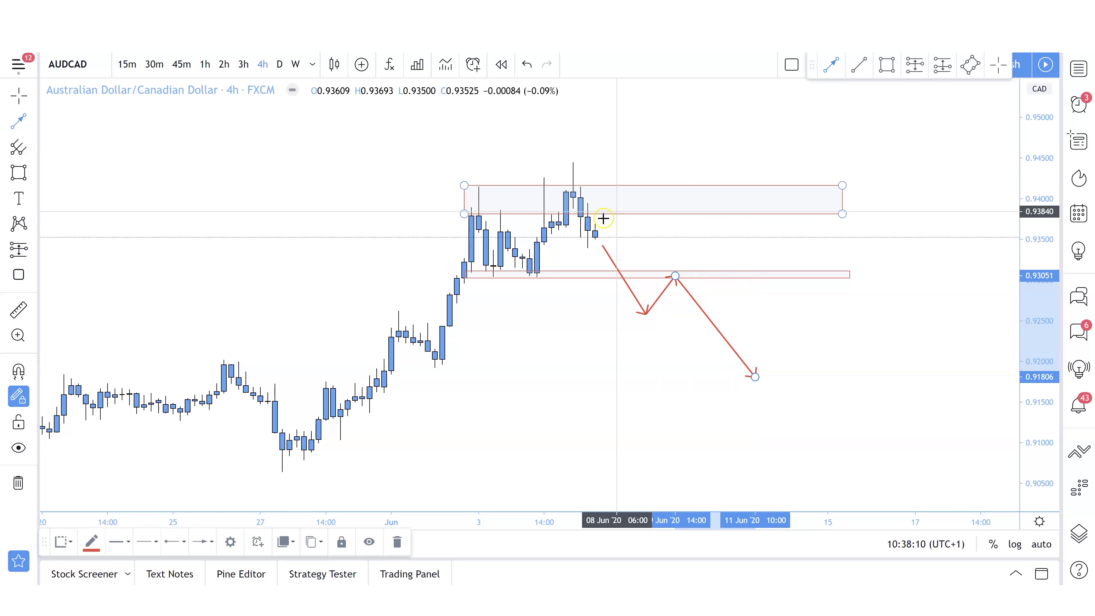
# Step: Draw an up-down-up arrow path rising to about 0.9497 on 9 June, retesting the upper zone at about 0.9417 and ending near 0.9505
pyautogui.click(609, 233)
pyautogui.click(682, 120)
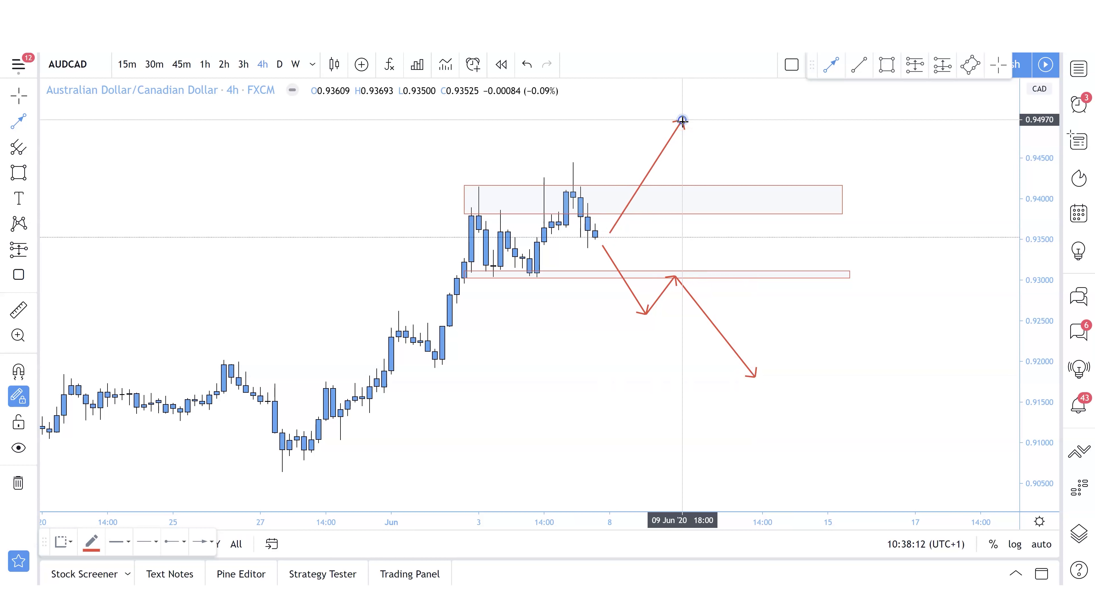
pyautogui.click(747, 184)
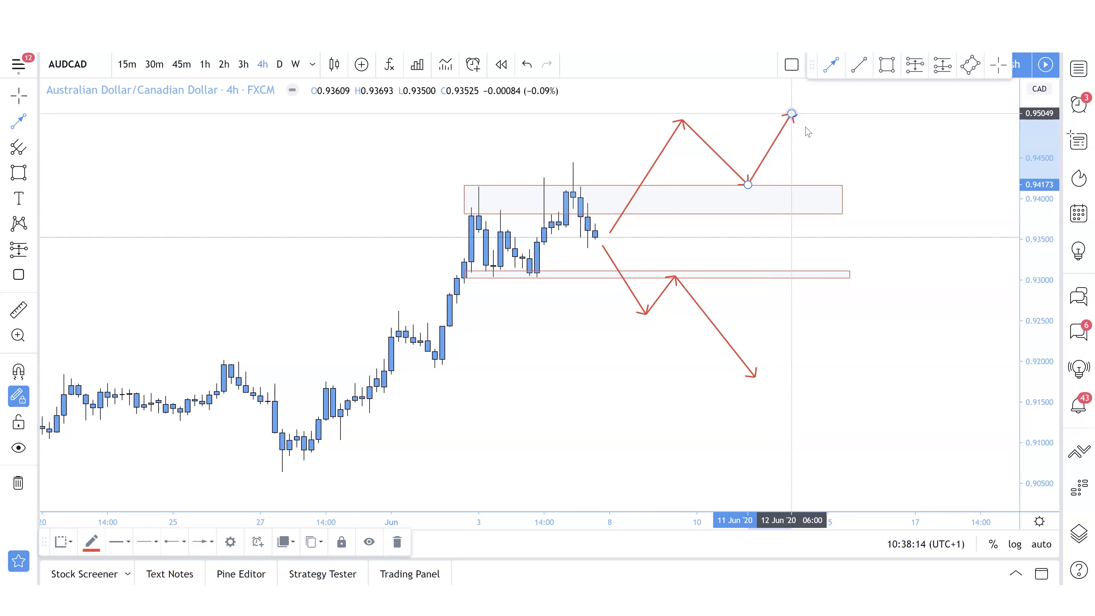
pyautogui.doubleClick(791, 114)
pyautogui.click(594, 196)
pyautogui.click(570, 276)
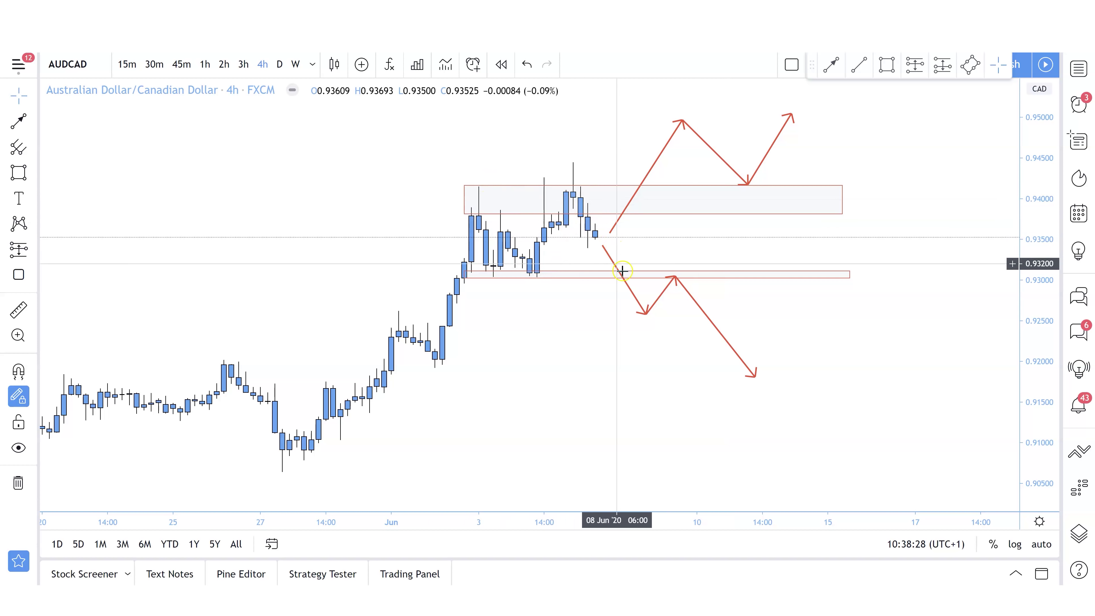
pyautogui.moveTo(636, 354); pyautogui.dragTo(642, 362)
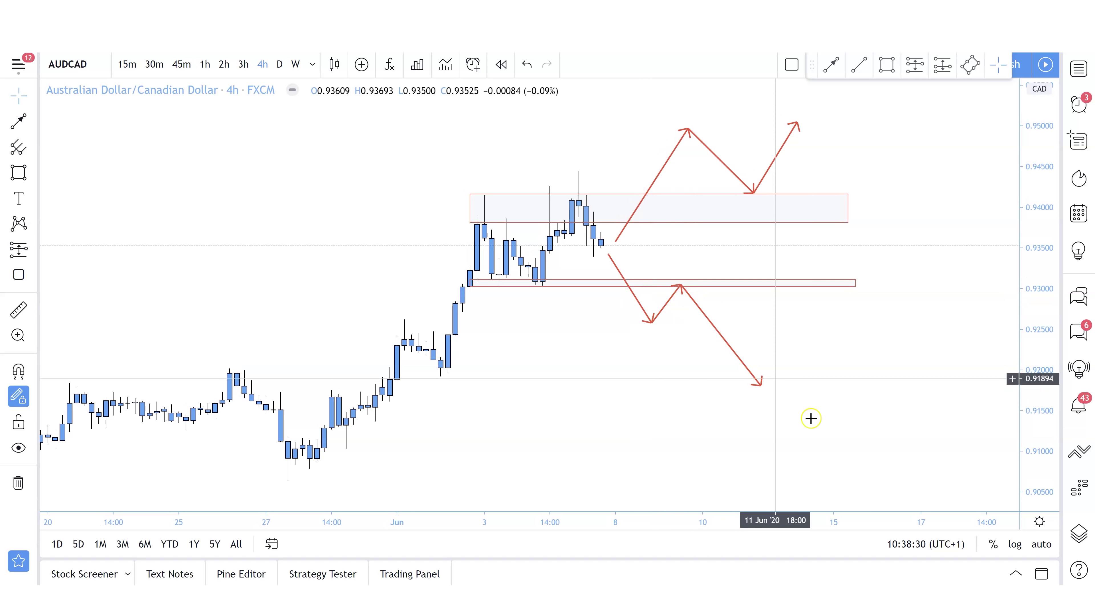
pyautogui.moveTo(692, 392); pyautogui.dragTo(694, 403)
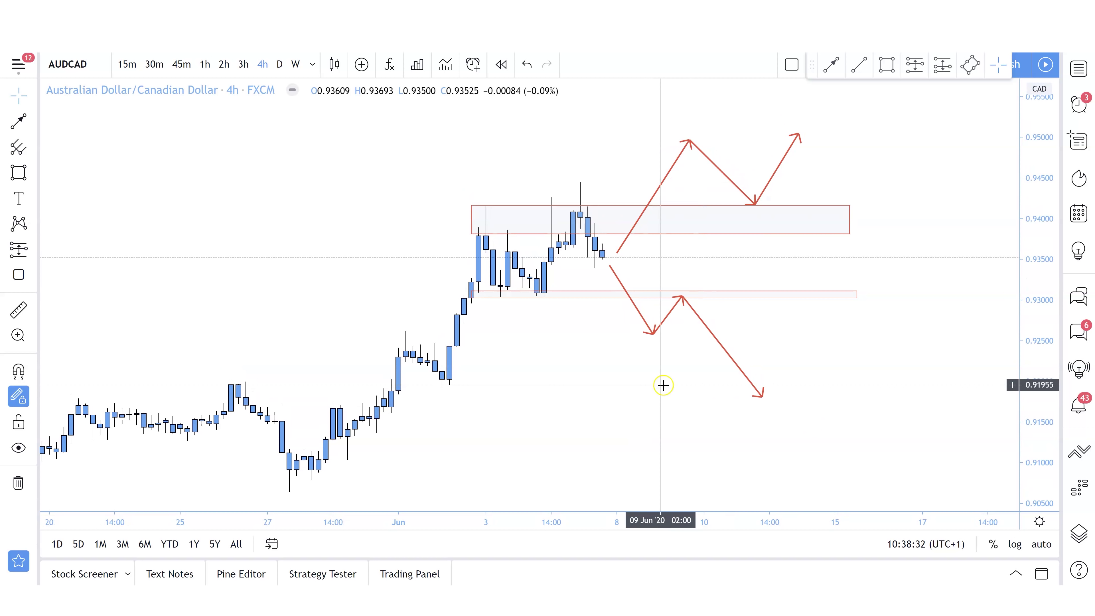
# Step: Switch to the USDJPY 4-hour chart
pyautogui.press('Down')
pyautogui.moveTo(711, 259); pyautogui.dragTo(832, 319)
pyautogui.scroll(2, 785, 318)
pyautogui.moveTo(724, 323); pyautogui.dragTo(716, 328)
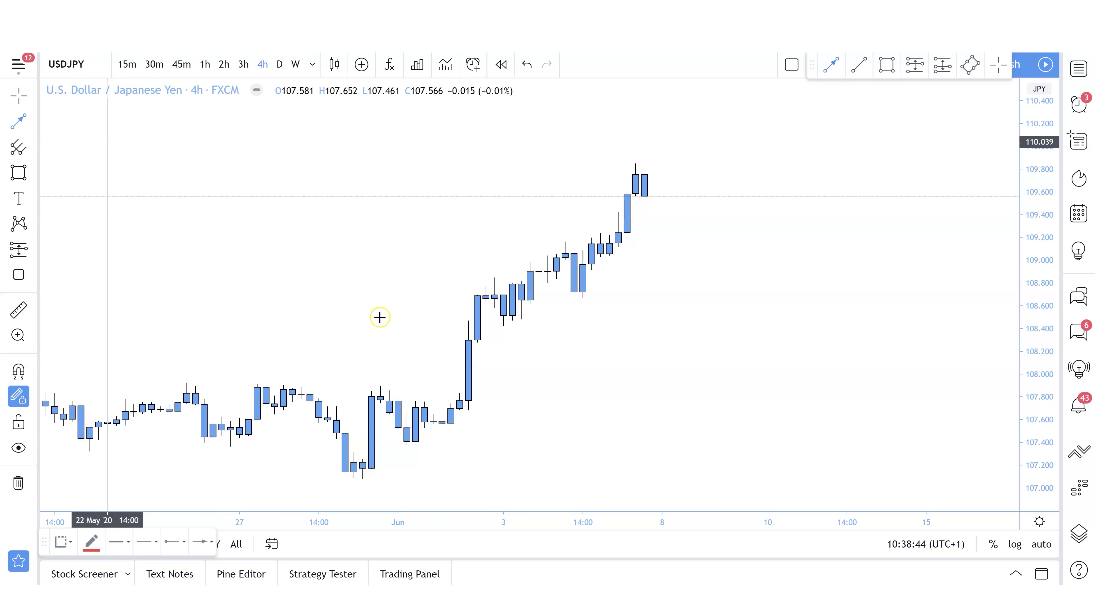
# Step: Draw a vertical up arrow on 28 May from about 108.44 to 109.50
pyautogui.click(301, 324)
pyautogui.click(303, 203)
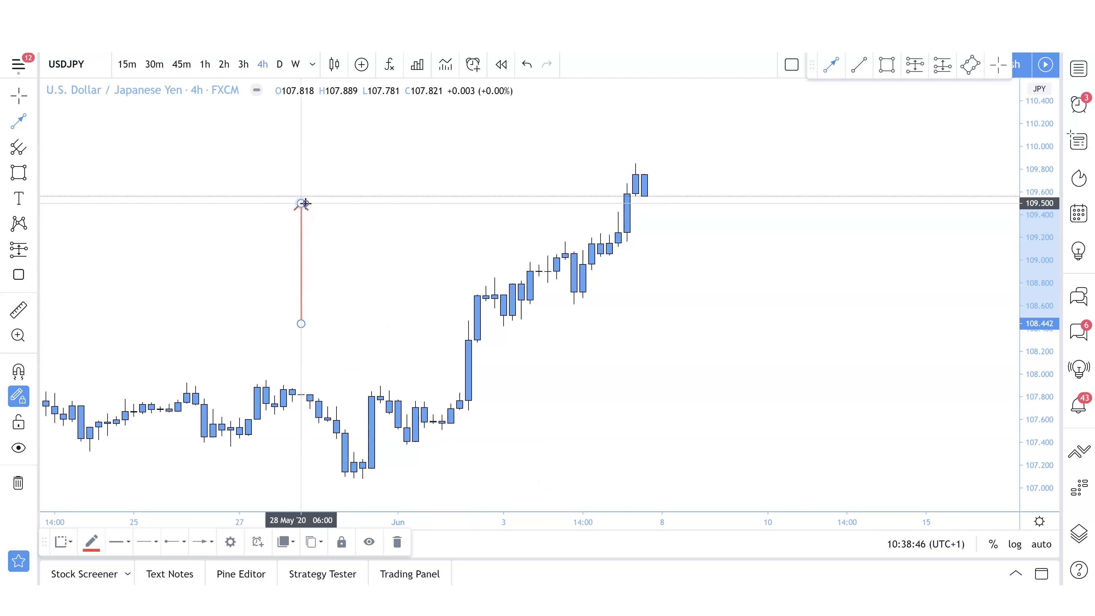
pyautogui.press('Escape')
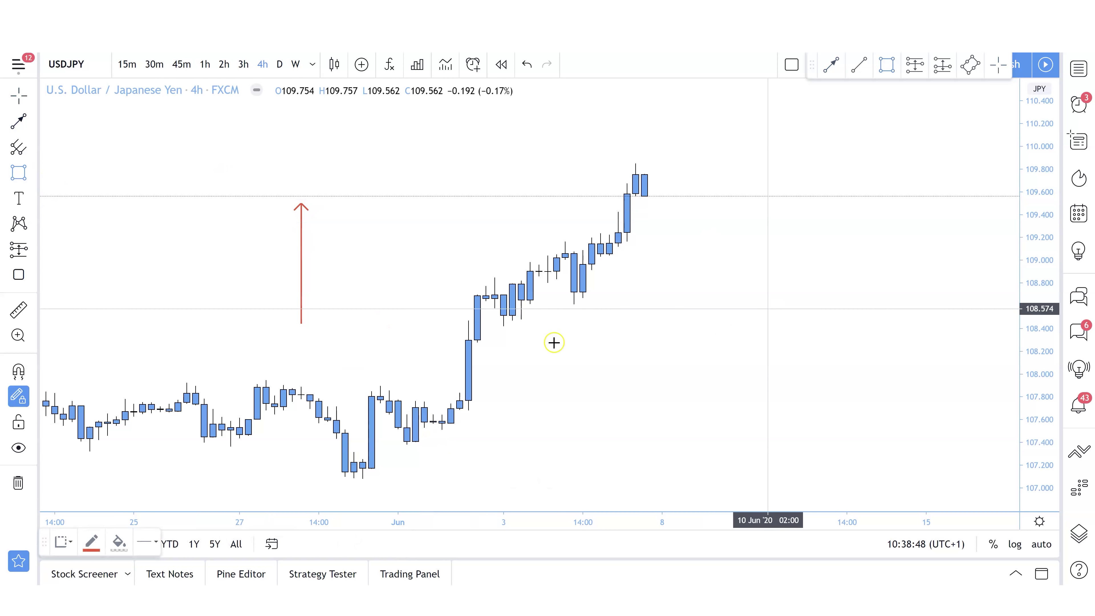
# Step: Draw three thin horizontal rectangles near 108.4, 108.7 and 109.1 over early-June levels, and remove all drawings from the chart
pyautogui.moveTo(485, 318); pyautogui.dragTo(820, 333)
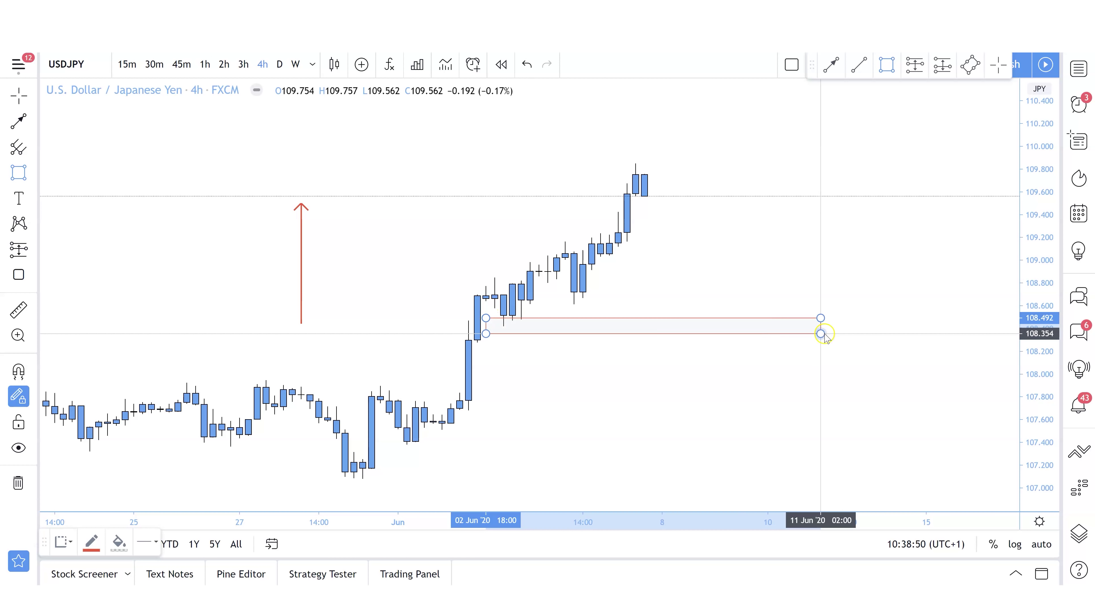
pyautogui.moveTo(623, 294); pyautogui.dragTo(855, 304)
pyautogui.moveTo(556, 250); pyautogui.dragTo(873, 245)
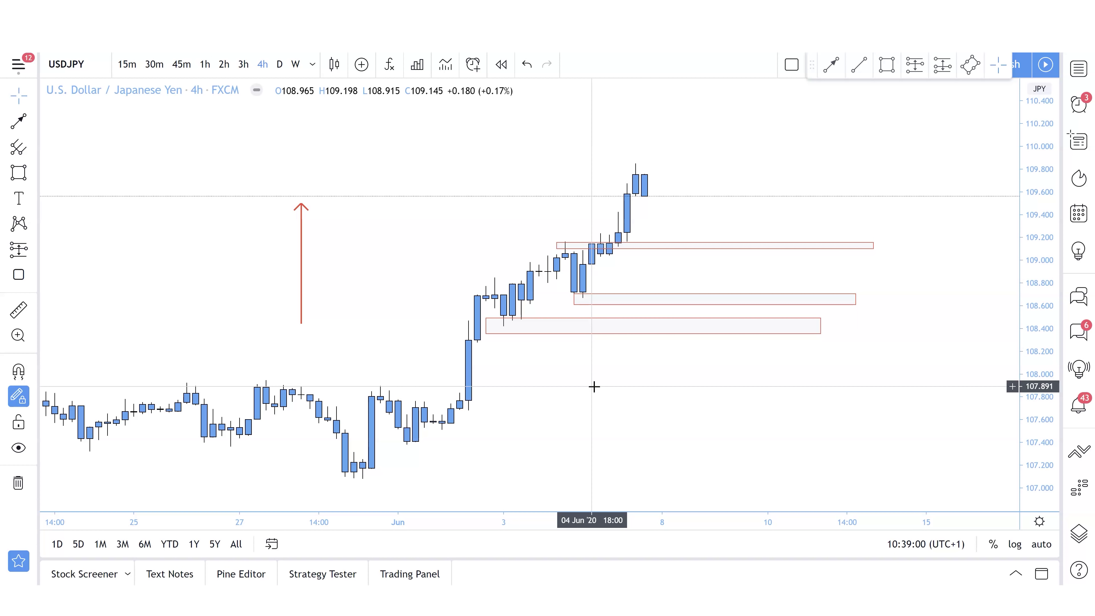
pyautogui.rightClick(596, 390)
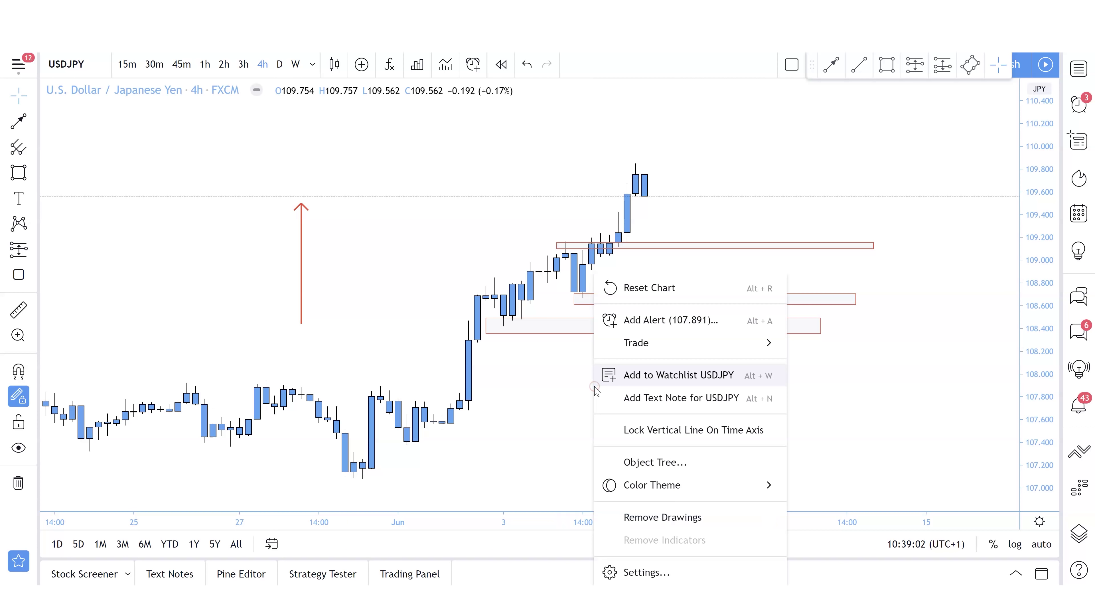
pyautogui.click(678, 514)
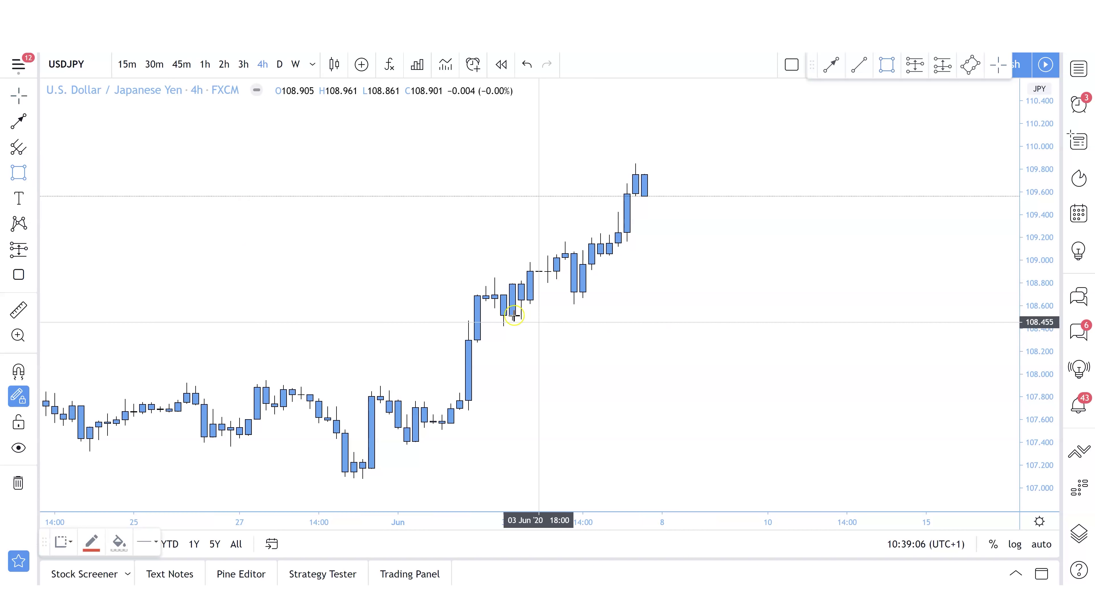
# Step: Draw a rectangle over the early-June lows from about 108.64 down to 108.41, spanning 2 June to 16 June
pyautogui.moveTo(486, 300); pyautogui.dragTo(977, 327)
pyautogui.click(489, 309)
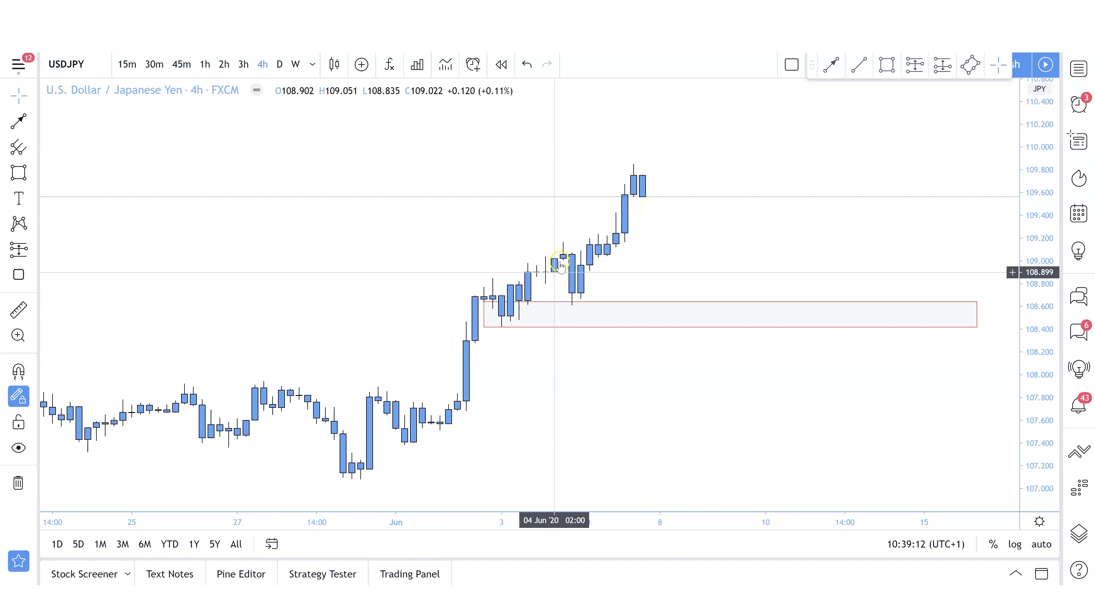
pyautogui.click(521, 283)
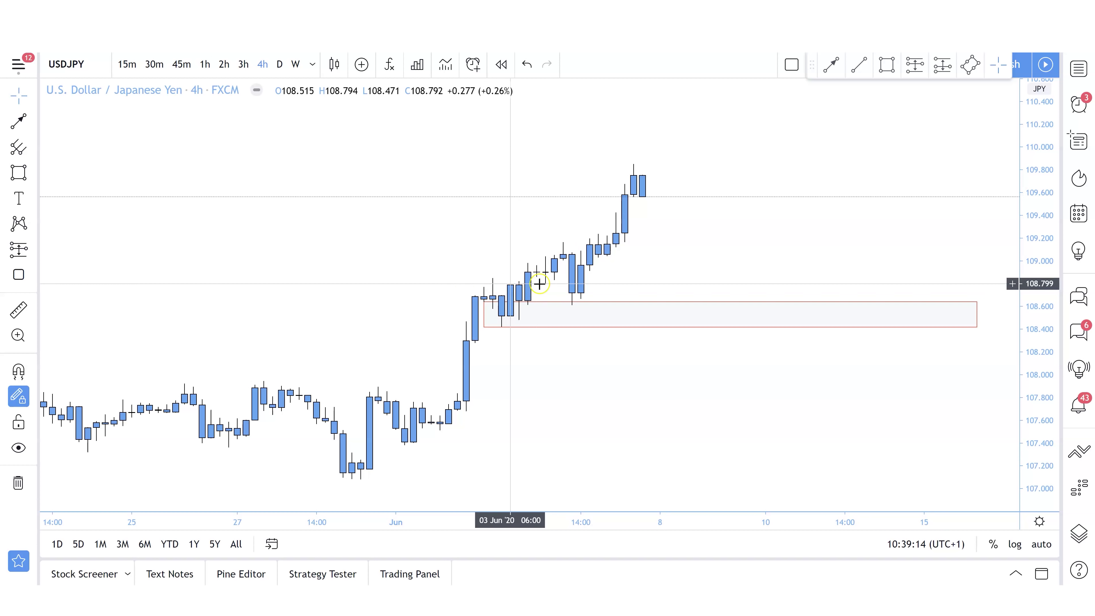
pyautogui.click(587, 305)
pyautogui.moveTo(685, 398); pyautogui.dragTo(650, 396)
# Step: Draw a falling arrow from about 109.64 on 8 June to just above the zone on 9 June
pyautogui.click(19, 142)
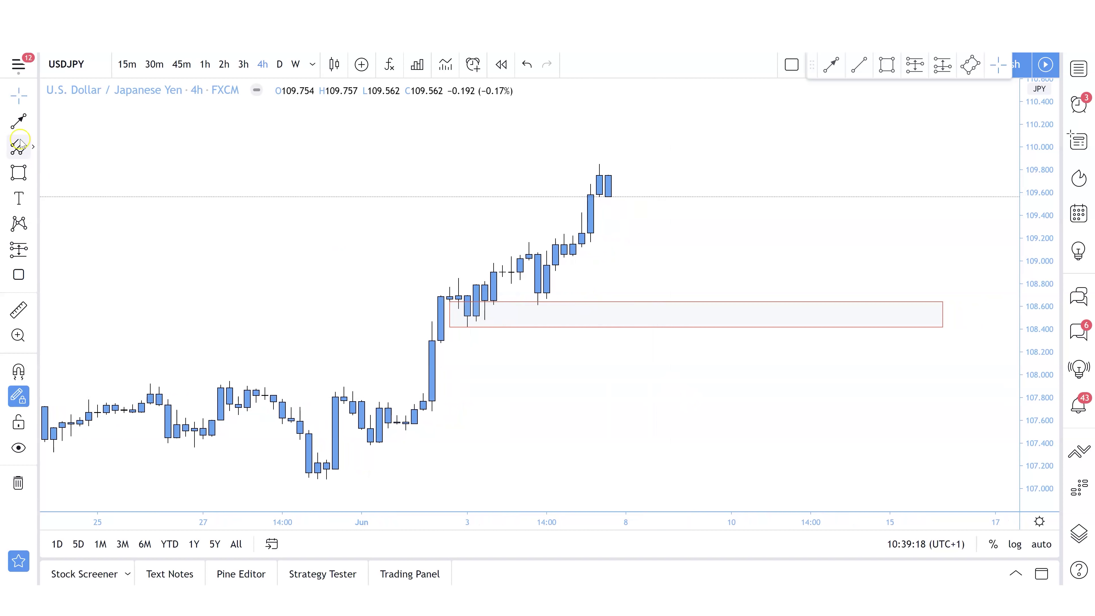
pyautogui.click(626, 188)
pyautogui.click(705, 292)
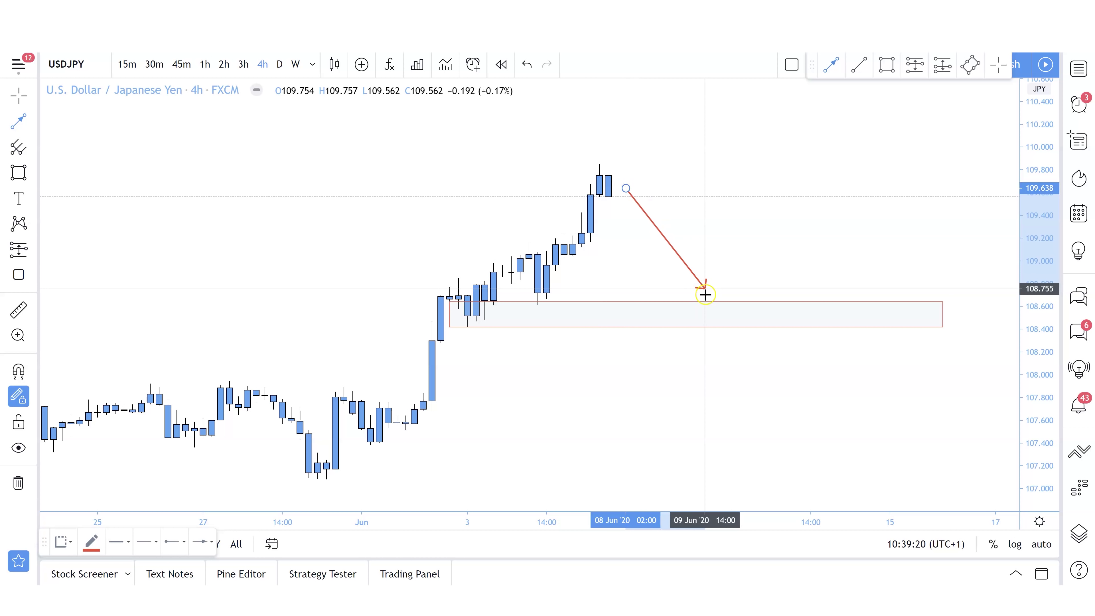
# Step: Sketch a zigzag arrow path stepping down from 9 June to the zone's upper edge on 11 June, and undo it
pyautogui.click(705, 212)
pyautogui.click(721, 243)
pyautogui.click(724, 242)
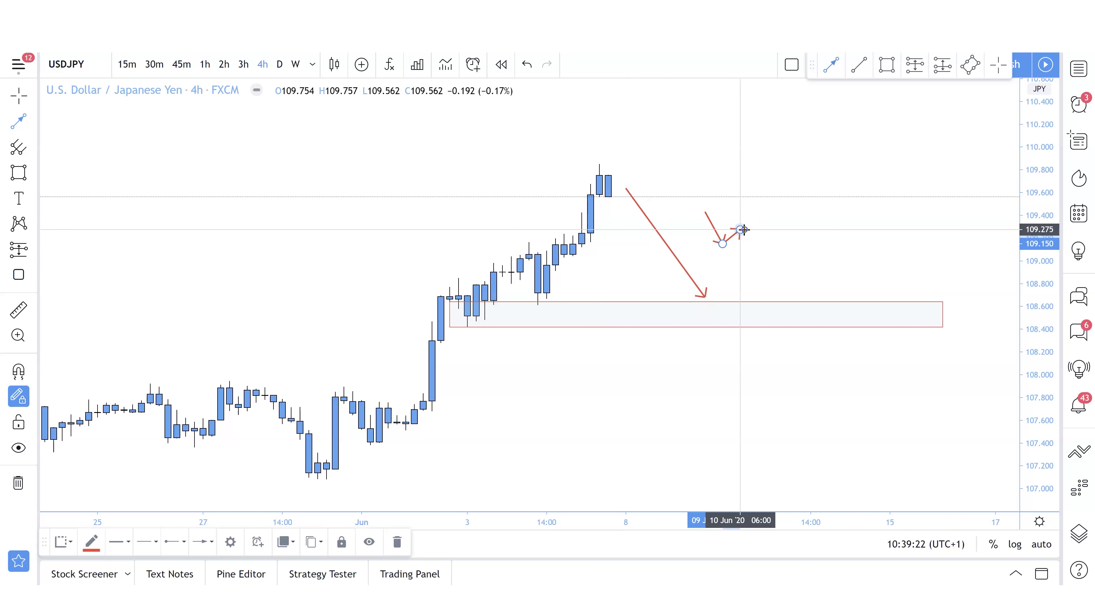
pyautogui.click(740, 229)
pyautogui.click(740, 229)
pyautogui.click(758, 243)
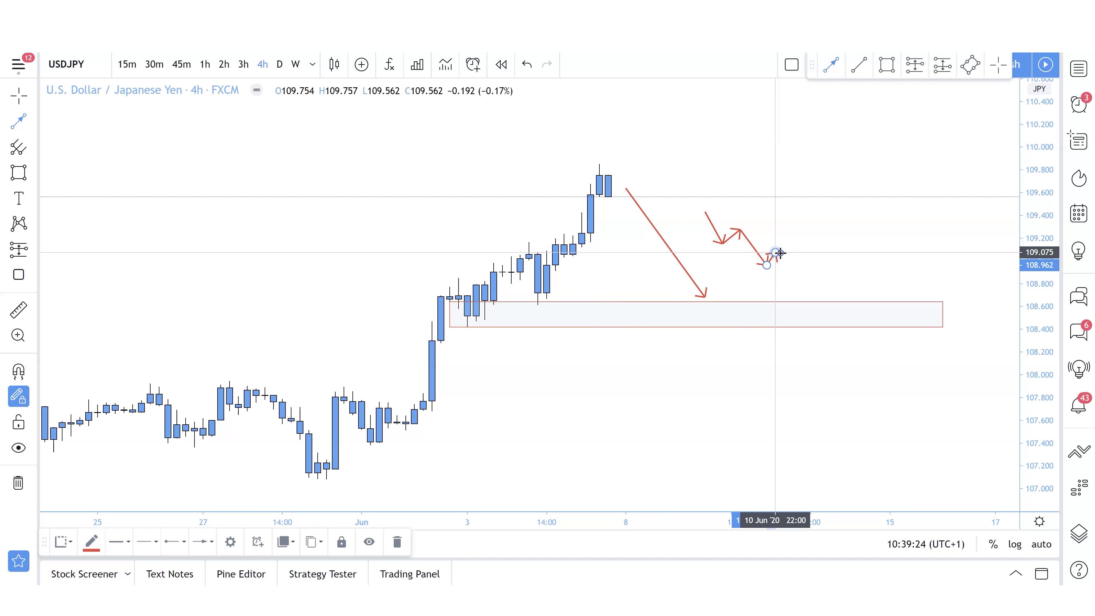
pyautogui.click(775, 252)
pyautogui.click(775, 252)
pyautogui.click(811, 308)
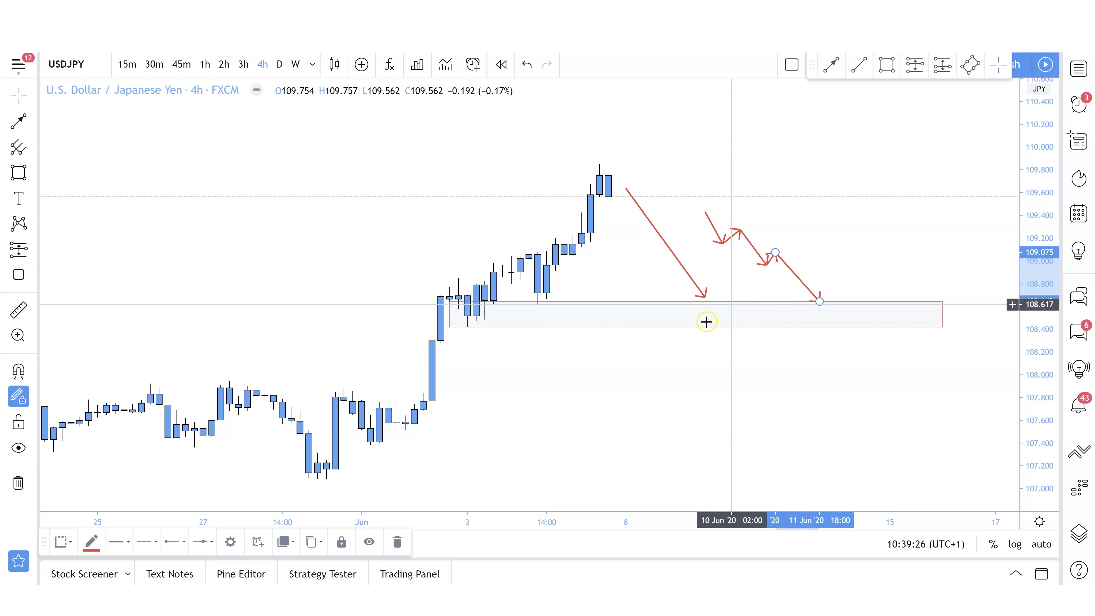
pyautogui.click(527, 64)
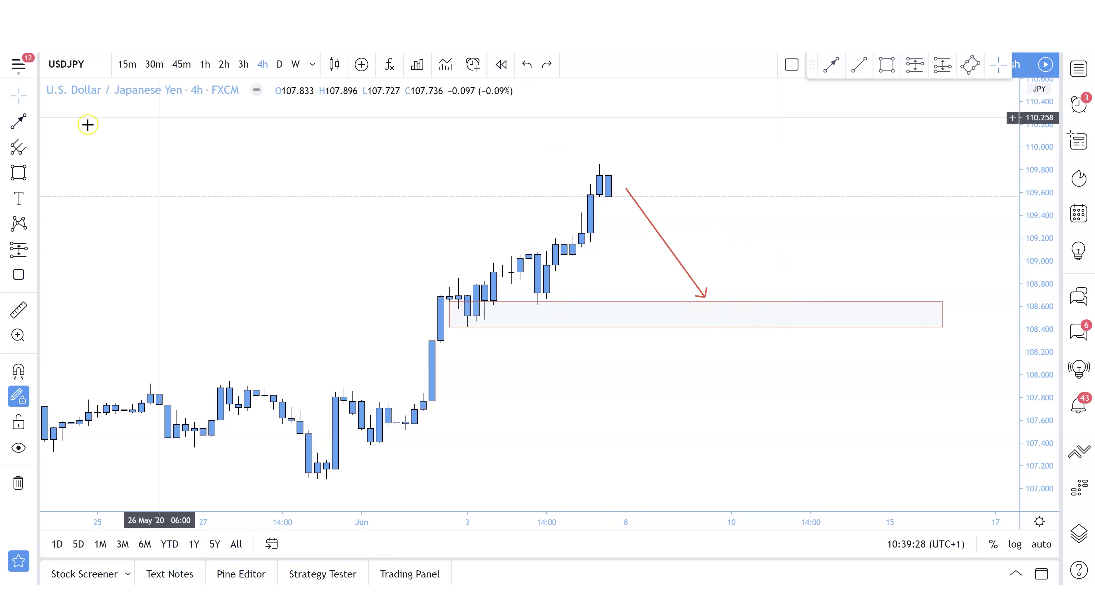
# Step: Draw a rising arrow from the zone's upper edge to about 109.1 on 10 June, and a short falling arrow to about 108.9
pyautogui.click(10, 130)
pyautogui.click(713, 300)
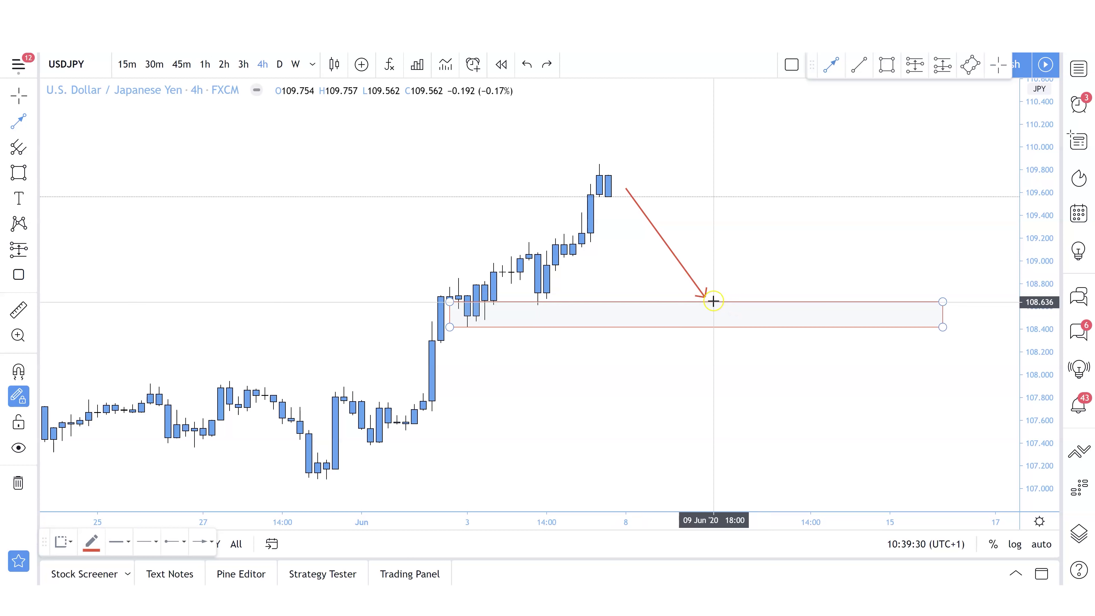
pyautogui.click(757, 249)
pyautogui.click(758, 244)
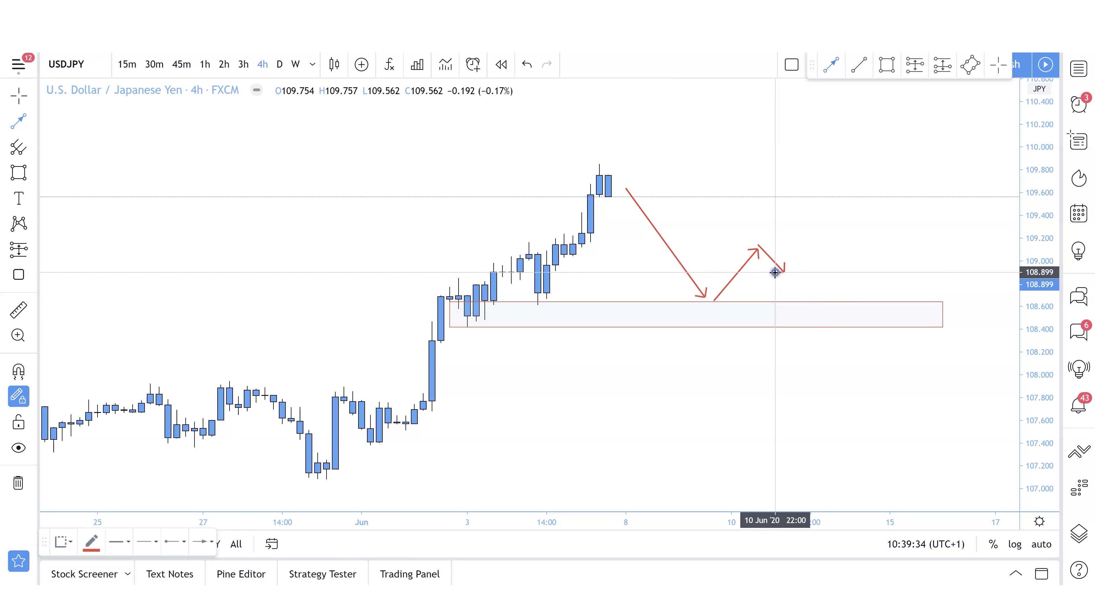
# Step: Draw a horizontal arrow at about 108.90 through 11 June, and a vertical up arrow from it to about 109.80
pyautogui.click(828, 273)
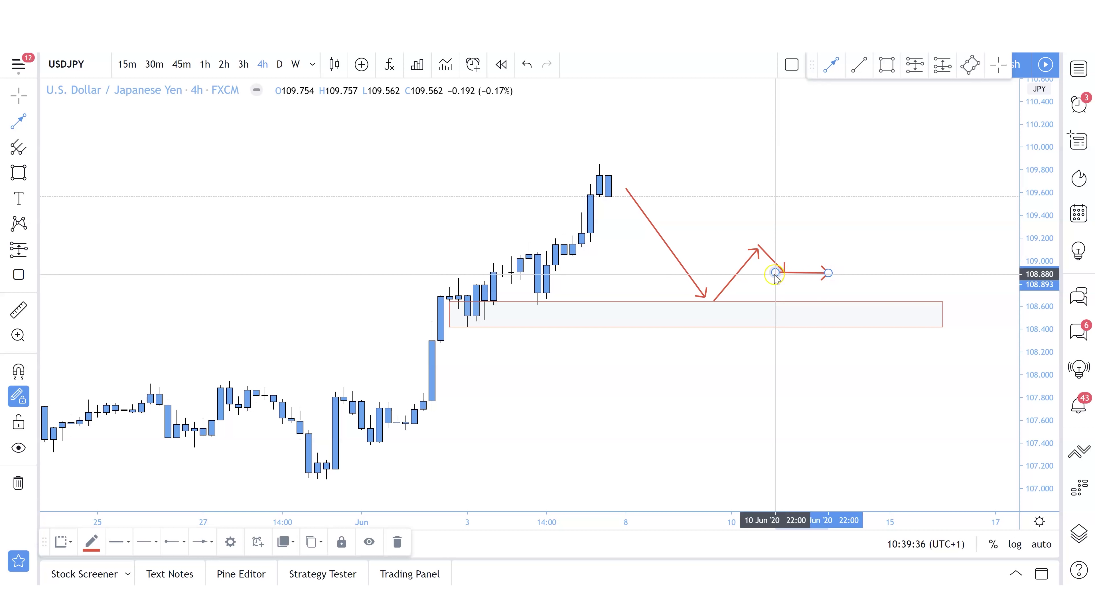
pyautogui.click(803, 271)
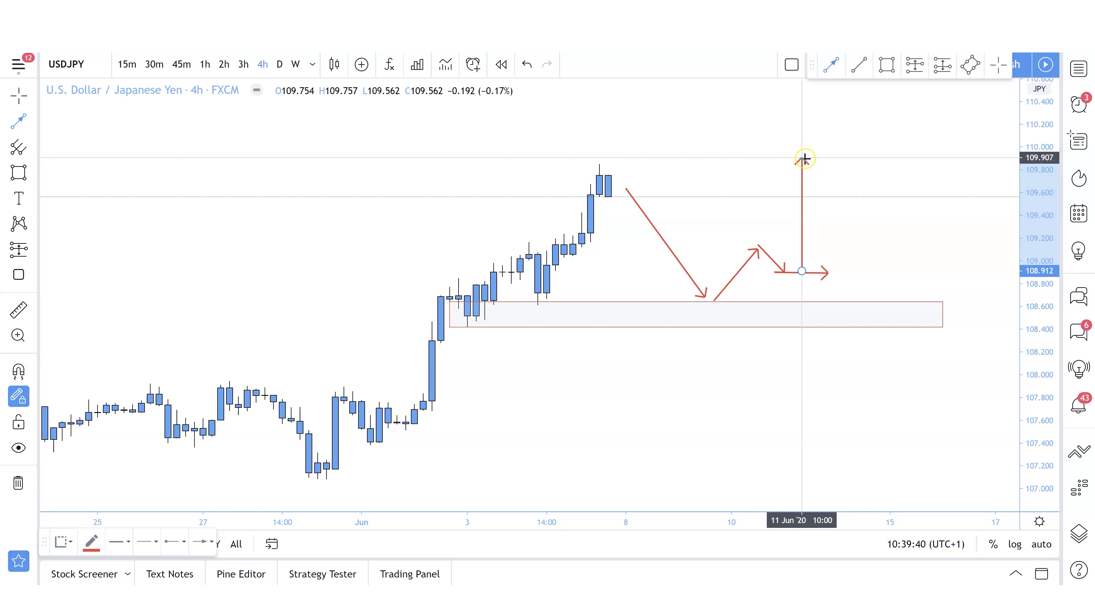
pyautogui.click(802, 170)
pyautogui.click(776, 263)
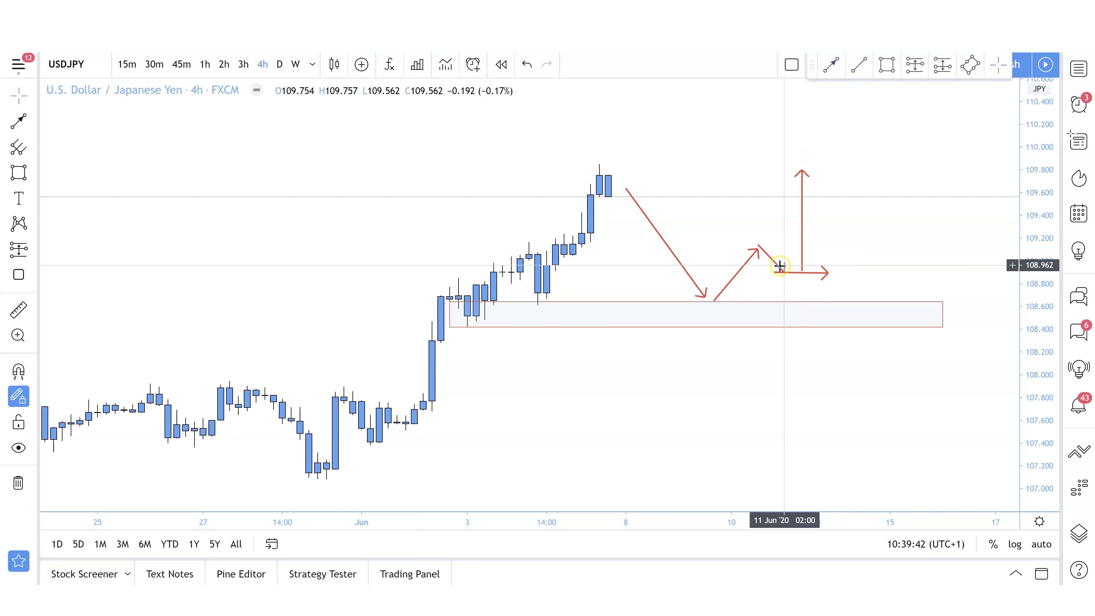
pyautogui.click(773, 245)
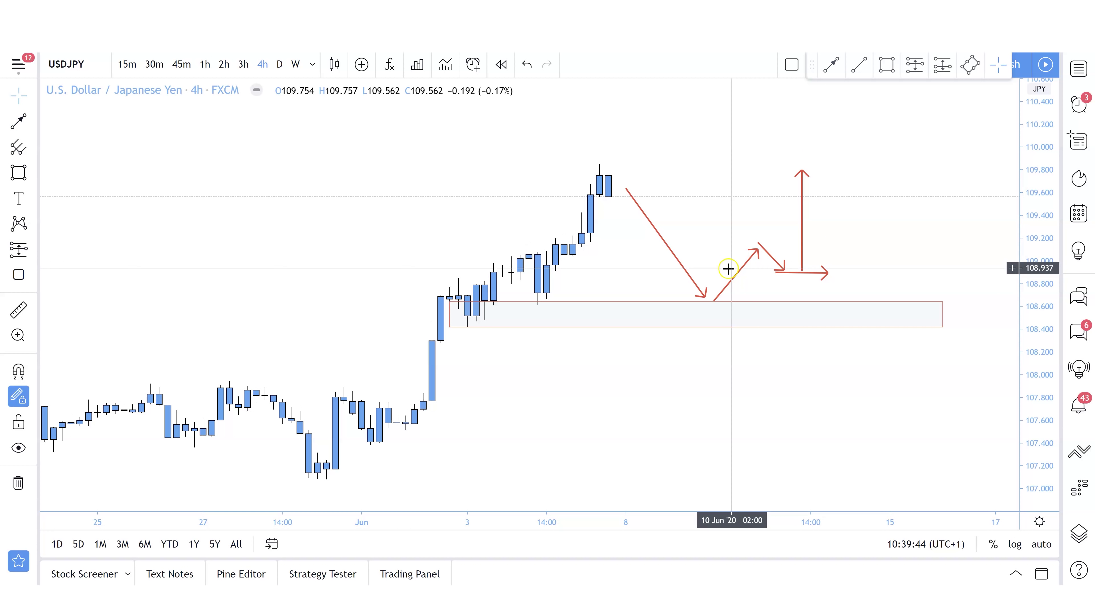
# Step: Move the long falling arrow's tip to meet the start of the rising arrow at the zone's upper edge
pyautogui.moveTo(663, 372); pyautogui.dragTo(669, 379)
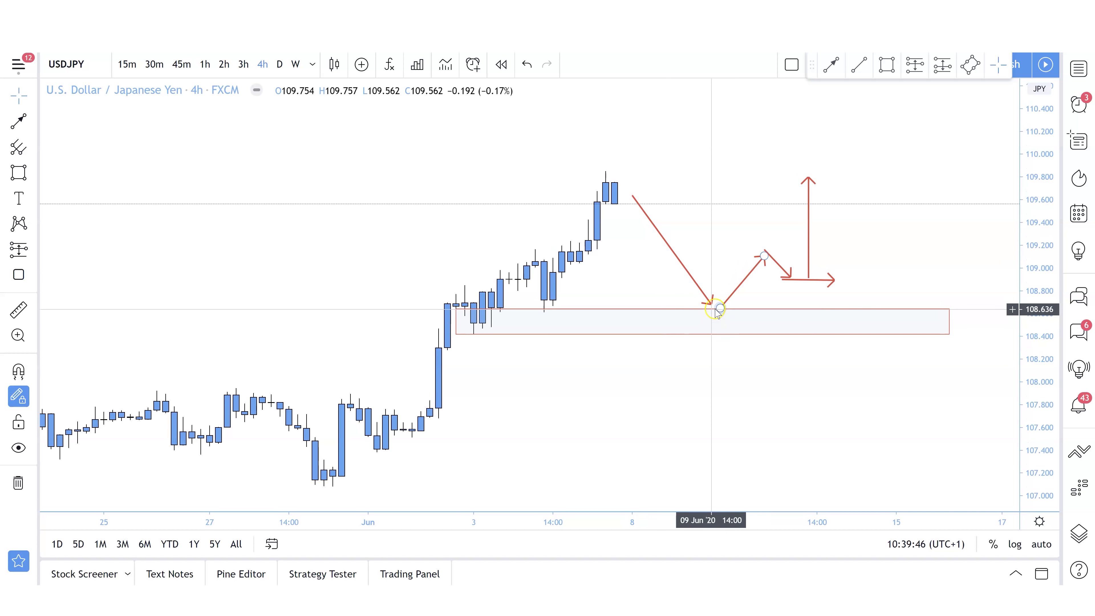
pyautogui.click(711, 306)
pyautogui.moveTo(711, 306); pyautogui.dragTo(717, 307)
pyautogui.click(723, 348)
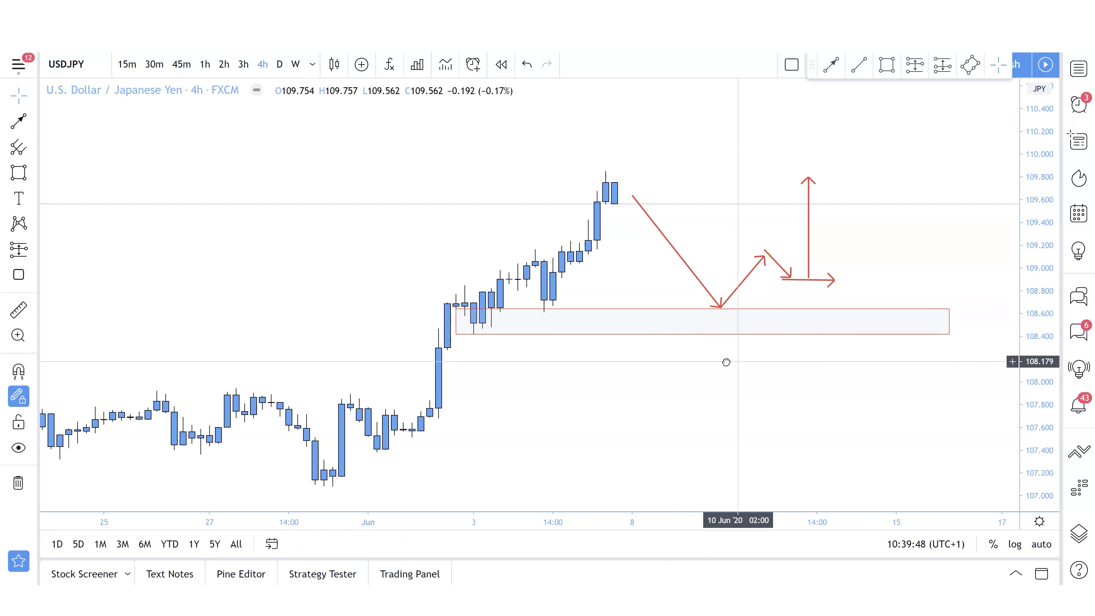
pyautogui.moveTo(725, 362); pyautogui.dragTo(706, 350)
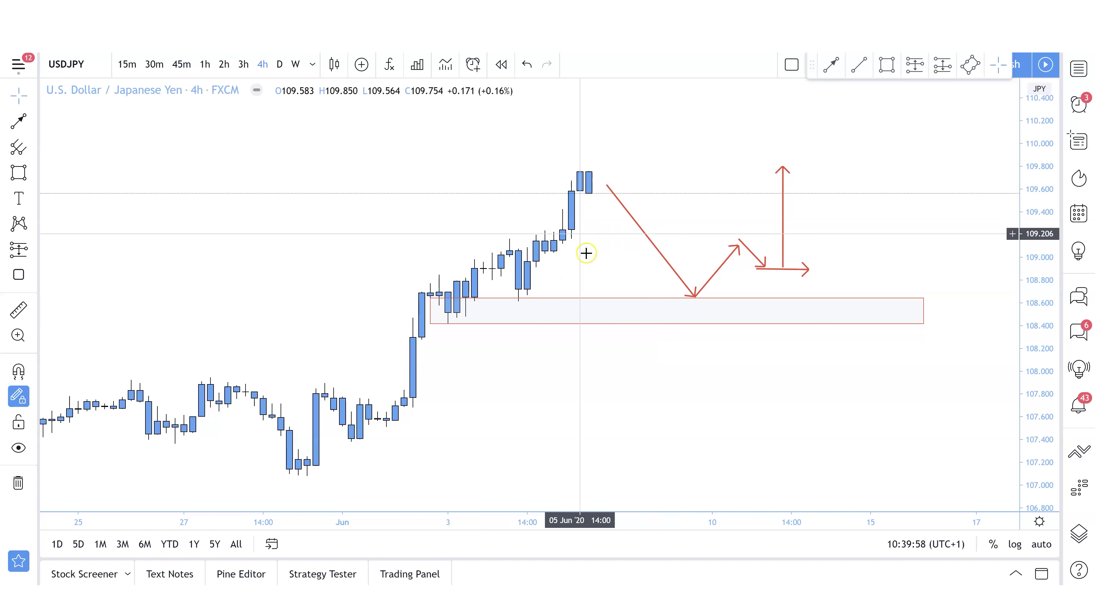
# Step: Draw a thin green rotated-rectangle zone from 5 June to 12 June, centred at about 109.80 at the recent high
pyautogui.click(33, 173)
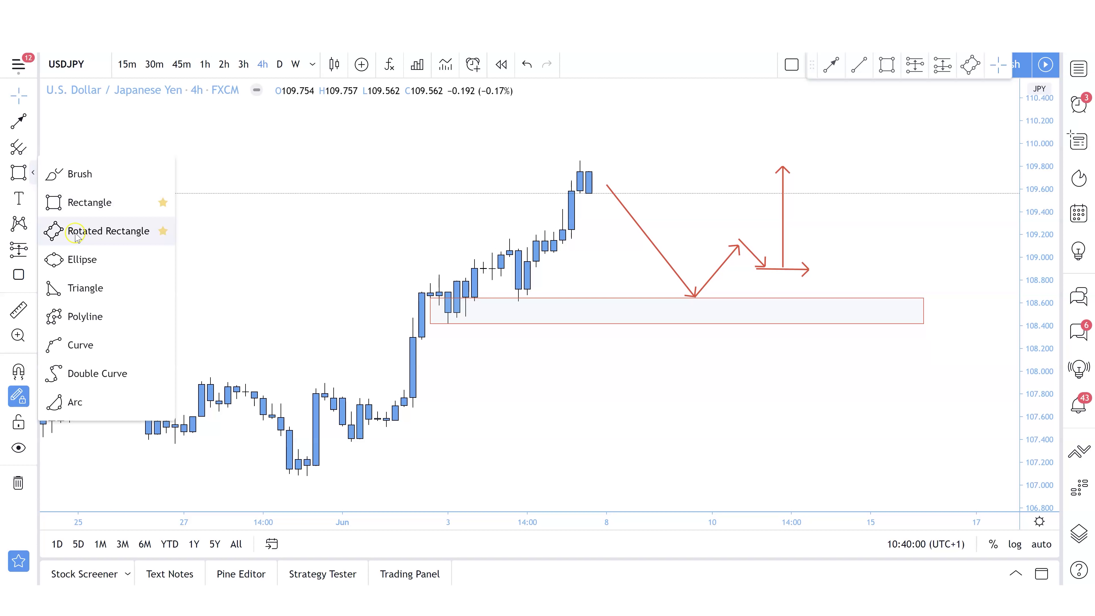
pyautogui.click(76, 231)
pyautogui.click(581, 166)
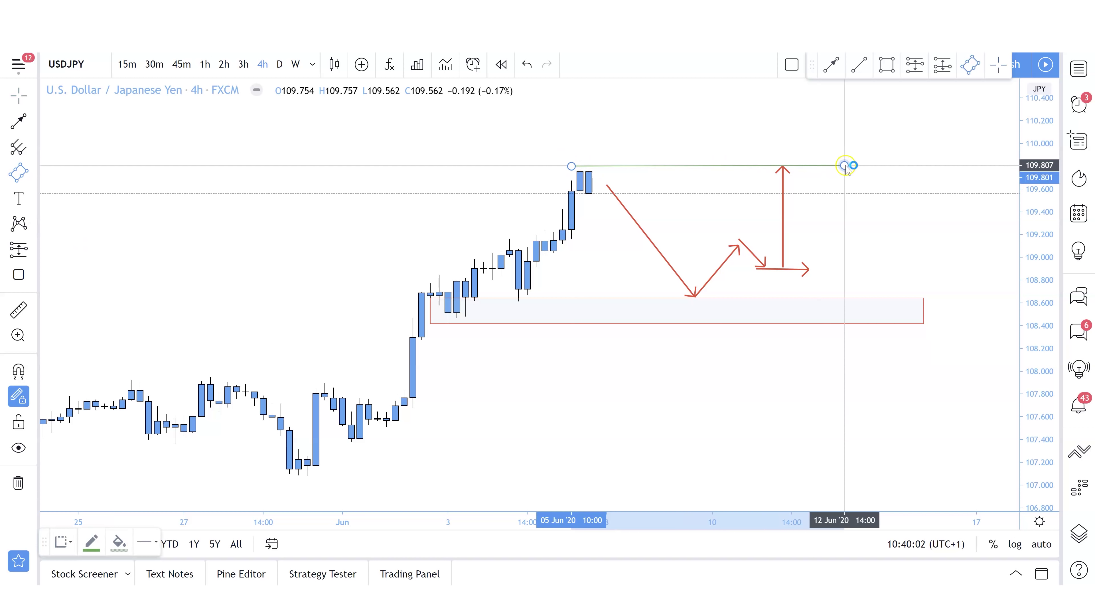
pyautogui.click(852, 166)
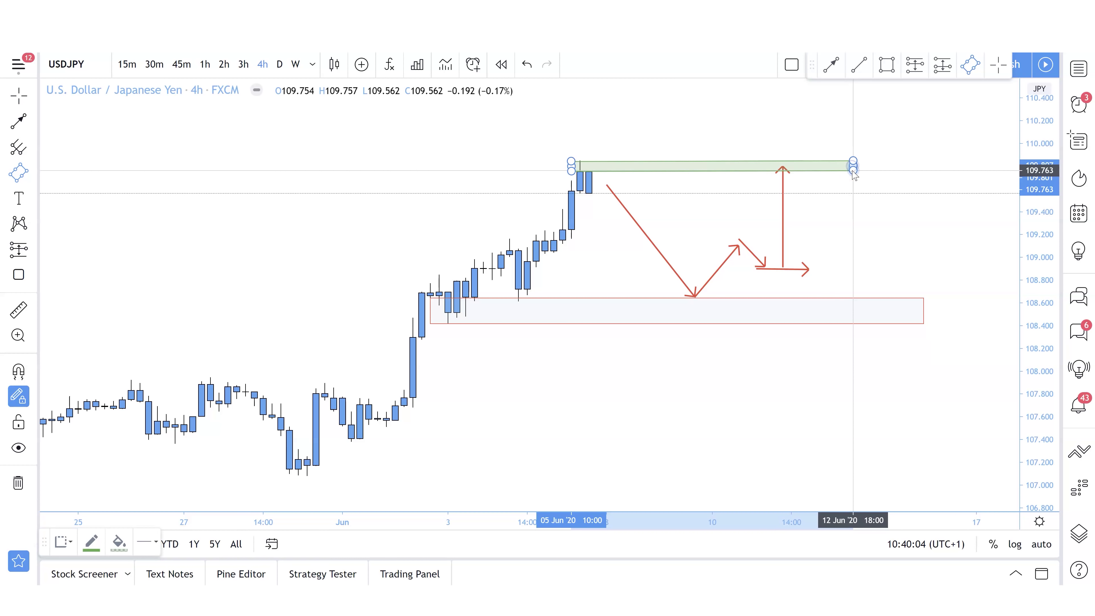
pyautogui.click(845, 191)
pyautogui.click(597, 193)
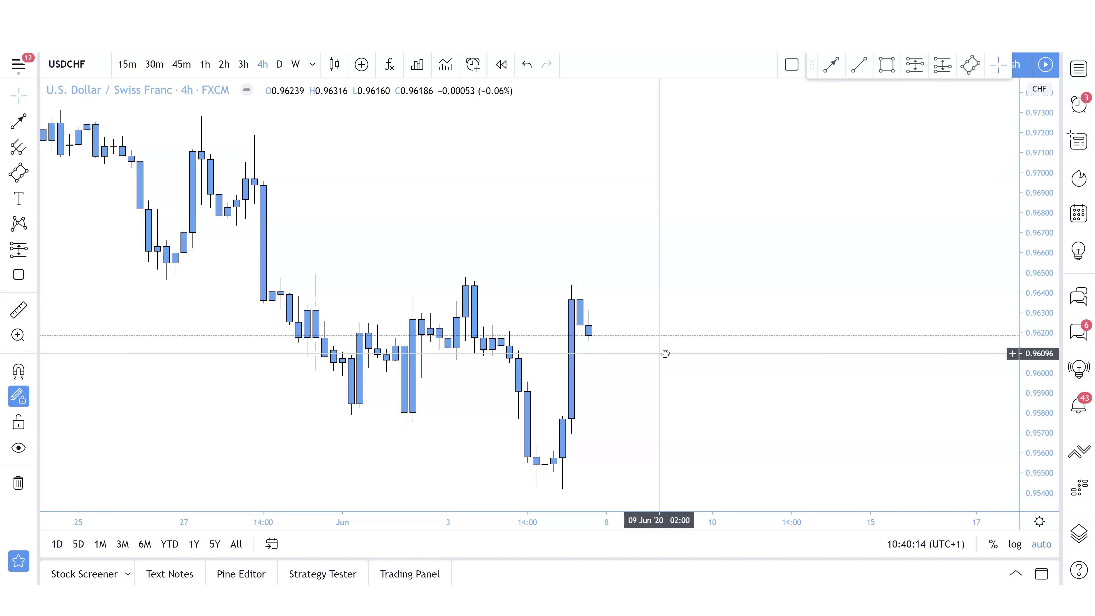
# Step: Draw a rectangle around the USDCHF consolidation range from 28 May to 9 June, from about 0.9644 down to about 0.9577
pyautogui.moveTo(665, 354); pyautogui.dragTo(720, 330)
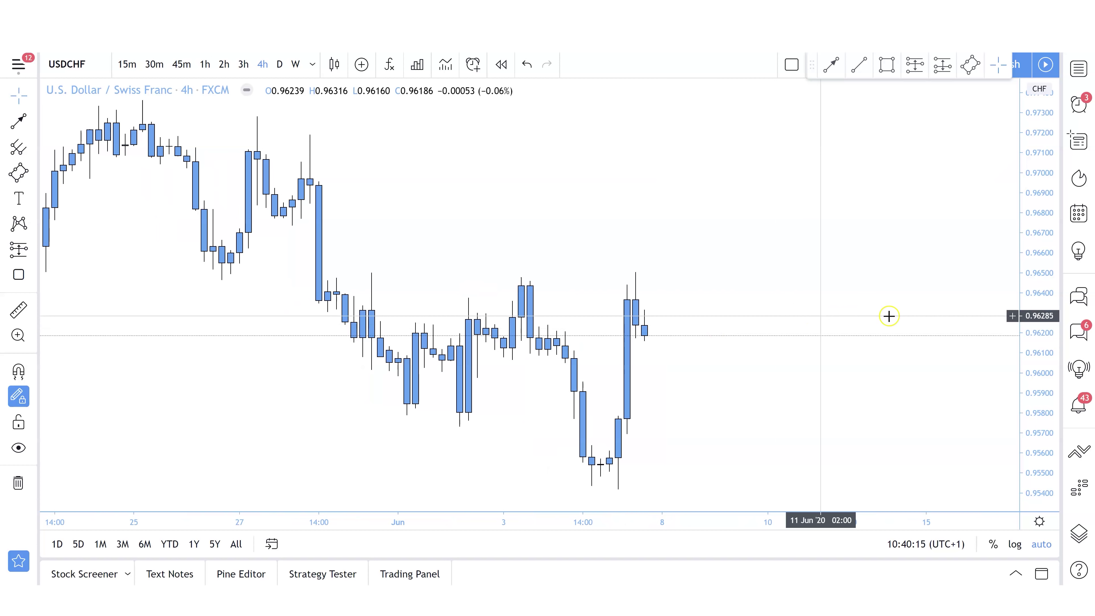
pyautogui.moveTo(1031, 263); pyautogui.dragTo(1032, 303)
pyautogui.moveTo(862, 340); pyautogui.dragTo(859, 319)
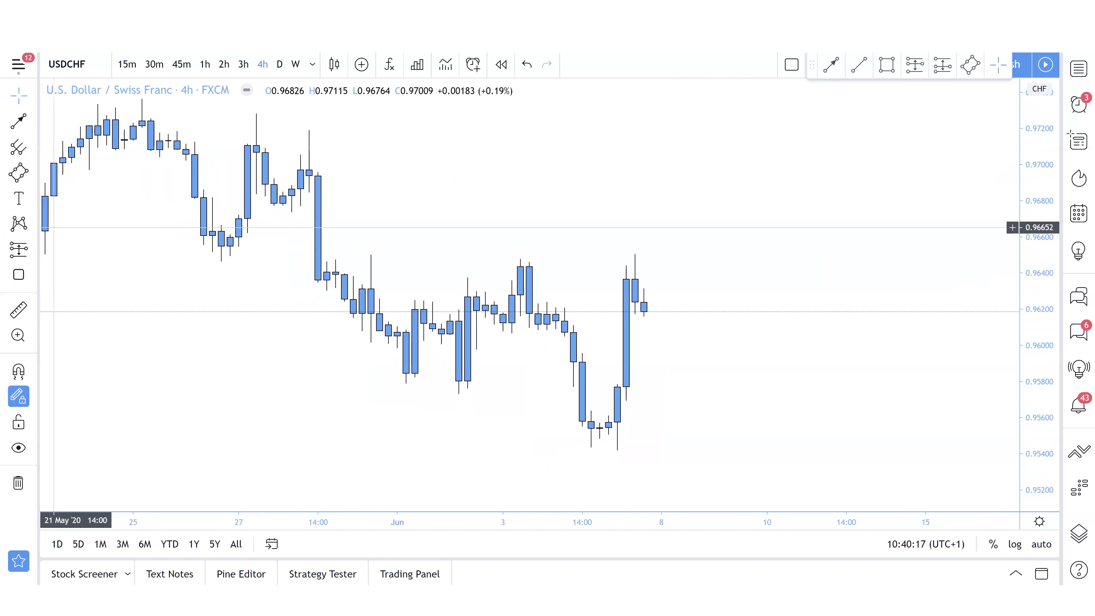
pyautogui.click(34, 172)
pyautogui.click(78, 201)
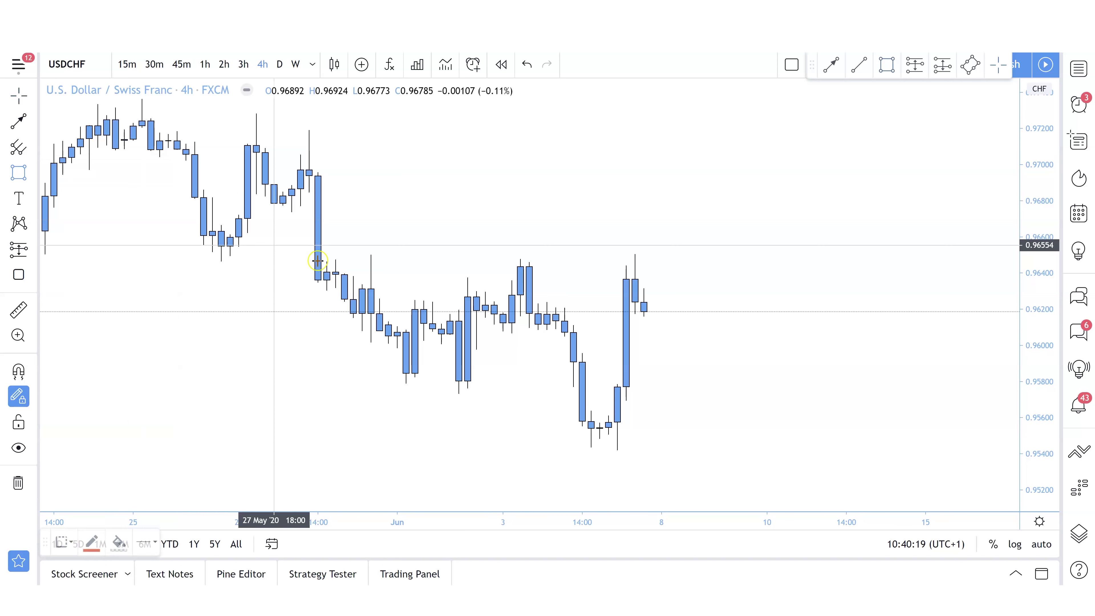
pyautogui.moveTo(335, 266)
pyautogui.mouseDown()
pyautogui.moveTo(513, 294)
pyautogui.moveTo(671, 374)
pyautogui.moveTo(731, 386)
pyautogui.mouseUp()
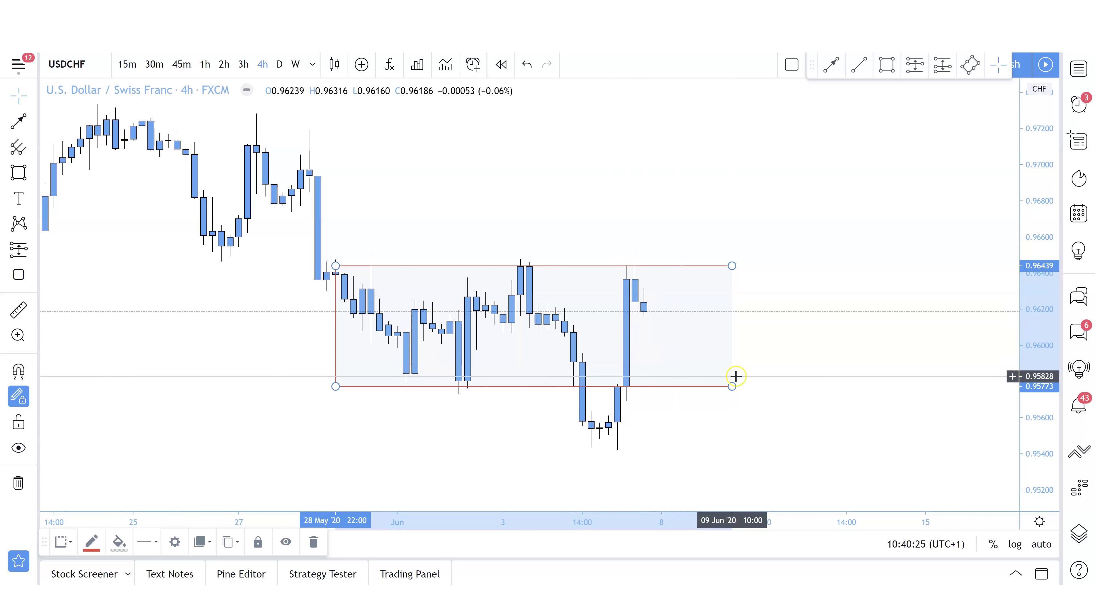
pyautogui.moveTo(718, 435); pyautogui.dragTo(714, 433)
# Step: Cross out the 4–5 June drop below the range with two crossing trend lines between about 0.9576 and 0.9551
pyautogui.click(33, 123)
pyautogui.click(85, 120)
pyautogui.click(561, 395)
pyautogui.click(607, 430)
pyautogui.click(606, 387)
pyautogui.click(561, 433)
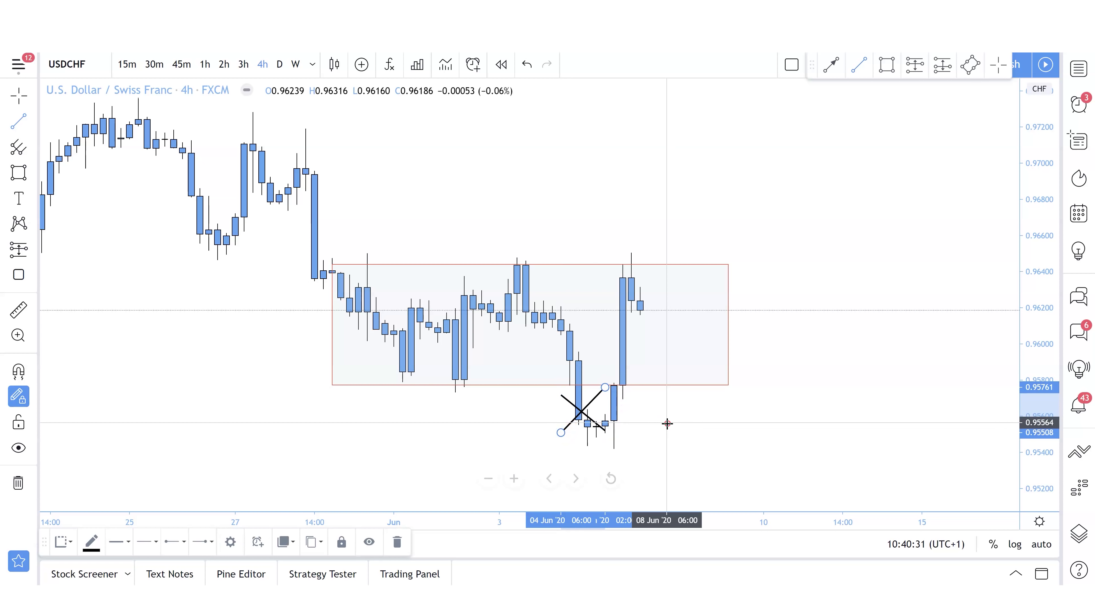
pyautogui.rightClick(667, 424)
pyautogui.moveTo(680, 426); pyautogui.dragTo(668, 399)
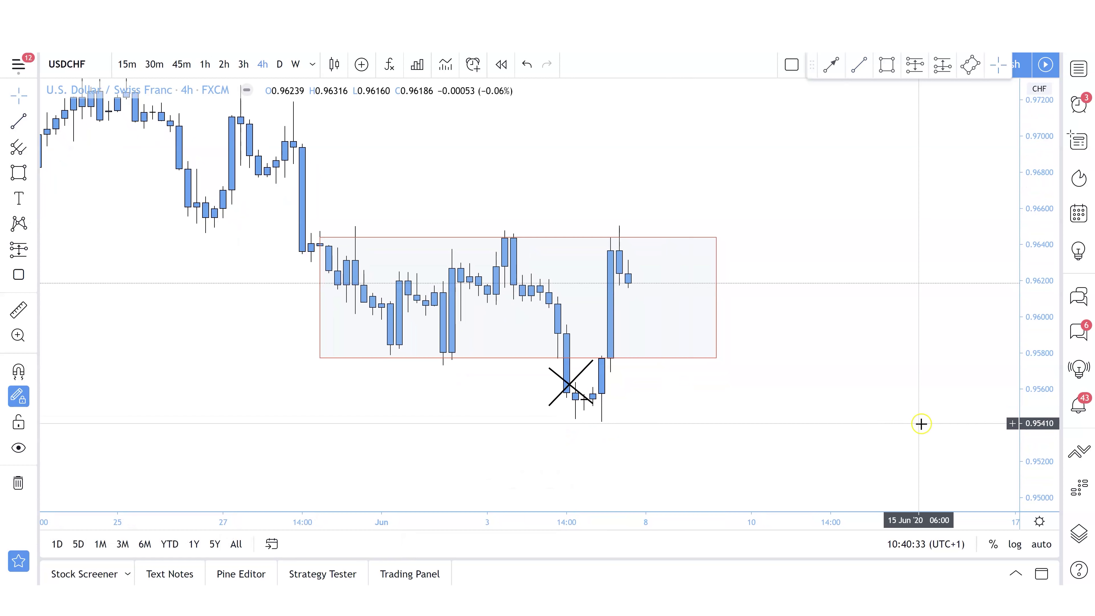
# Step: Draw a rising zigzag of arrows from the range's upper edge to about 0.9672, back to about 0.9649, and up to about 0.9694 on 10 June
pyautogui.moveTo(1036, 400); pyautogui.dragTo(1039, 374)
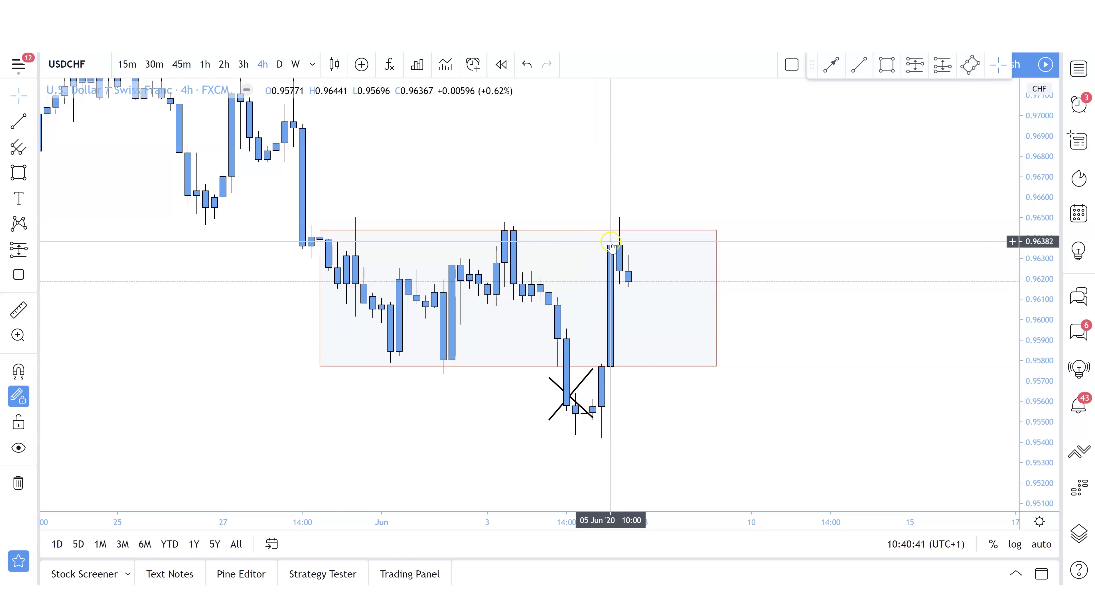
pyautogui.moveTo(1044, 311); pyautogui.dragTo(1045, 345)
pyautogui.moveTo(875, 352); pyautogui.dragTo(878, 384)
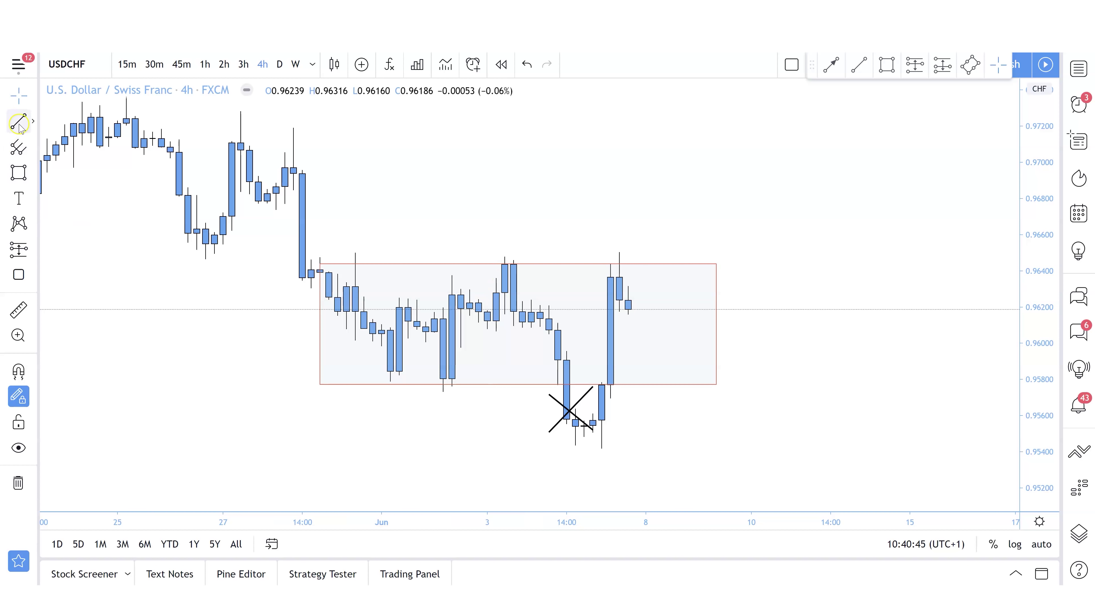
pyautogui.click(38, 122)
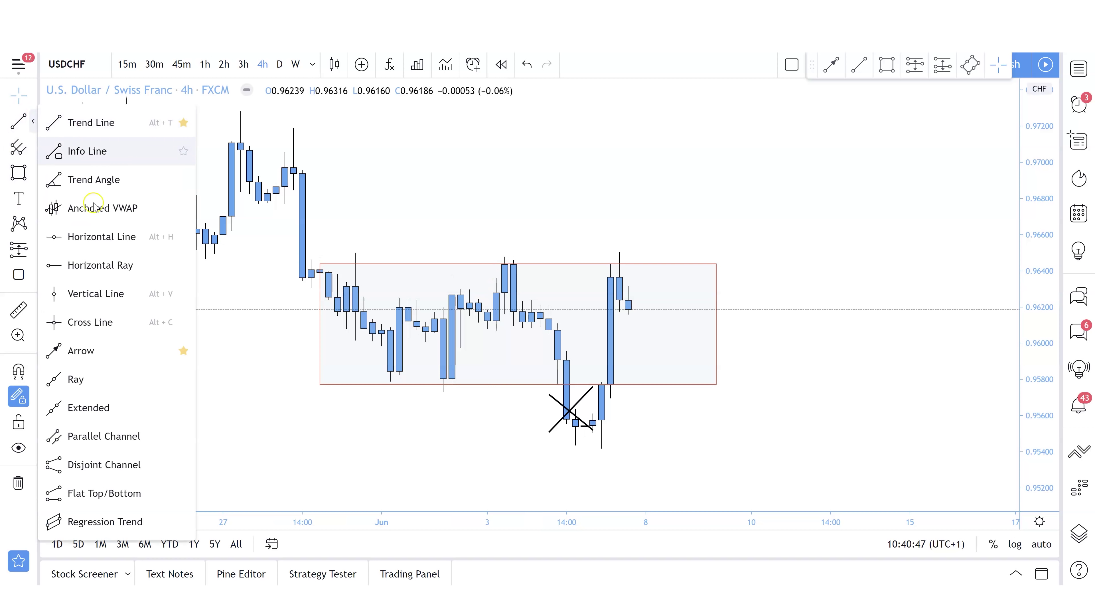
pyautogui.click(85, 349)
pyautogui.click(636, 265)
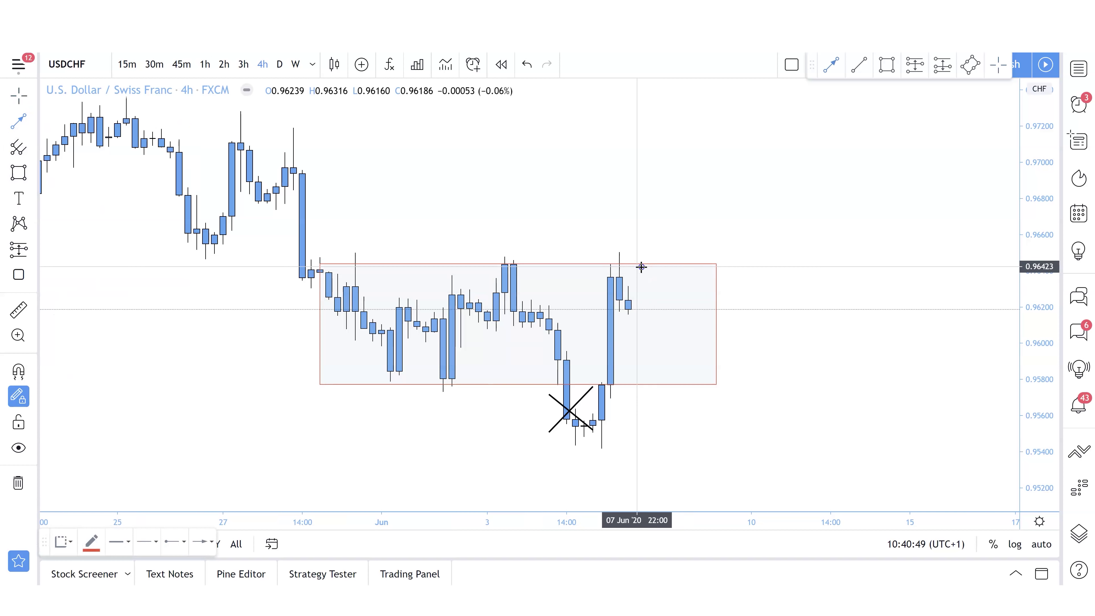
pyautogui.click(681, 213)
pyautogui.click(709, 254)
pyautogui.click(760, 176)
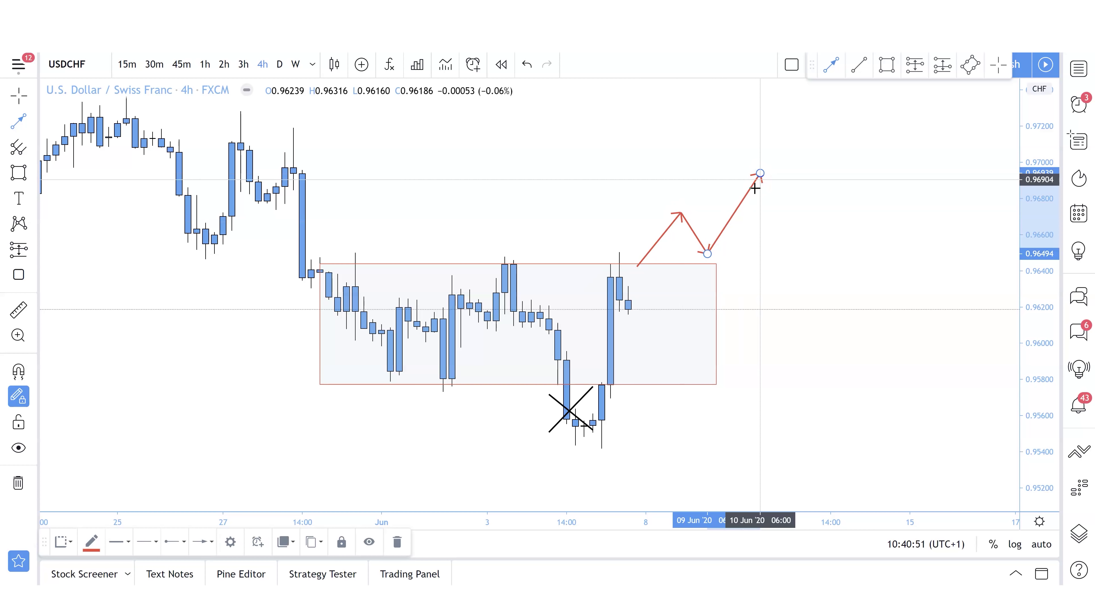
# Step: Draw a falling zigzag of arrows from the range's lower edge to about 0.9542, back up to that edge, and down to about 0.9527
pyautogui.click(628, 387)
pyautogui.click(672, 447)
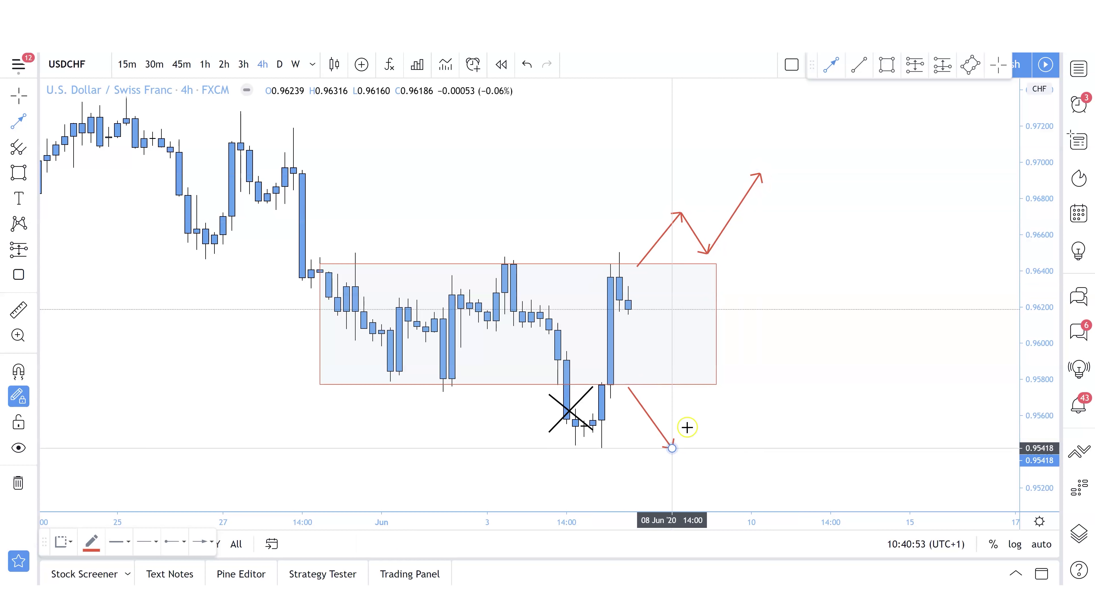
pyautogui.click(714, 388)
pyautogui.doubleClick(787, 475)
pyautogui.moveTo(826, 445); pyautogui.dragTo(802, 439)
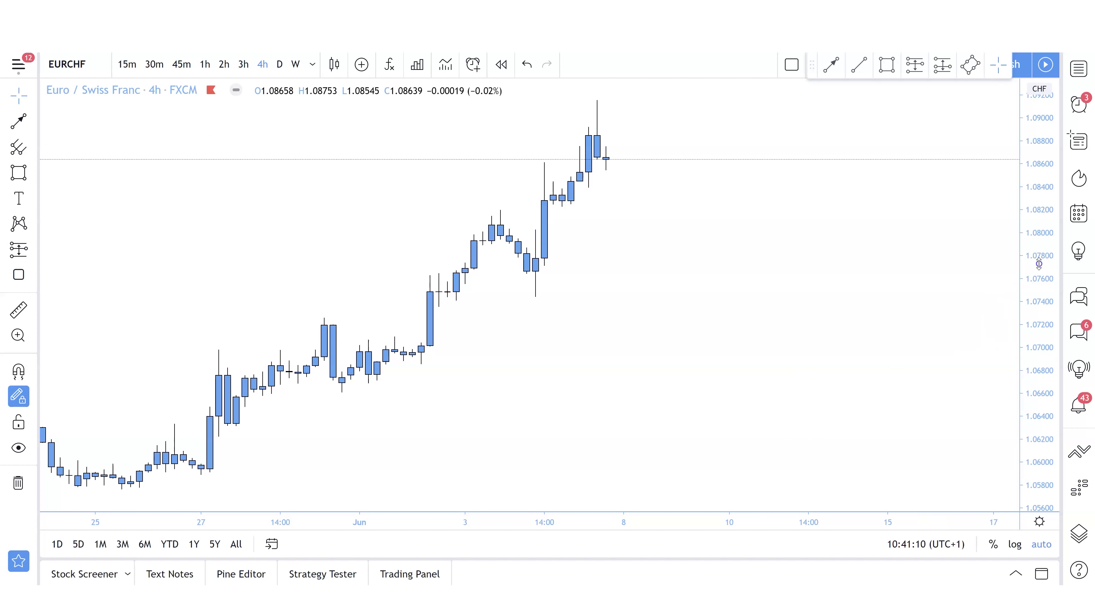
# Step: Draw a rising trend line under the EURCHF lows from about 1.0605 on 27 May to about 1.0858 on 10 June
pyautogui.moveTo(834, 273); pyautogui.dragTo(882, 290)
pyautogui.scroll(1, 755, 296)
pyautogui.moveTo(755, 296); pyautogui.dragTo(810, 300)
pyautogui.click(35, 125)
pyautogui.click(88, 120)
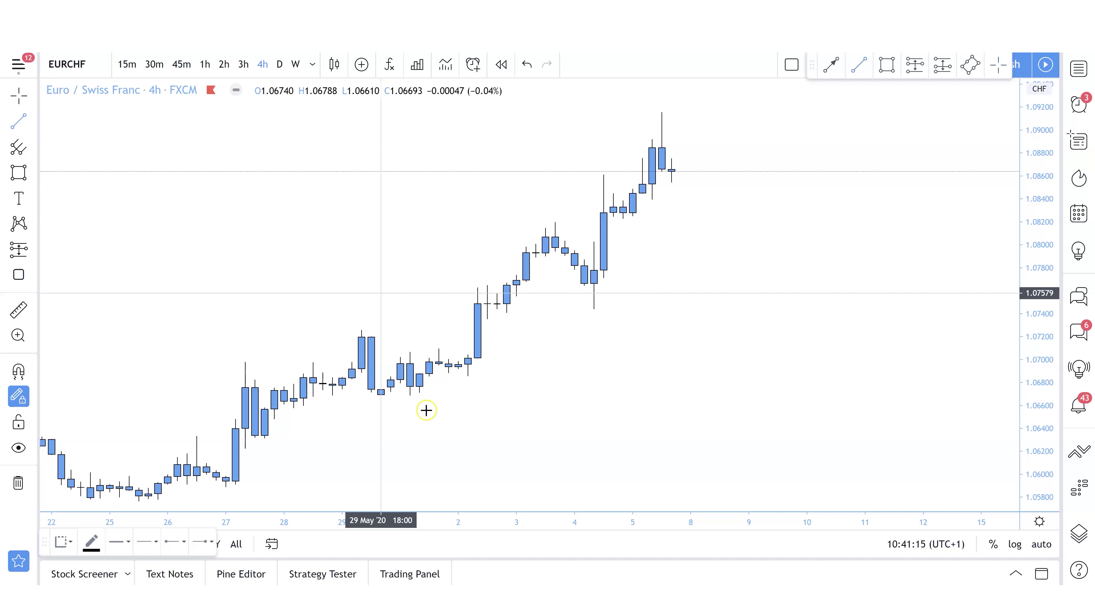
pyautogui.click(274, 469)
pyautogui.click(816, 178)
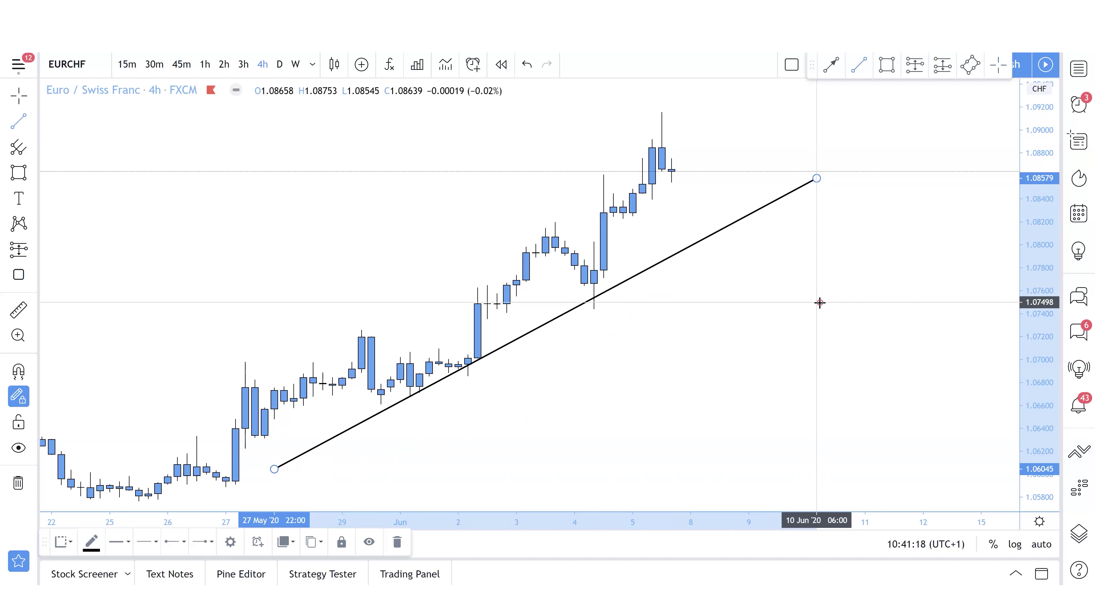
pyautogui.click(819, 302)
# Step: Draw a falling arrow from the latest candle to about 1.083, and a rising arrow from its tip to about 1.092 on 10 June
pyautogui.click(33, 121)
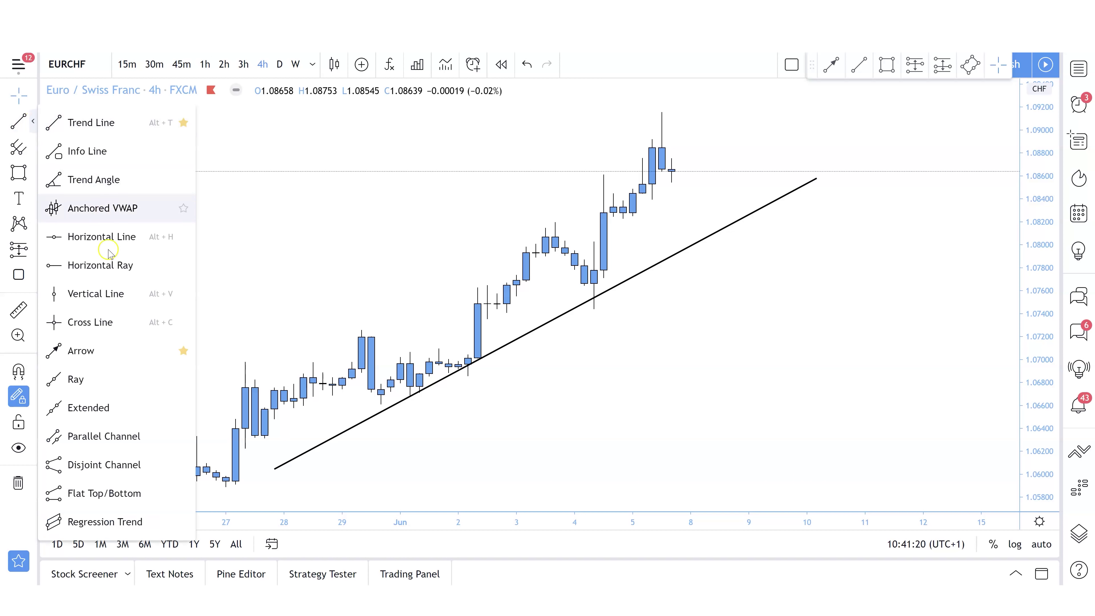
pyautogui.click(91, 350)
pyautogui.click(680, 168)
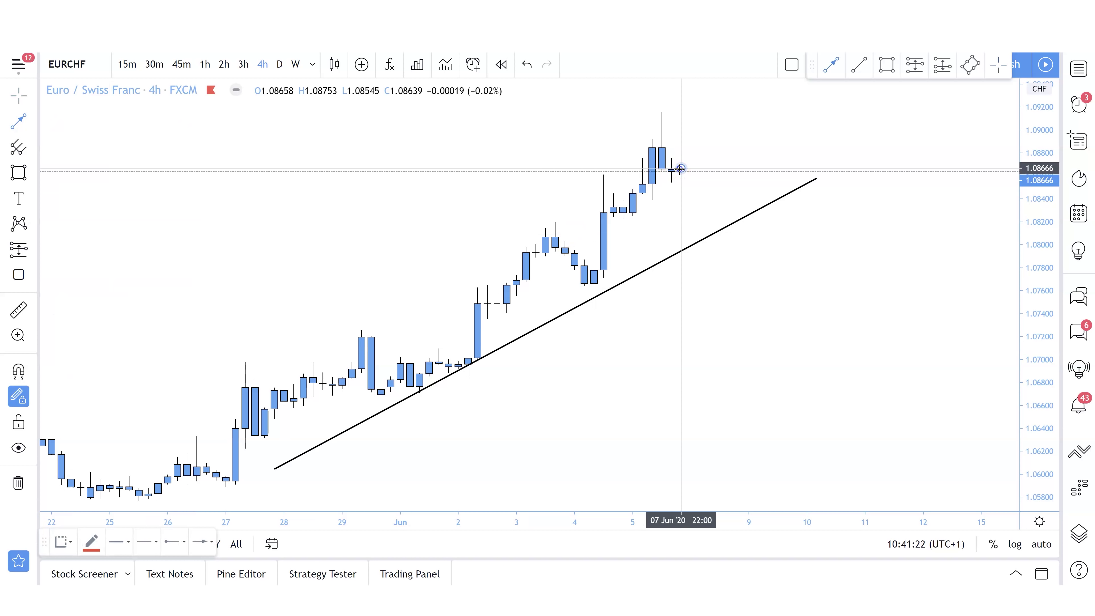
pyautogui.click(728, 210)
pyautogui.click(807, 105)
# Step: Draw a rectangle zone from 3 June to 12 June between about 1.0824 and 1.0808, below the falling arrow's tip
pyautogui.click(18, 175)
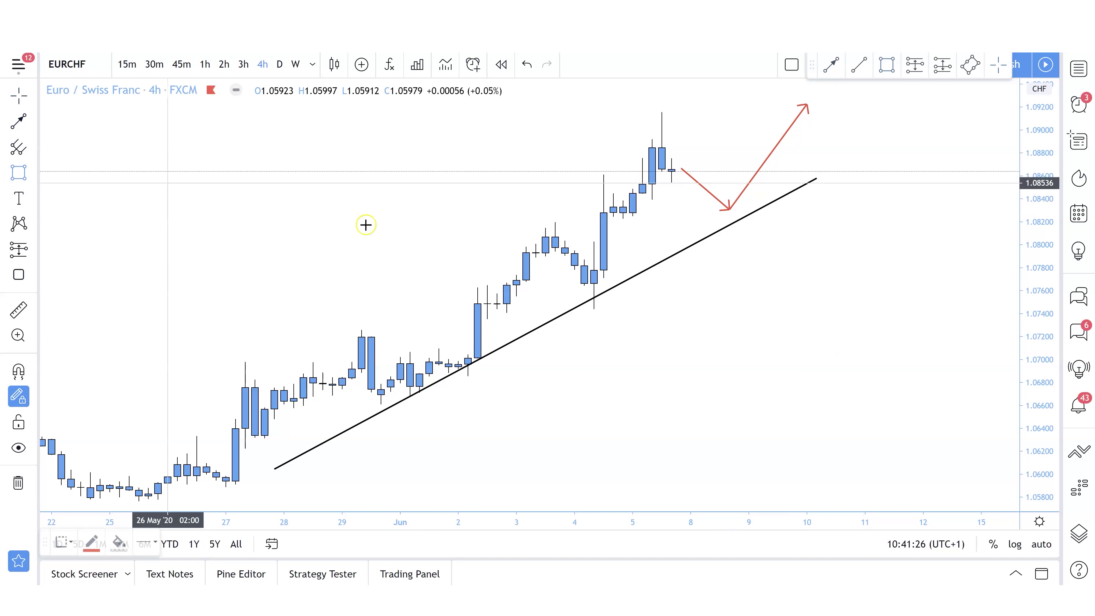
pyautogui.click(536, 219)
pyautogui.click(942, 236)
pyautogui.moveTo(855, 236); pyautogui.dragTo(864, 238)
pyautogui.moveTo(865, 286); pyautogui.dragTo(835, 335)
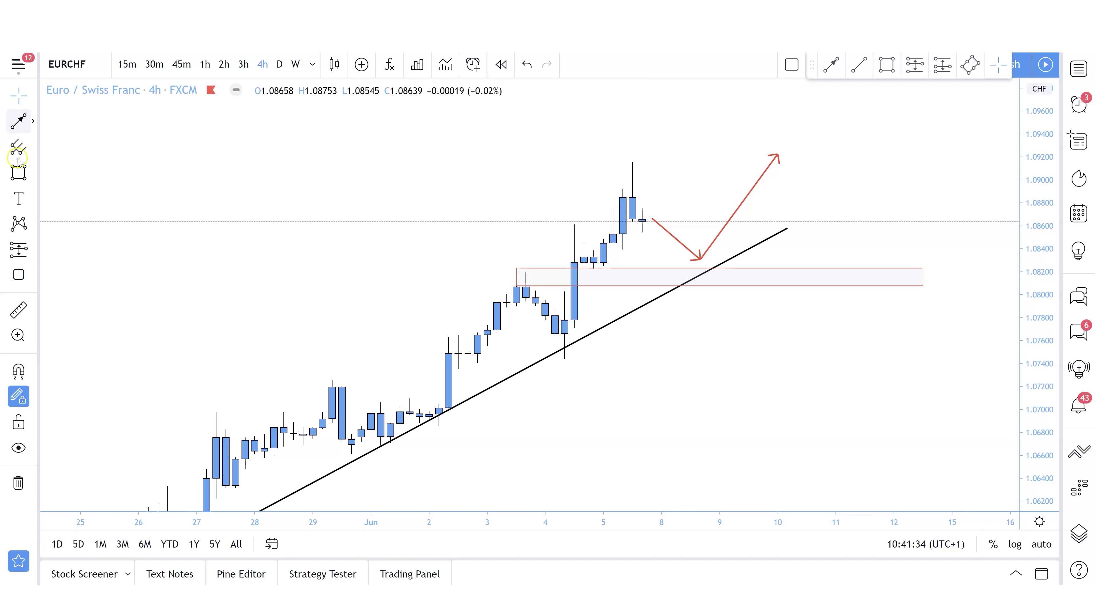
# Step: Draw a green rotated-rectangle zone from 5 June to 12 June between about 1.0904 and 1.0890 near the recent high
pyautogui.click(34, 173)
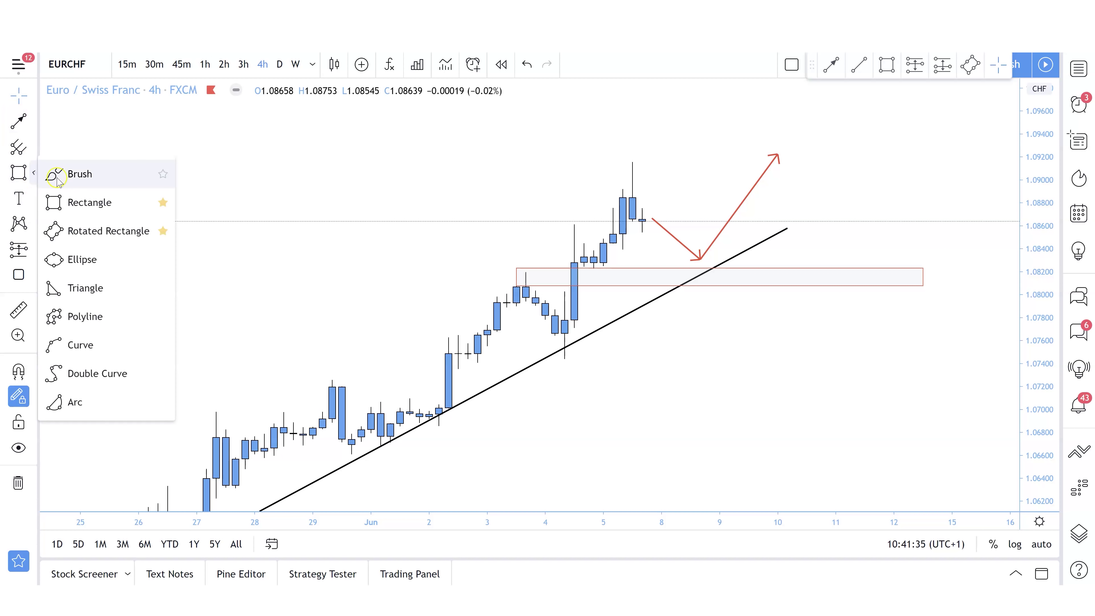
pyautogui.click(69, 230)
pyautogui.moveTo(620, 183); pyautogui.dragTo(904, 184)
pyautogui.click(904, 175)
pyautogui.click(924, 215)
pyautogui.moveTo(1027, 391); pyautogui.dragTo(909, 415)
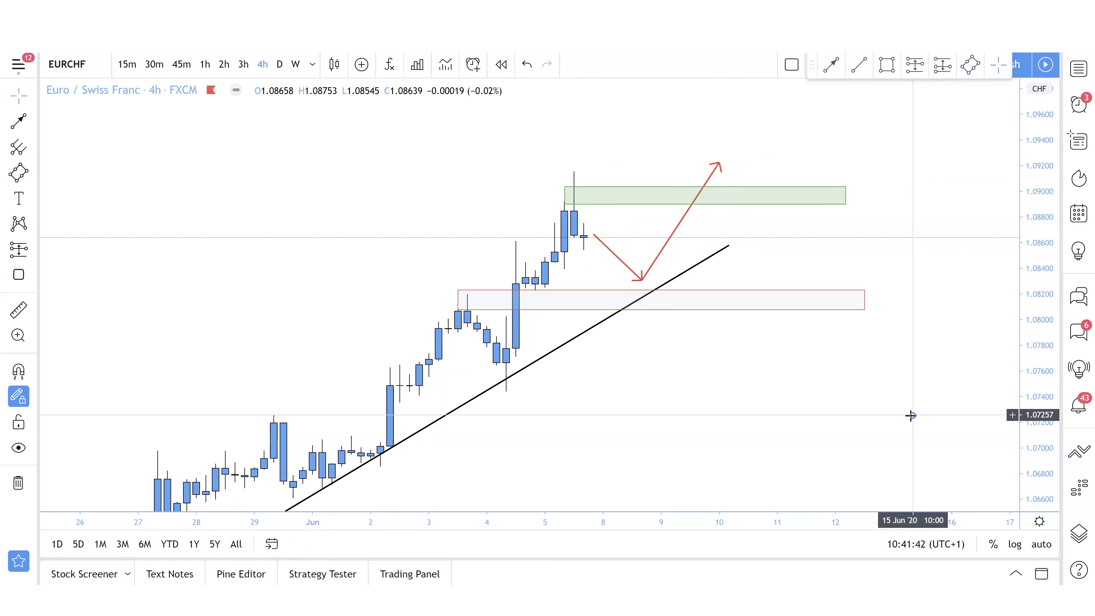
# Step: Measure the price distance from the lower zone's upper edge to the green zone's lower edge, and view the watchlist
pyautogui.click(9, 314)
pyautogui.moveTo(785, 289); pyautogui.dragTo(793, 210)
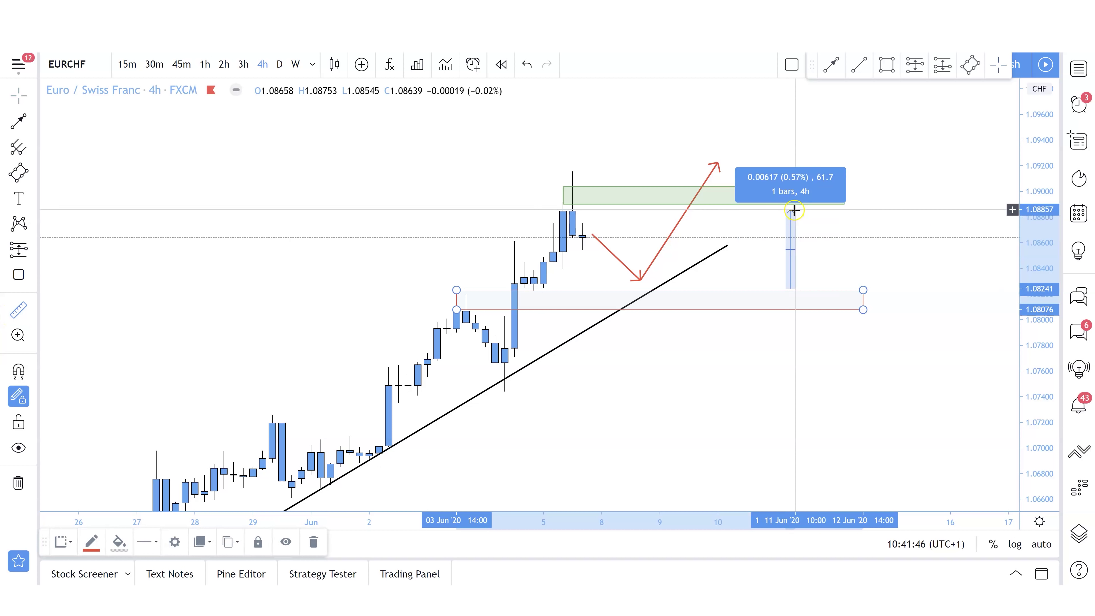
pyautogui.click(794, 202)
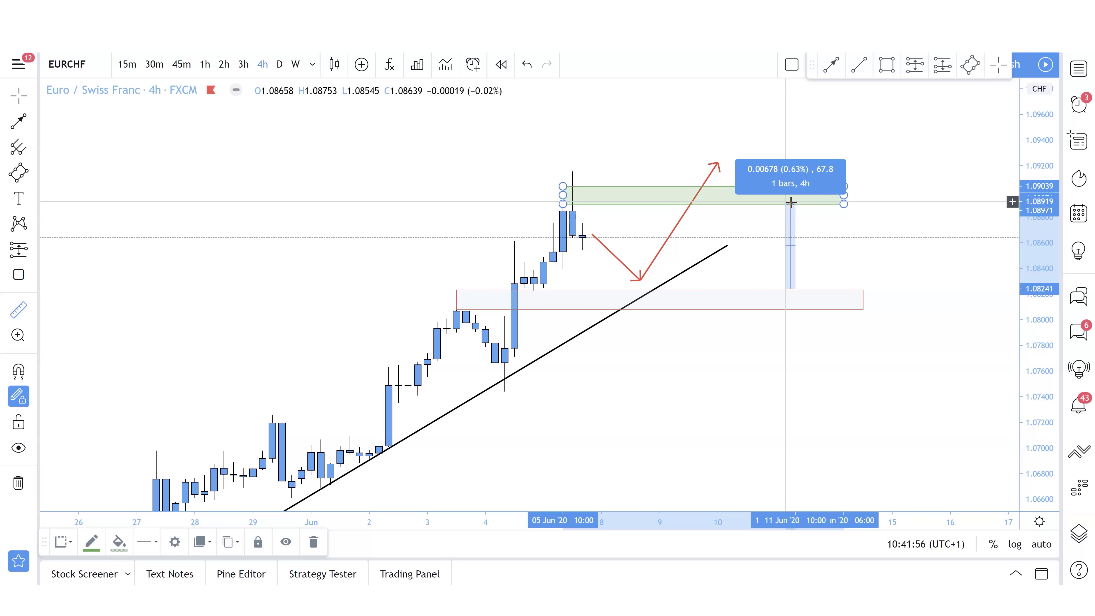
pyautogui.click(791, 202)
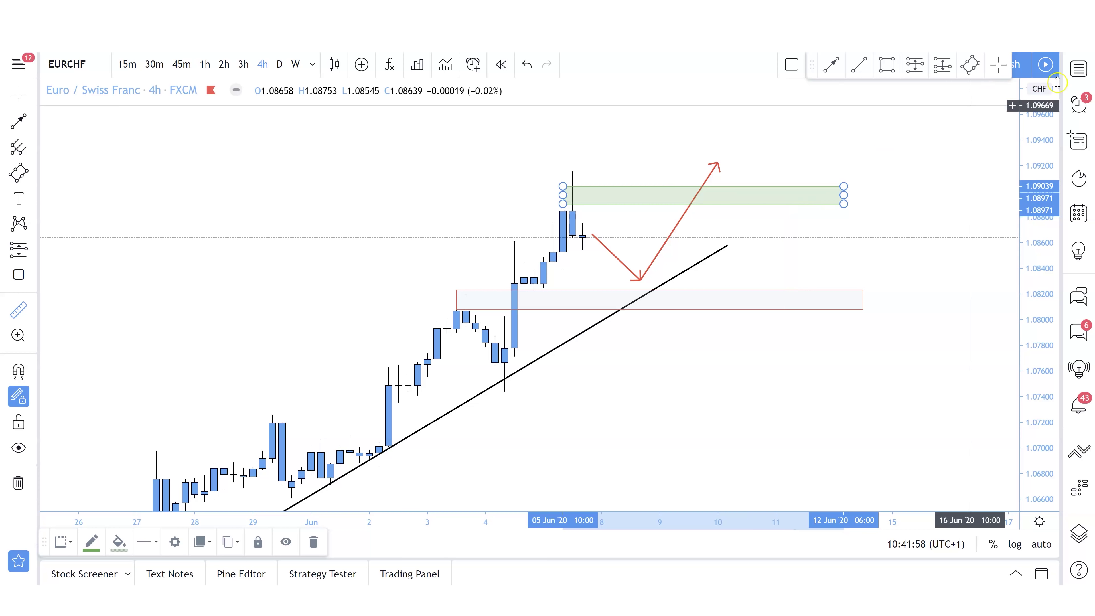
pyautogui.click(1082, 68)
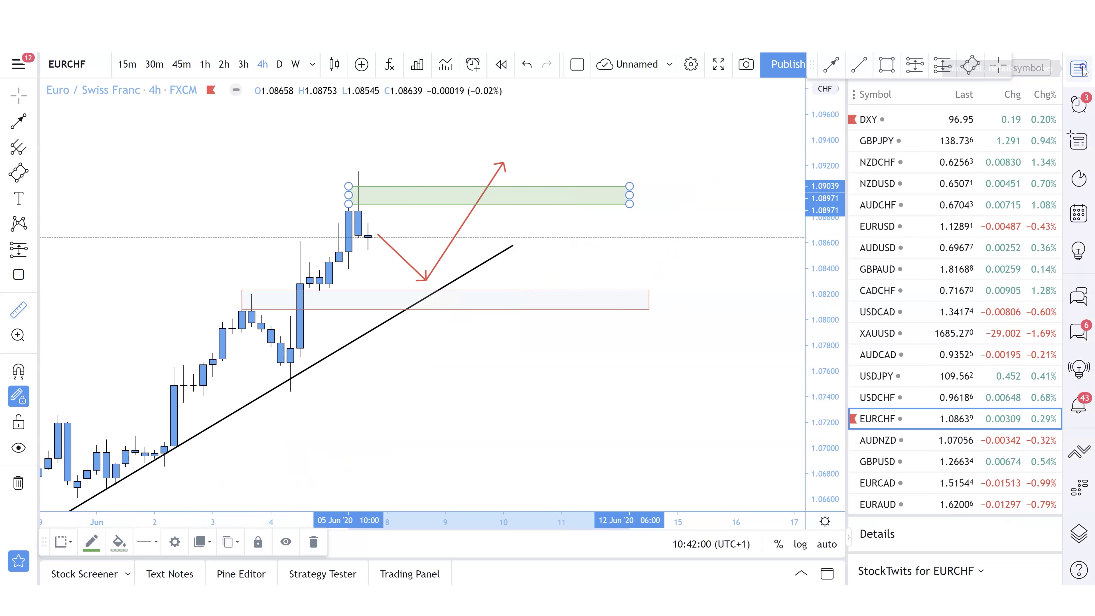
pyautogui.click(1082, 69)
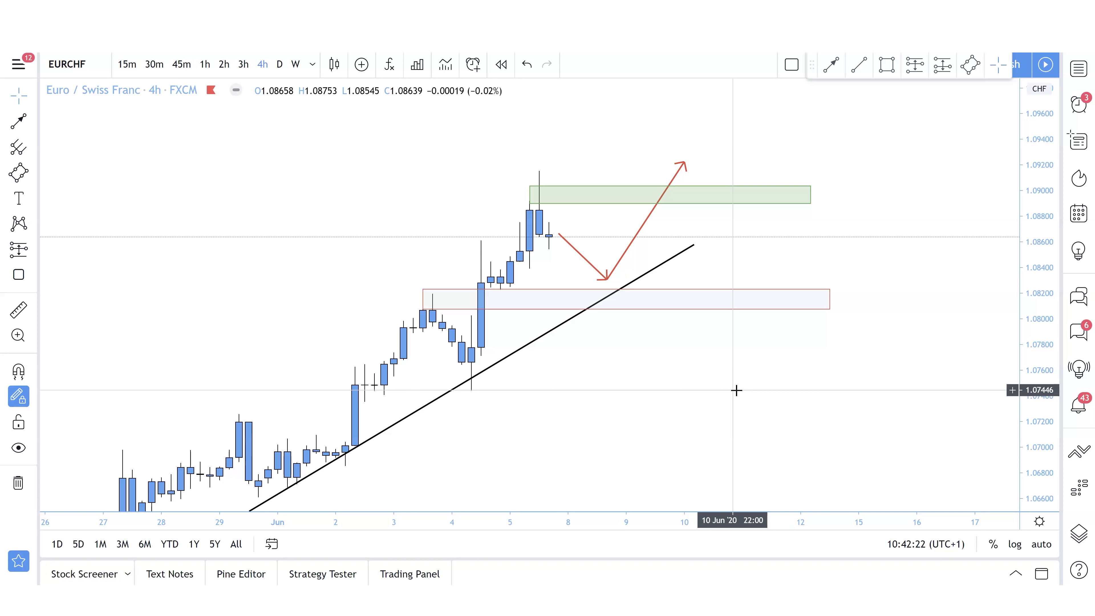